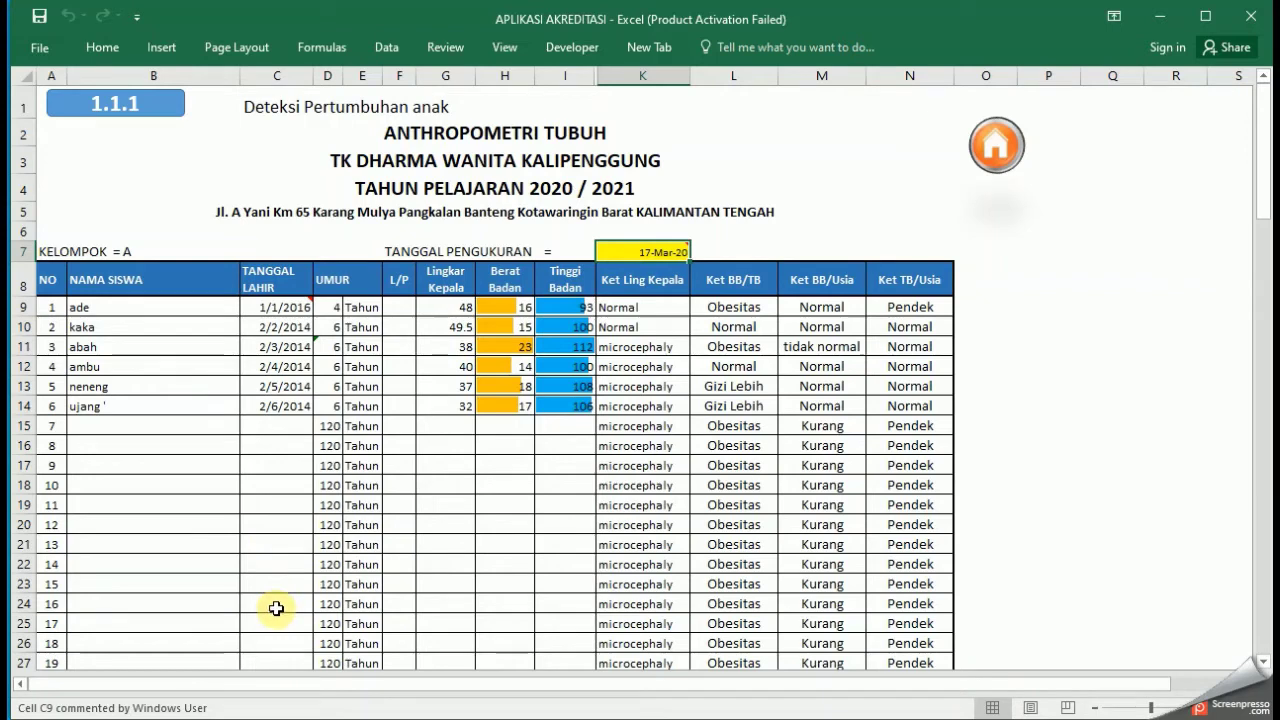
Step: Examine the birth date and head circumference columns and the empty student rows of the Kelompok A table
{"action": "left_click_drag", "start_coordinate": [276, 606], "coordinate": [286, 307]}
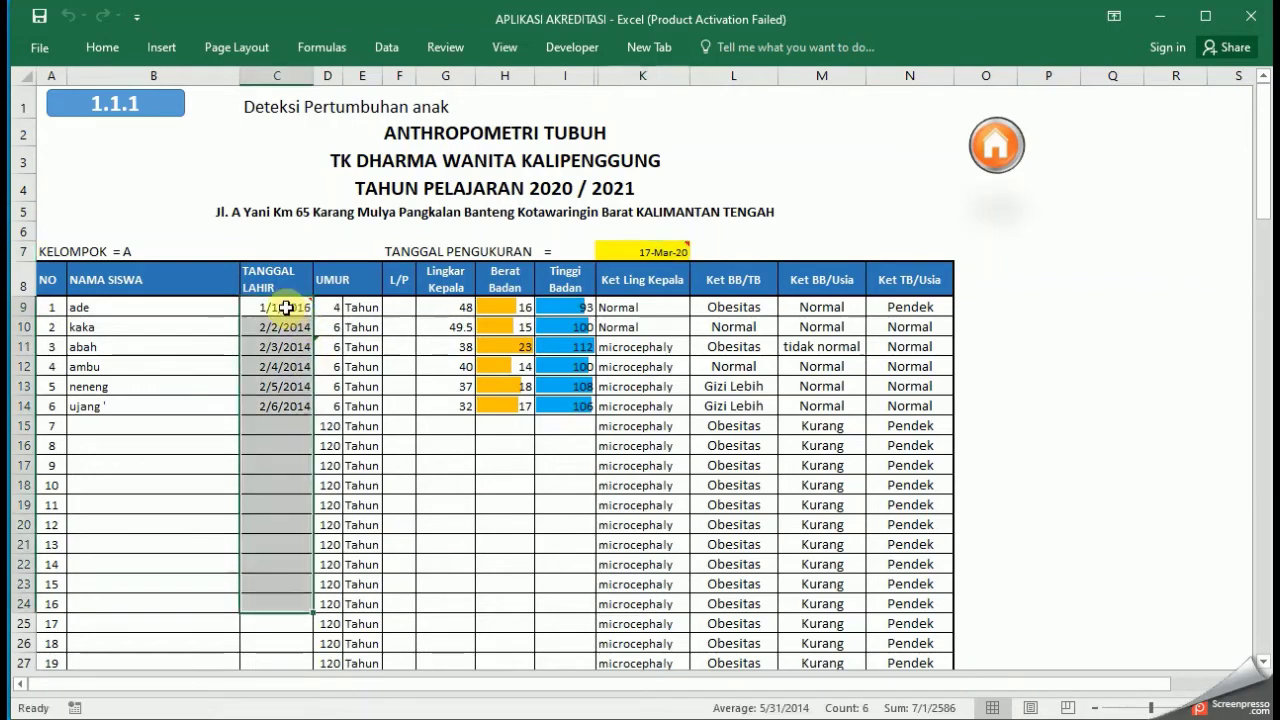
{"action": "left_click", "coordinate": [444, 308]}
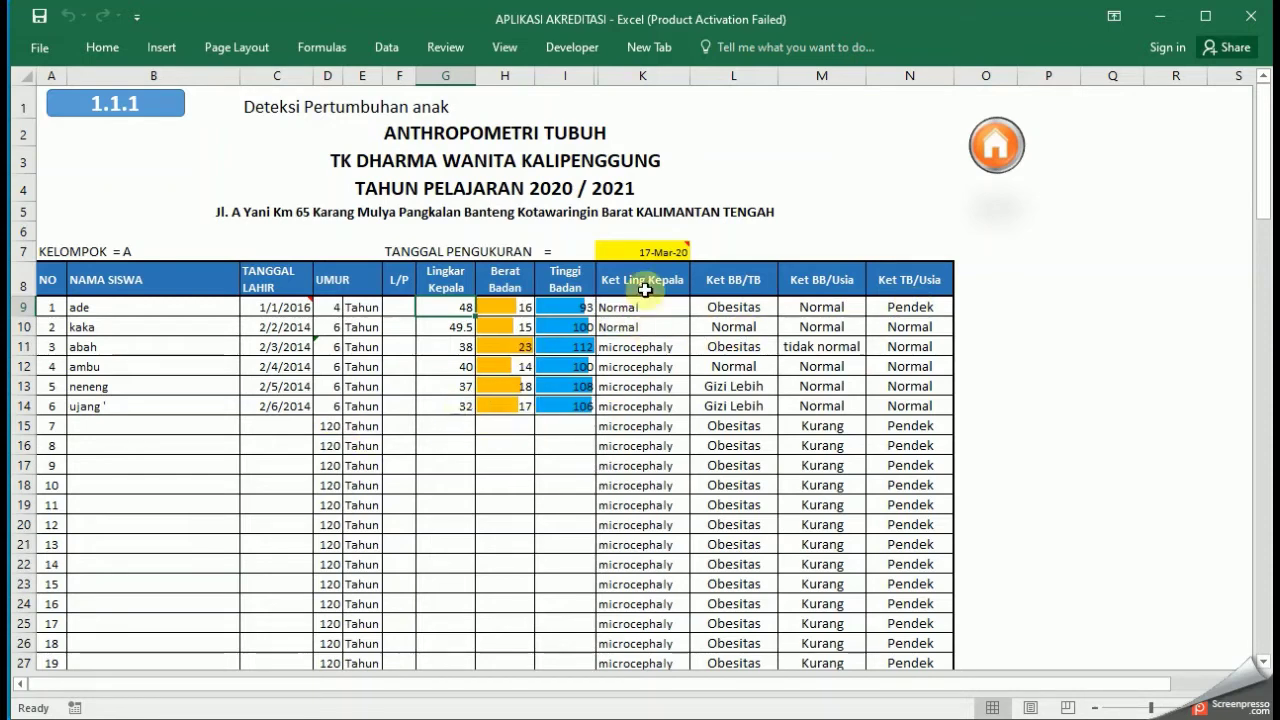
{"action": "scroll", "coordinate": [670, 383], "scroll_direction": "down", "scroll_amount": 7}
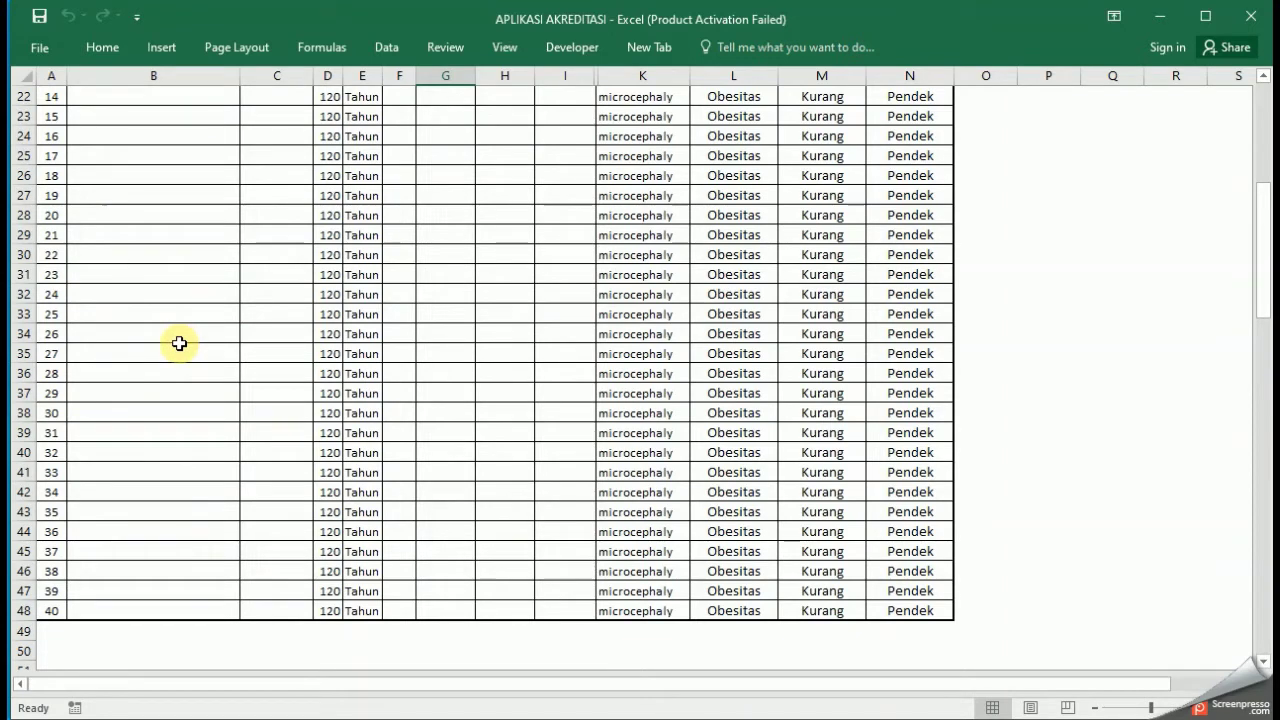
{"action": "left_click", "coordinate": [163, 316]}
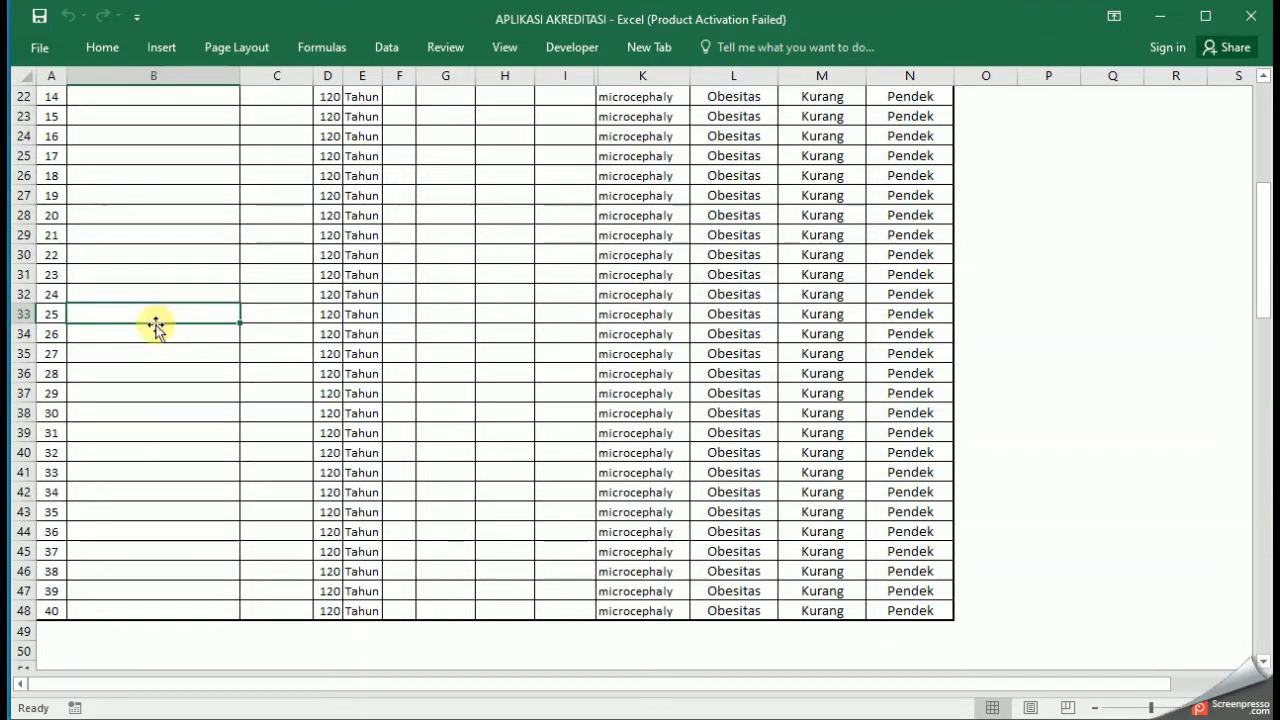
{"action": "left_click_drag", "start_coordinate": [138, 341], "coordinate": [170, 530]}
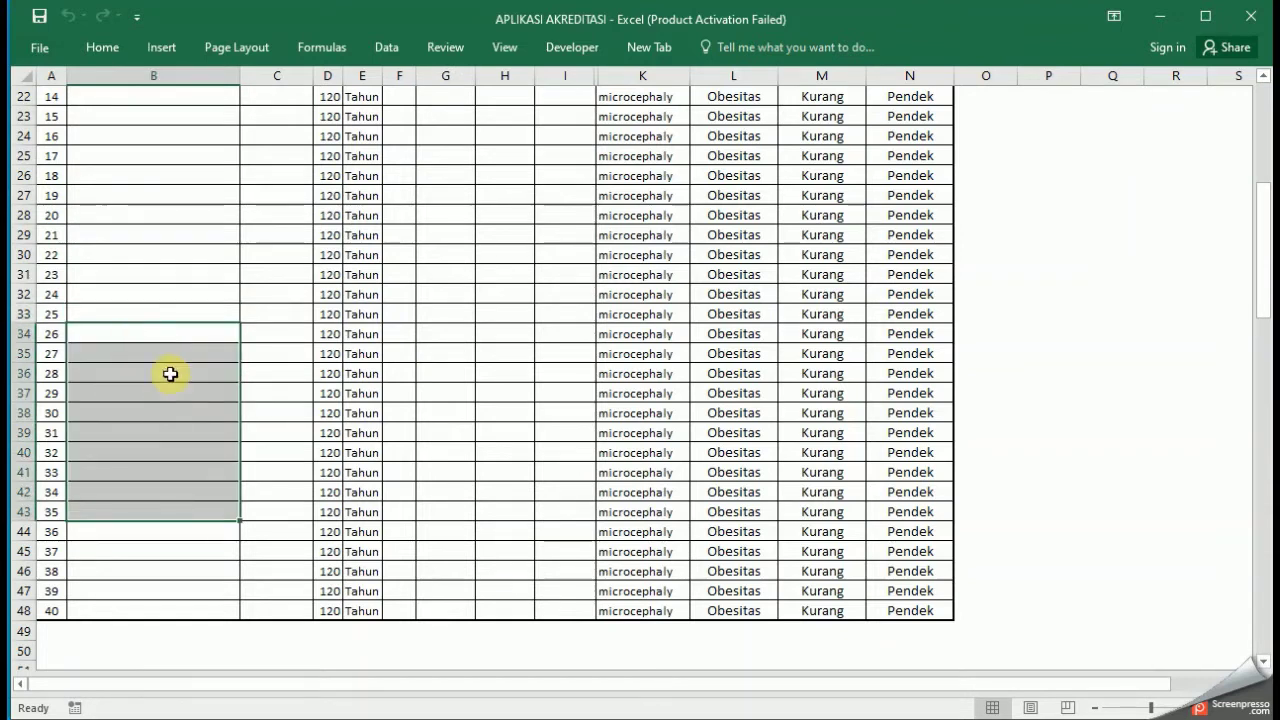
{"action": "left_click", "coordinate": [136, 373]}
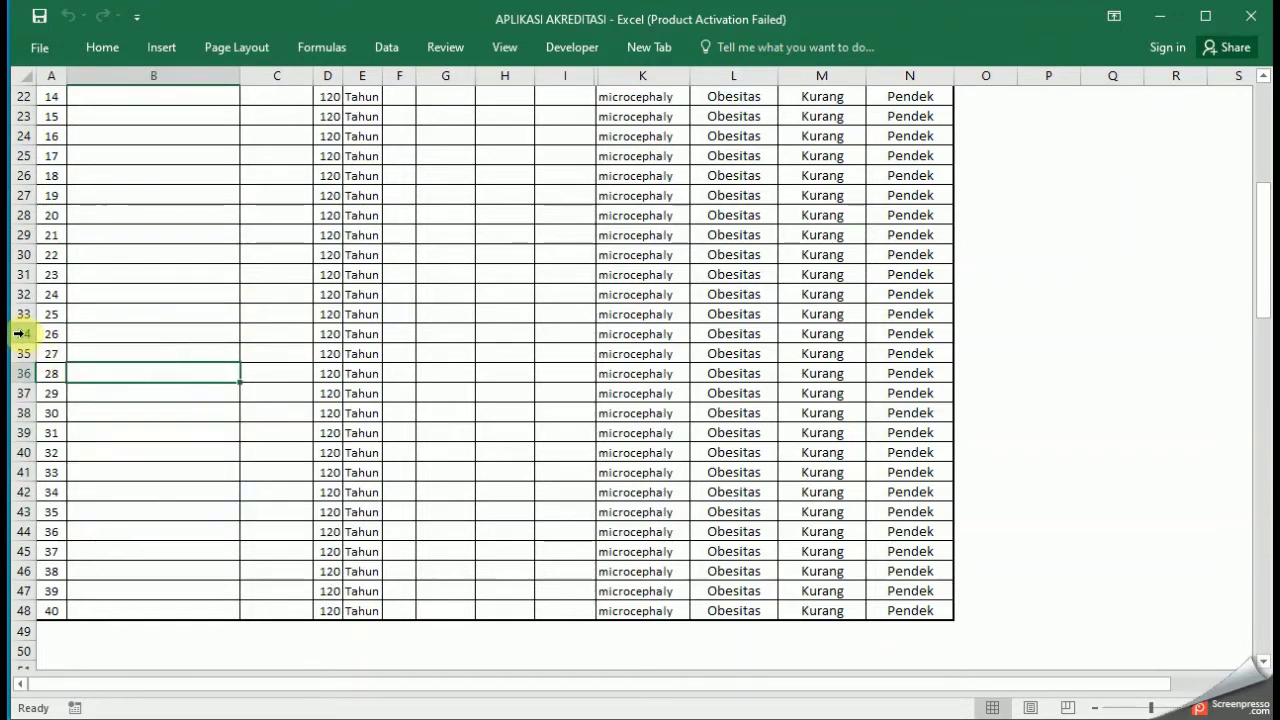
{"action": "left_click_drag", "start_coordinate": [18, 333], "coordinate": [20, 611]}
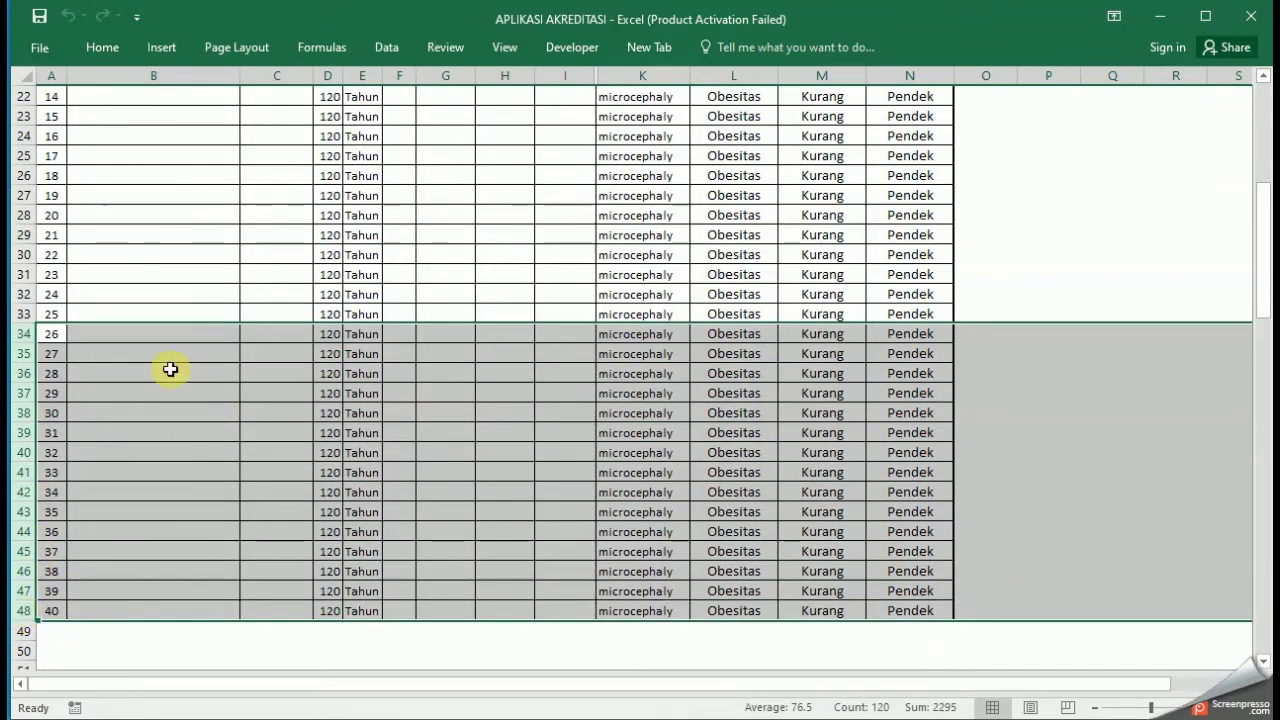
{"action": "right_click", "coordinate": [25, 354]}
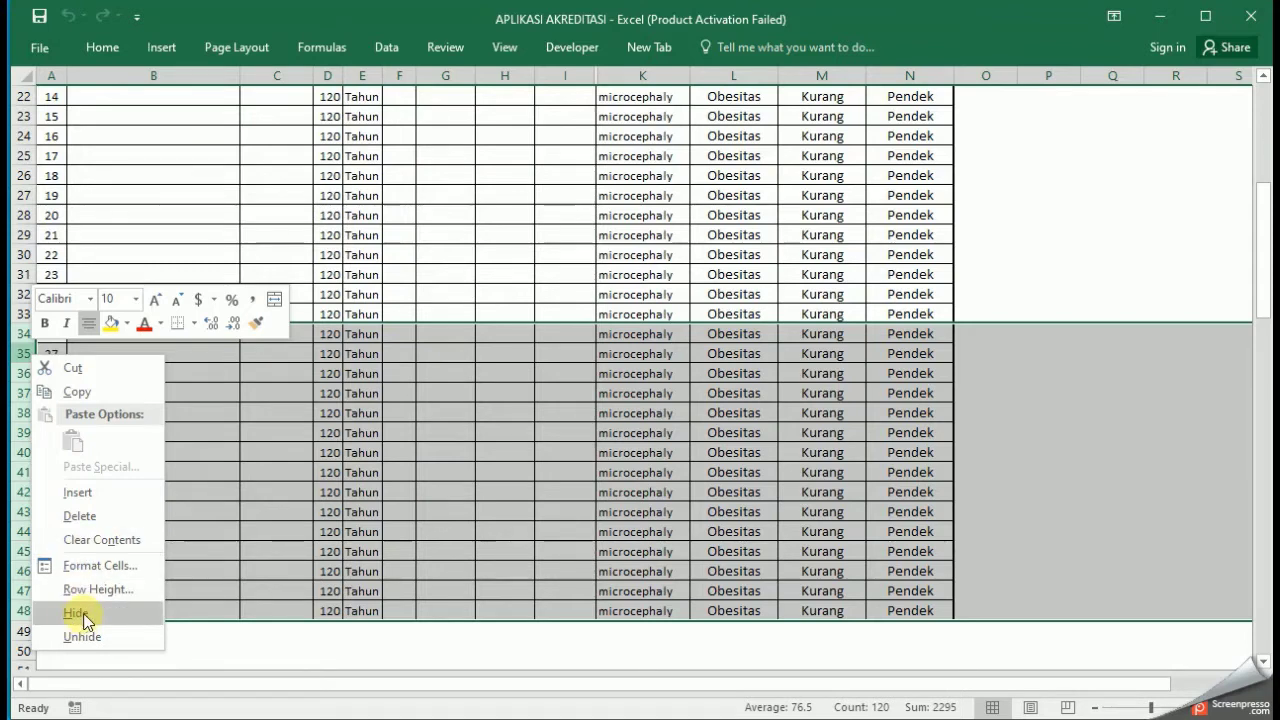
{"action": "left_click", "coordinate": [565, 256]}
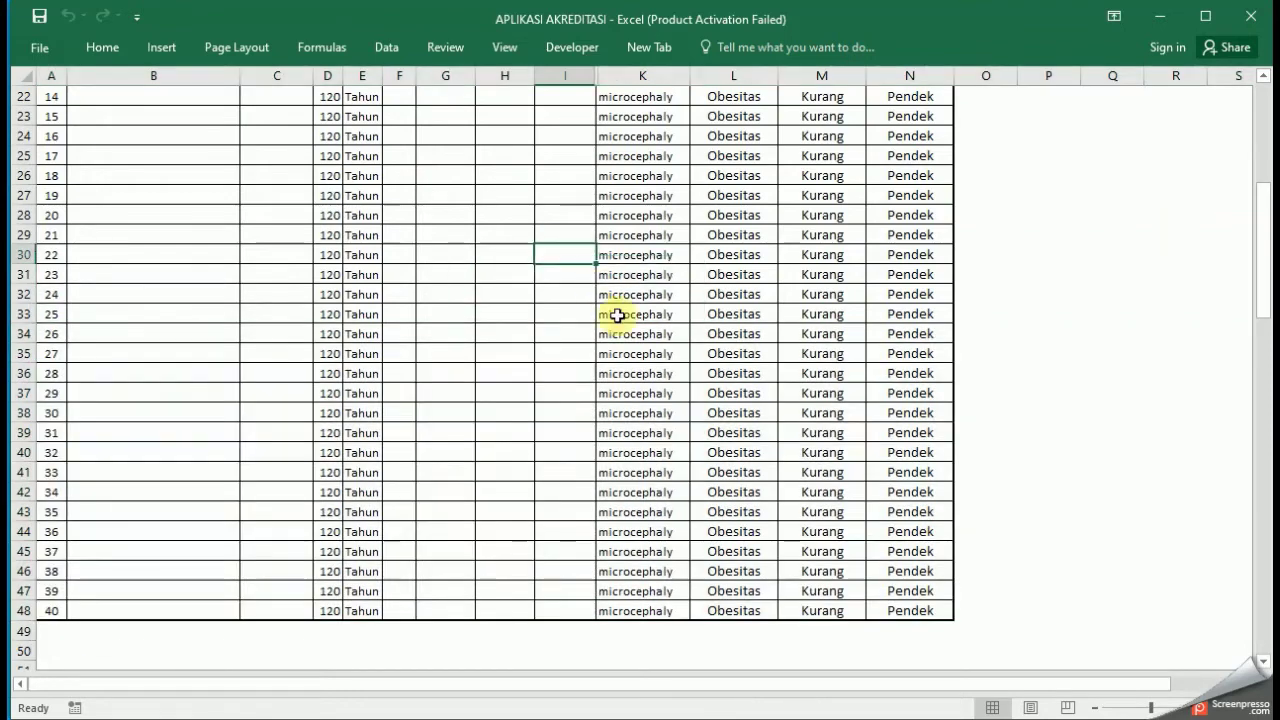
Step: Examine the Kelompok B anthropometry table further down the sheet, including its student rows, and return to the sheet's beginning
{"action": "scroll", "coordinate": [575, 355], "scroll_direction": "down", "scroll_amount": 8}
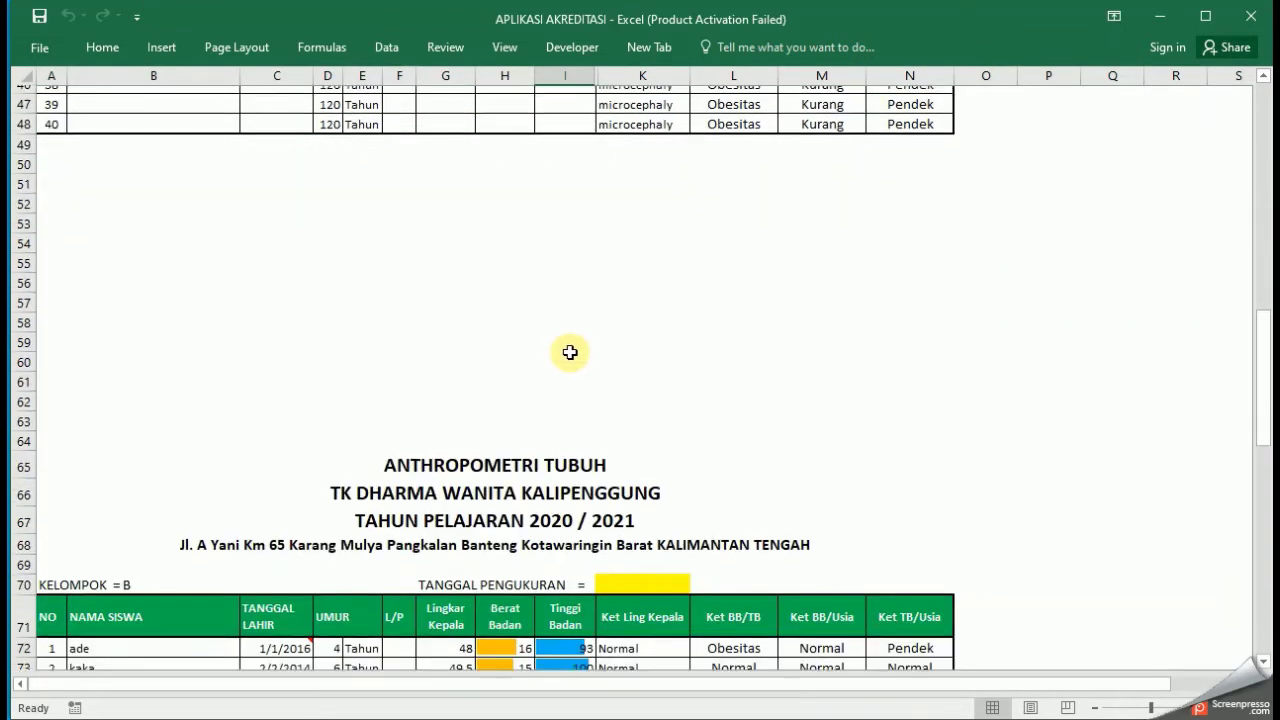
{"action": "scroll", "coordinate": [570, 352], "scroll_direction": "down", "scroll_amount": 6}
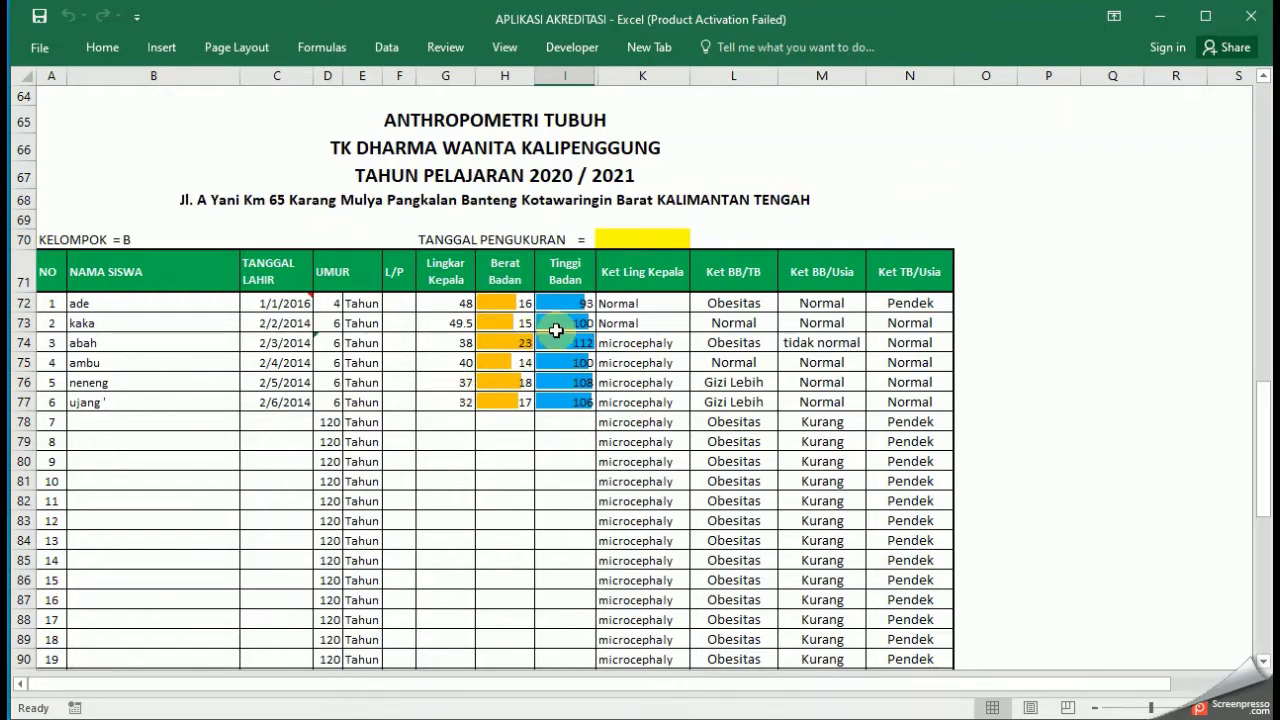
{"action": "scroll", "coordinate": [640, 330], "scroll_direction": "down", "scroll_amount": 6}
{"action": "scroll", "coordinate": [704, 335], "scroll_direction": "up", "scroll_amount": 20}
{"action": "scroll", "coordinate": [704, 335], "scroll_direction": "up", "scroll_amount": 6}
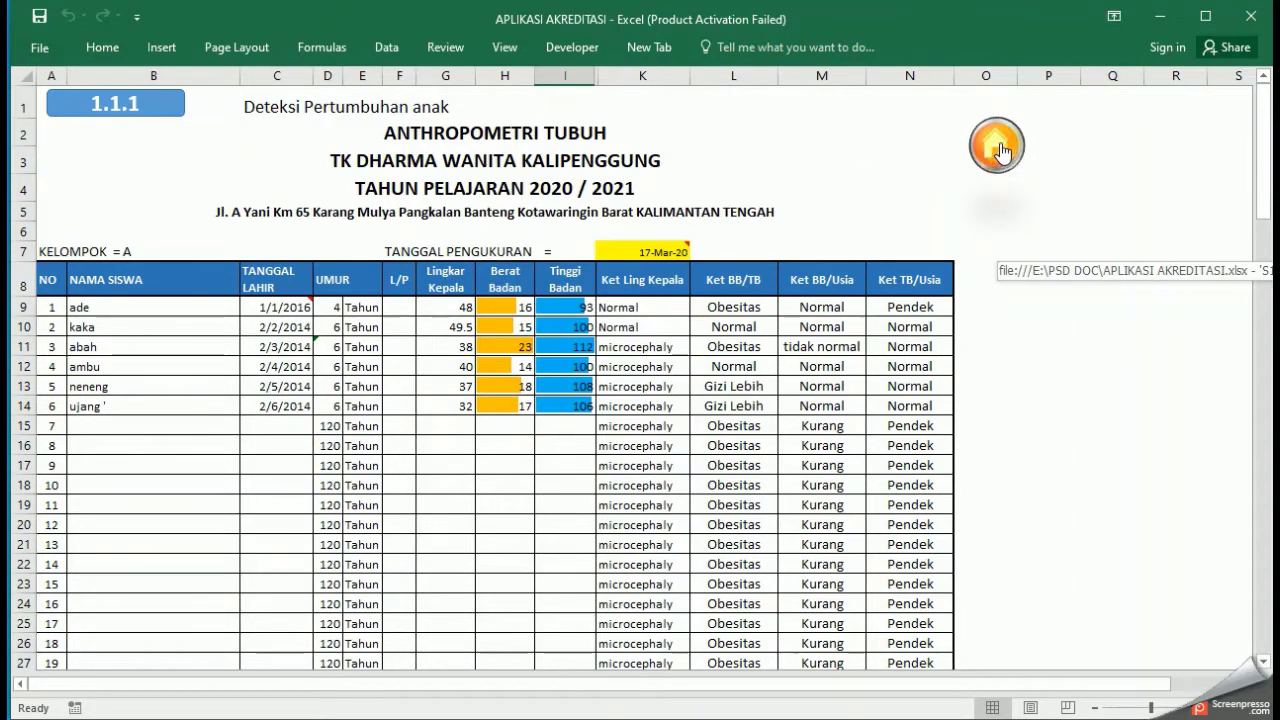
Step: View the Grafik 1.1.1 weight versus height chart from the Standar 1 menu and return to that menu
{"action": "left_click", "coordinate": [1000, 147]}
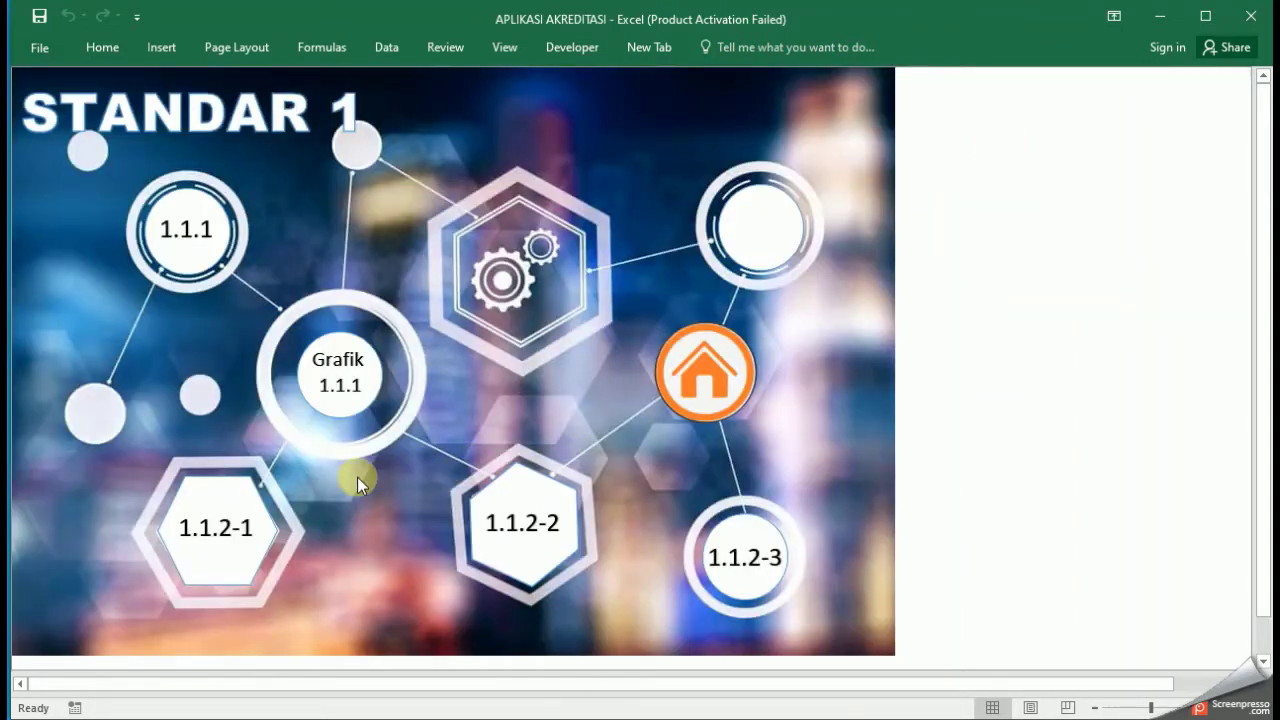
{"action": "left_click", "coordinate": [342, 420]}
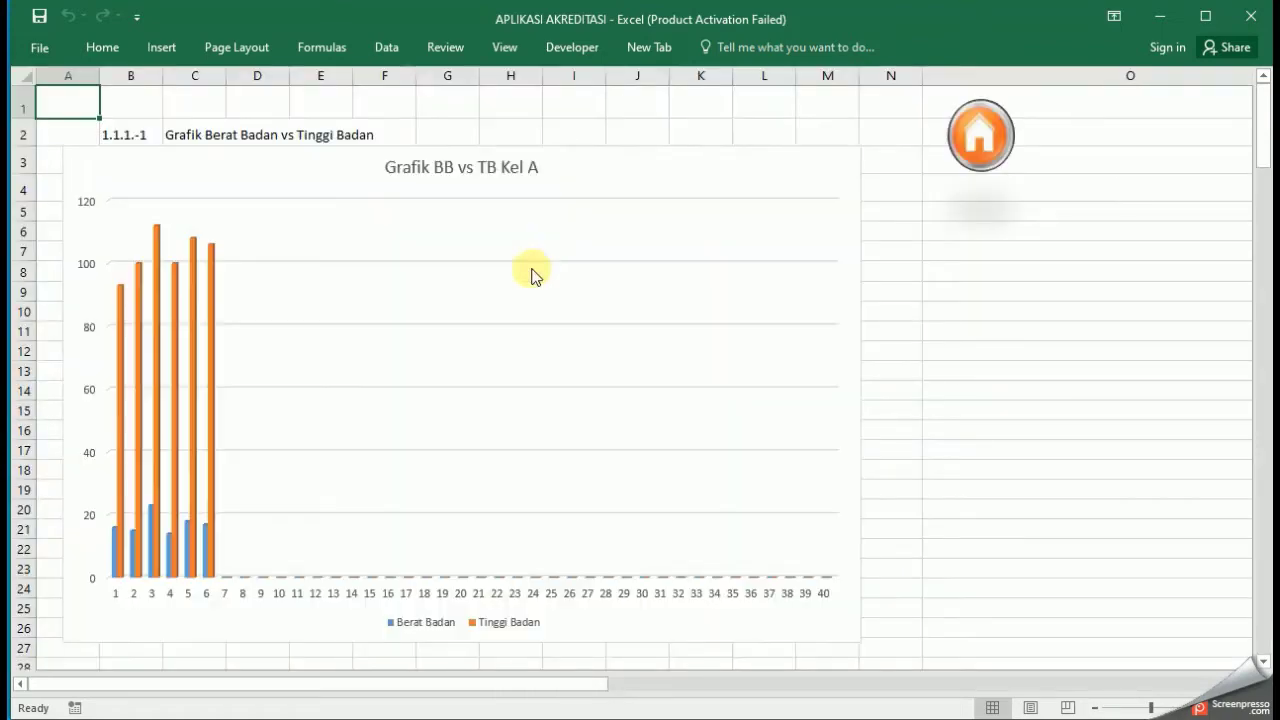
{"action": "left_click", "coordinate": [981, 142]}
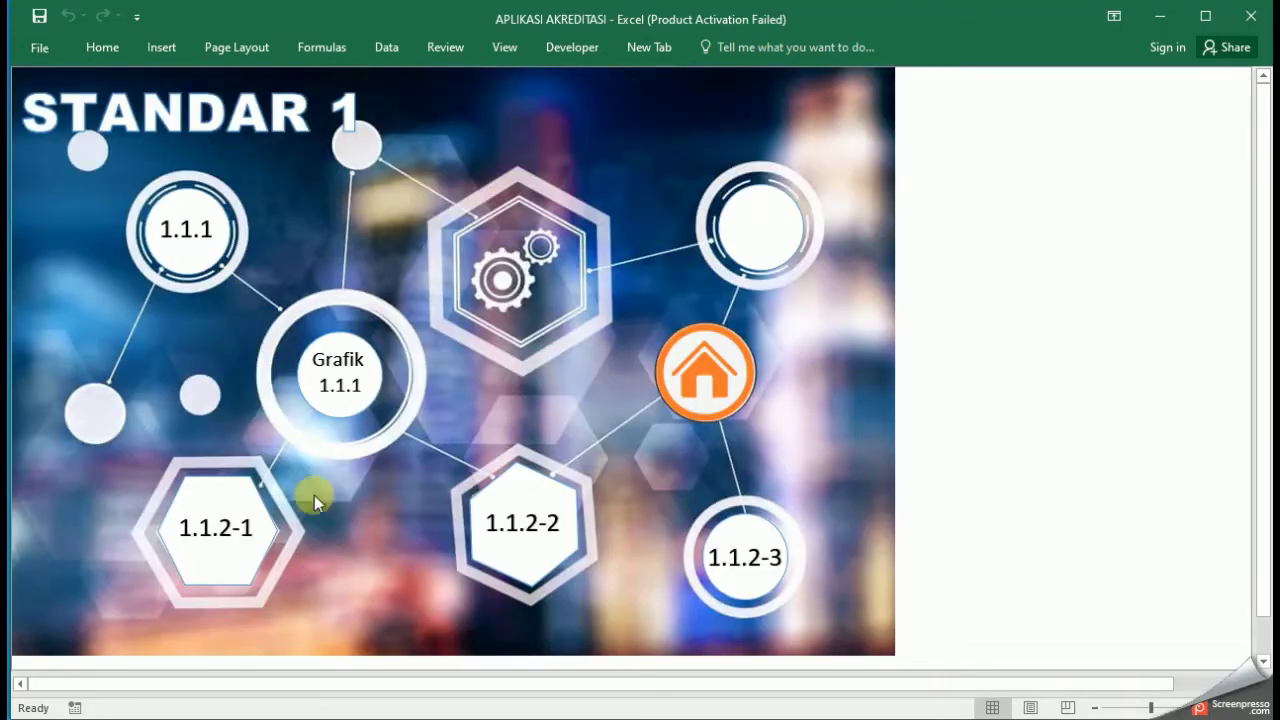
Step: Open the 1.1.2-1 DDTK card sheet and advance the student number to 3
{"action": "left_click", "coordinate": [241, 540]}
{"action": "left_click", "coordinate": [624, 274]}
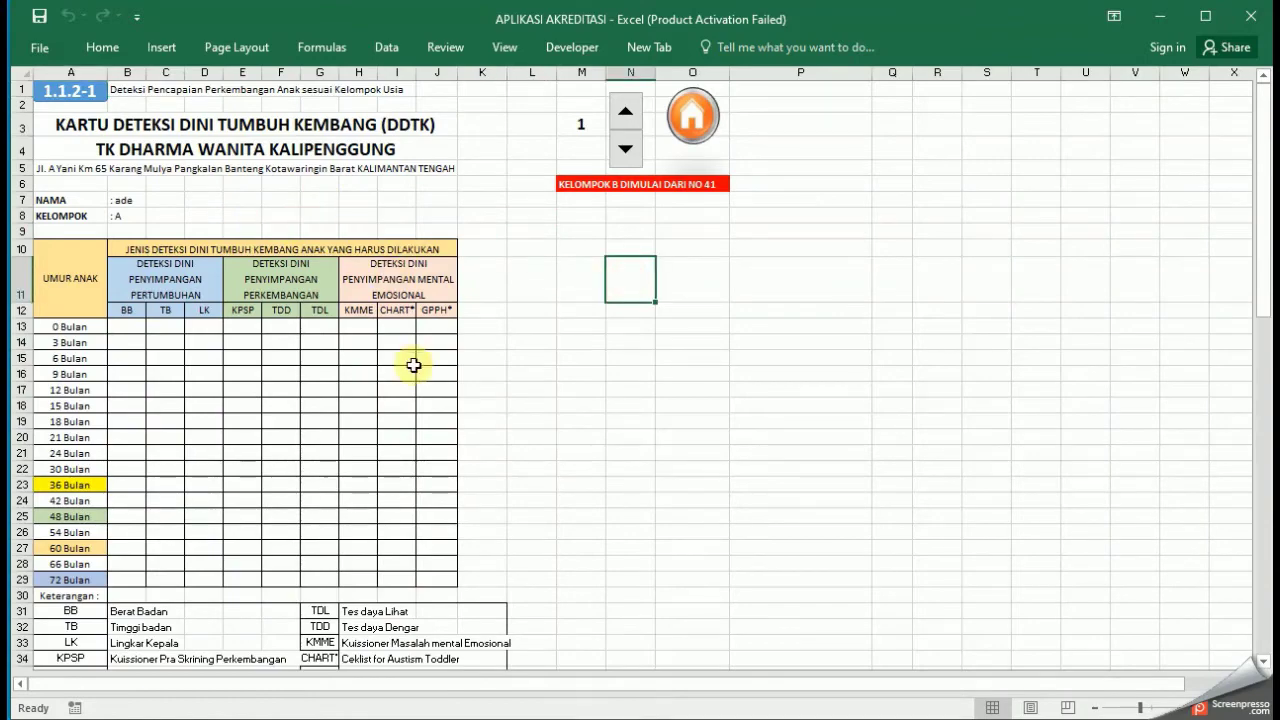
{"action": "scroll", "coordinate": [414, 365], "scroll_direction": "down", "scroll_amount": 7}
{"action": "scroll", "coordinate": [414, 363], "scroll_direction": "up", "scroll_amount": 7}
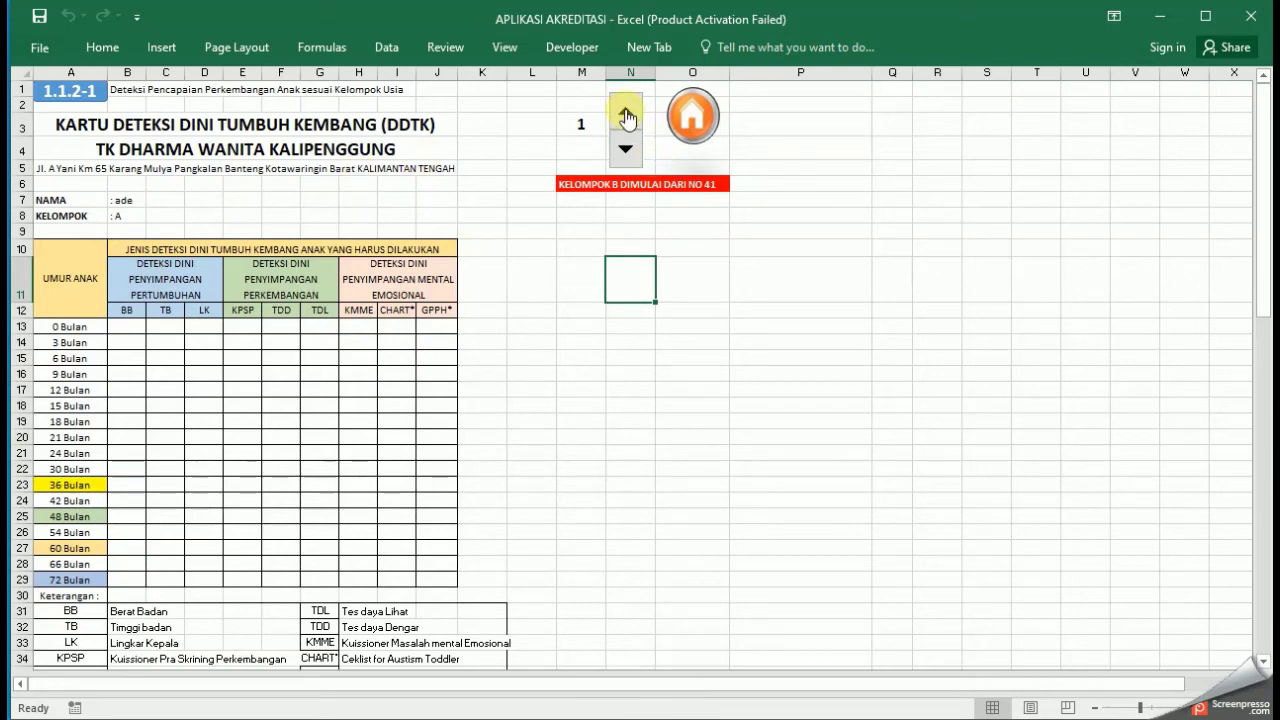
{"action": "left_click", "coordinate": [626, 114]}
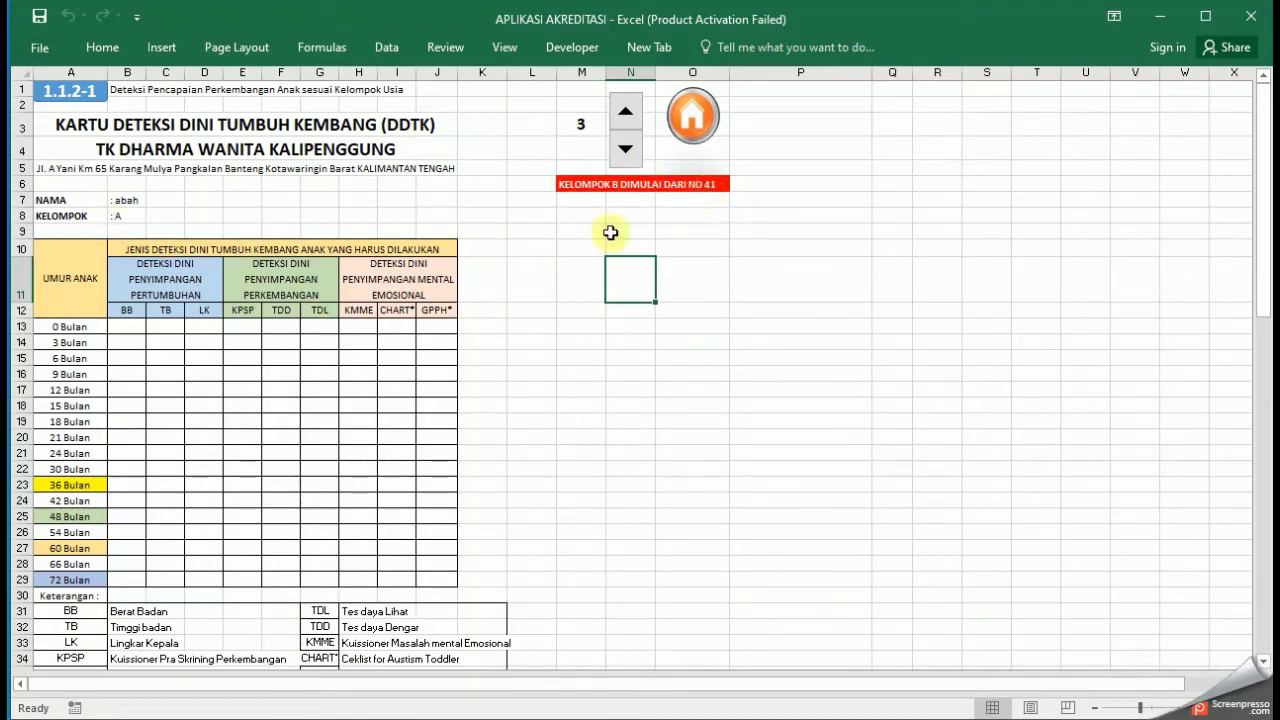
{"action": "left_click", "coordinate": [578, 130]}
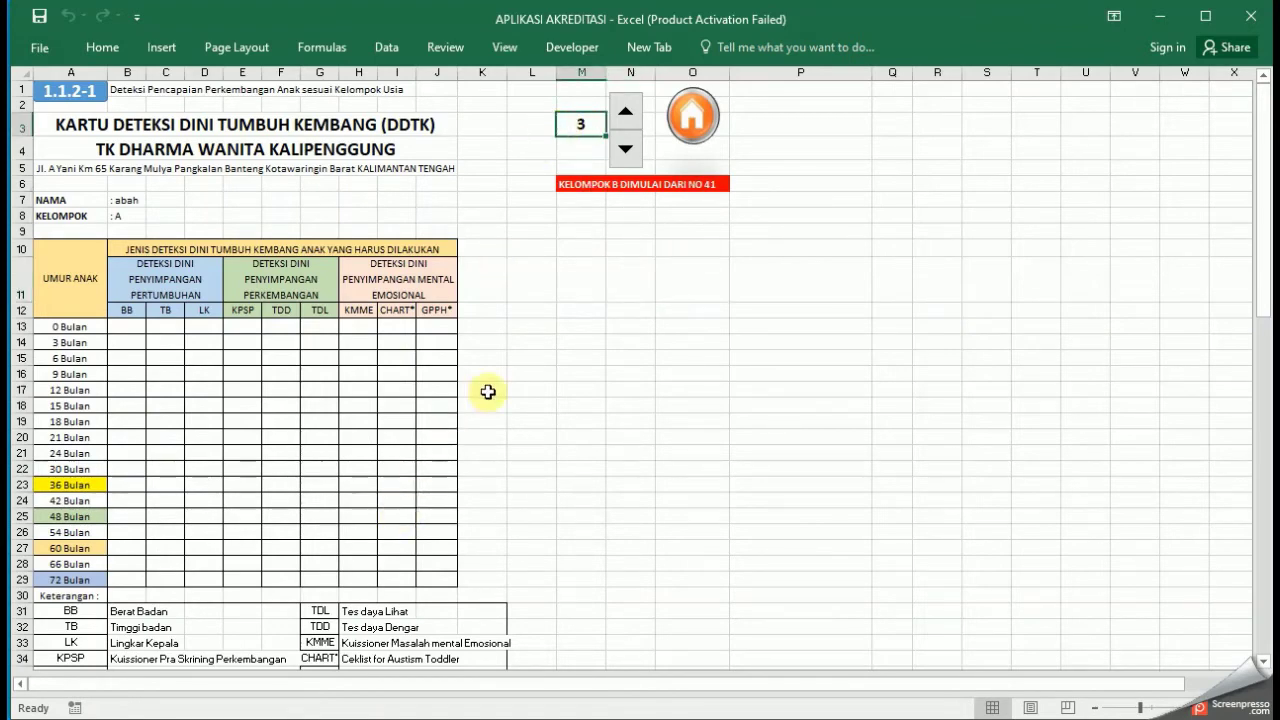
Step: Insert the picture IMG_20191013_093149 from New folder inside D:\1. PENTING\ABI BARU\TK TUNAS KARYA near the Kelompok A photo box
{"action": "scroll", "coordinate": [508, 437], "scroll_direction": "down", "scroll_amount": 6}
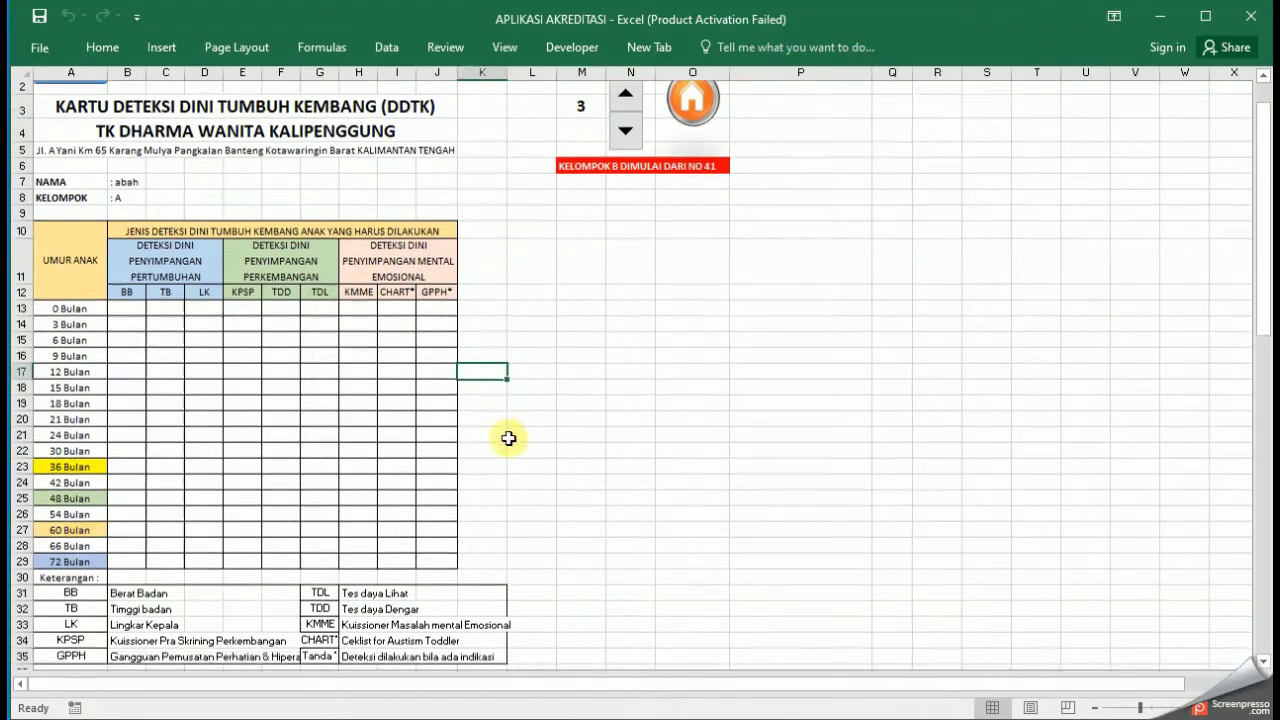
{"action": "scroll", "coordinate": [508, 439], "scroll_direction": "down", "scroll_amount": 4}
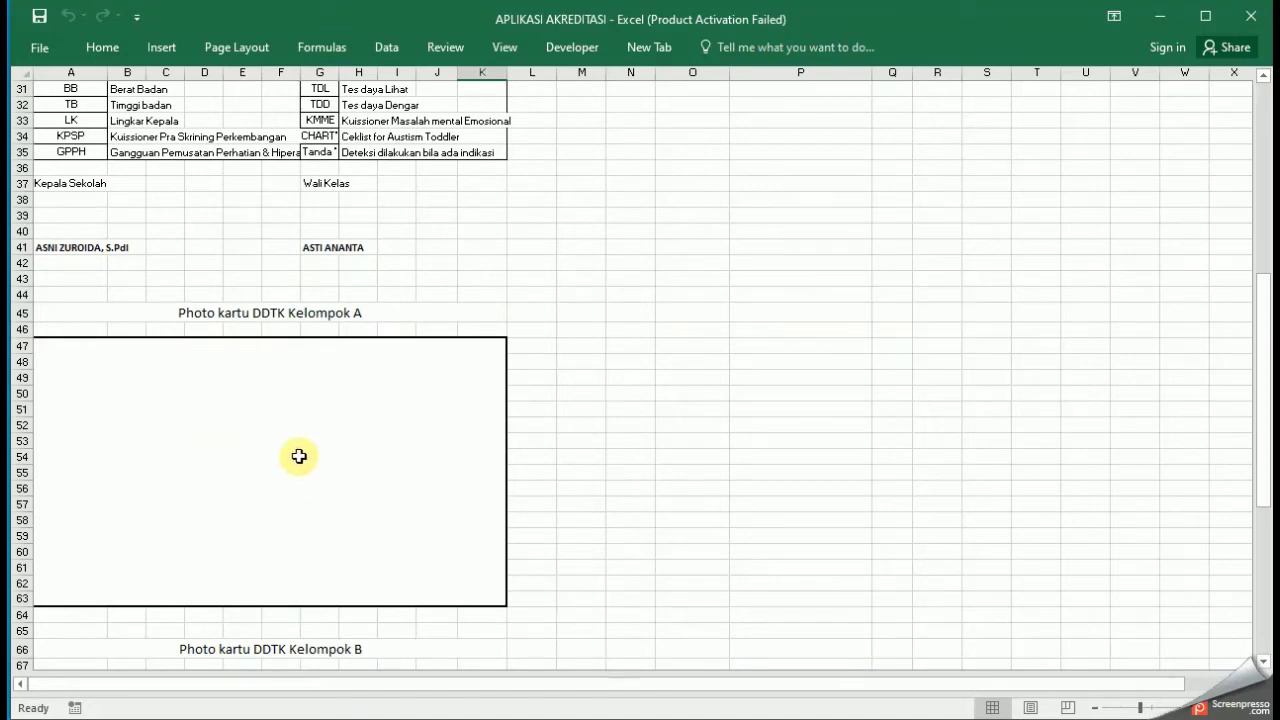
{"action": "left_click", "coordinate": [161, 47]}
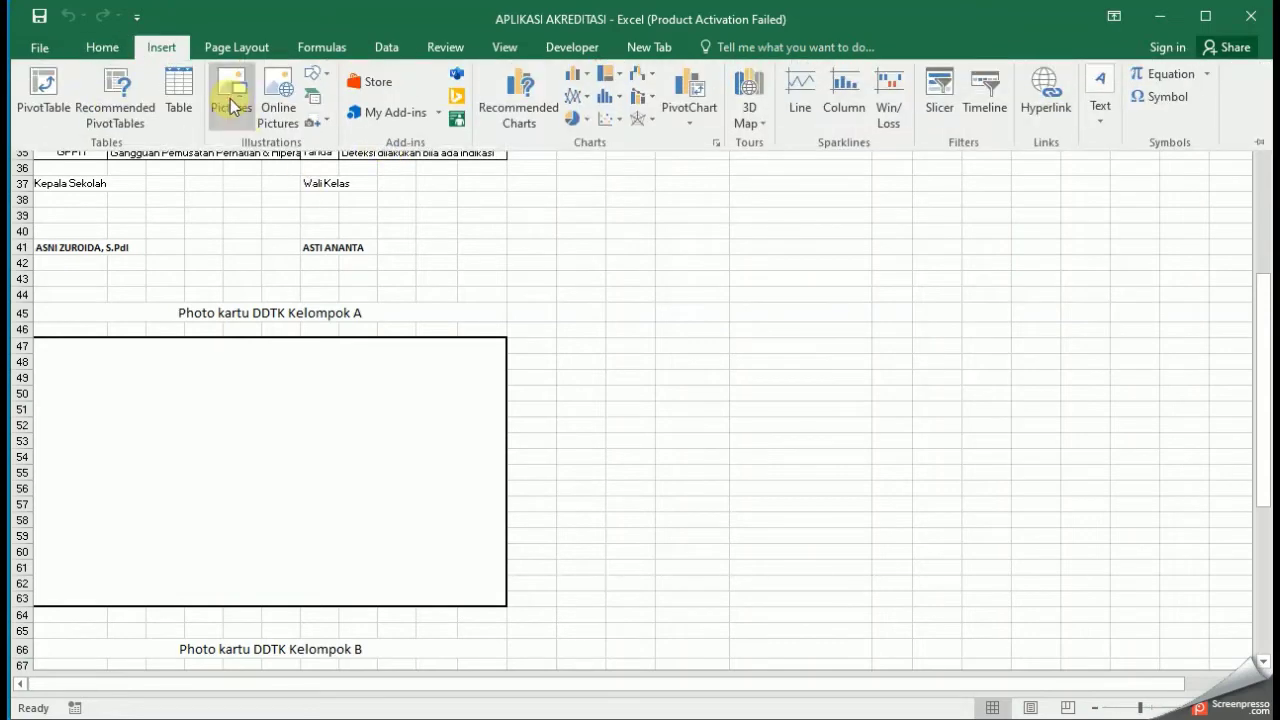
{"action": "left_click", "coordinate": [665, 279]}
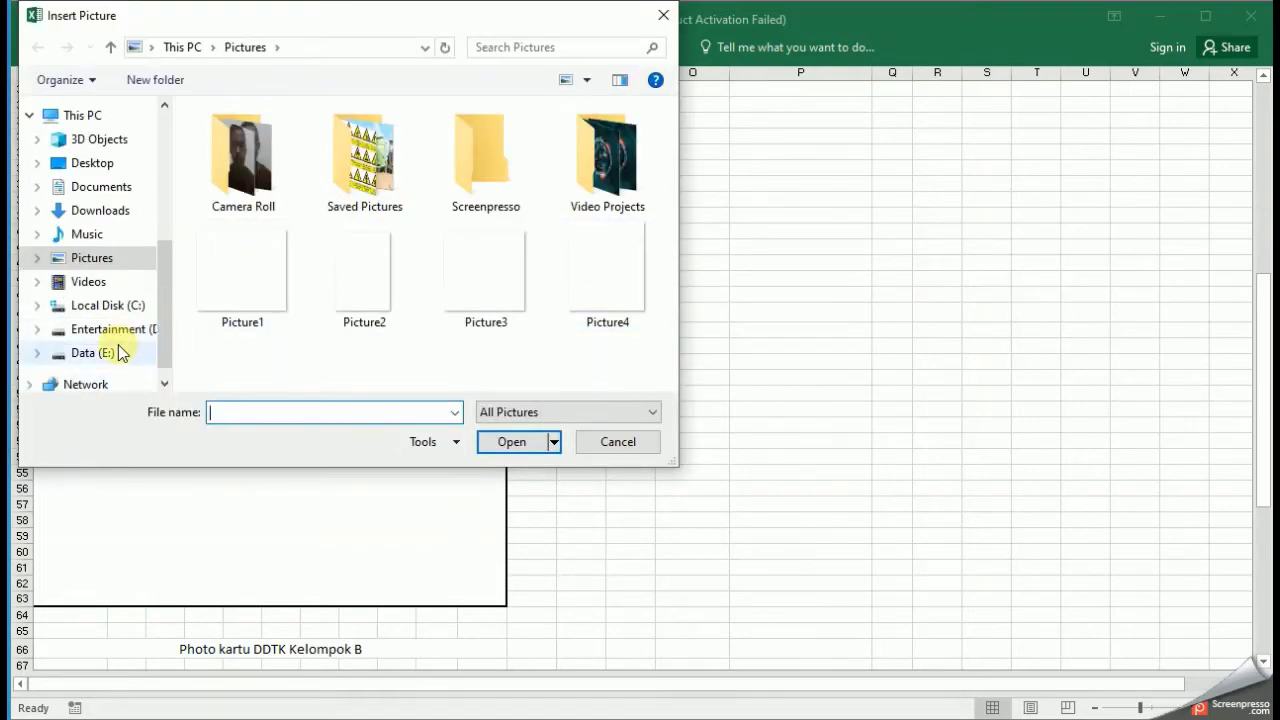
{"action": "left_click", "coordinate": [118, 331]}
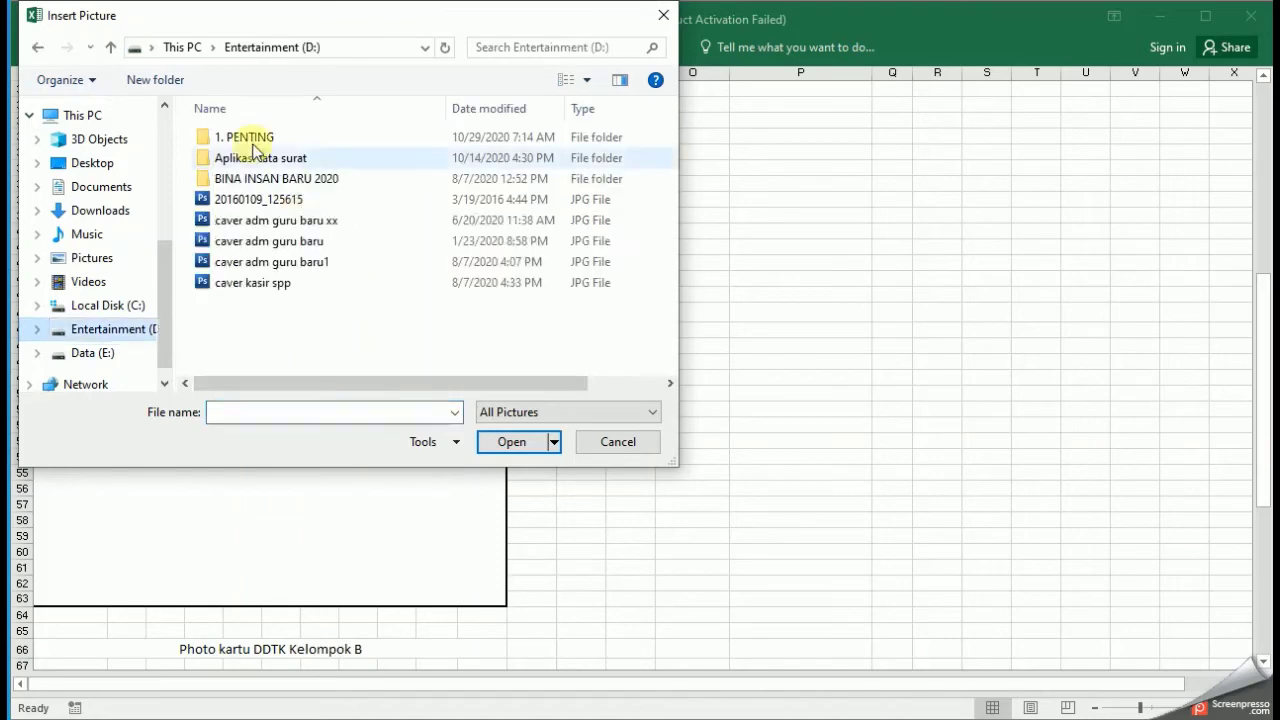
{"action": "double_click", "coordinate": [242, 139]}
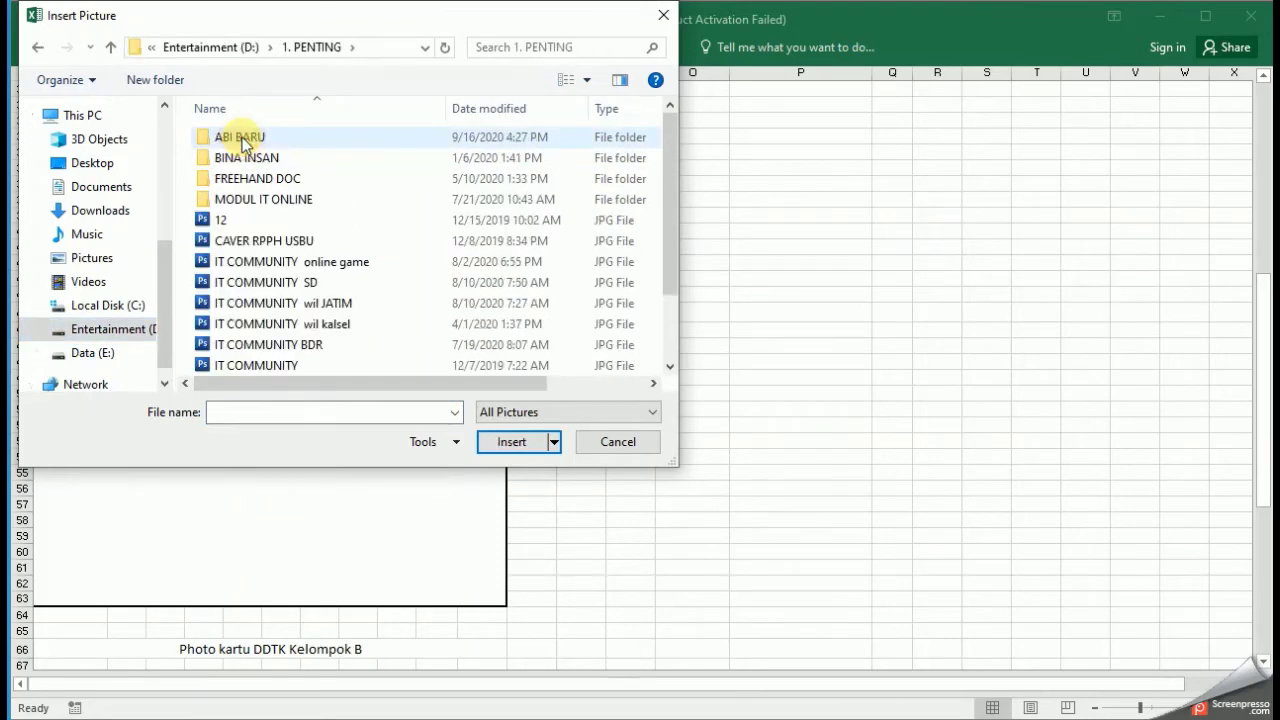
{"action": "double_click", "coordinate": [243, 140]}
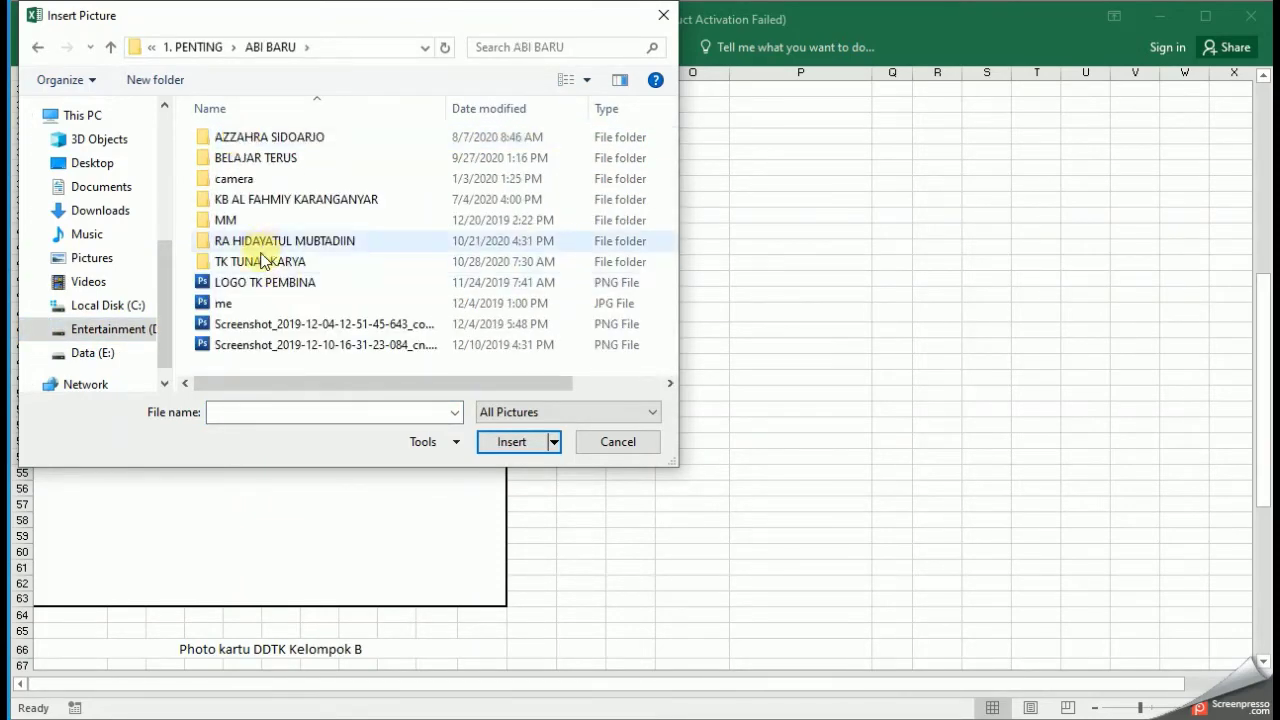
{"action": "double_click", "coordinate": [262, 261]}
{"action": "left_click", "coordinate": [255, 188]}
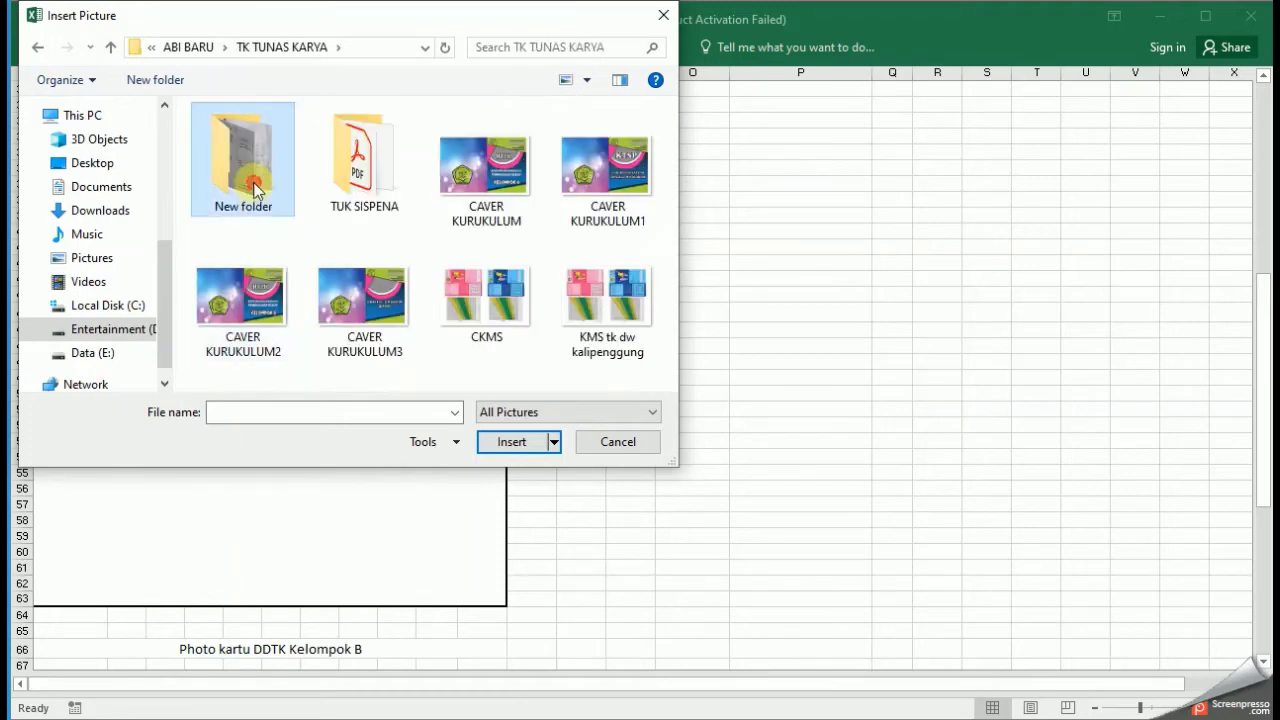
{"action": "double_click", "coordinate": [255, 188]}
{"action": "left_click", "coordinate": [250, 165]}
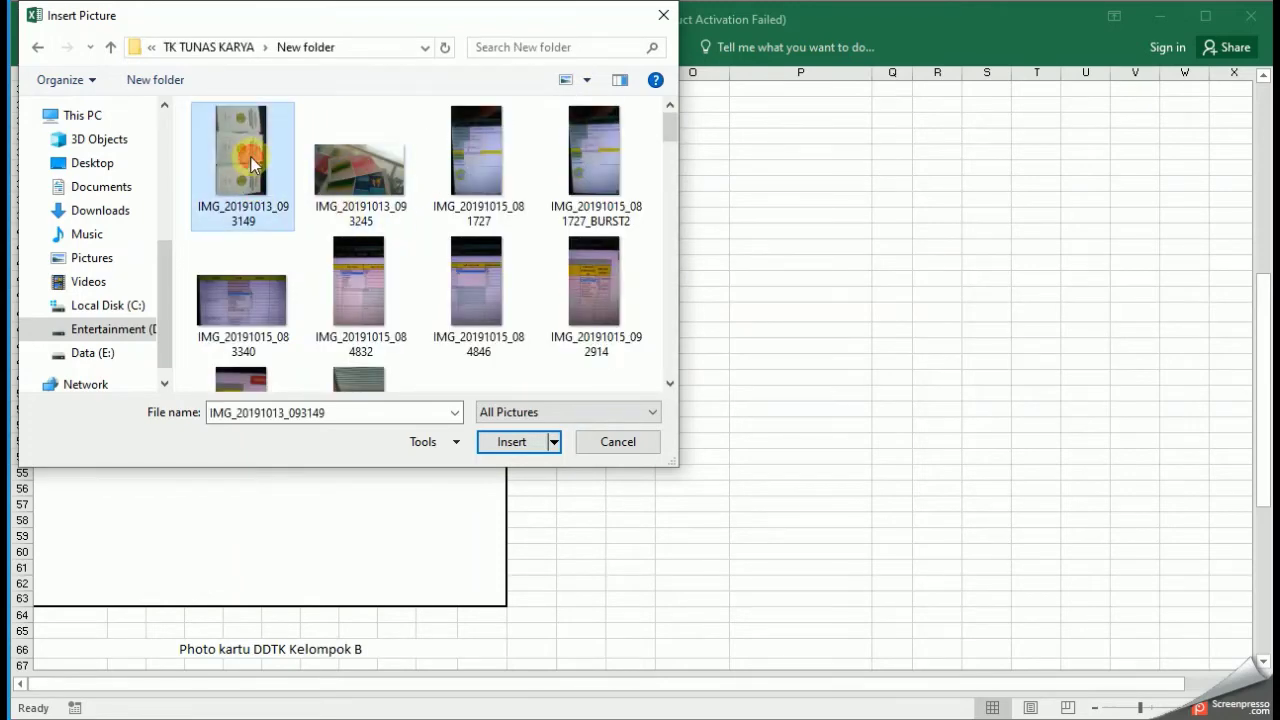
{"action": "left_click", "coordinate": [515, 441]}
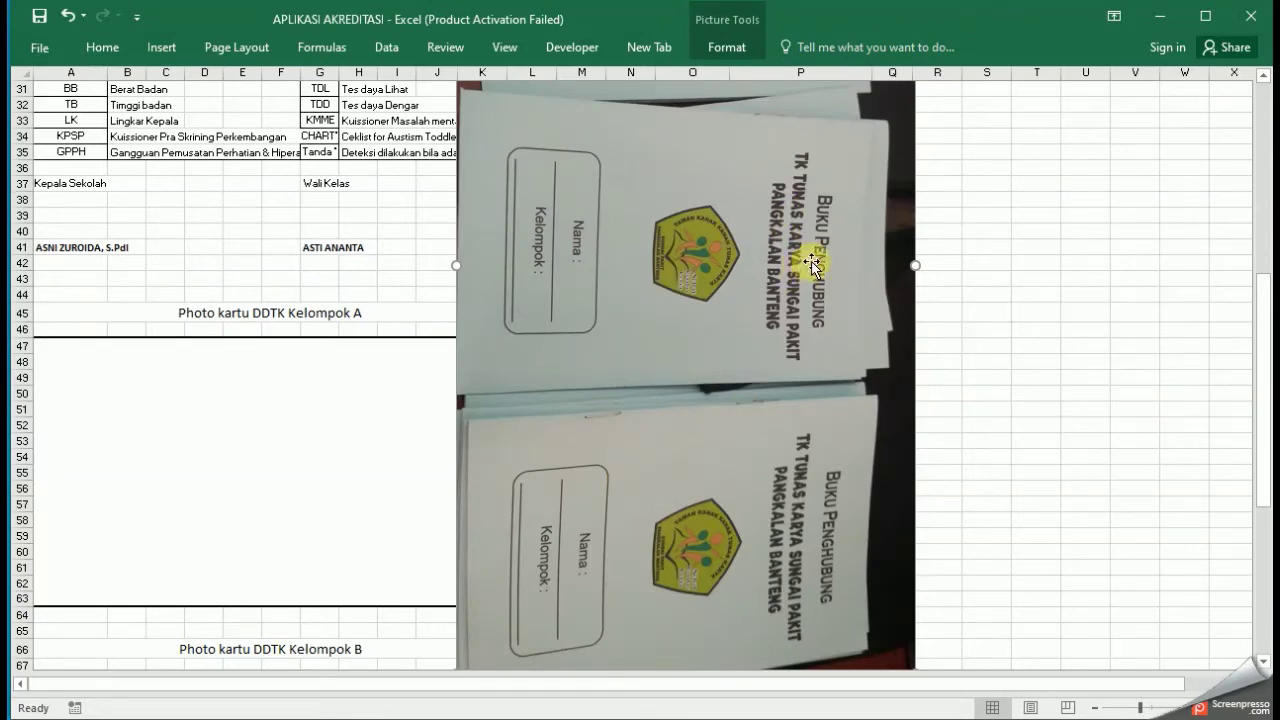
Step: Shrink the inserted picture proportionally to a little over half its size, beside the photo boxes
{"action": "left_click_drag", "start_coordinate": [812, 263], "coordinate": [778, 334]}
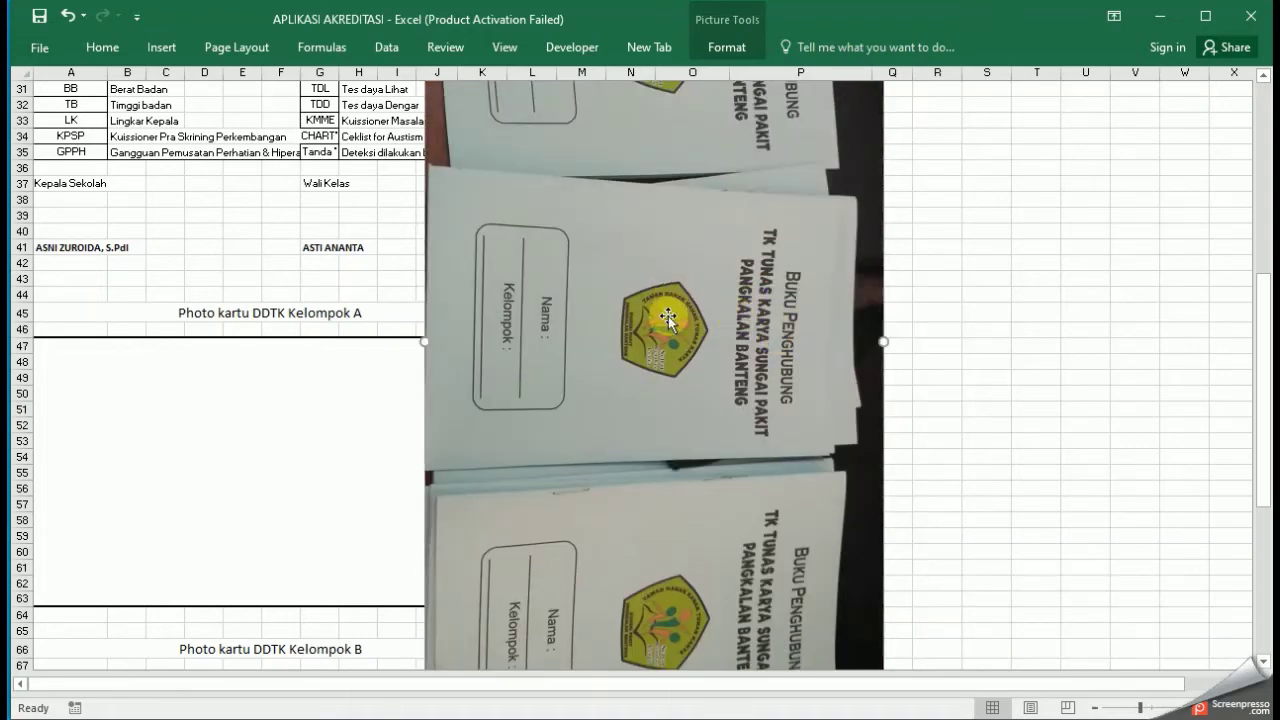
{"action": "scroll", "coordinate": [667, 315], "scroll_direction": "up", "scroll_amount": 10}
{"action": "scroll", "coordinate": [637, 387], "scroll_direction": "down", "scroll_amount": 3}
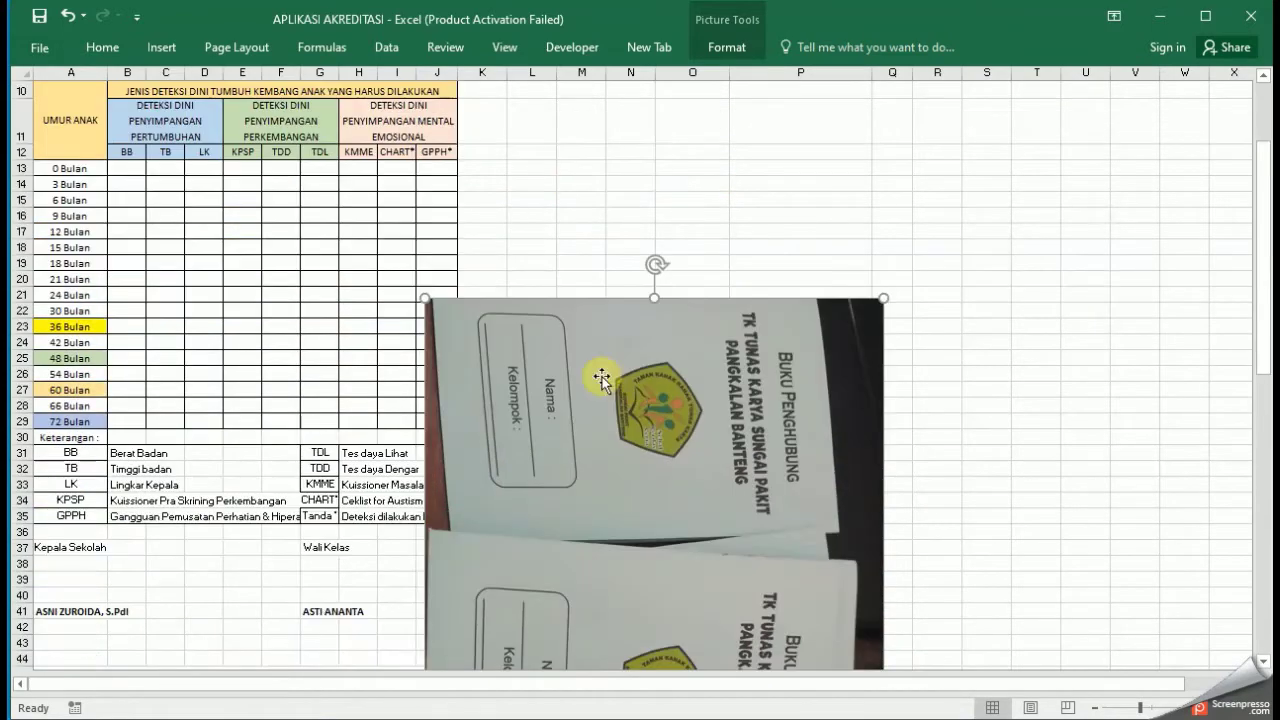
{"action": "left_click_drag", "start_coordinate": [420, 297], "coordinate": [674, 638]}
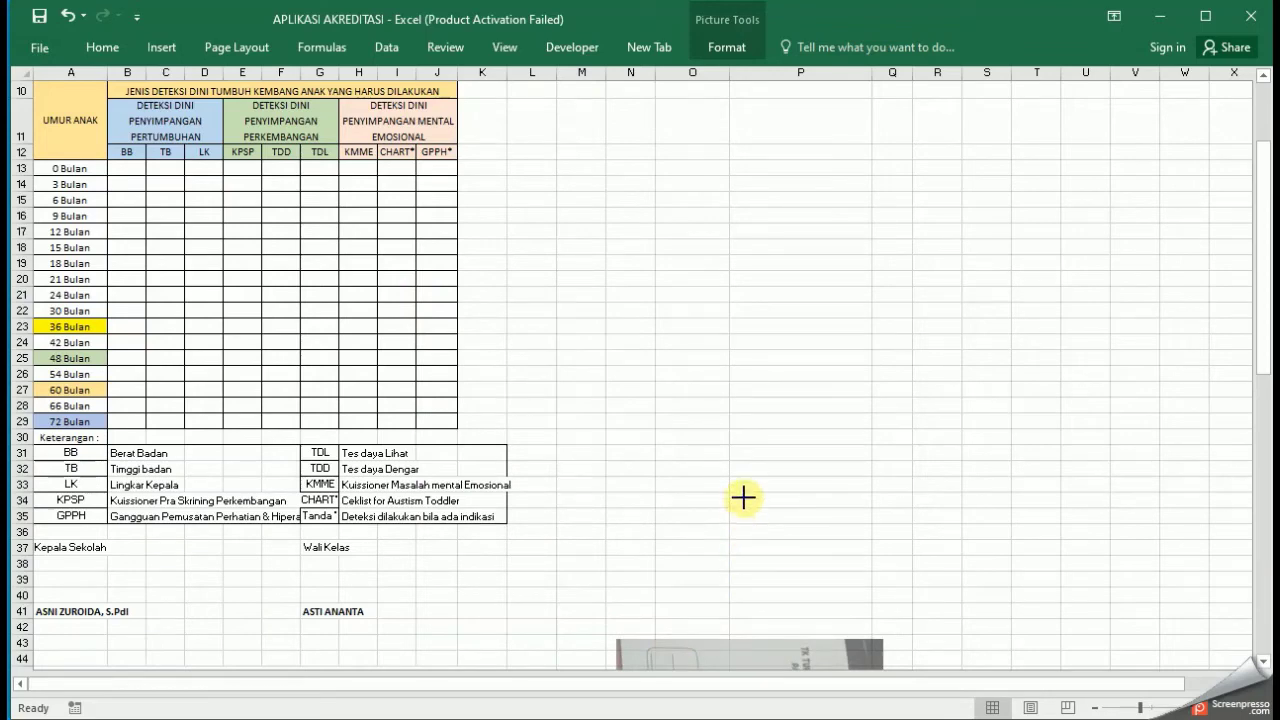
Step: Rotate the picture 90 degrees counter-clockwise and move it over the Photo kartu DDTK Kelompok A box
{"action": "scroll", "coordinate": [743, 497], "scroll_direction": "down", "scroll_amount": 10}
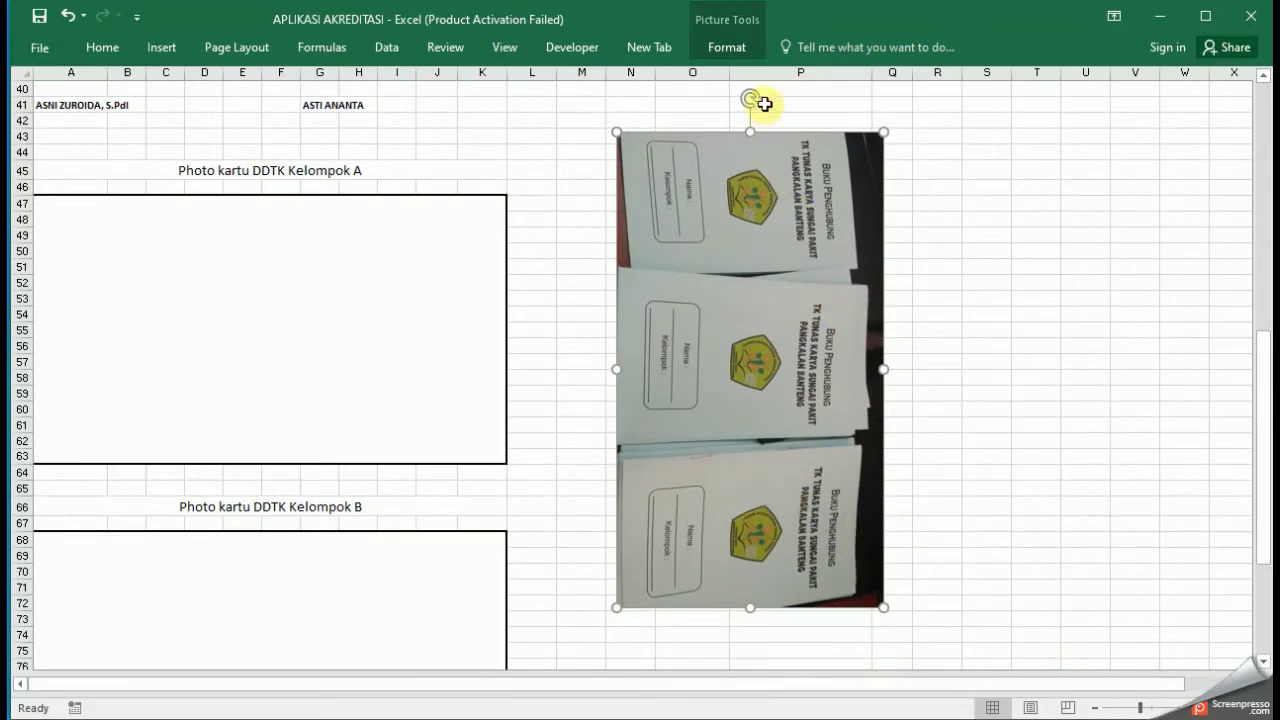
{"action": "left_click_drag", "start_coordinate": [755, 95], "coordinate": [516, 360]}
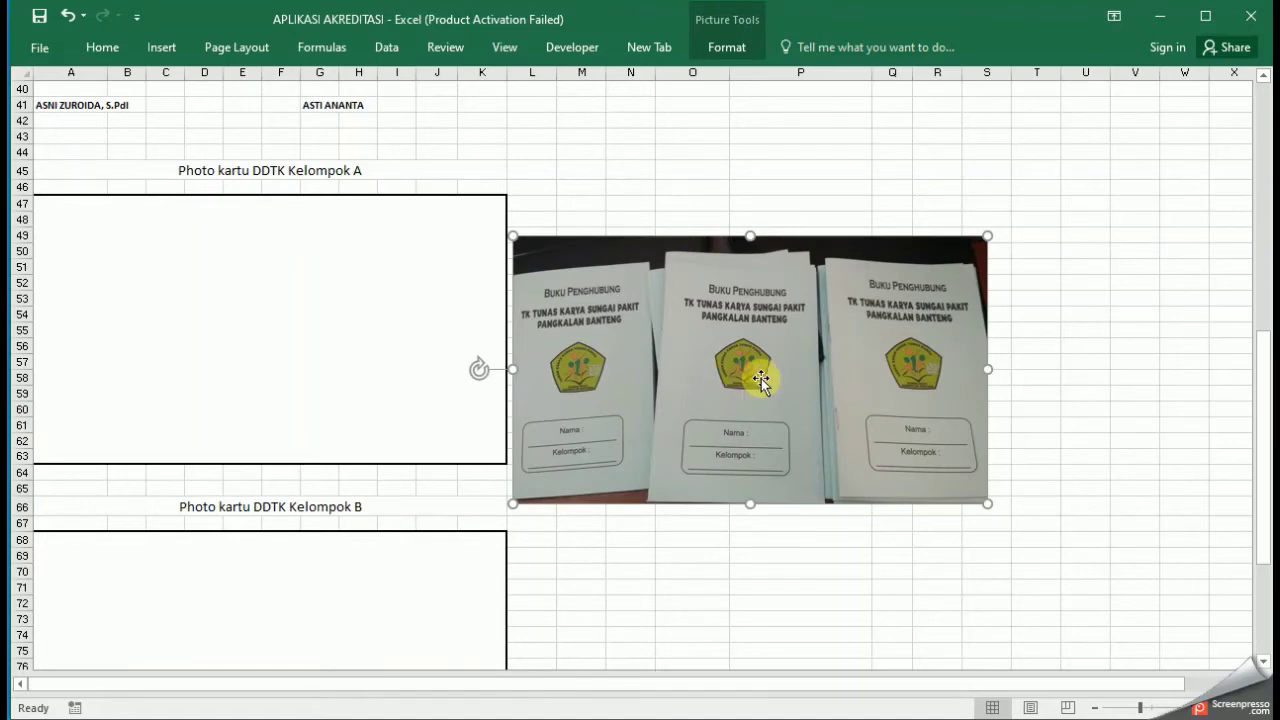
{"action": "left_click_drag", "start_coordinate": [763, 374], "coordinate": [294, 344]}
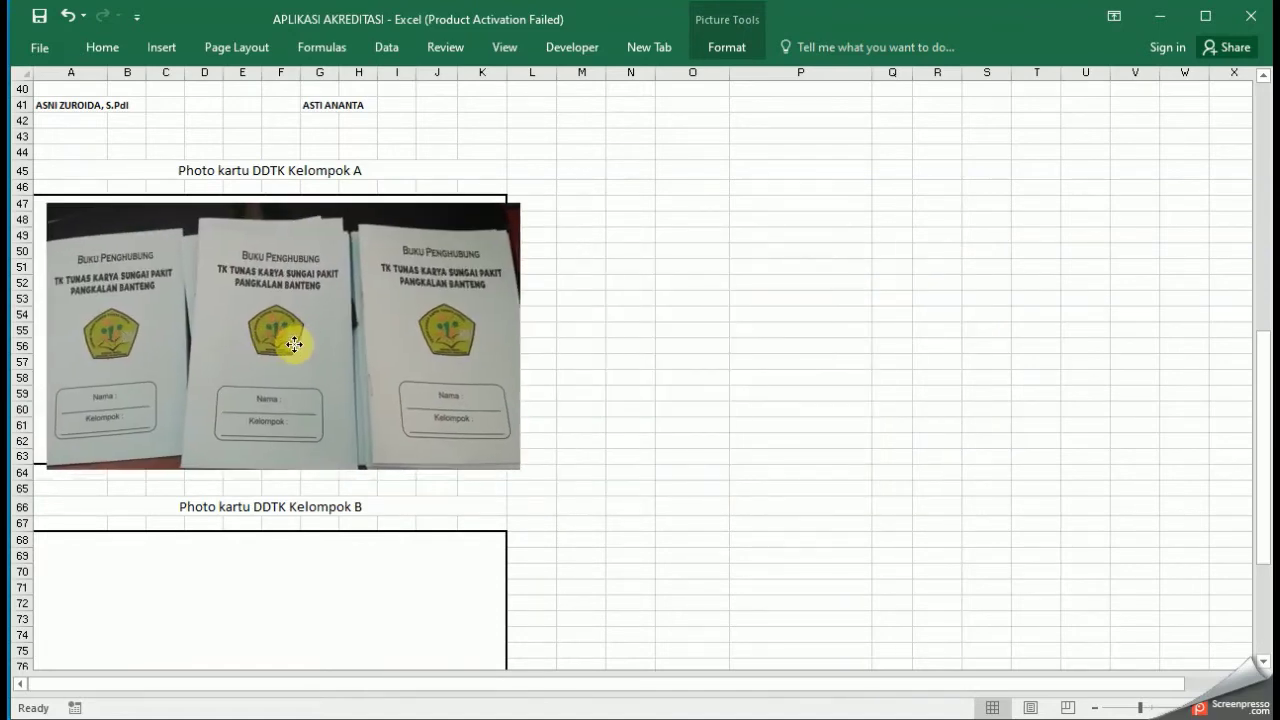
Step: Shrink the picture proportionally, centre it inside the Photo kartu DDTK Kelompok A box, and deselect it
{"action": "left_click", "coordinate": [507, 457]}
{"action": "left_click_drag", "start_coordinate": [519, 470], "coordinate": [367, 322]}
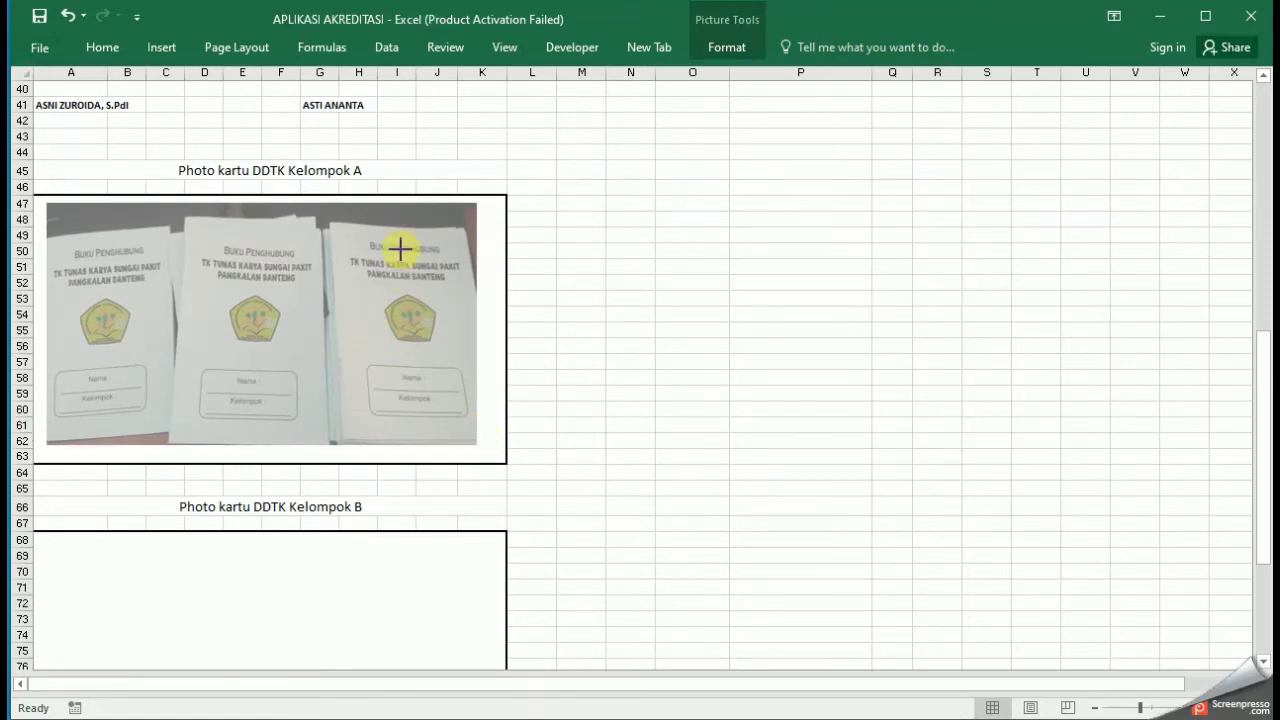
{"action": "left_click_drag", "start_coordinate": [400, 250], "coordinate": [389, 290]}
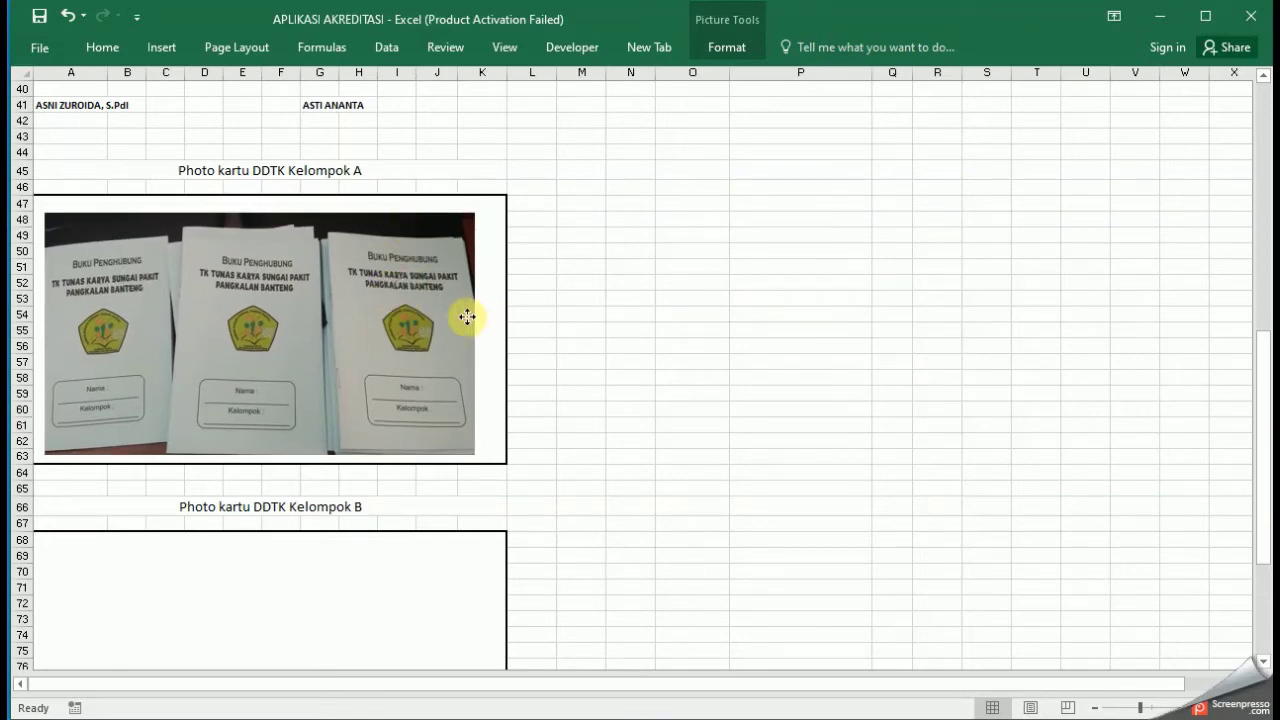
{"action": "scroll", "coordinate": [340, 318], "scroll_direction": "up", "scroll_amount": 11}
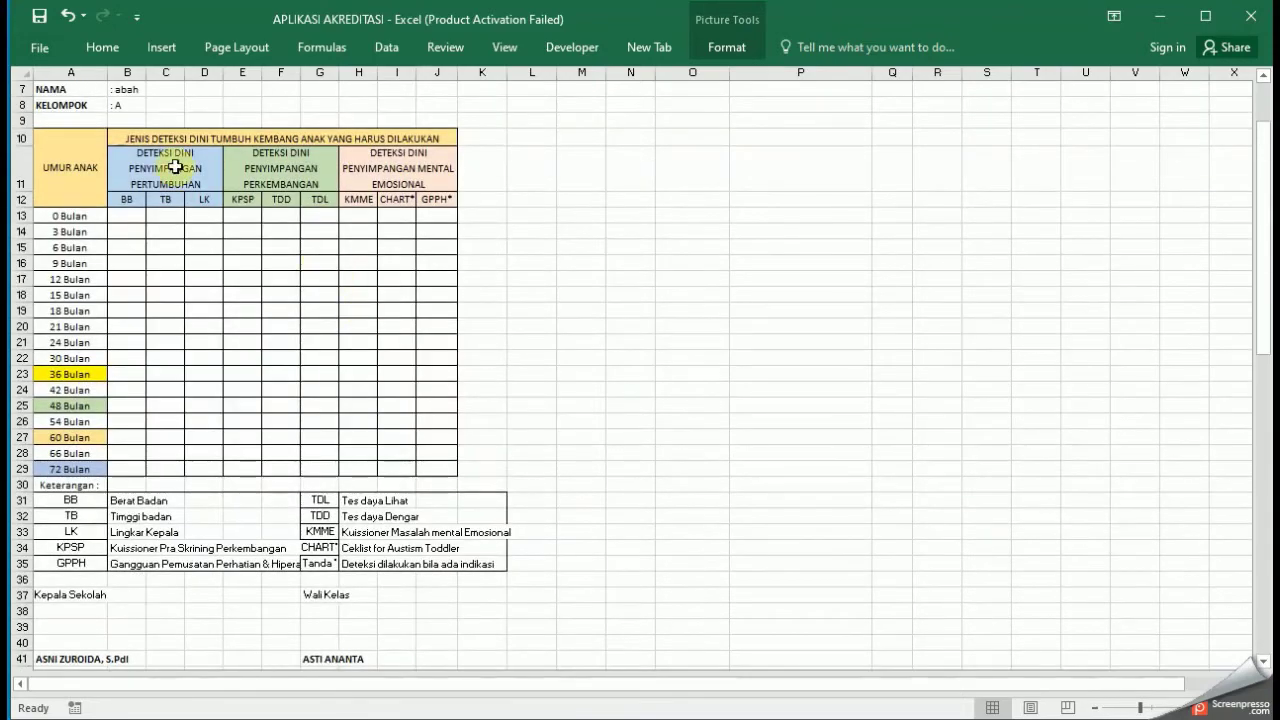
{"action": "scroll", "coordinate": [328, 302], "scroll_direction": "down", "scroll_amount": 9}
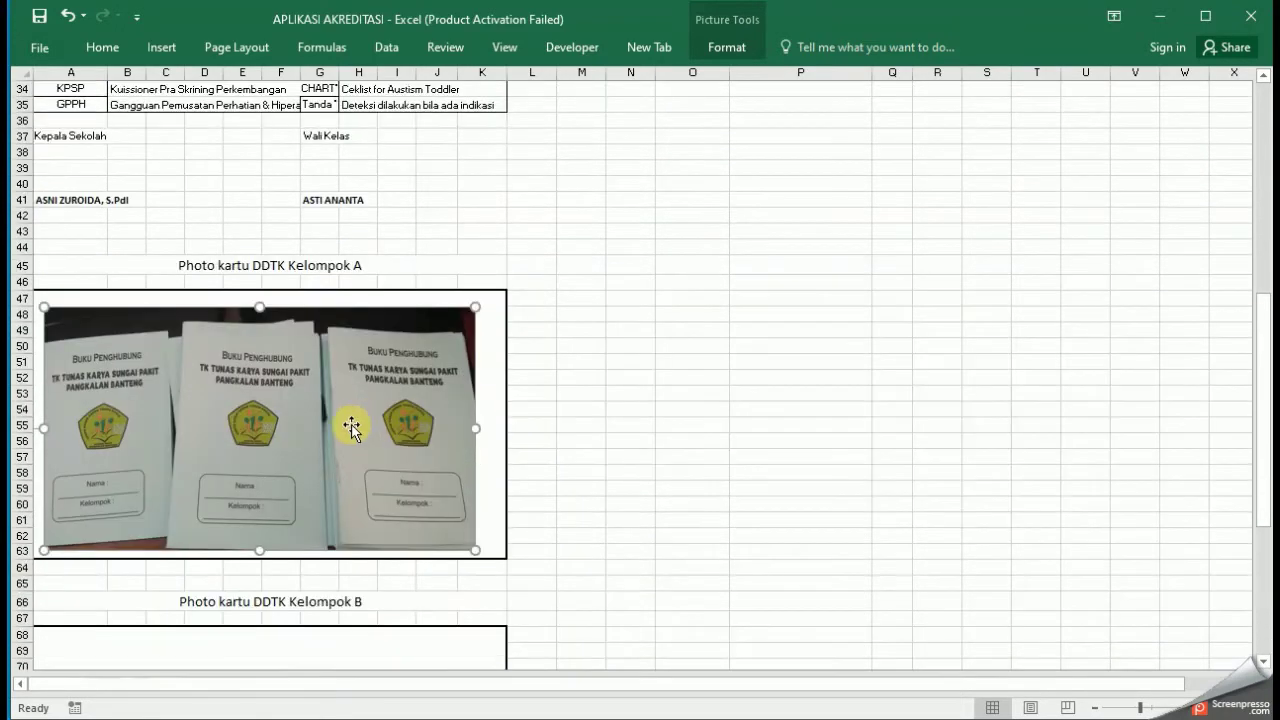
{"action": "scroll", "coordinate": [356, 440], "scroll_direction": "down", "scroll_amount": 5}
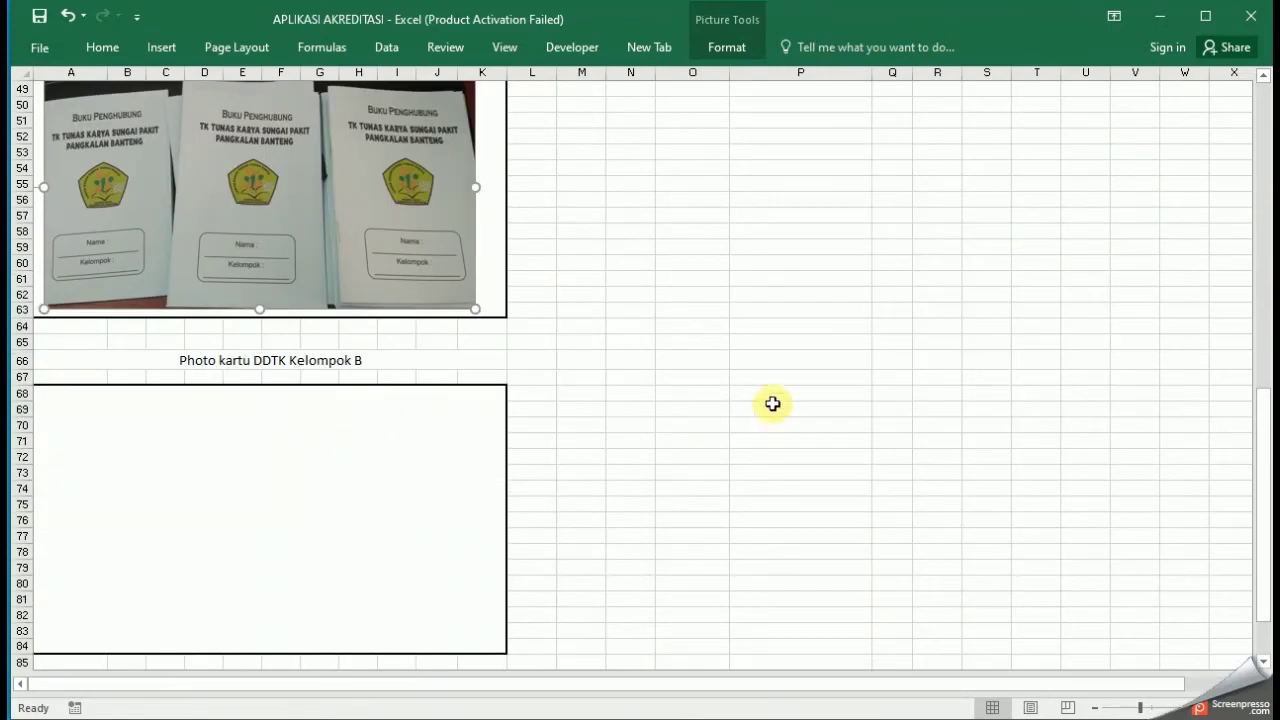
{"action": "left_click", "coordinate": [775, 397]}
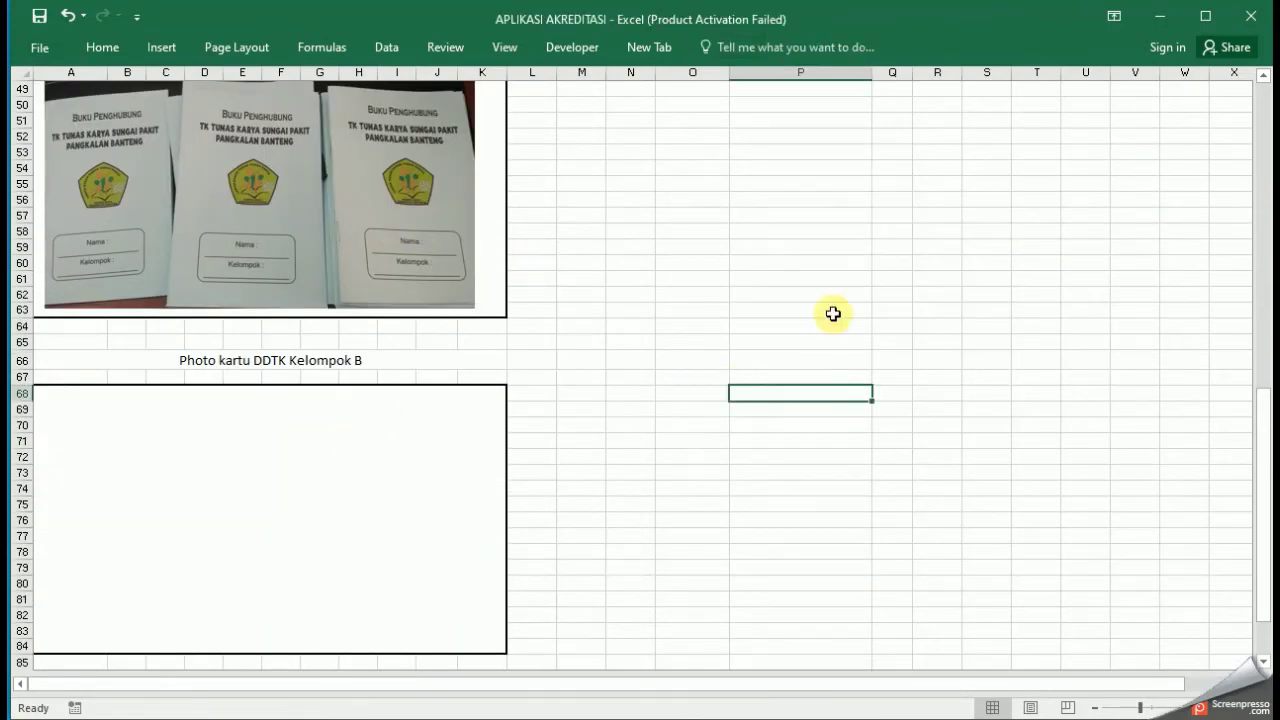
Step: Return to the Standar 1 menu and open the 1.1.2-2 growth card (KMS) sheet
{"action": "scroll", "coordinate": [817, 369], "scroll_direction": "up", "scroll_amount": 2}
{"action": "scroll", "coordinate": [816, 362], "scroll_direction": "up", "scroll_amount": 14}
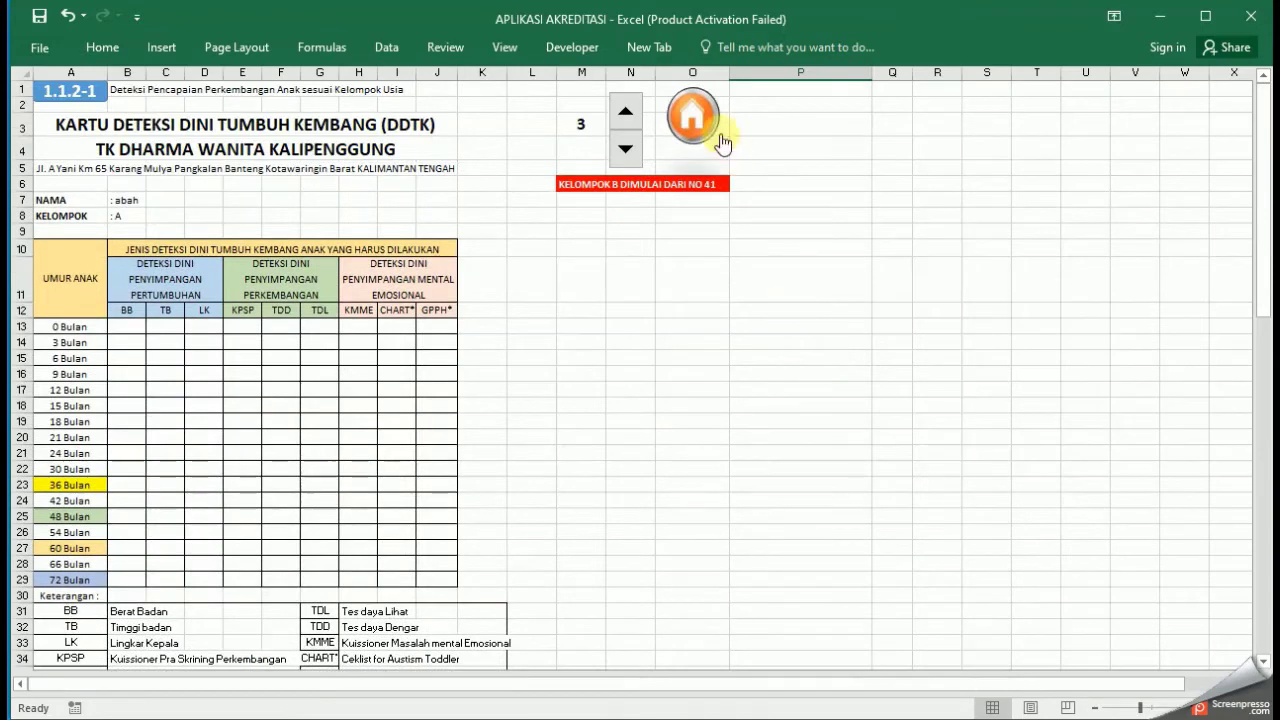
{"action": "left_click", "coordinate": [703, 122]}
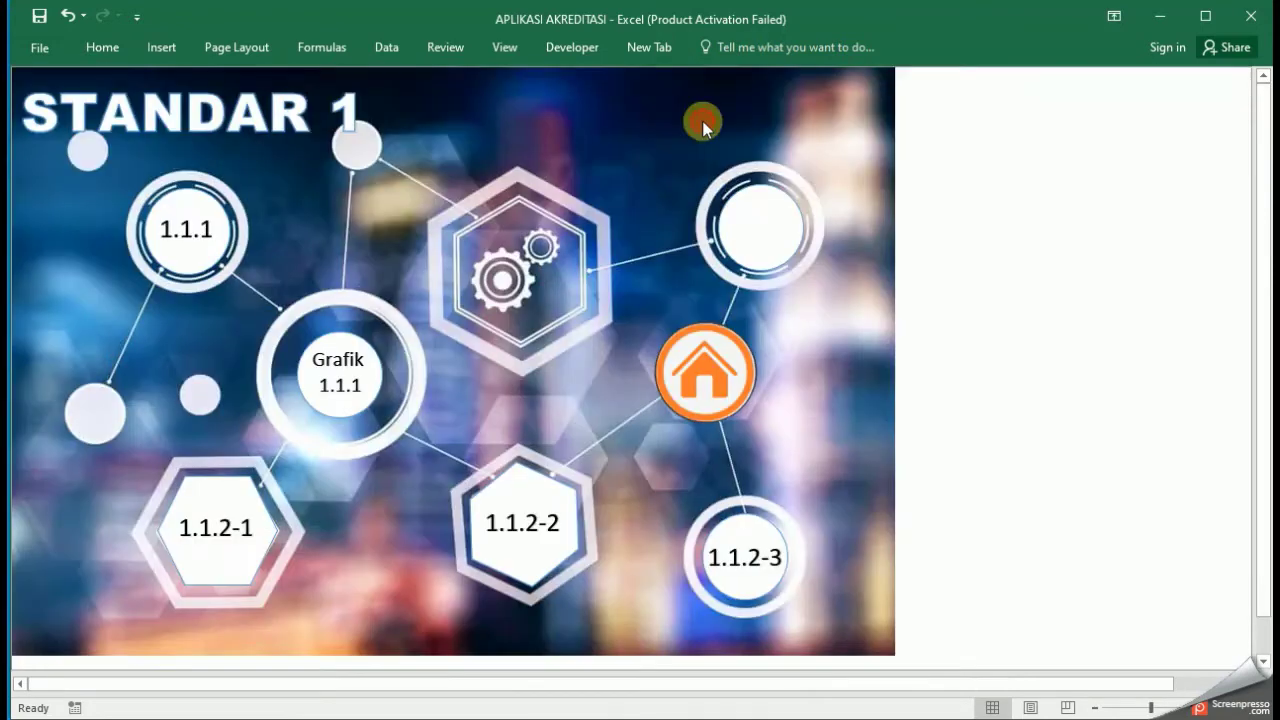
{"action": "left_click", "coordinate": [522, 535]}
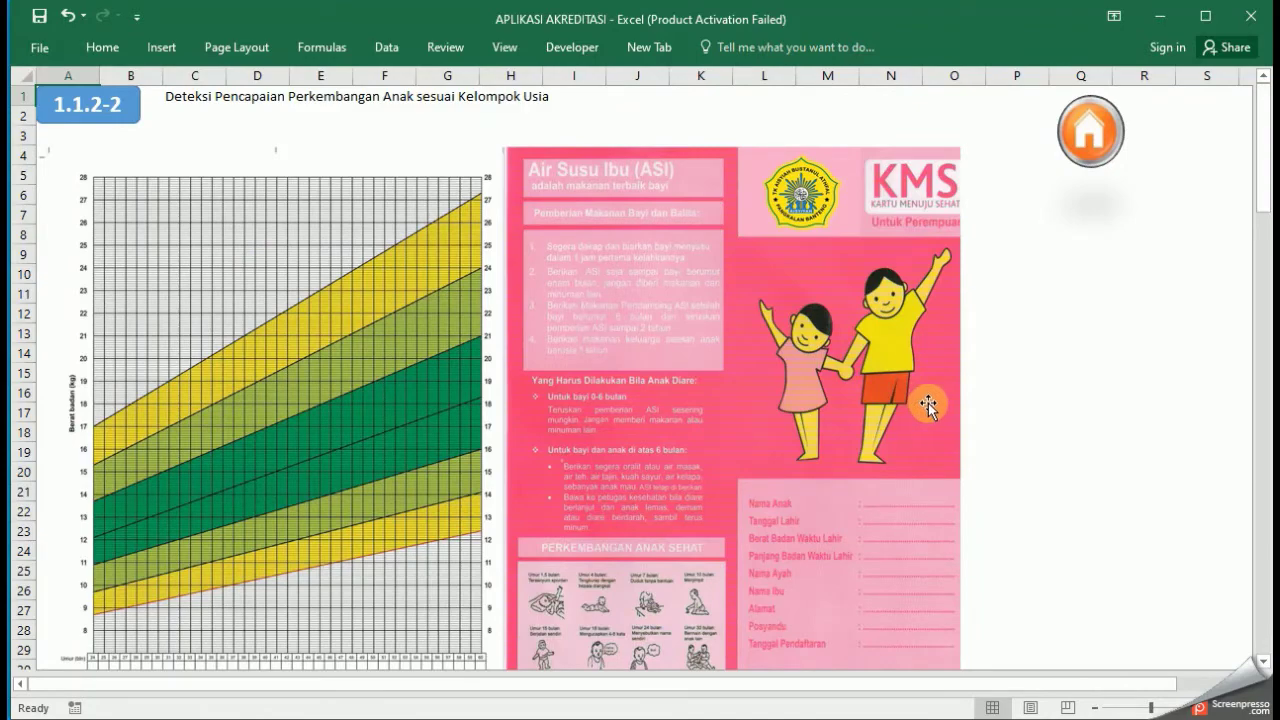
Step: Examine the KMS card images and the two photo boxes for Kelompok A on the 1.1.2-2 sheet
{"action": "scroll", "coordinate": [921, 451], "scroll_direction": "down", "scroll_amount": 20}
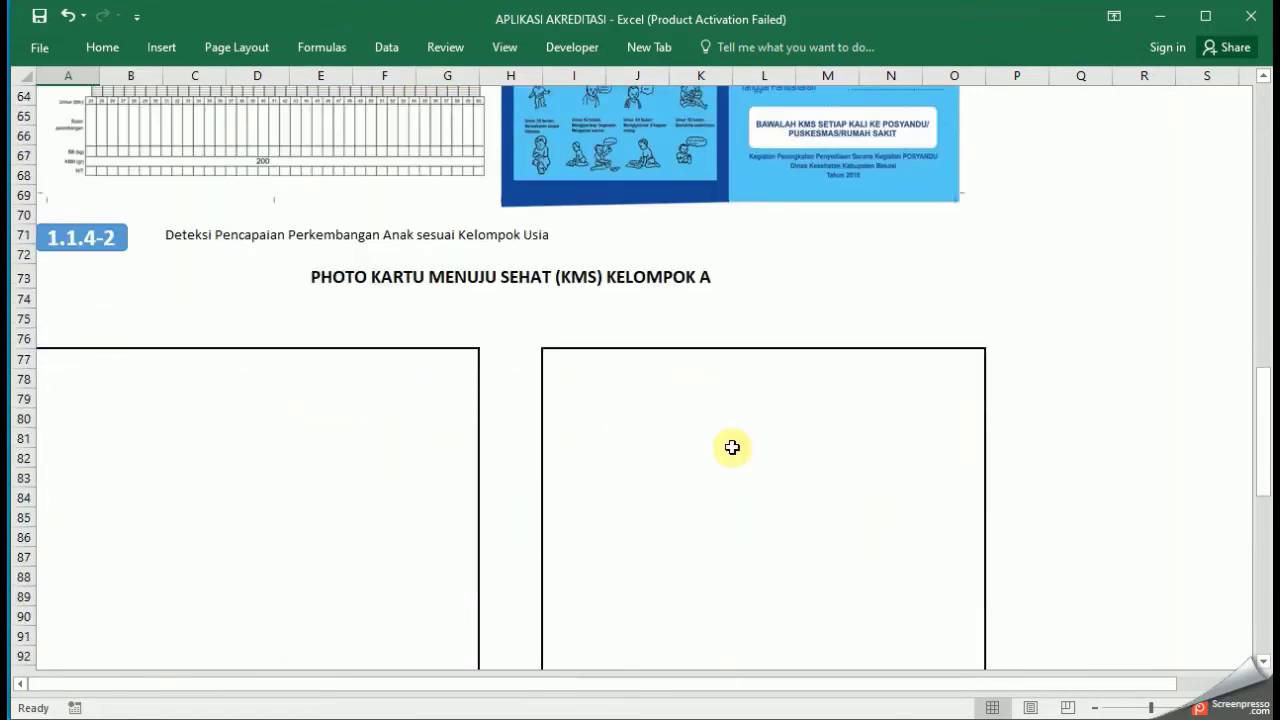
{"action": "left_click", "coordinate": [414, 393]}
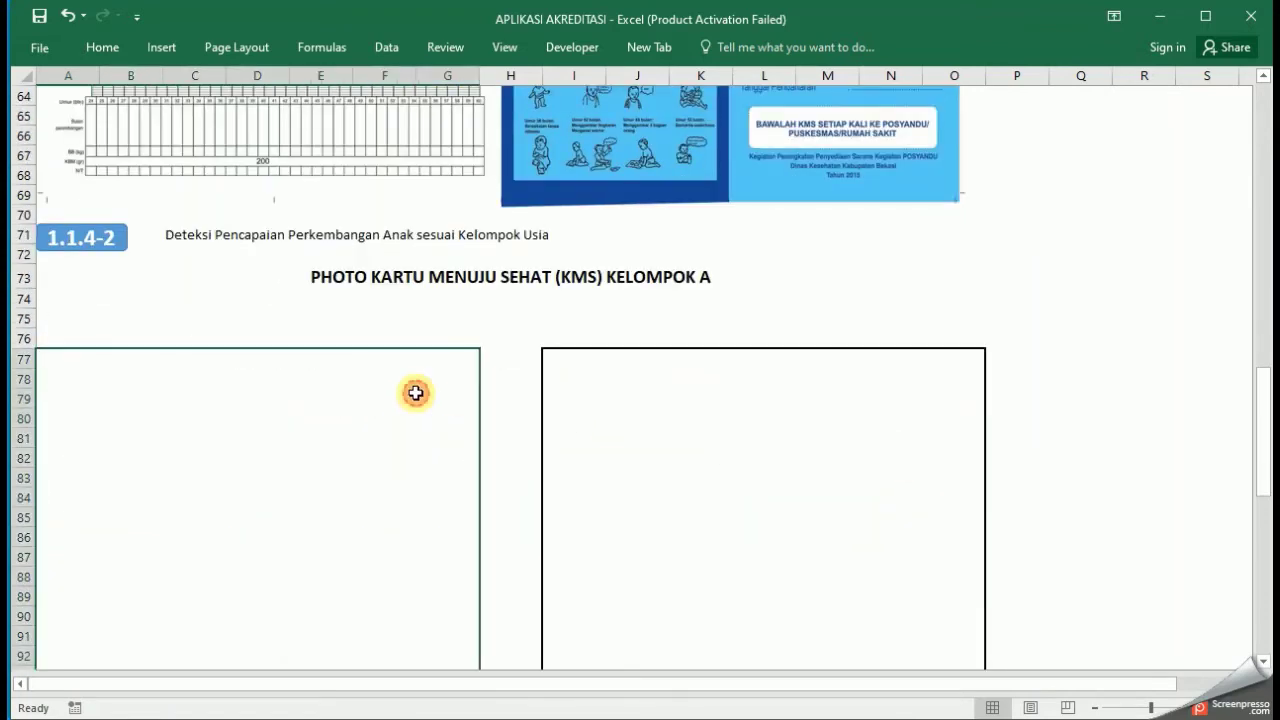
{"action": "scroll", "coordinate": [491, 394], "scroll_direction": "down", "scroll_amount": 1}
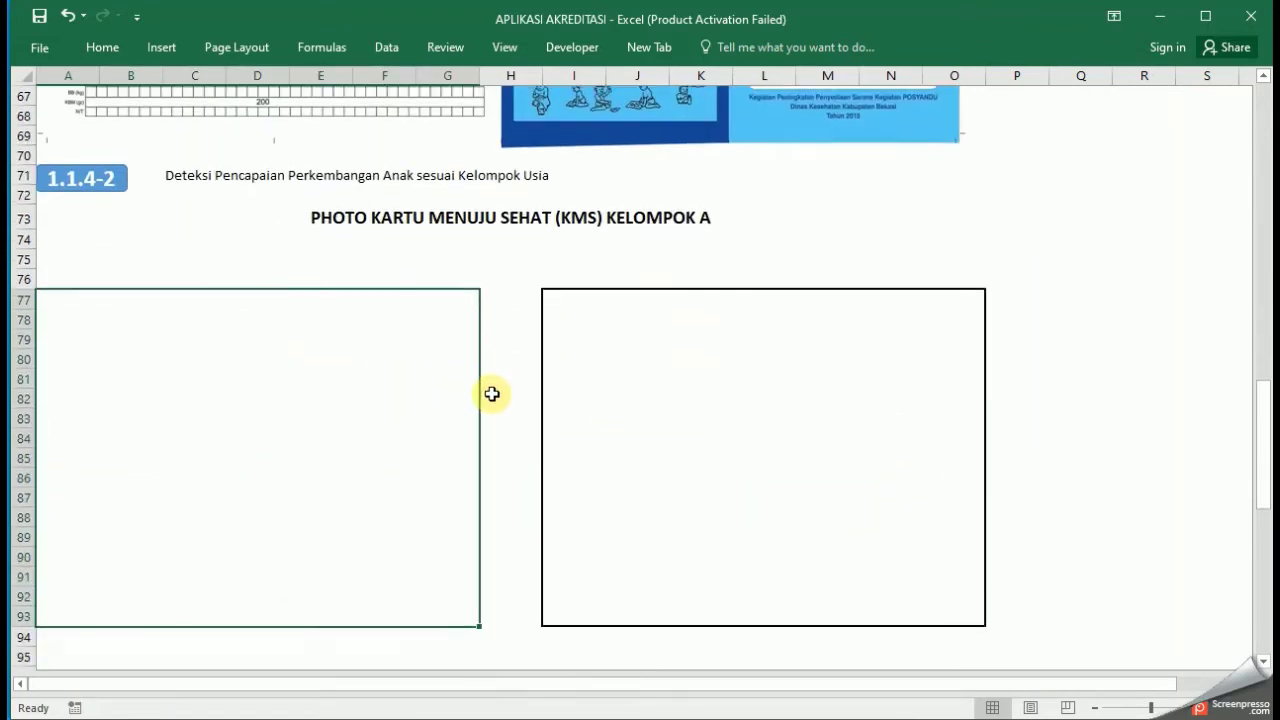
{"action": "left_click", "coordinate": [737, 380]}
{"action": "left_click", "coordinate": [381, 379]}
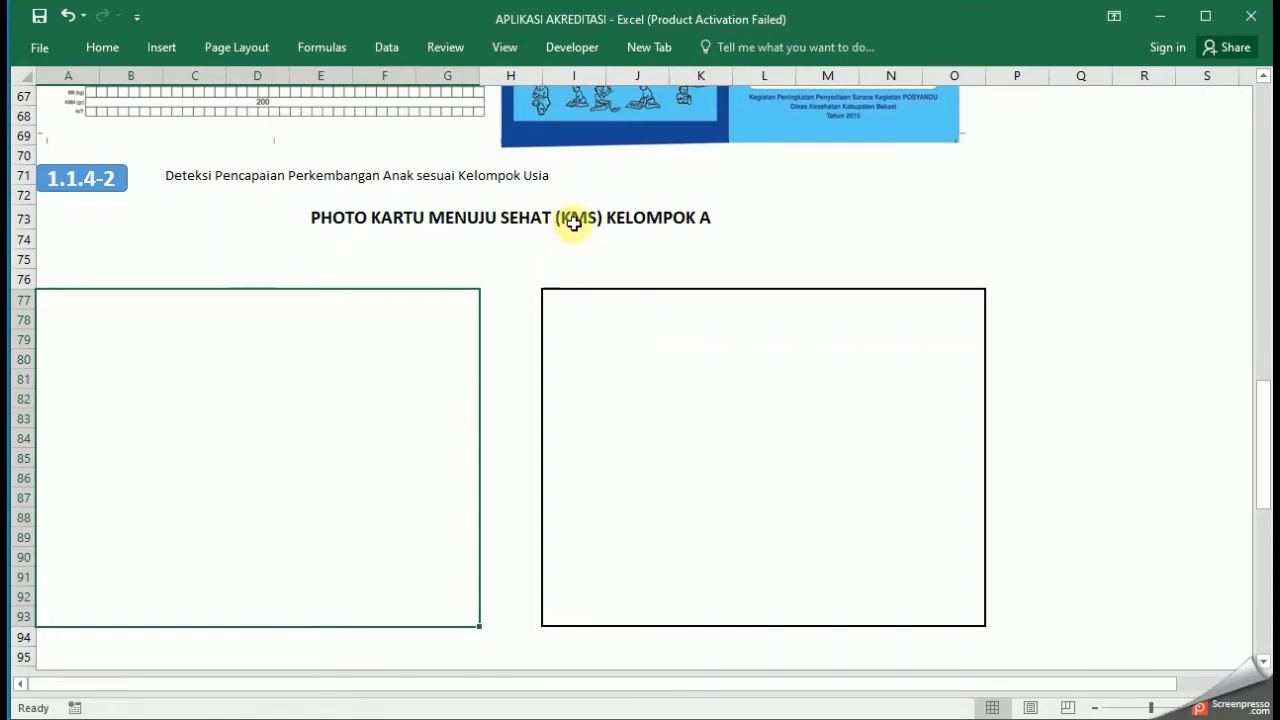
{"action": "left_click", "coordinate": [670, 383]}
{"action": "left_click", "coordinate": [389, 414]}
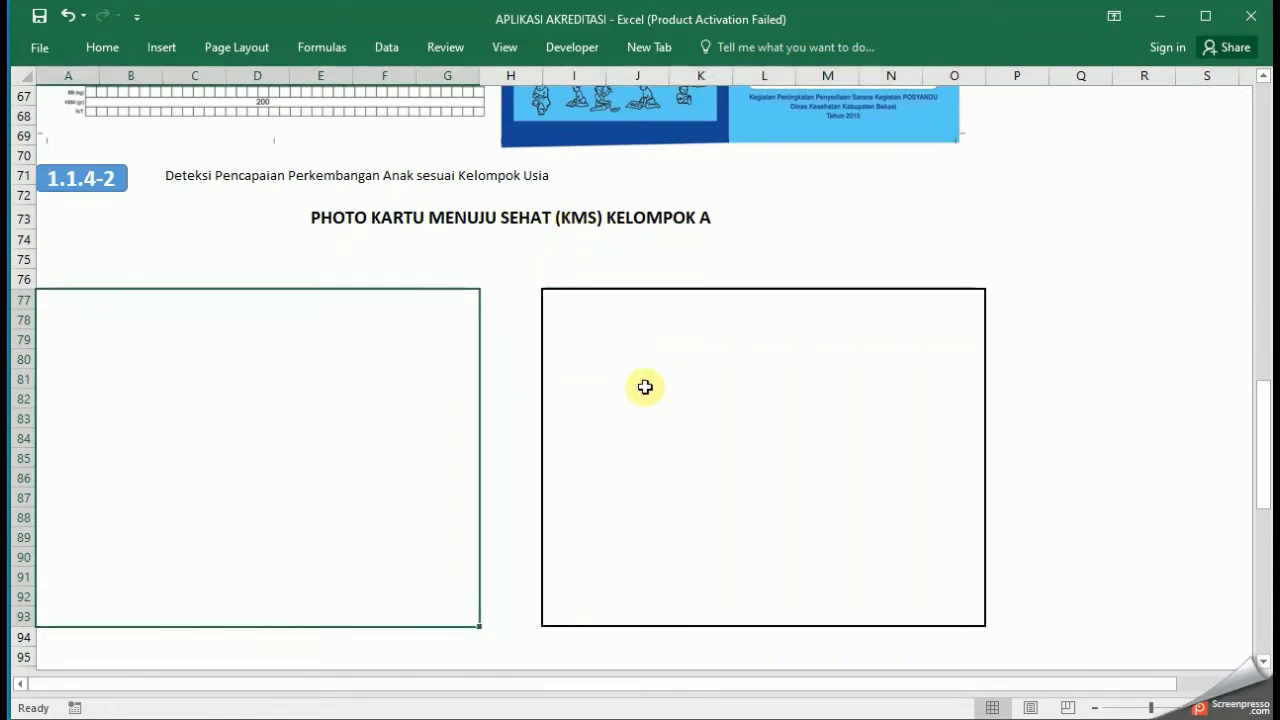
{"action": "left_click", "coordinate": [650, 385]}
{"action": "scroll", "coordinate": [803, 393], "scroll_direction": "up", "scroll_amount": 18}
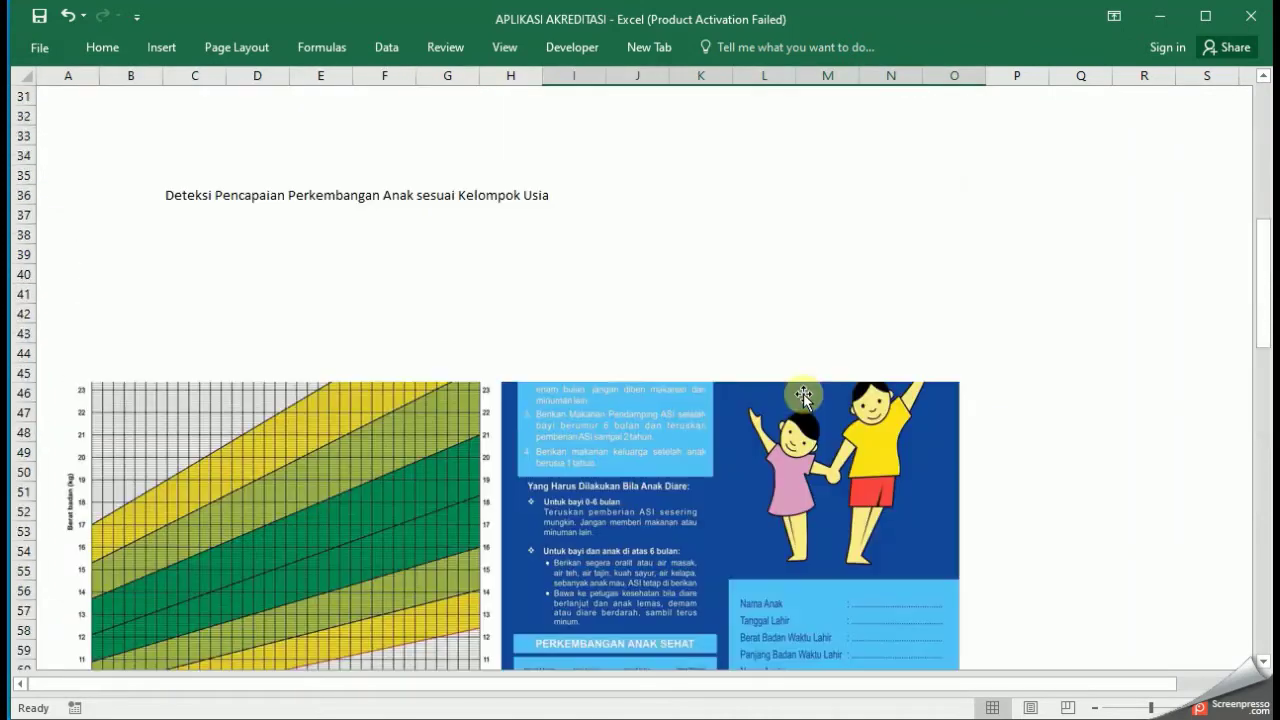
{"action": "scroll", "coordinate": [803, 393], "scroll_direction": "down", "scroll_amount": 7}
Step: Return to the Standar 1 menu and open the 1.1.2-3 Kuesioner Praskrining sheet
{"action": "left_click", "coordinate": [1095, 135]}
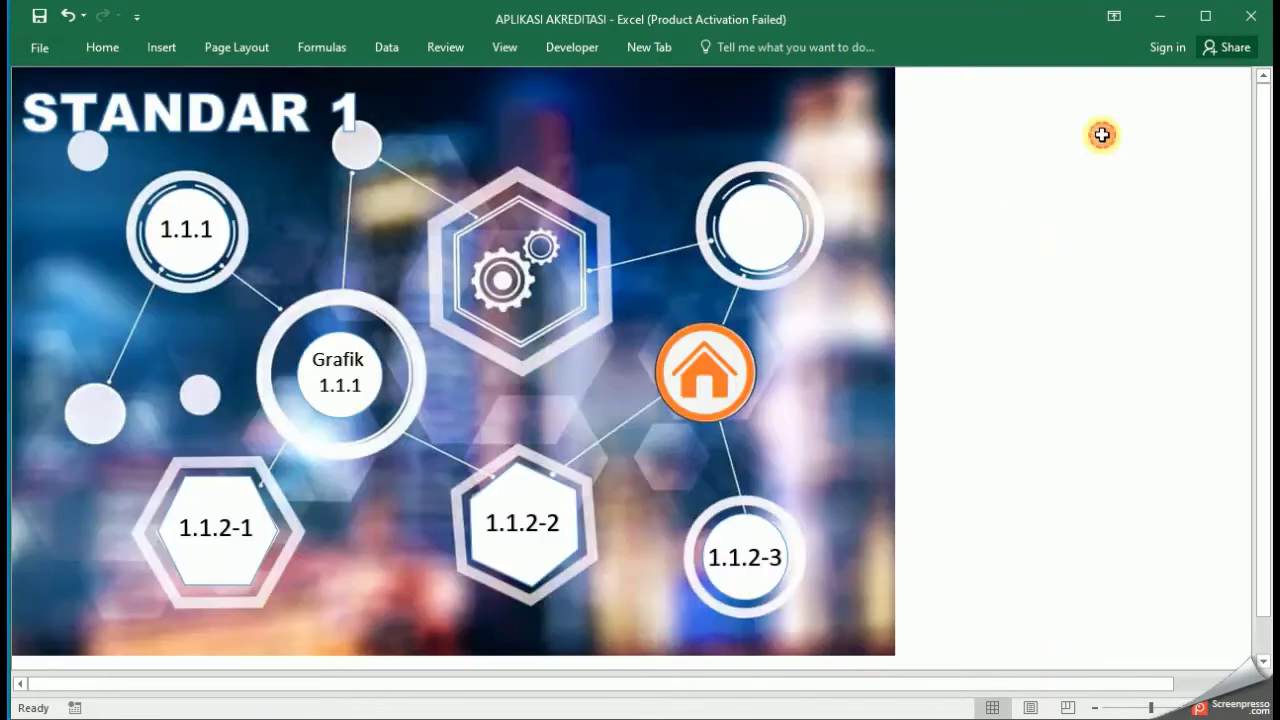
{"action": "left_click", "coordinate": [745, 560]}
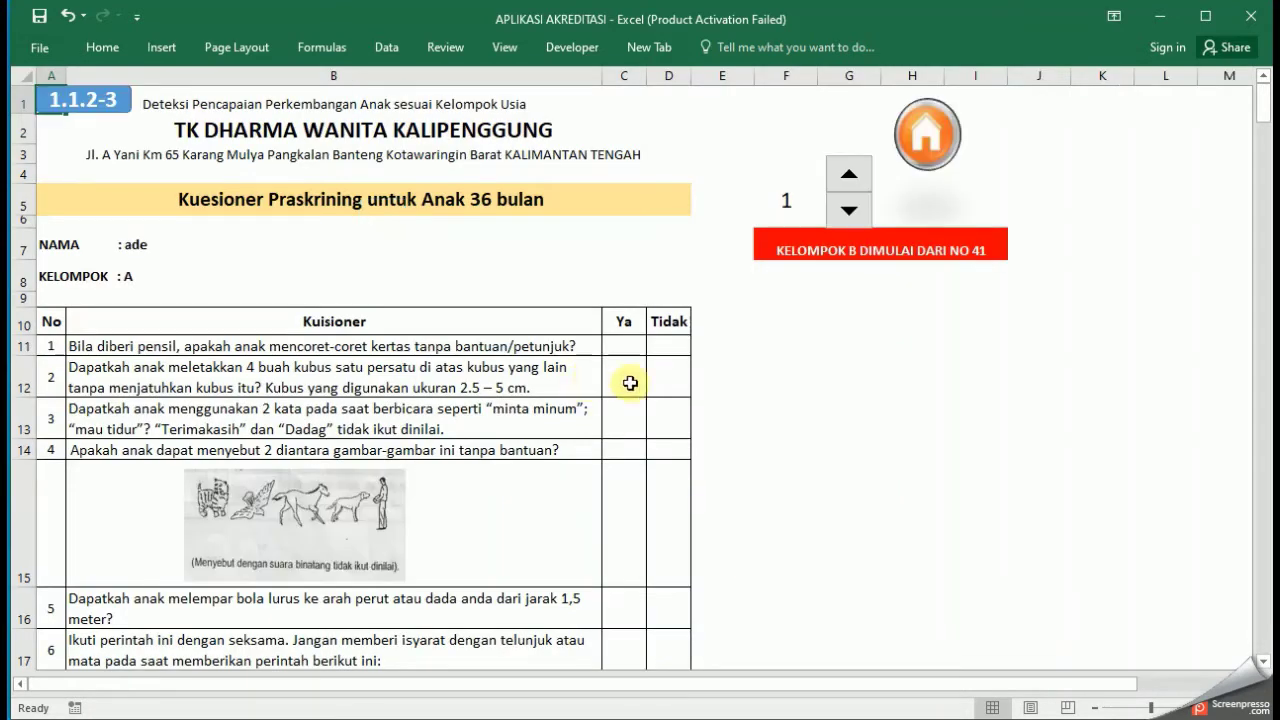
Step: Look through the Kuesioner Praskrining forms for children of 36, 42, 48 and 54 bulan
{"action": "scroll", "coordinate": [758, 398], "scroll_direction": "down", "scroll_amount": 10}
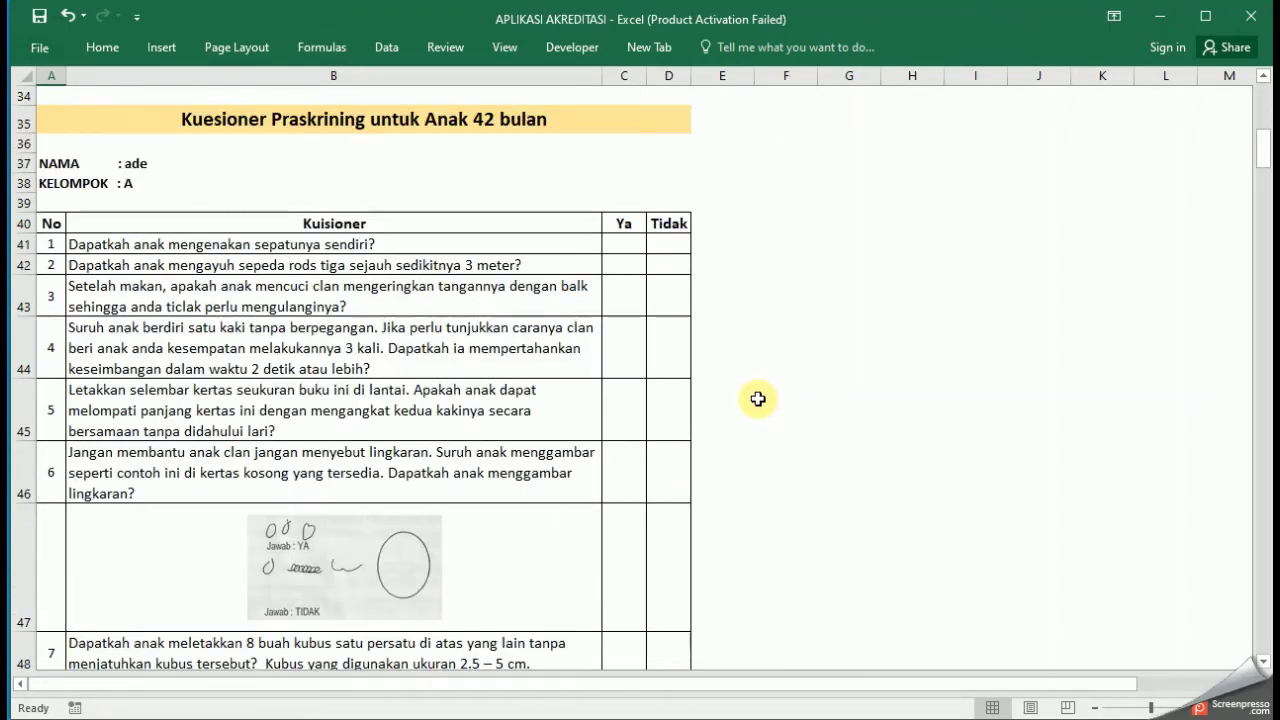
{"action": "scroll", "coordinate": [758, 398], "scroll_direction": "up", "scroll_amount": 10}
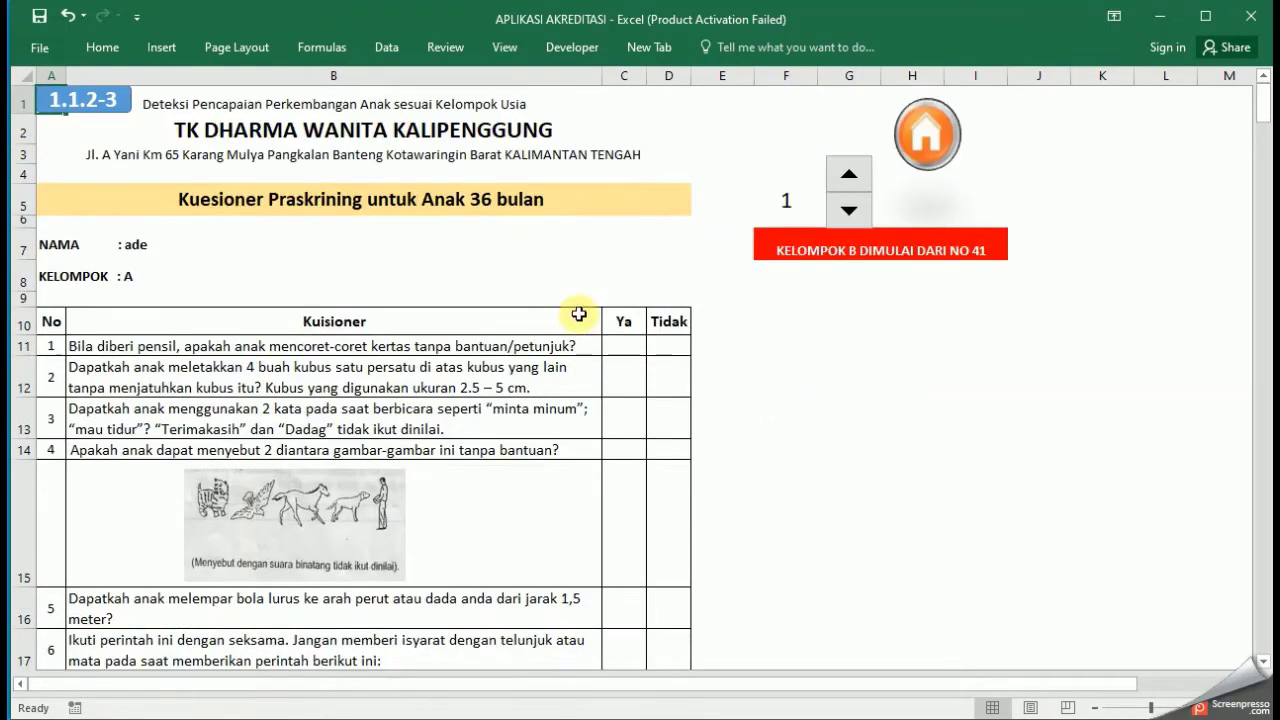
{"action": "scroll", "coordinate": [762, 377], "scroll_direction": "down", "scroll_amount": 15}
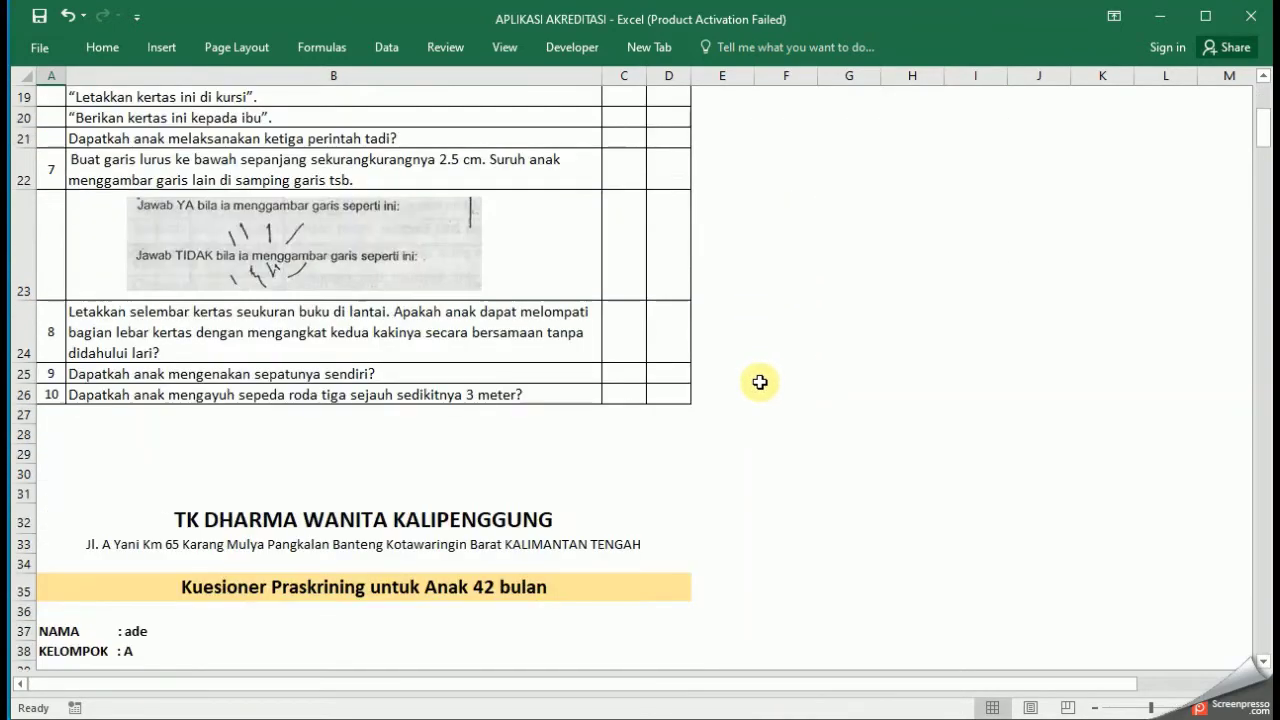
{"action": "scroll", "coordinate": [754, 385], "scroll_direction": "down", "scroll_amount": 3}
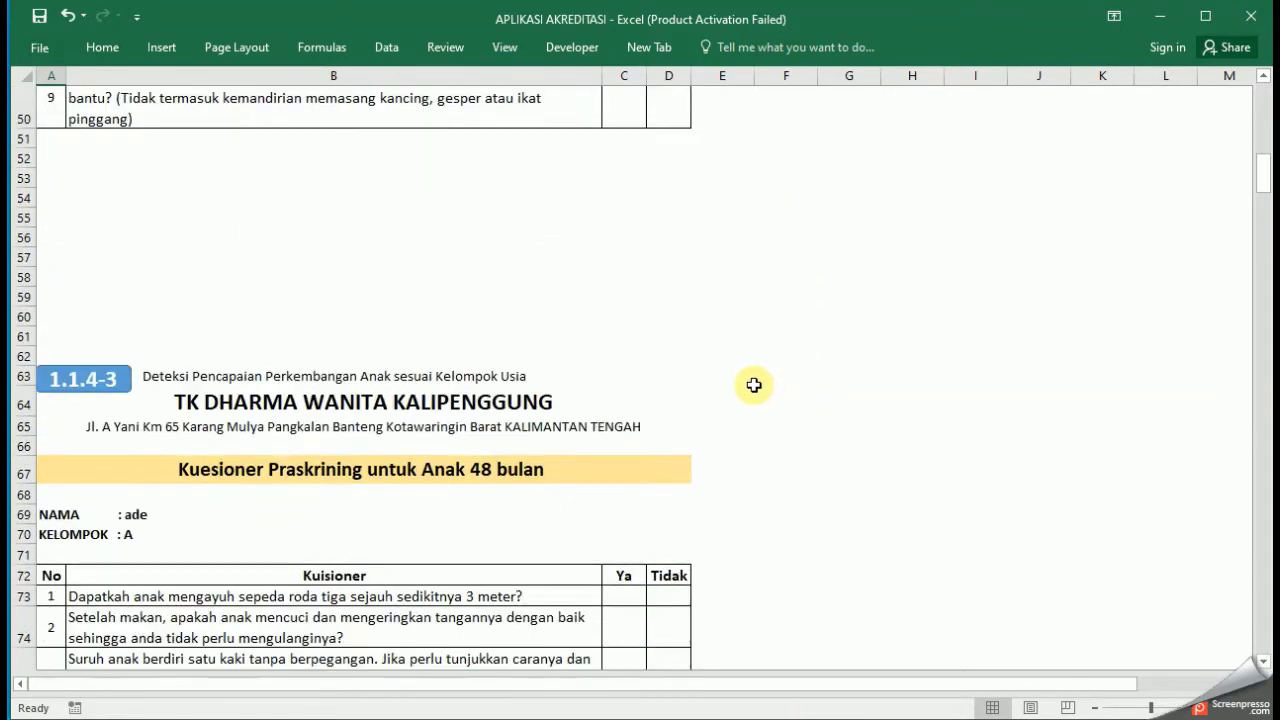
{"action": "left_click", "coordinate": [497, 369]}
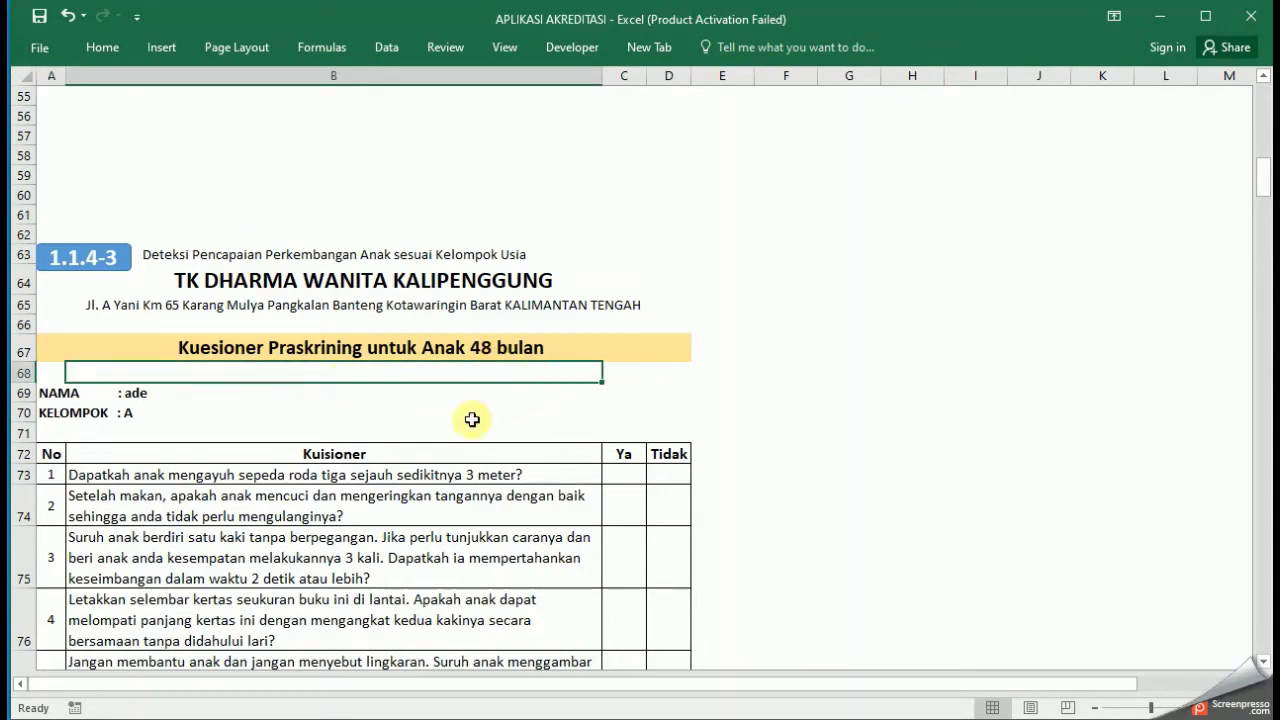
{"action": "scroll", "coordinate": [655, 452], "scroll_direction": "down", "scroll_amount": 1}
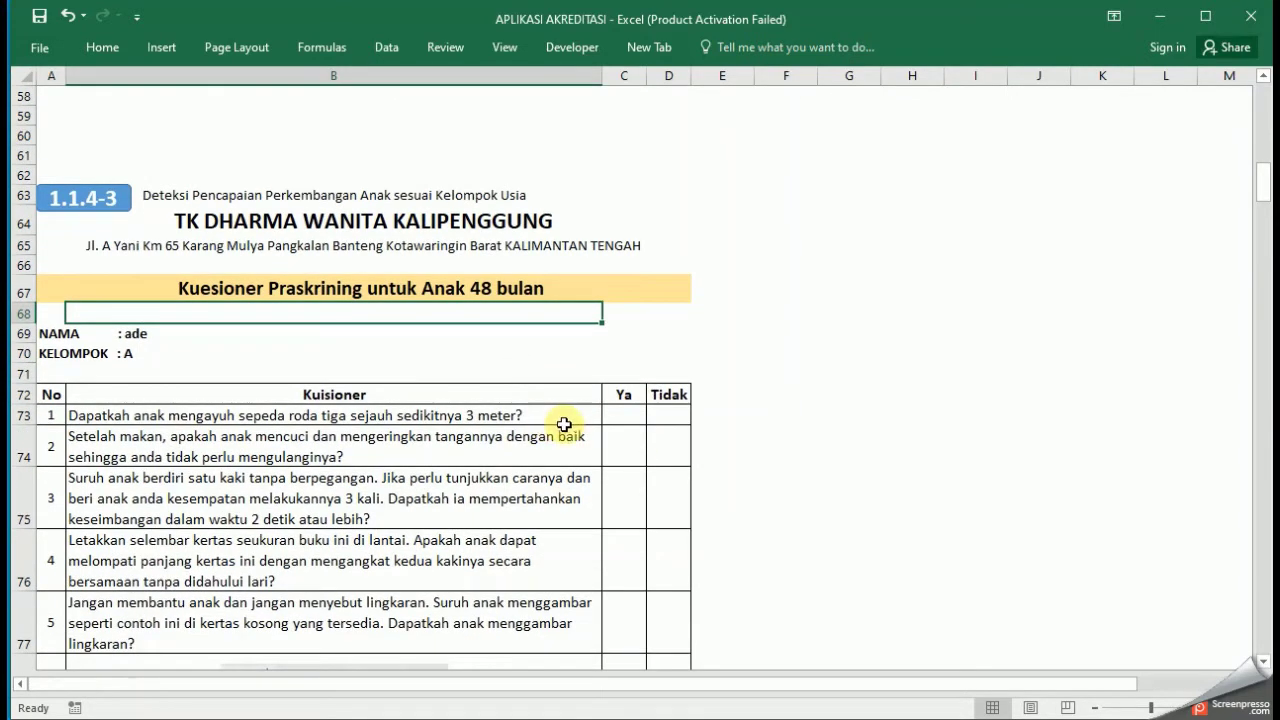
{"action": "scroll", "coordinate": [565, 423], "scroll_direction": "down", "scroll_amount": 3}
{"action": "scroll", "coordinate": [654, 429], "scroll_direction": "down", "scroll_amount": 5}
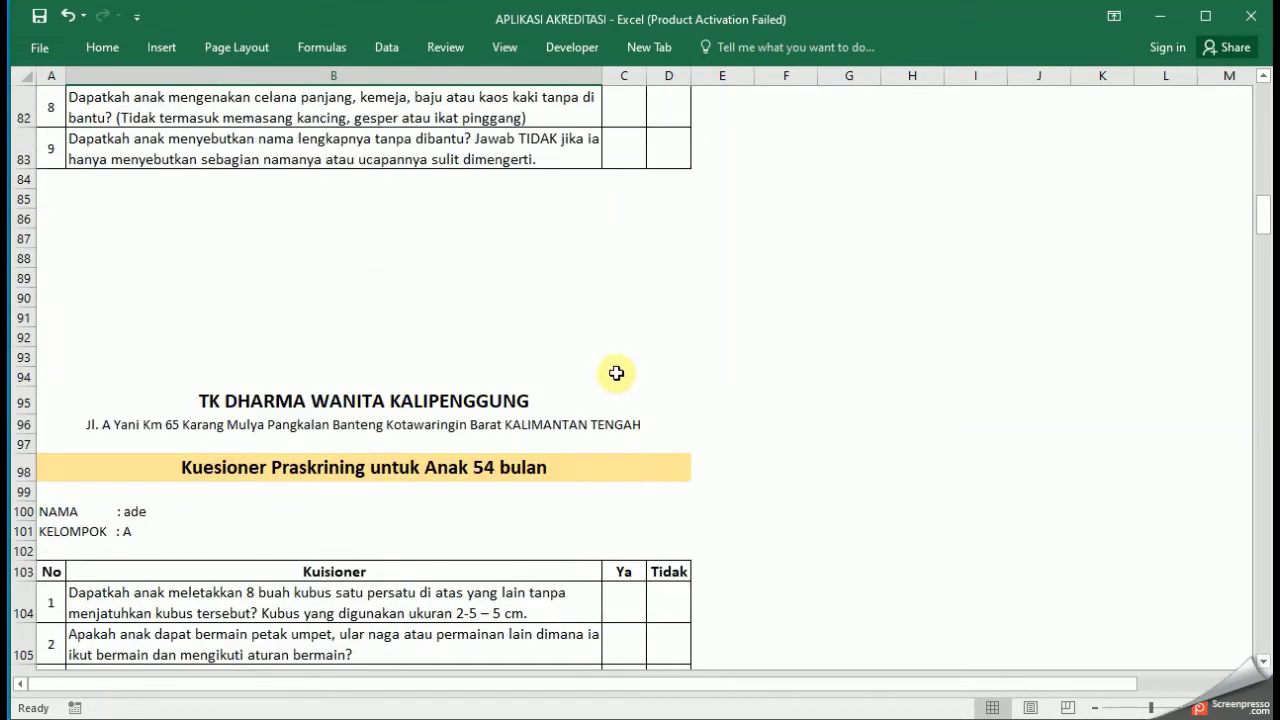
{"action": "scroll", "coordinate": [619, 338], "scroll_direction": "up", "scroll_amount": 4}
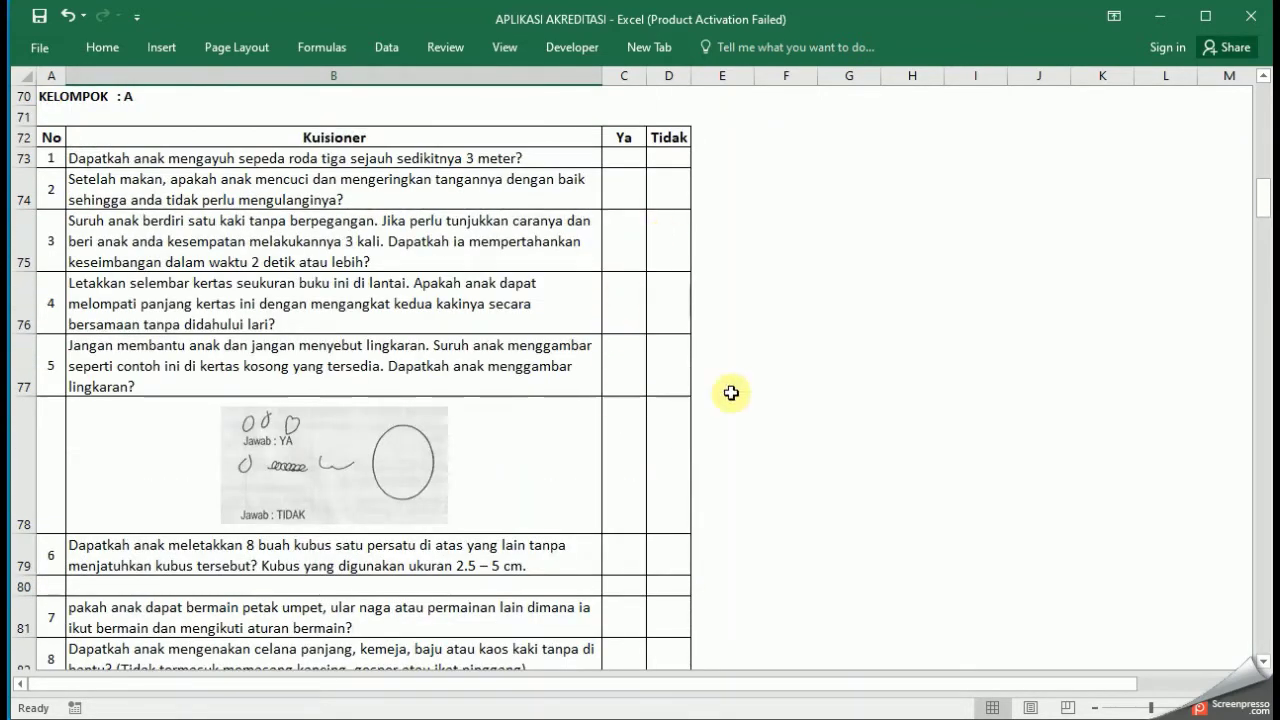
{"action": "scroll", "coordinate": [584, 481], "scroll_direction": "down", "scroll_amount": 4}
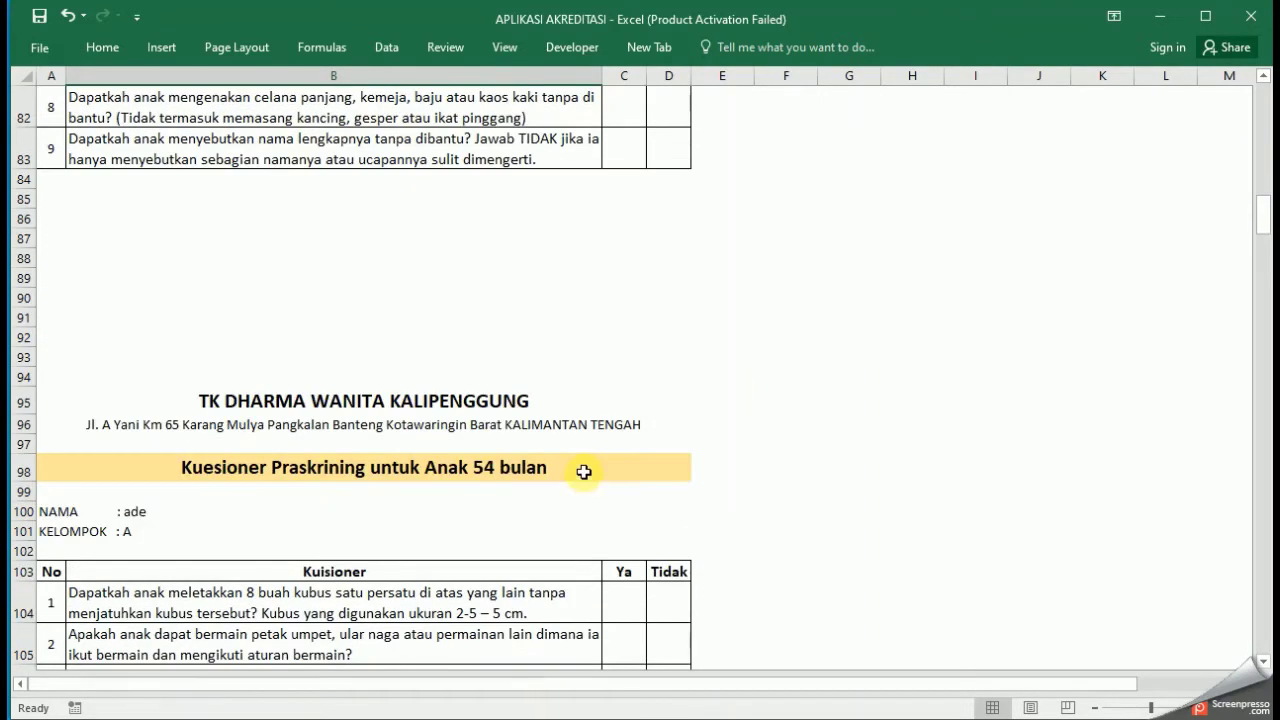
{"action": "scroll", "coordinate": [730, 405], "scroll_direction": "up", "scroll_amount": 20}
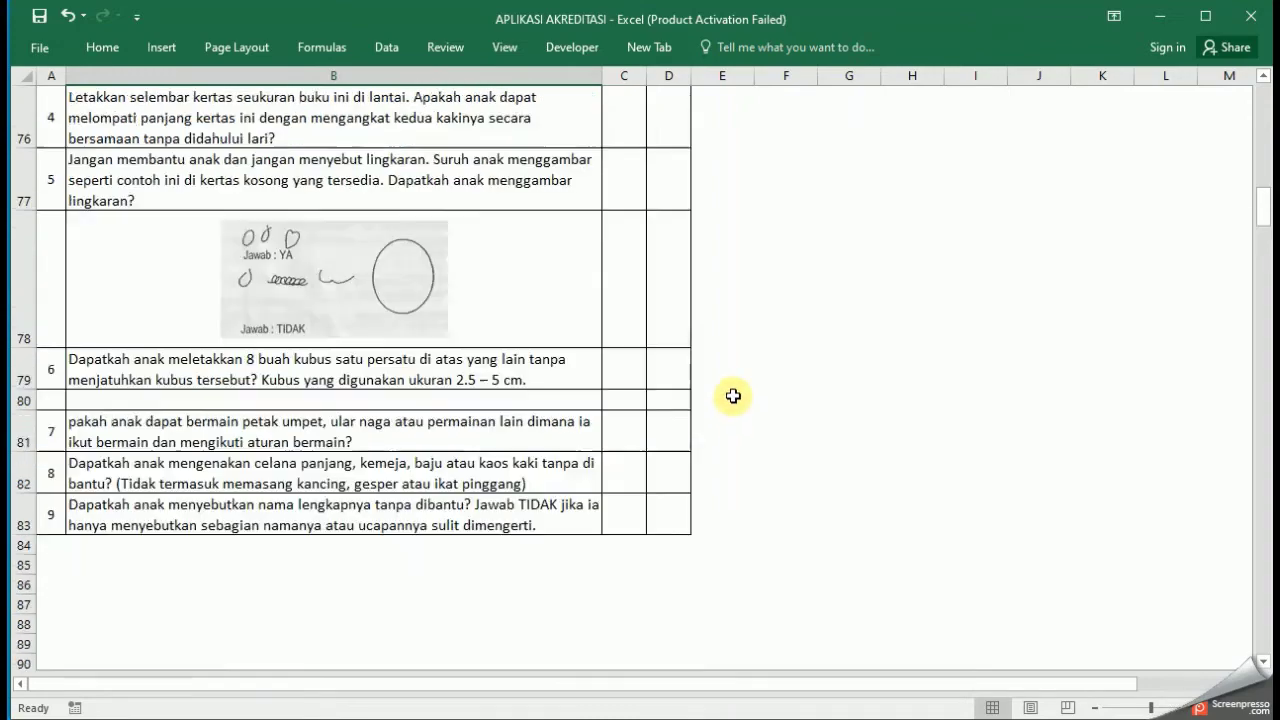
{"action": "scroll", "coordinate": [727, 396], "scroll_direction": "up", "scroll_amount": 7}
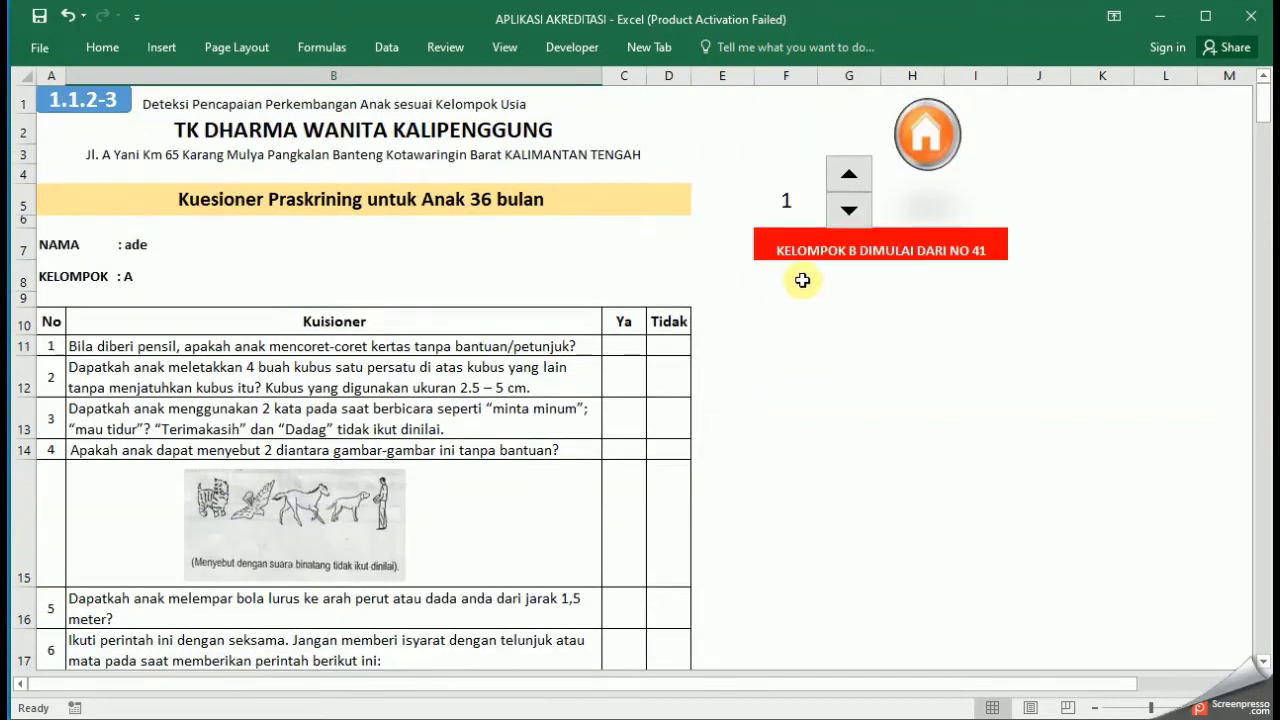
Step: Go back through the Standar 1 menu to the 8 Standar menu and open item 2.1.1 of Standar 2
{"action": "left_click", "coordinate": [930, 140]}
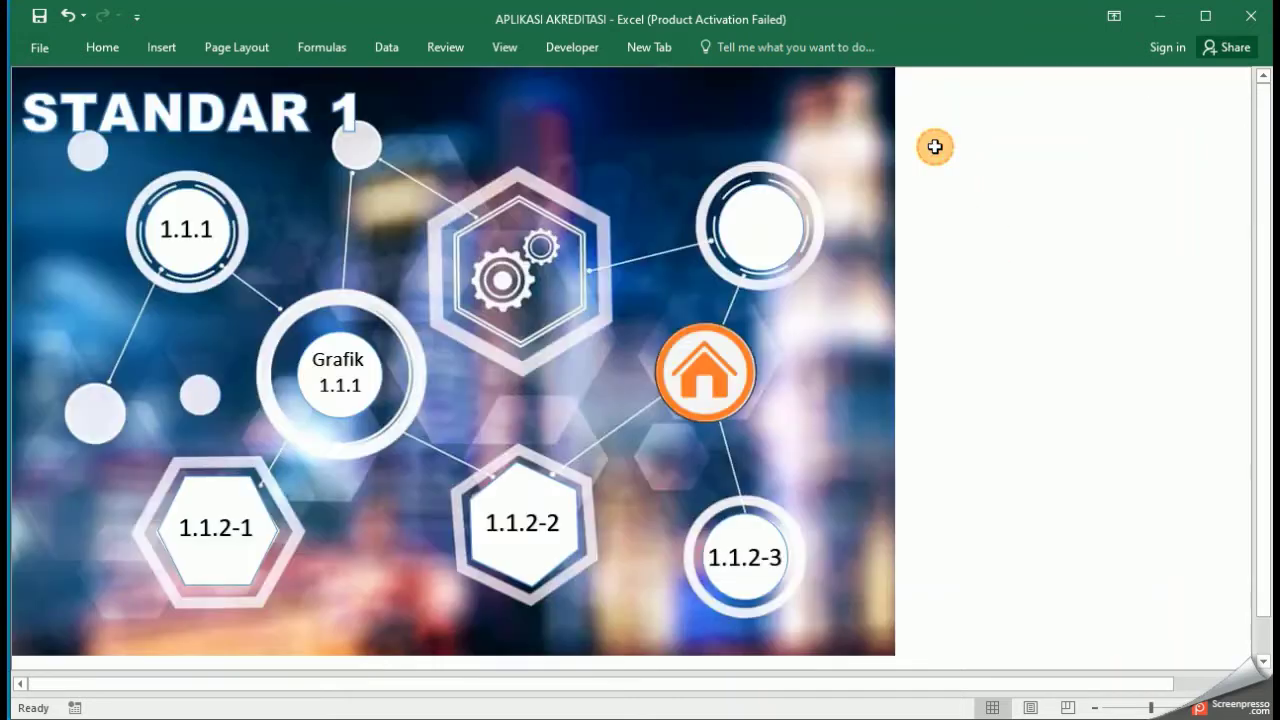
{"action": "left_click", "coordinate": [738, 415]}
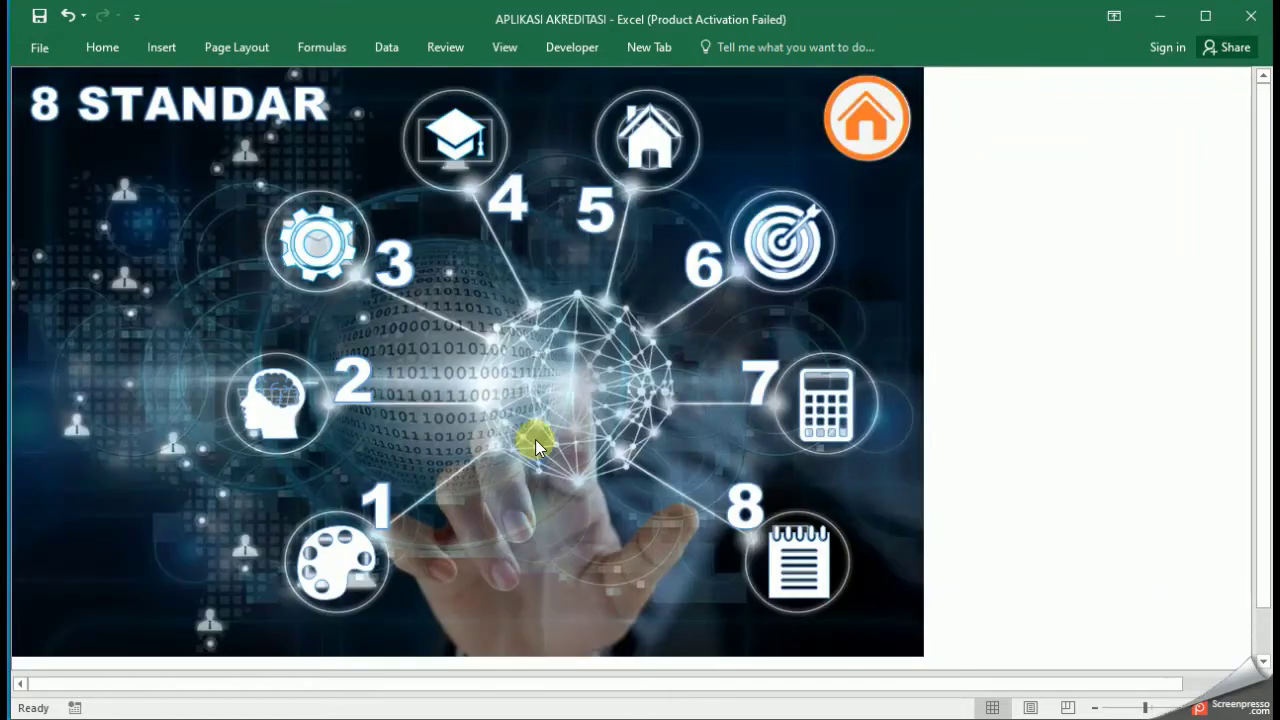
{"action": "left_click", "coordinate": [285, 417]}
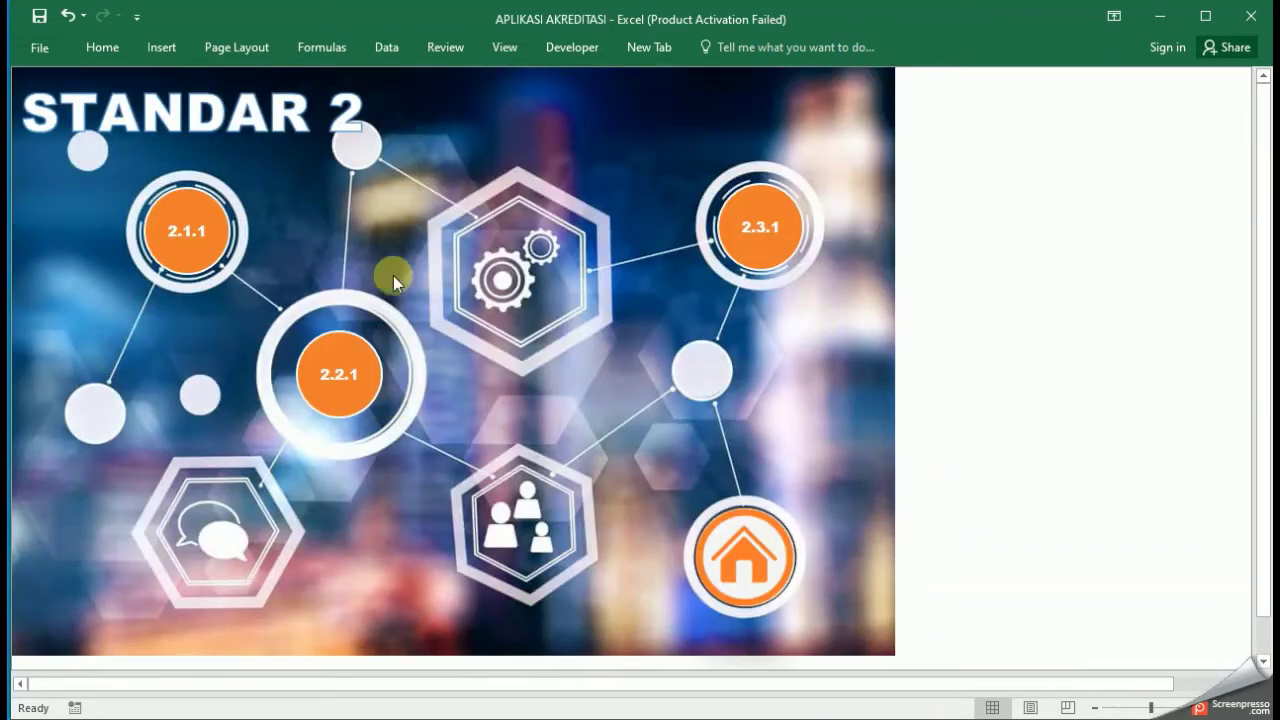
{"action": "left_click", "coordinate": [200, 242]}
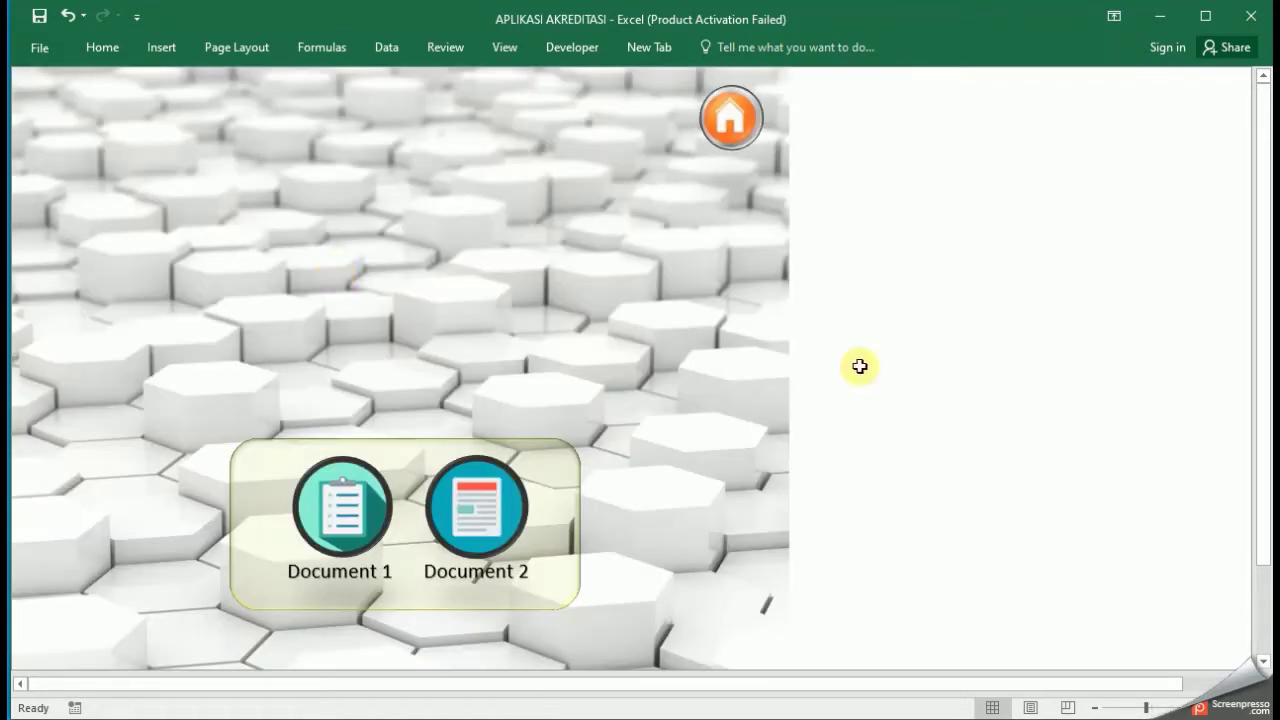
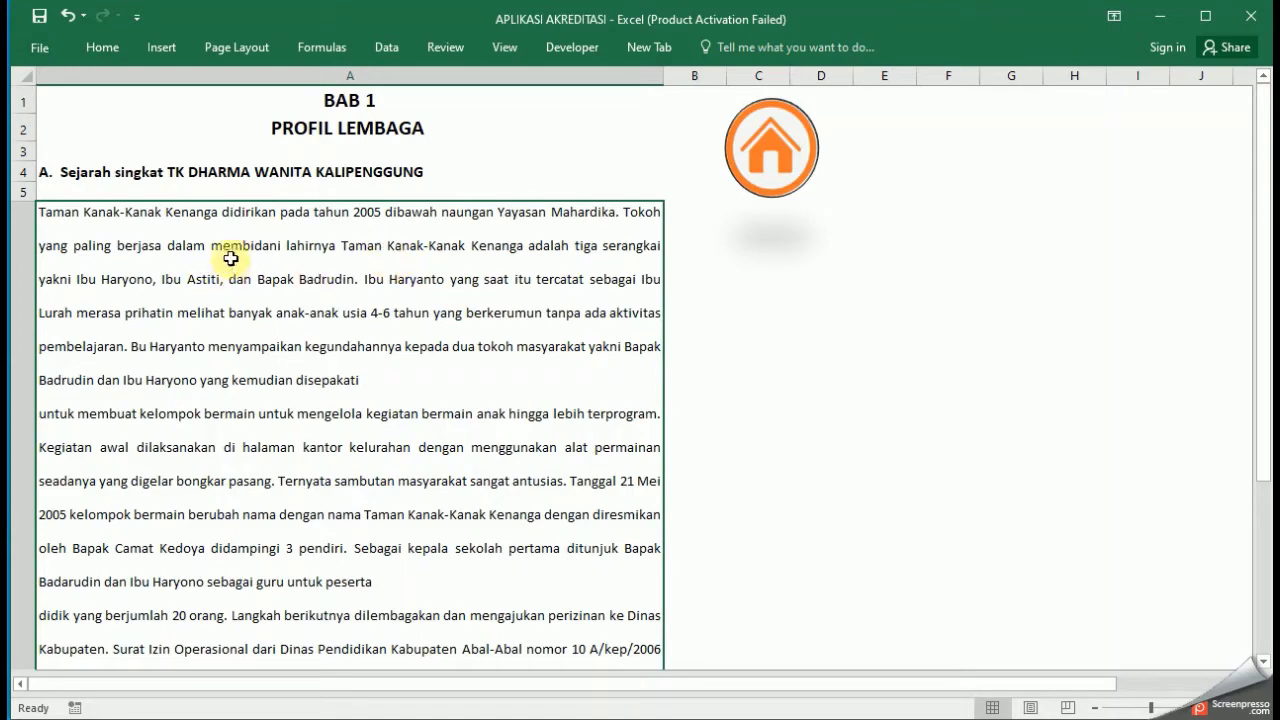
Step: Look over the institution history on the BAB 1 Profil Lembaga sheet and return to the Document 1 and Document 2 page
{"action": "scroll", "coordinate": [355, 440], "scroll_direction": "down", "scroll_amount": 5}
{"action": "scroll", "coordinate": [356, 436], "scroll_direction": "up", "scroll_amount": 5}
{"action": "left_click", "coordinate": [790, 152]}
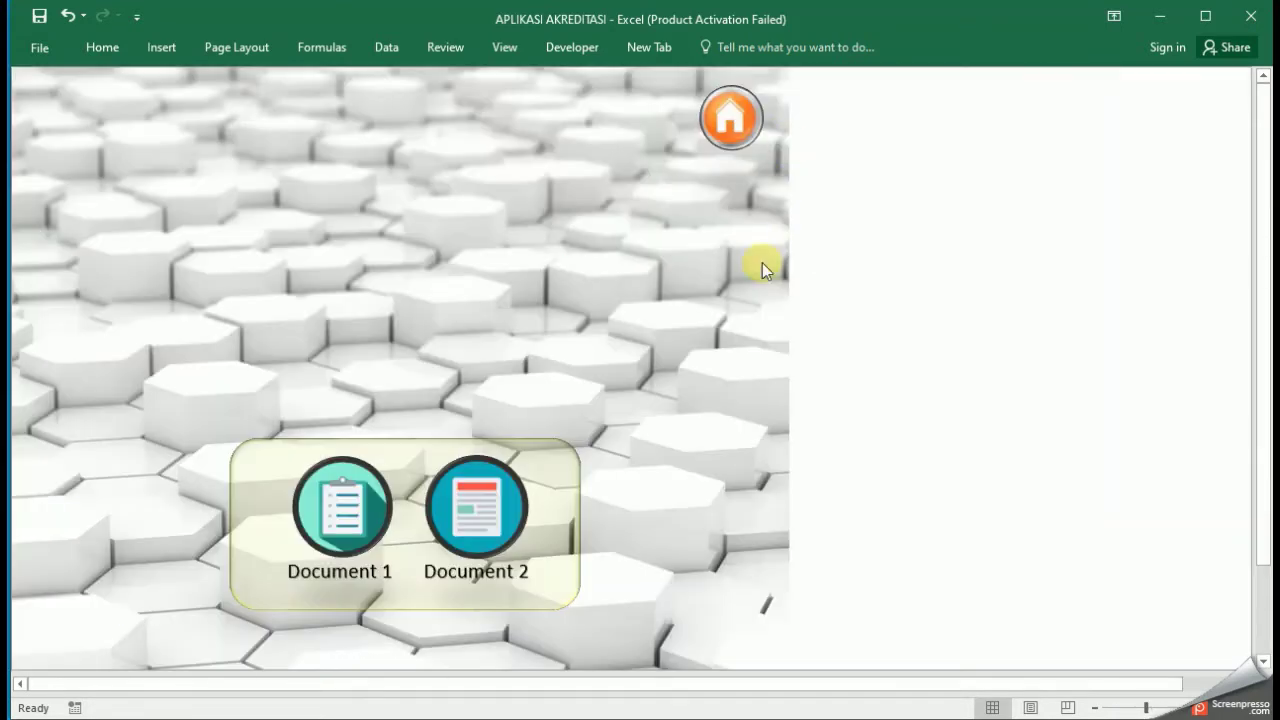
Step: Open the B. Struktur Kepengurusan organisation chart sheet from Document 1
{"action": "left_click", "coordinate": [370, 490]}
{"action": "left_click", "coordinate": [364, 334]}
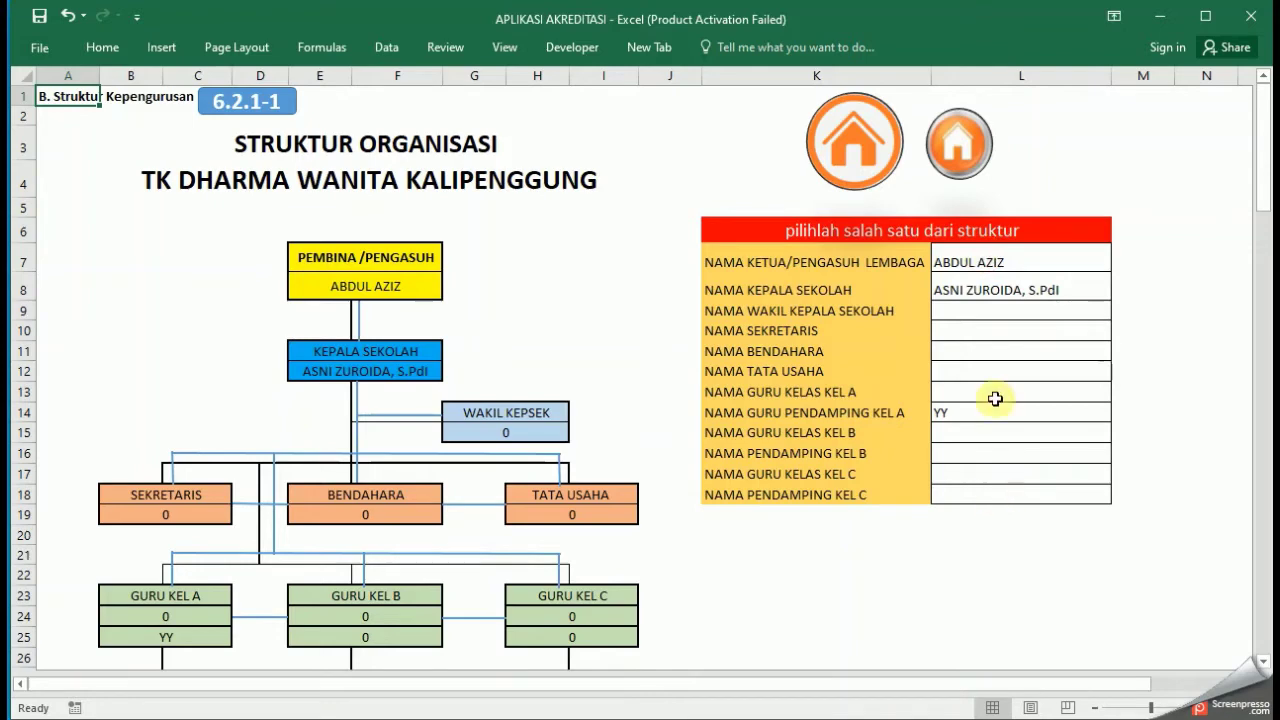
Step: Look over the position name table, both organisation charts and the Tugas Pokok dan Fungsi Jabatan section on the structure sheet
{"action": "left_click_drag", "start_coordinate": [997, 493], "coordinate": [971, 266]}
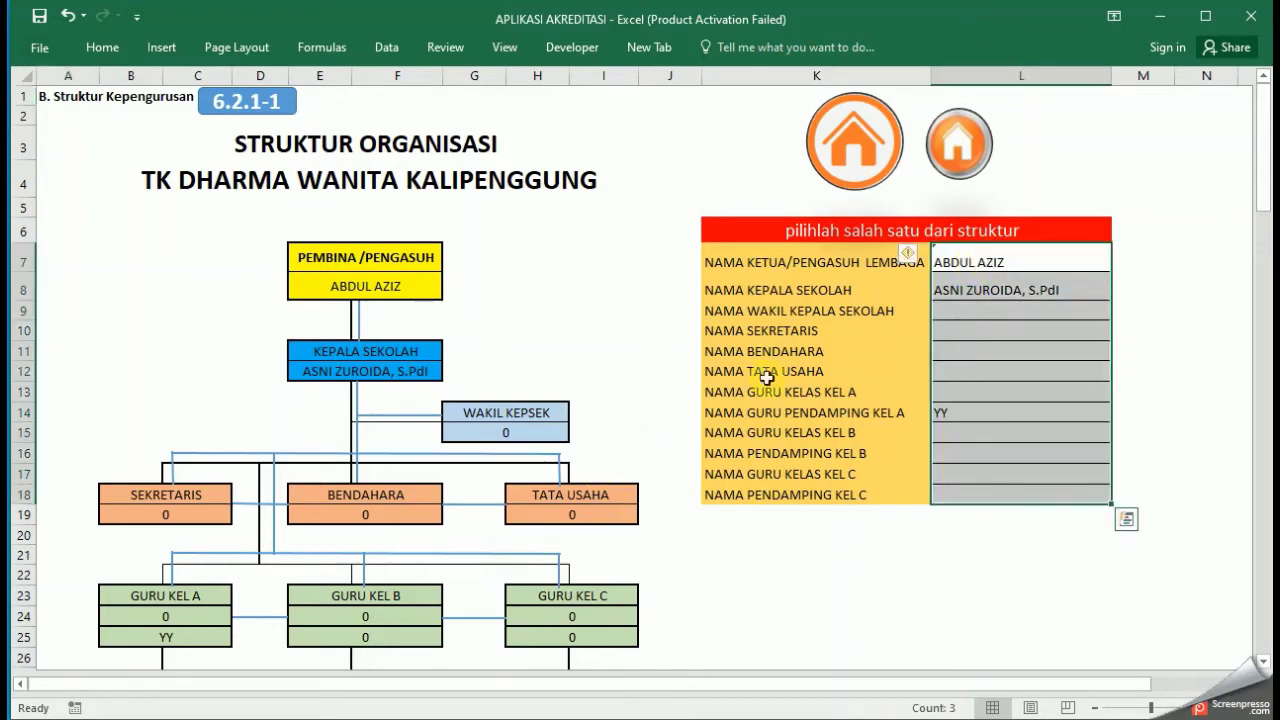
{"action": "left_click", "coordinate": [642, 342]}
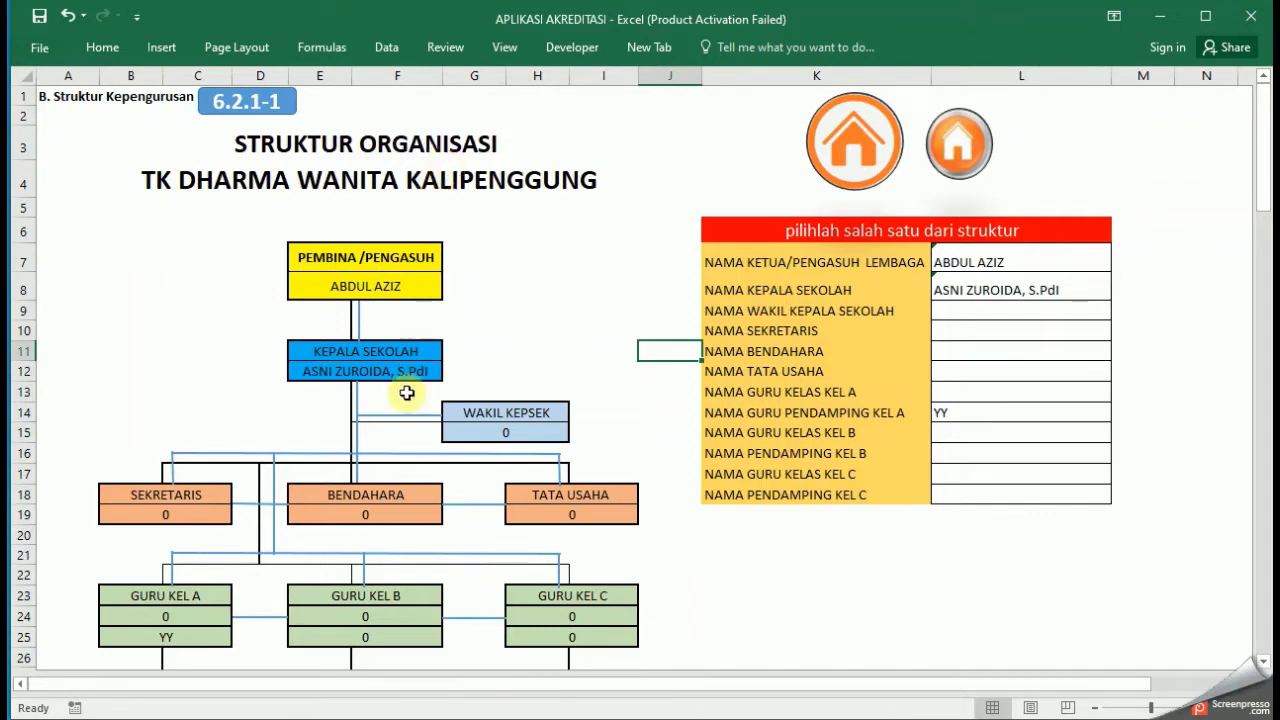
{"action": "scroll", "coordinate": [409, 486], "scroll_direction": "down", "scroll_amount": 10}
{"action": "scroll", "coordinate": [403, 484], "scroll_direction": "down", "scroll_amount": 6}
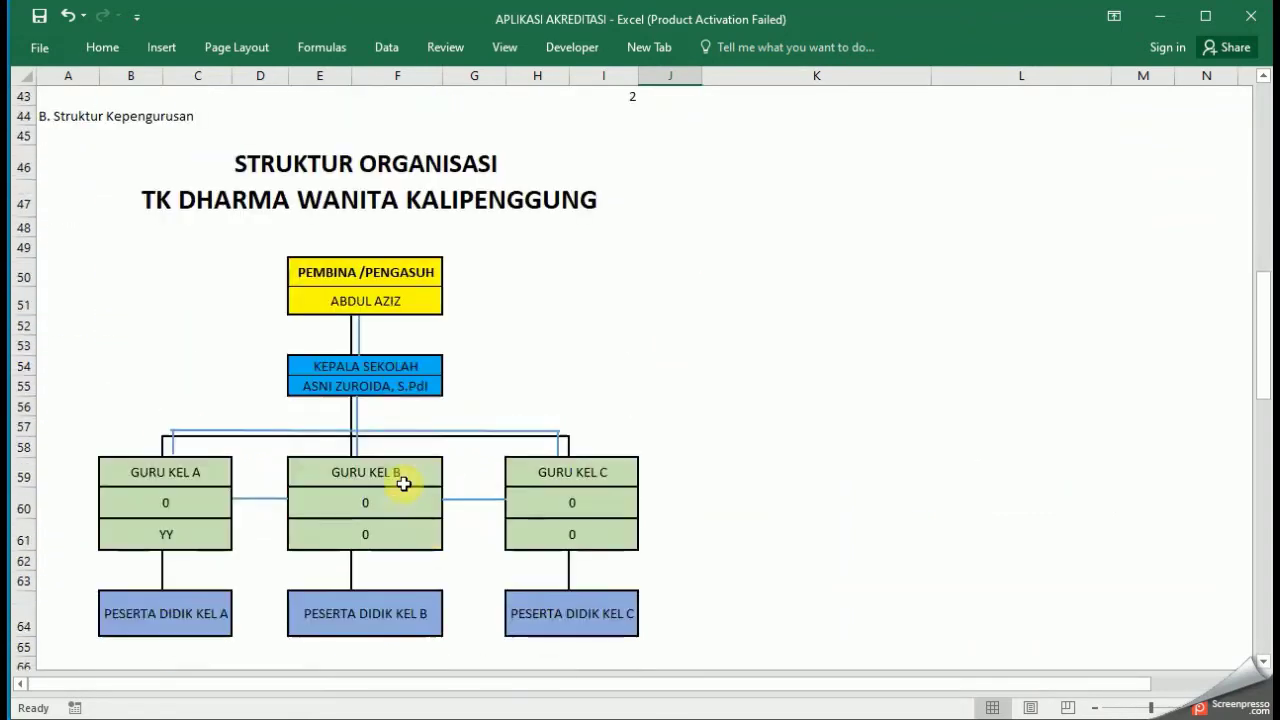
{"action": "scroll", "coordinate": [457, 394], "scroll_direction": "up", "scroll_amount": 12}
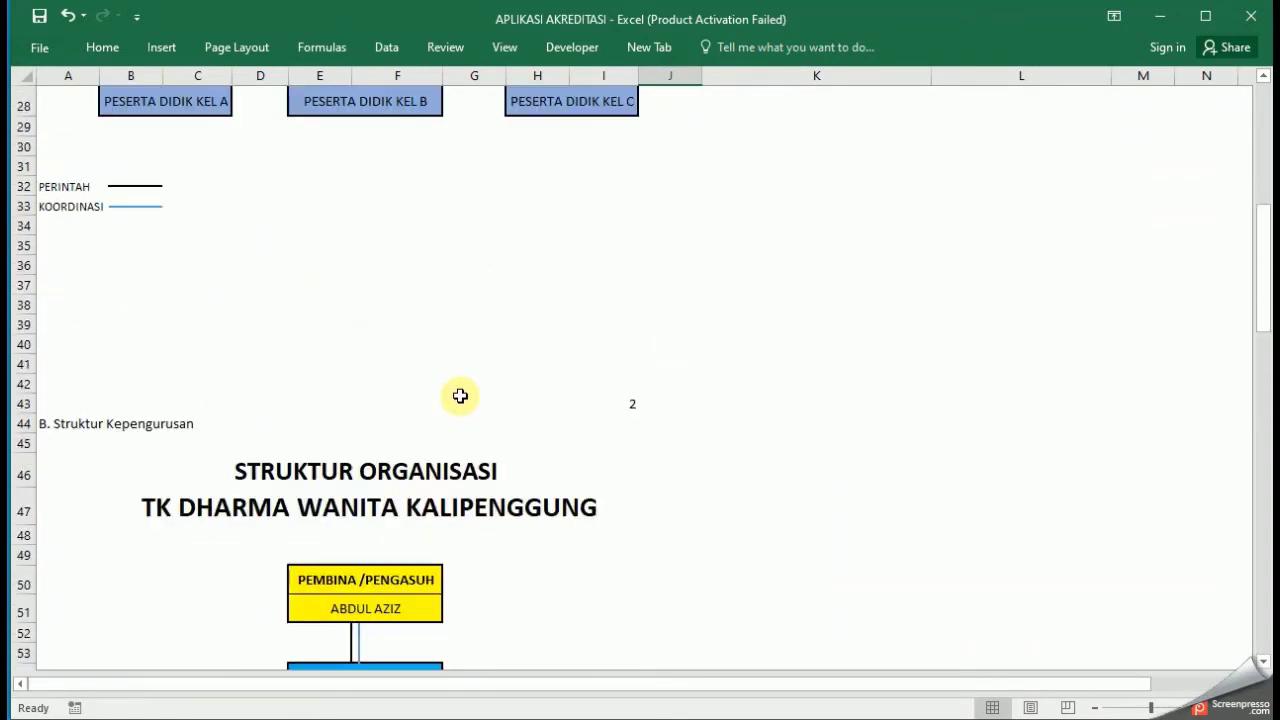
{"action": "scroll", "coordinate": [445, 385], "scroll_direction": "up", "scroll_amount": 4}
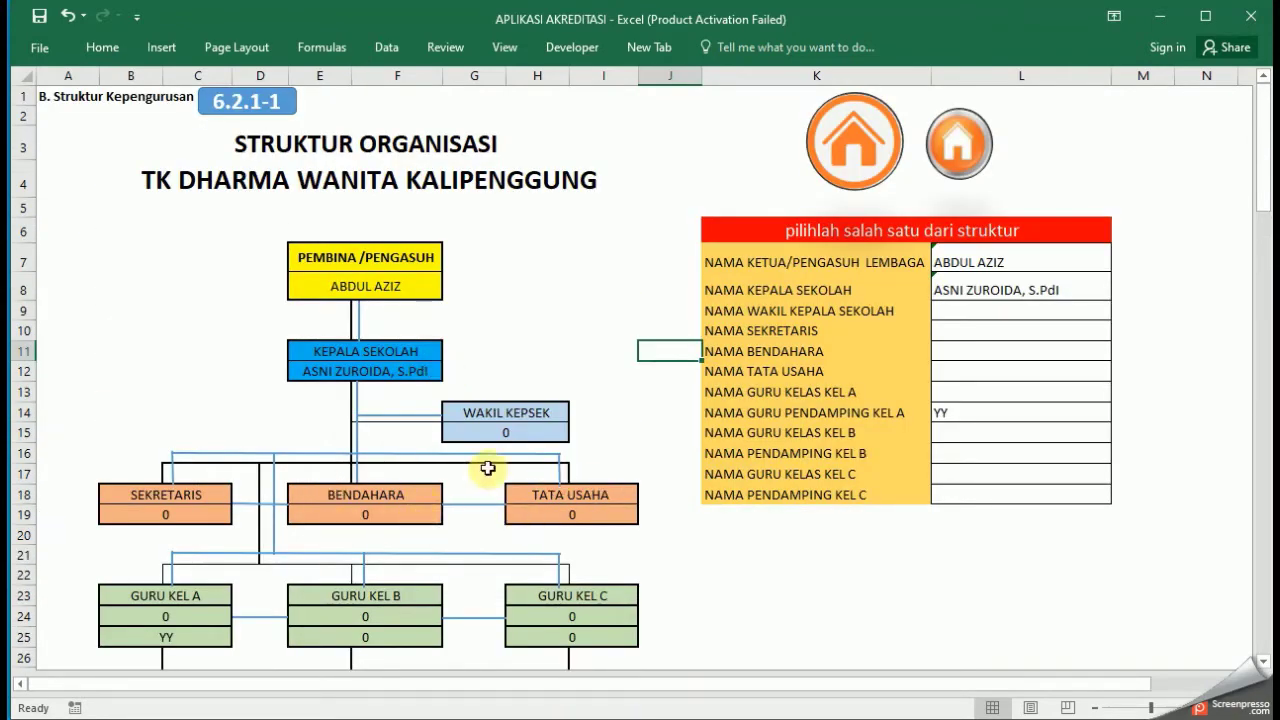
{"action": "scroll", "coordinate": [488, 460], "scroll_direction": "down", "scroll_amount": 20}
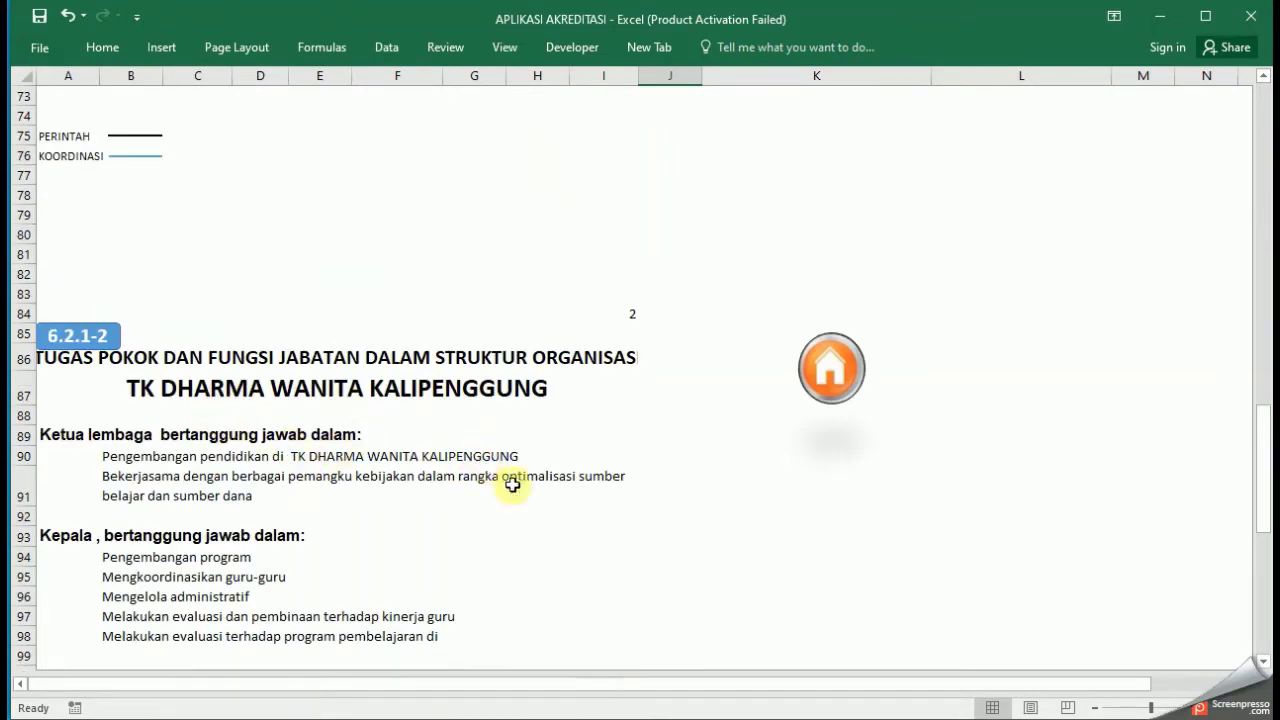
{"action": "scroll", "coordinate": [543, 469], "scroll_direction": "up", "scroll_amount": 6}
{"action": "scroll", "coordinate": [543, 469], "scroll_direction": "up", "scroll_amount": 18}
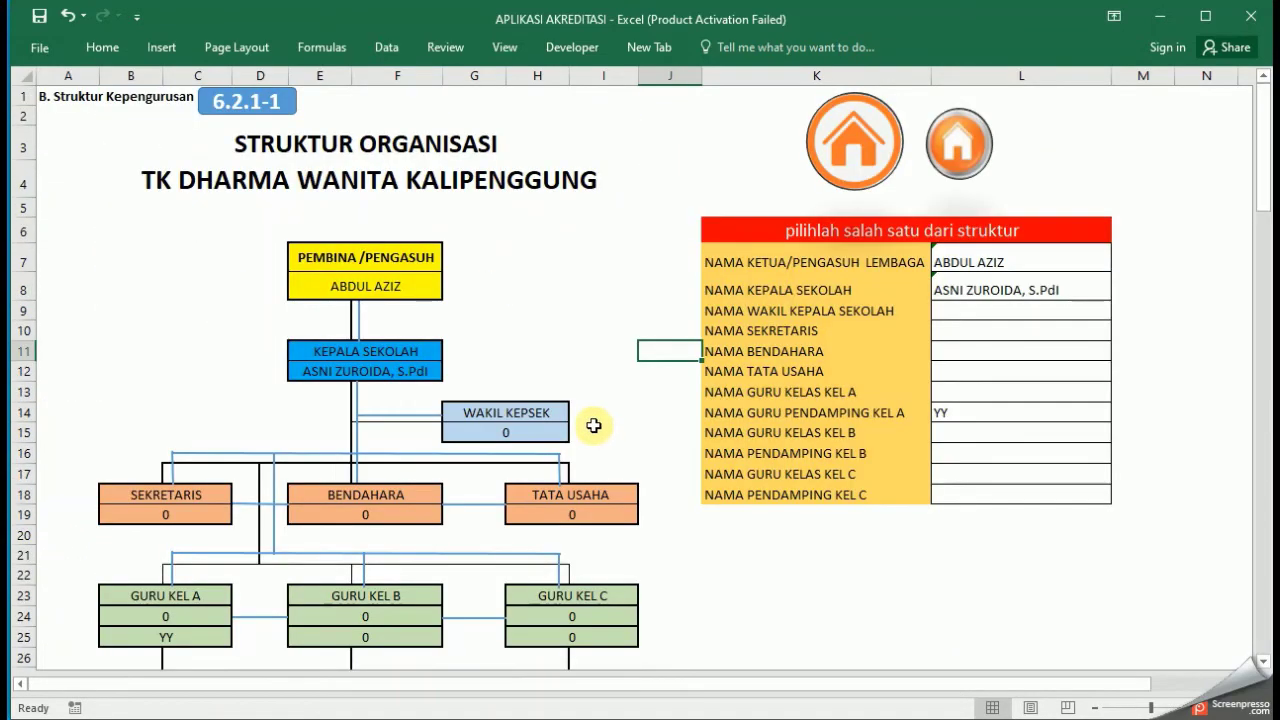
Step: Open the Alamat sheet from BAB 1 of Document 1 and look over its address fields and location map frame
{"action": "left_click", "coordinate": [857, 150]}
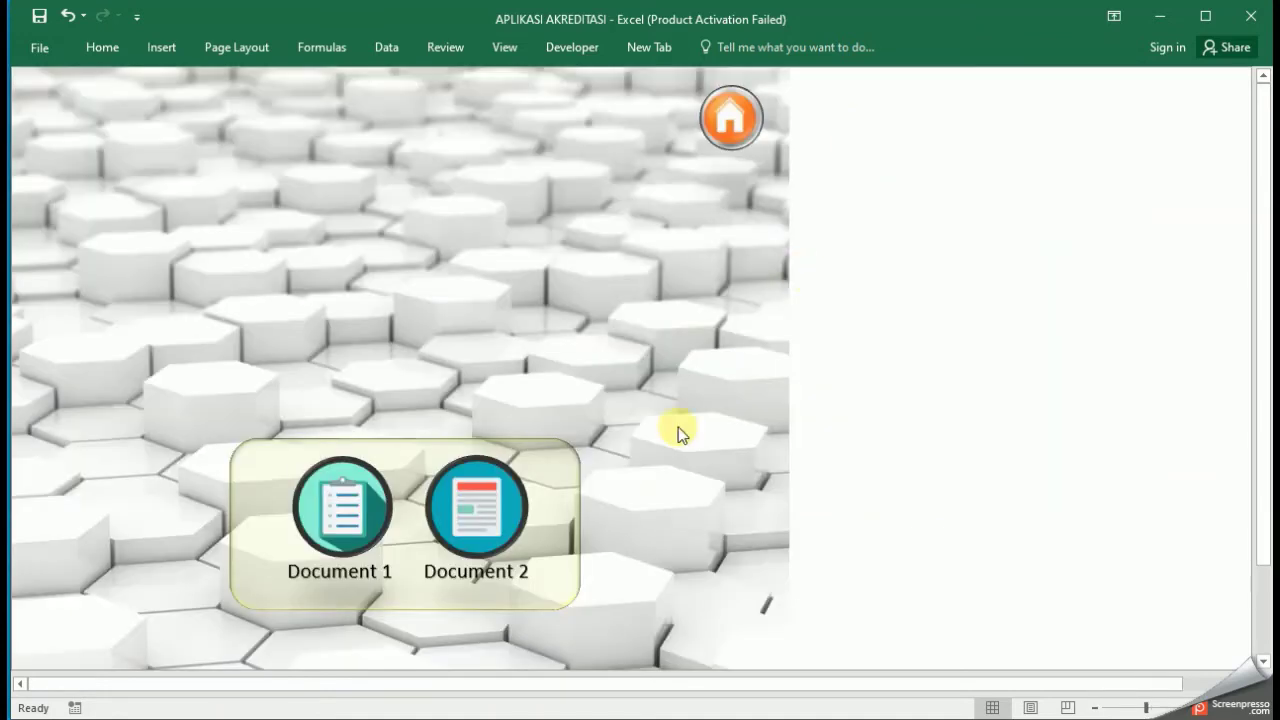
{"action": "left_click", "coordinate": [366, 495]}
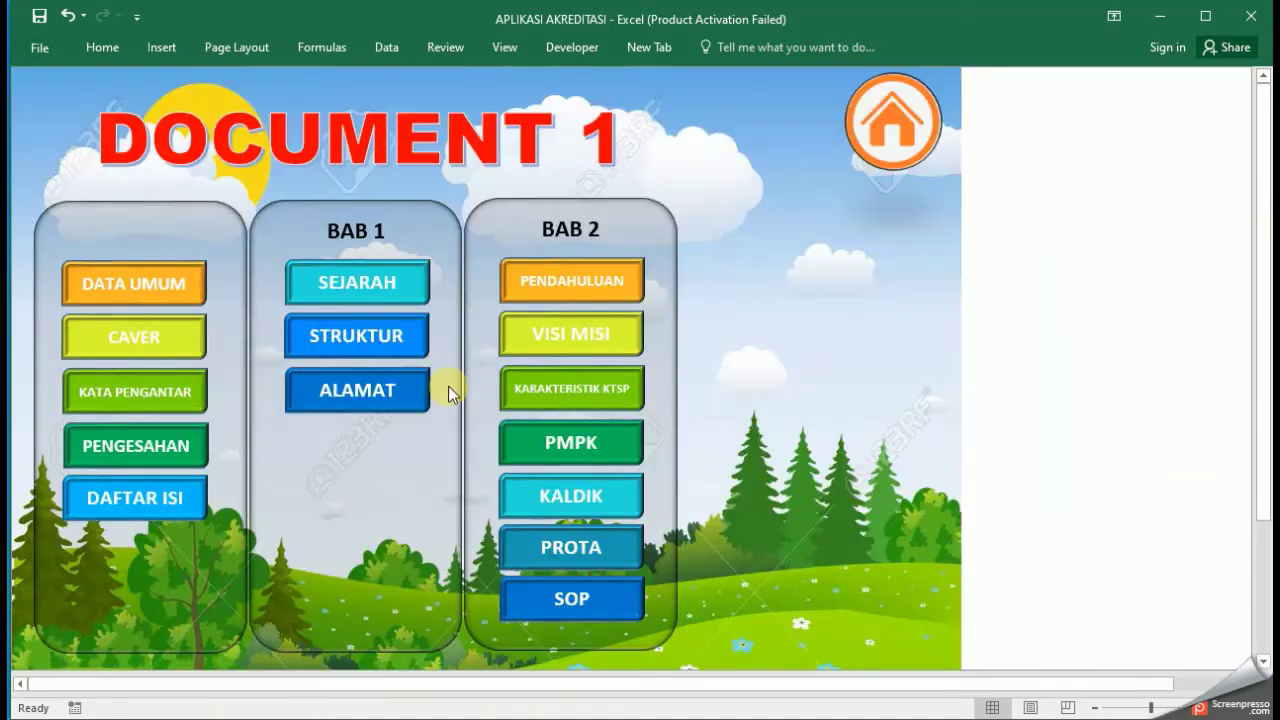
{"action": "left_click", "coordinate": [371, 391]}
{"action": "left_click_drag", "start_coordinate": [240, 135], "coordinate": [242, 231]}
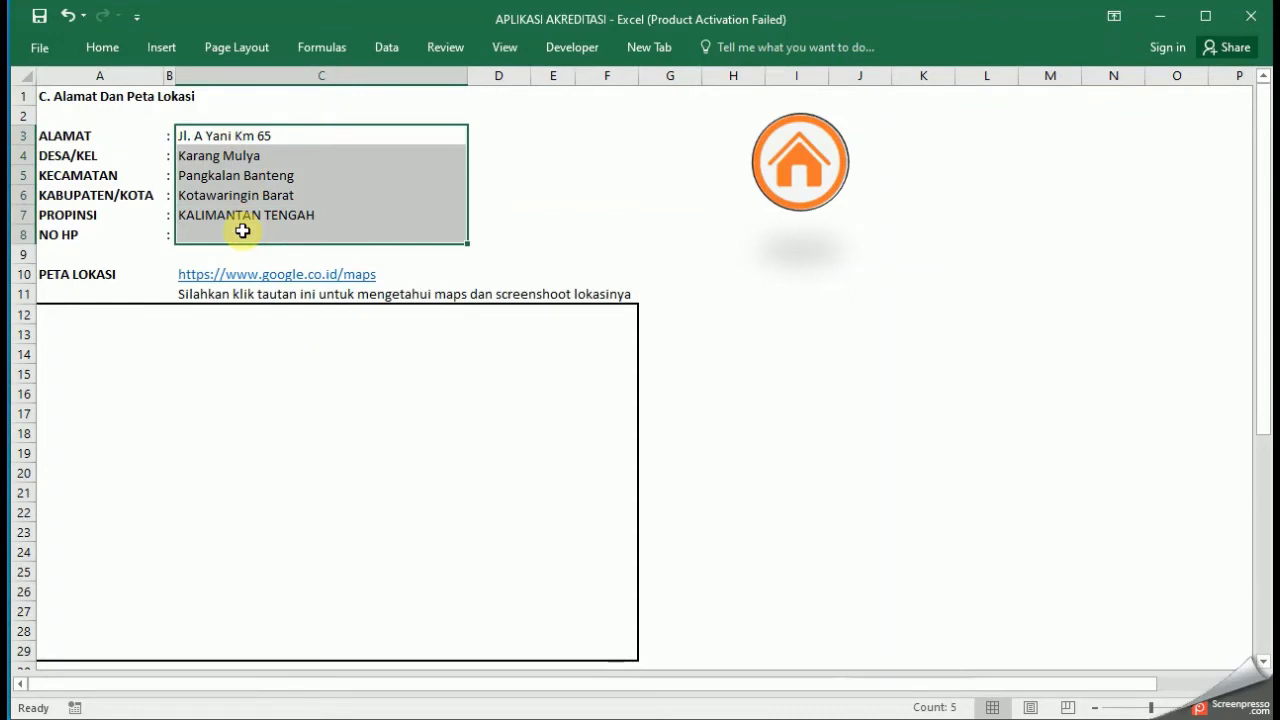
{"action": "left_click", "coordinate": [285, 364]}
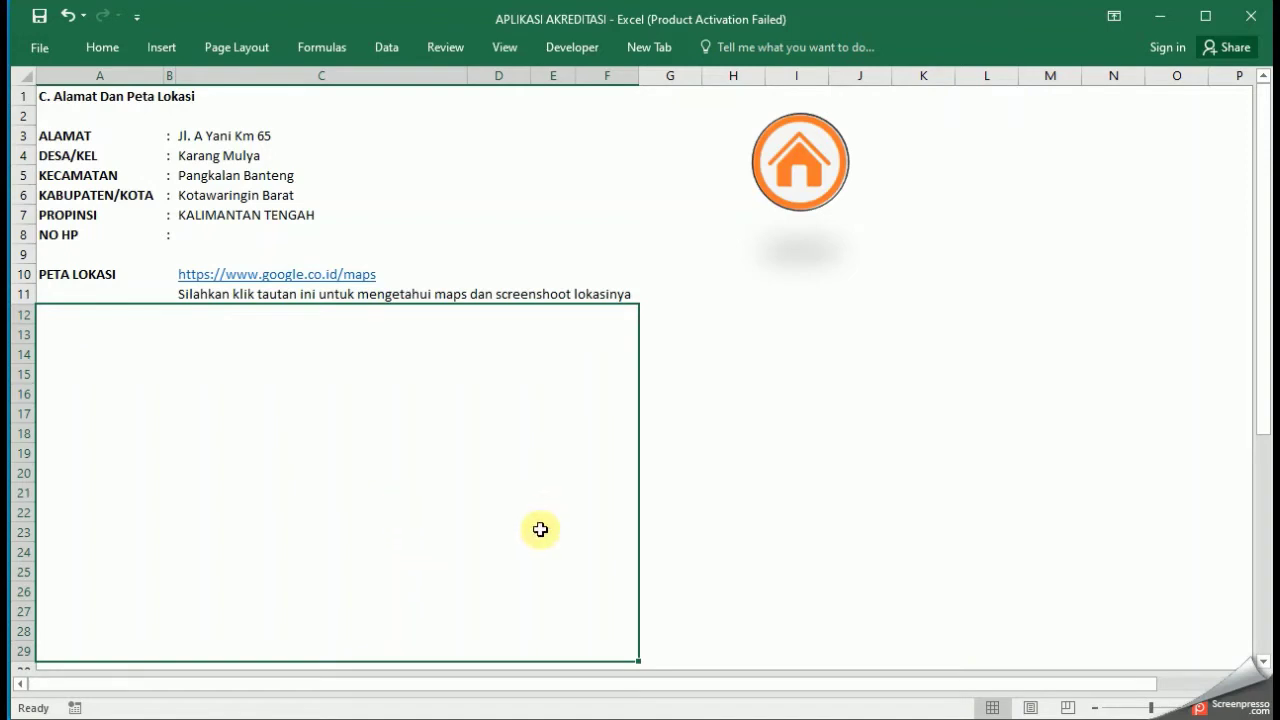
Step: Look over the D. Status Satuan lembaga fields, from NPSN and No Izin Operasional to Status Sekolah and Akreditasi
{"action": "scroll", "coordinate": [535, 530], "scroll_direction": "down", "scroll_amount": 3}
{"action": "scroll", "coordinate": [497, 514], "scroll_direction": "down", "scroll_amount": 2}
{"action": "left_click_drag", "start_coordinate": [217, 477], "coordinate": [227, 545]}
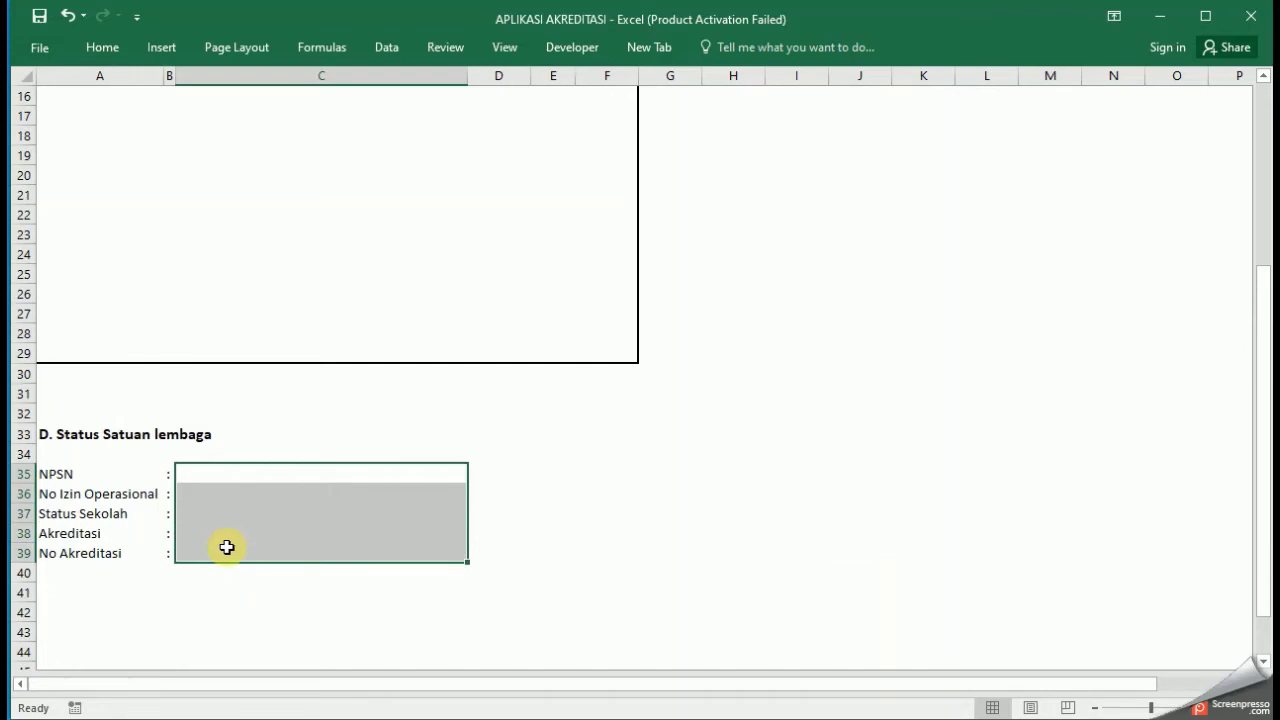
{"action": "left_click", "coordinate": [270, 500]}
{"action": "left_click", "coordinate": [269, 516]}
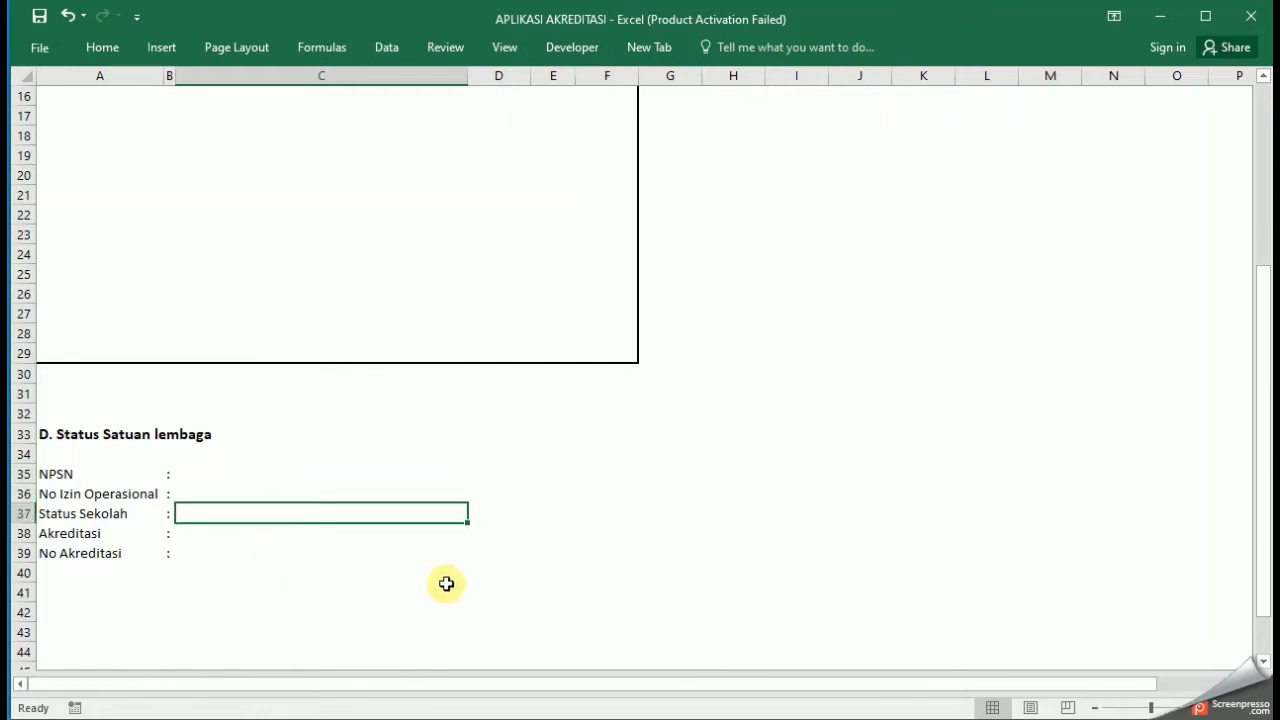
{"action": "key", "text": "Down"}
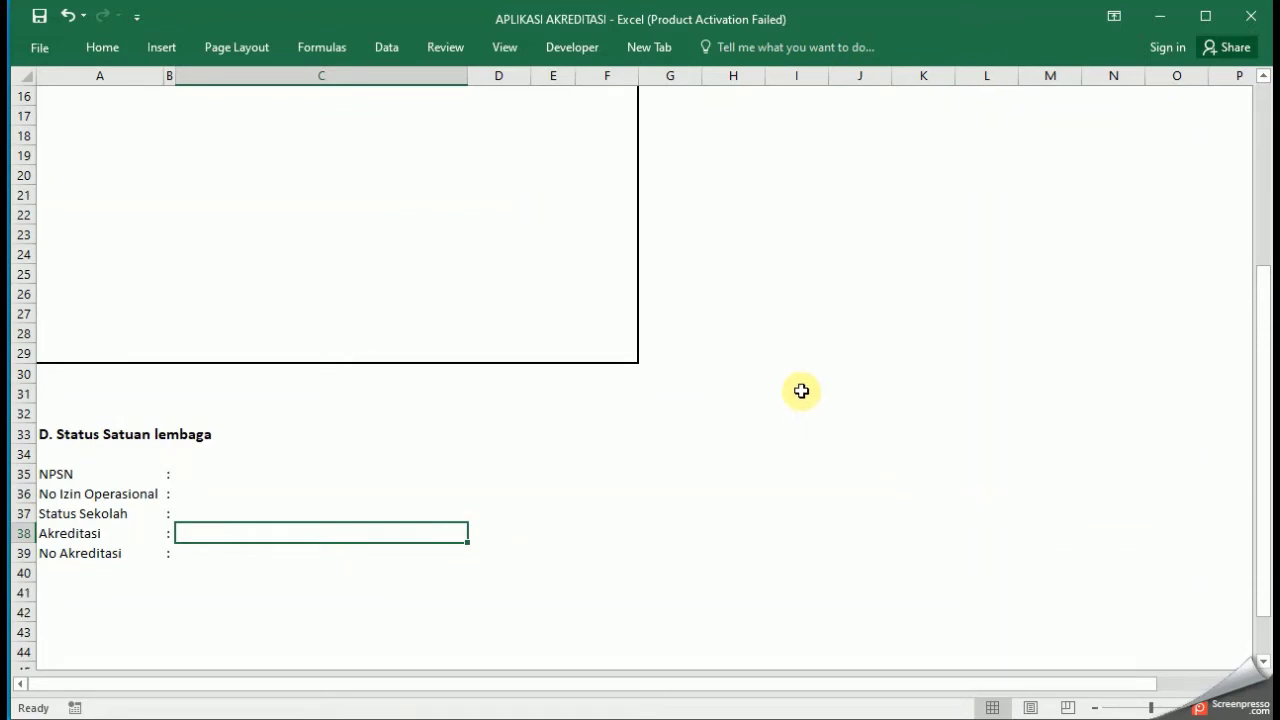
{"action": "scroll", "coordinate": [801, 391], "scroll_direction": "up", "scroll_amount": 5}
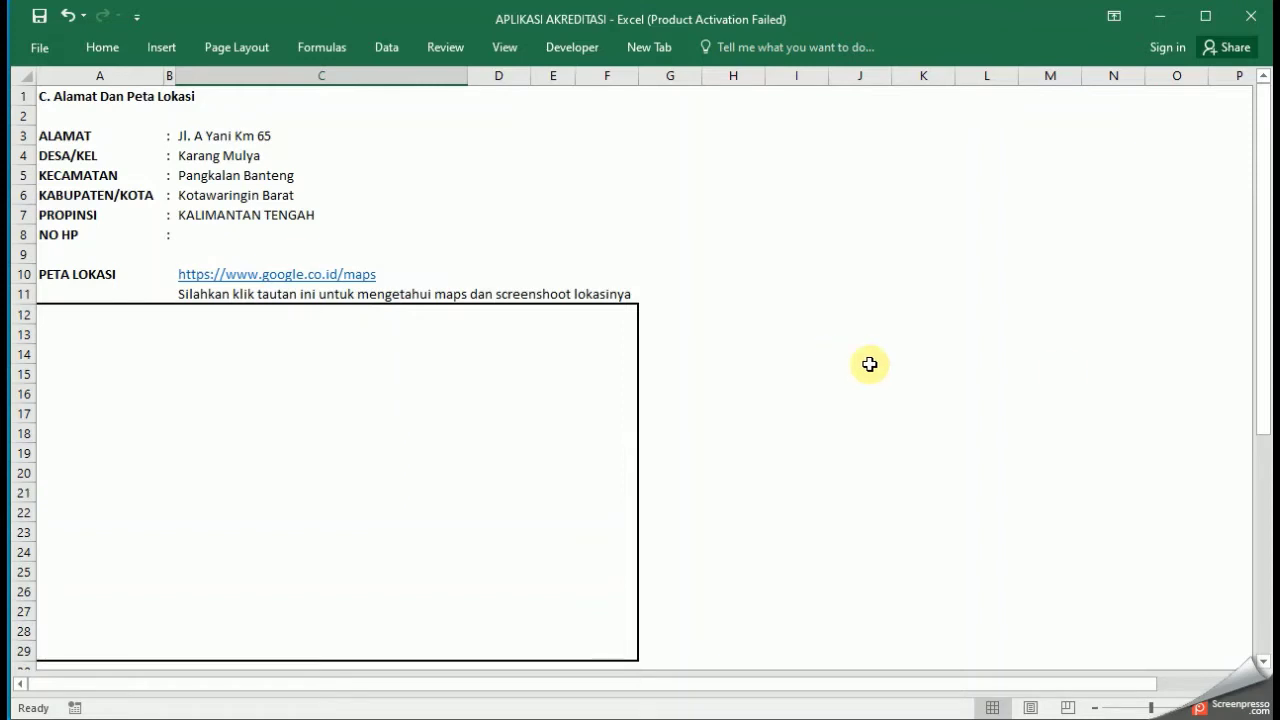
Step: Open the Visi Misi sheet from BAB 2 of Document 1 and look over the Visi, Misi and Tujuan texts
{"action": "left_click", "coordinate": [801, 168]}
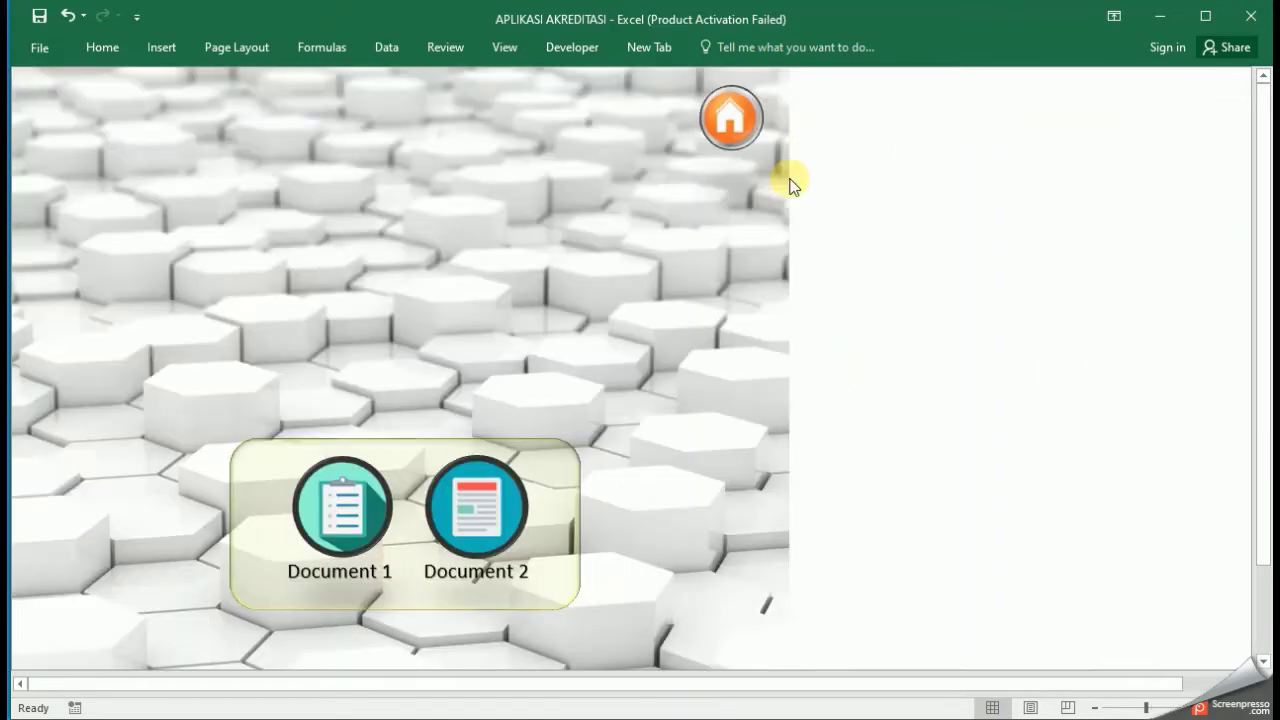
{"action": "left_click", "coordinate": [354, 515]}
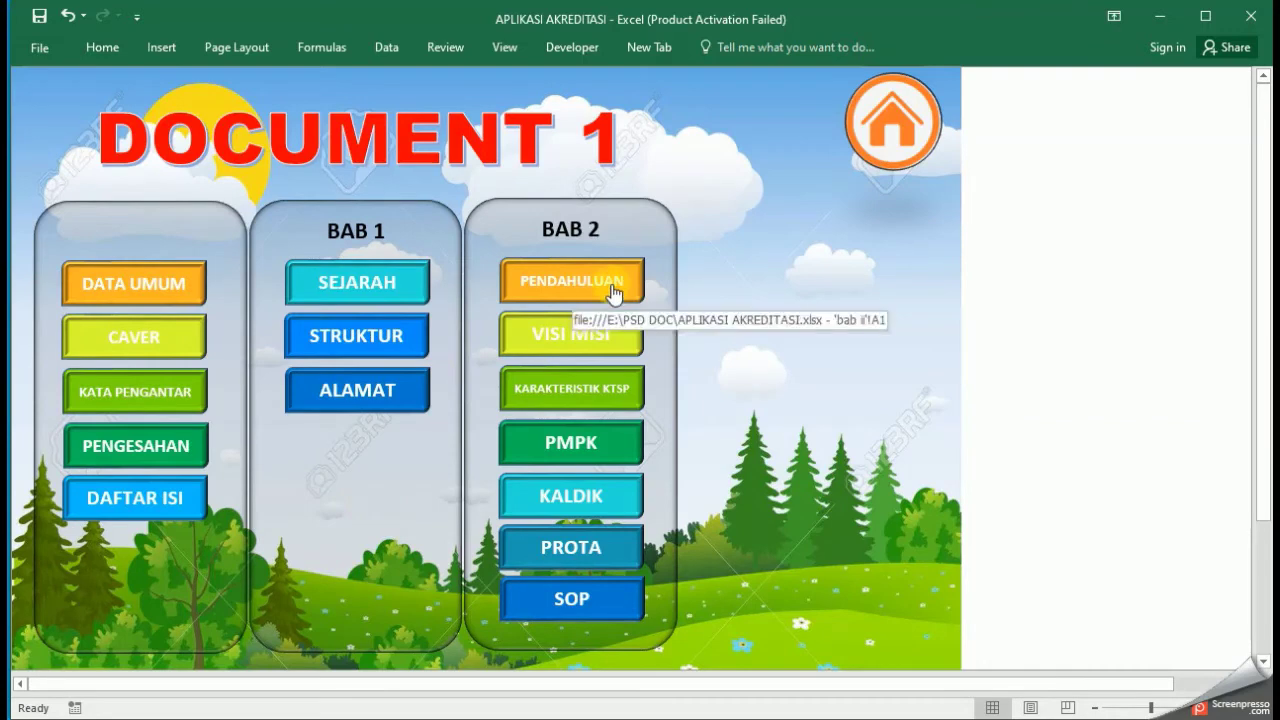
{"action": "left_click", "coordinate": [601, 347]}
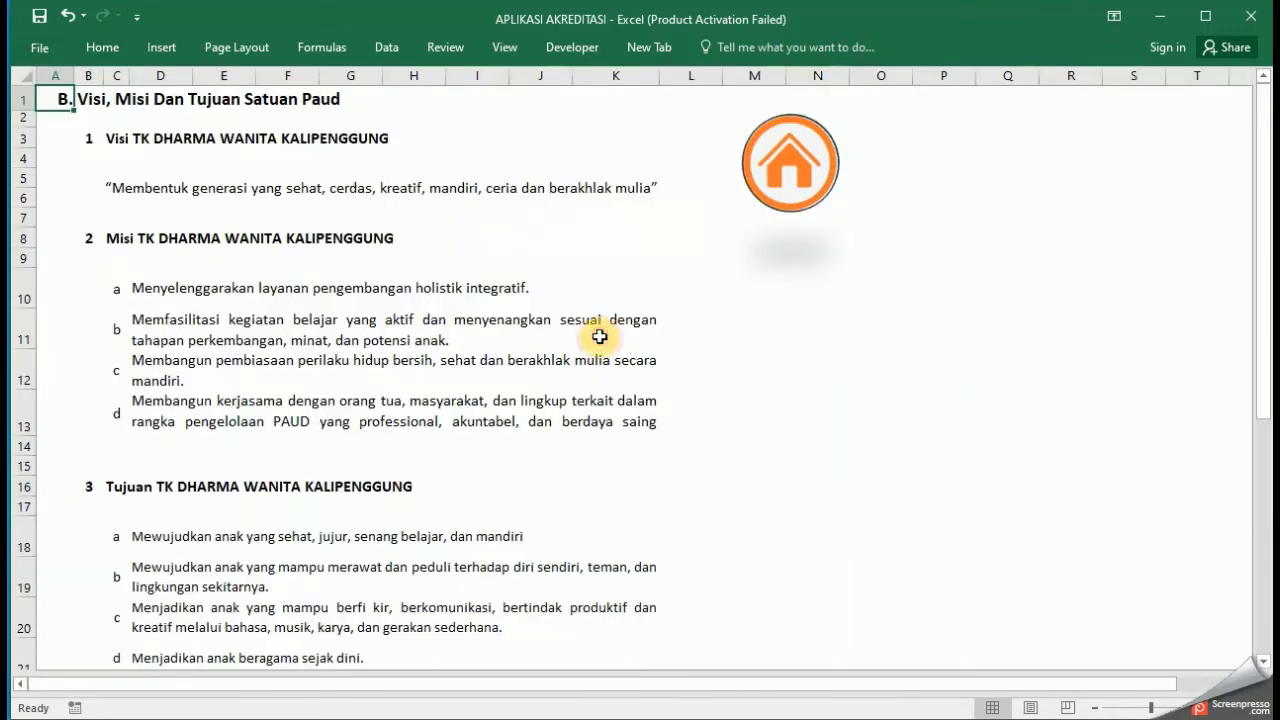
{"action": "left_click", "coordinate": [308, 186]}
{"action": "left_click", "coordinate": [377, 316]}
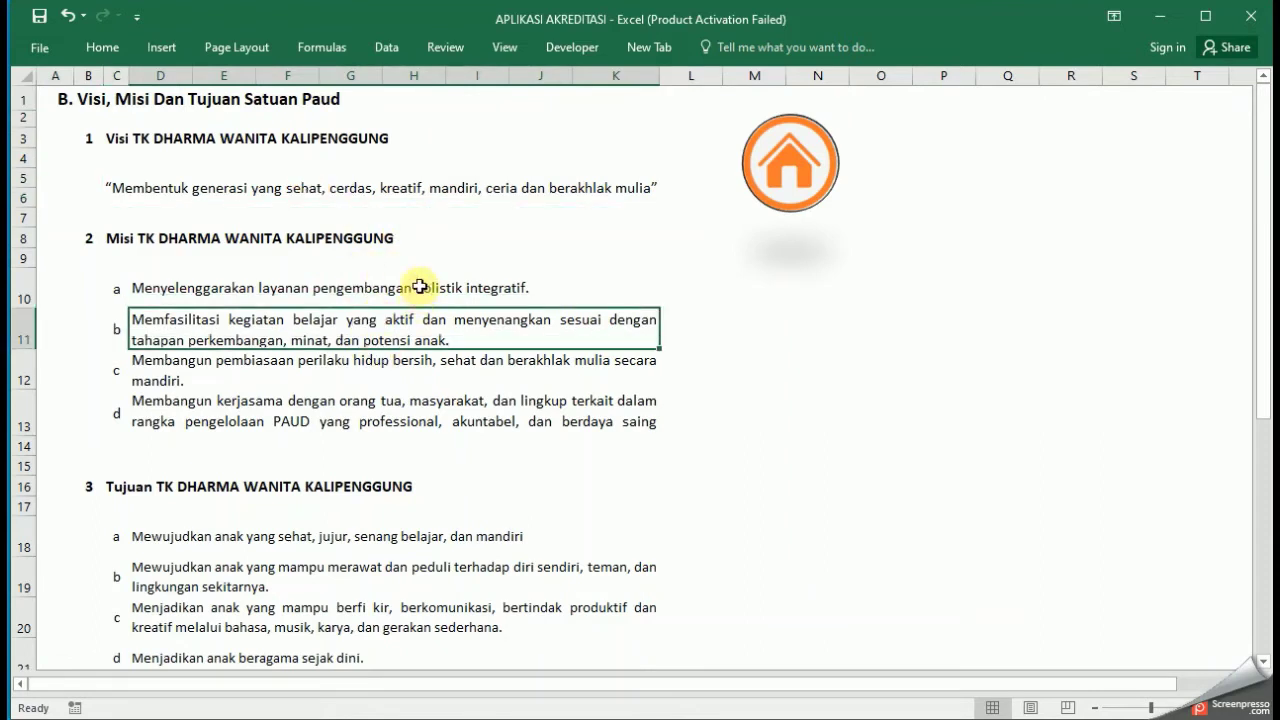
{"action": "left_click", "coordinate": [362, 540]}
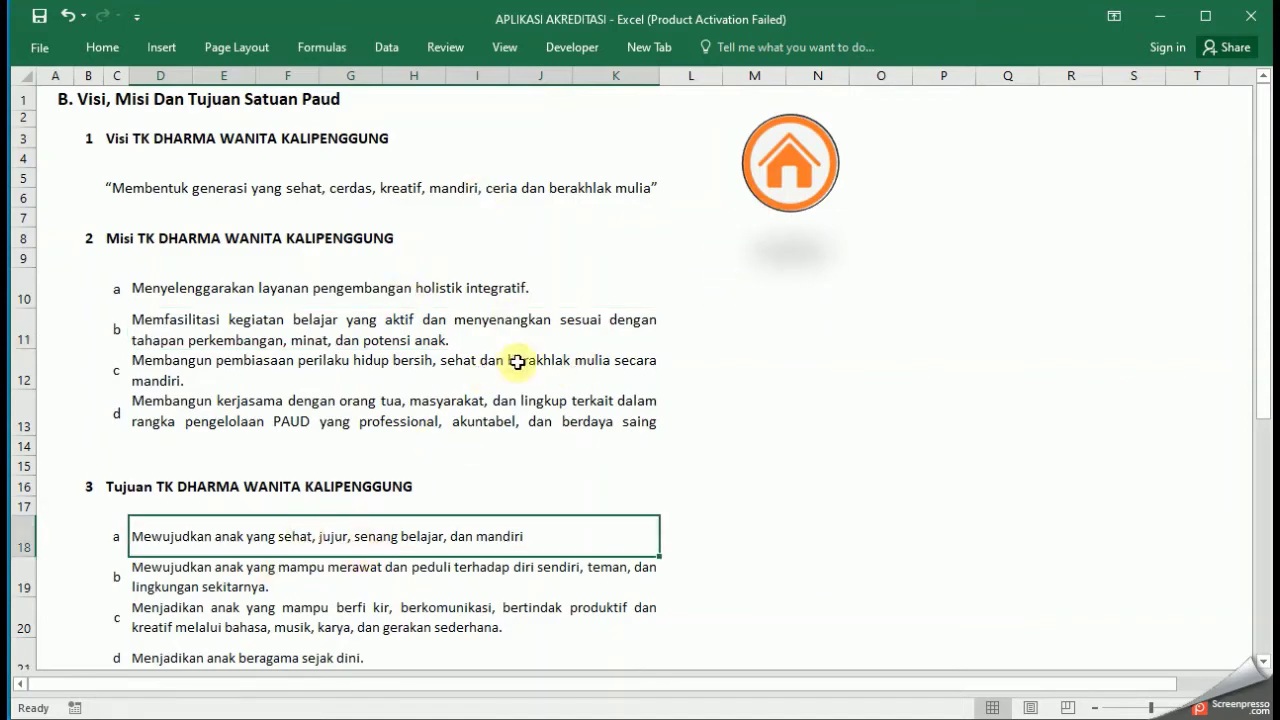
Step: Go back to Document 1 and open the PMPK sheet of BAB 2
{"action": "left_click", "coordinate": [803, 172]}
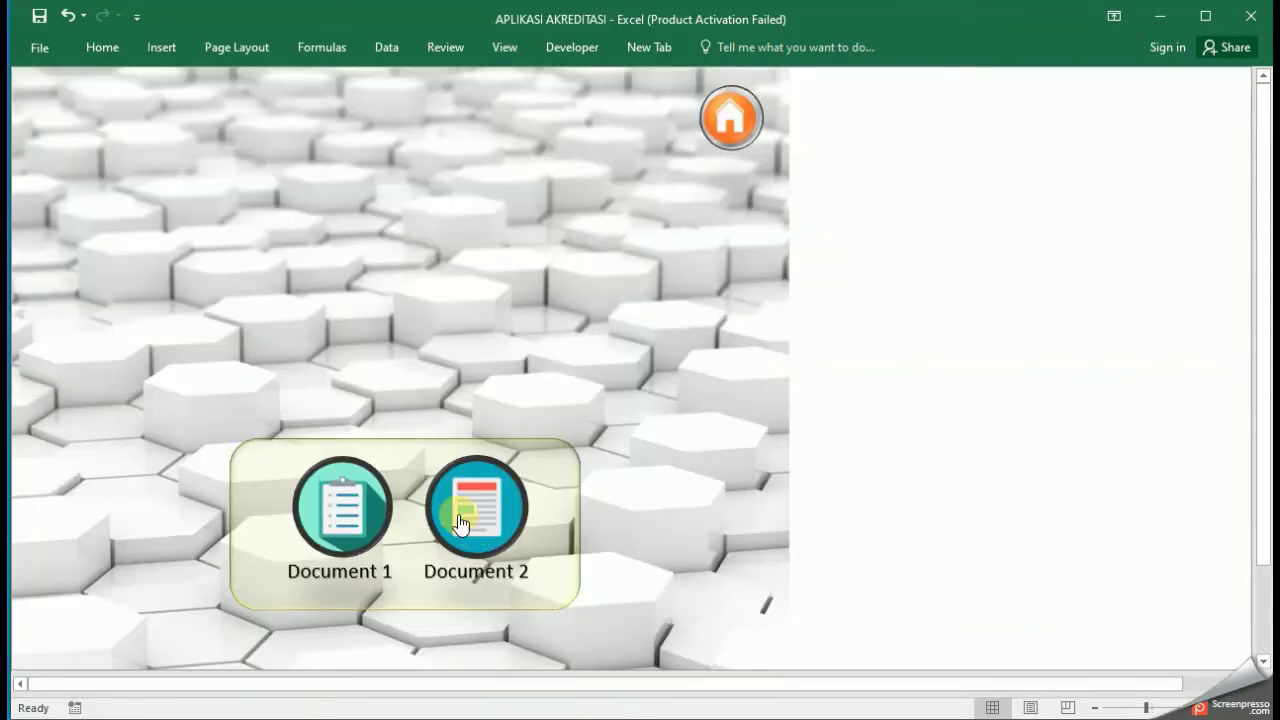
{"action": "left_click", "coordinate": [363, 500]}
{"action": "left_click", "coordinate": [572, 443]}
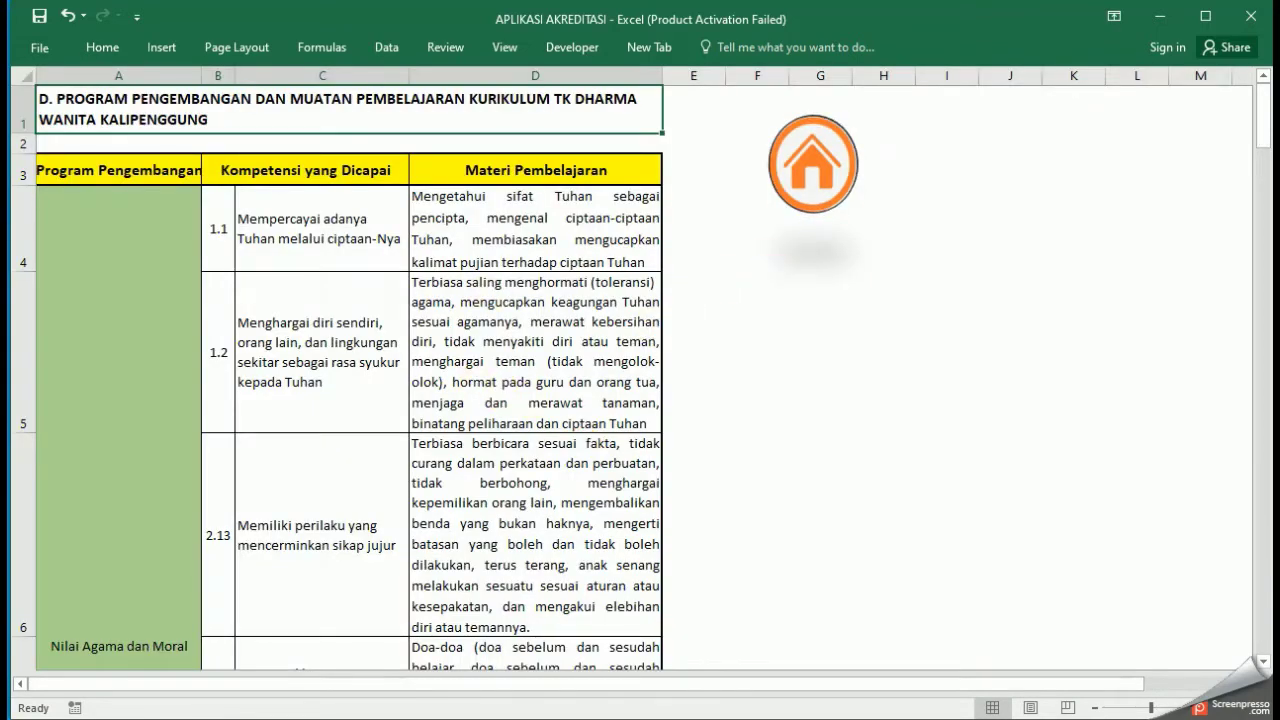
Step: Look through the Program Pengembangan dan Muatan Pembelajaran sheet, down to the Waktu and Kegiatan daily schedule table
{"action": "left_click_drag", "start_coordinate": [1267, 124], "coordinate": [1215, 302]}
{"action": "scroll", "coordinate": [469, 386], "scroll_direction": "down", "scroll_amount": 20}
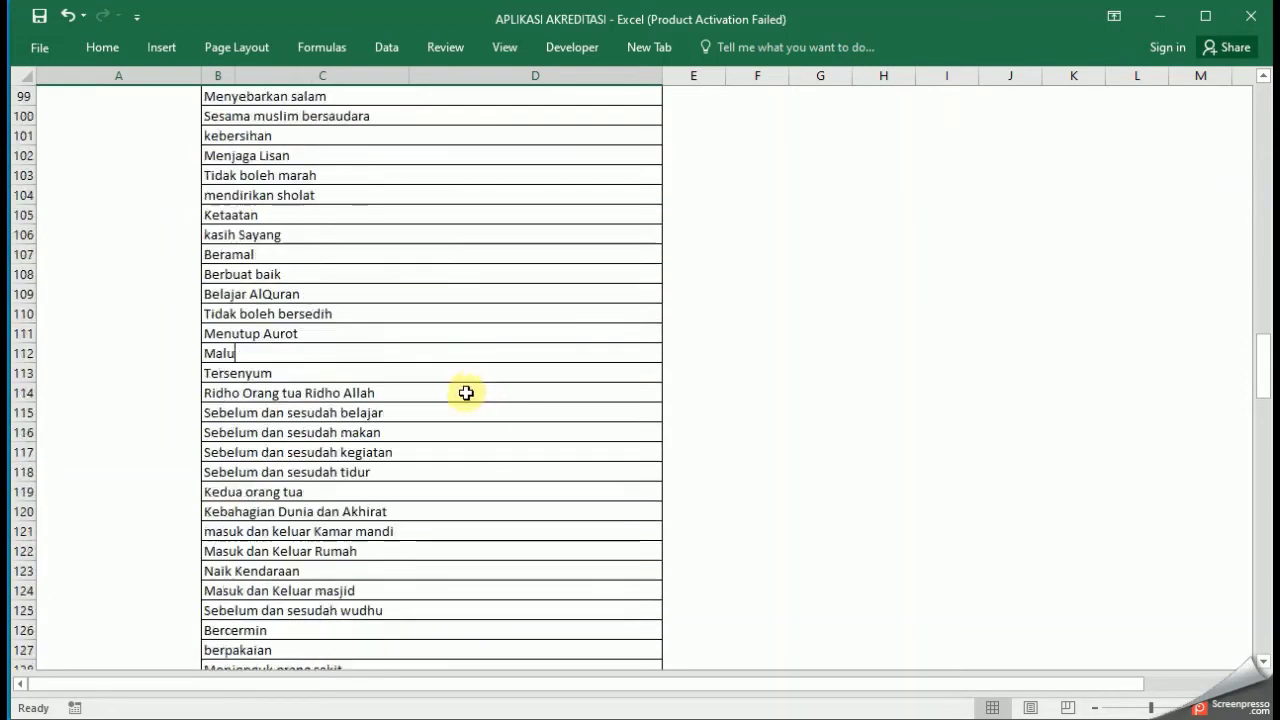
{"action": "scroll", "coordinate": [469, 396], "scroll_direction": "down", "scroll_amount": 5}
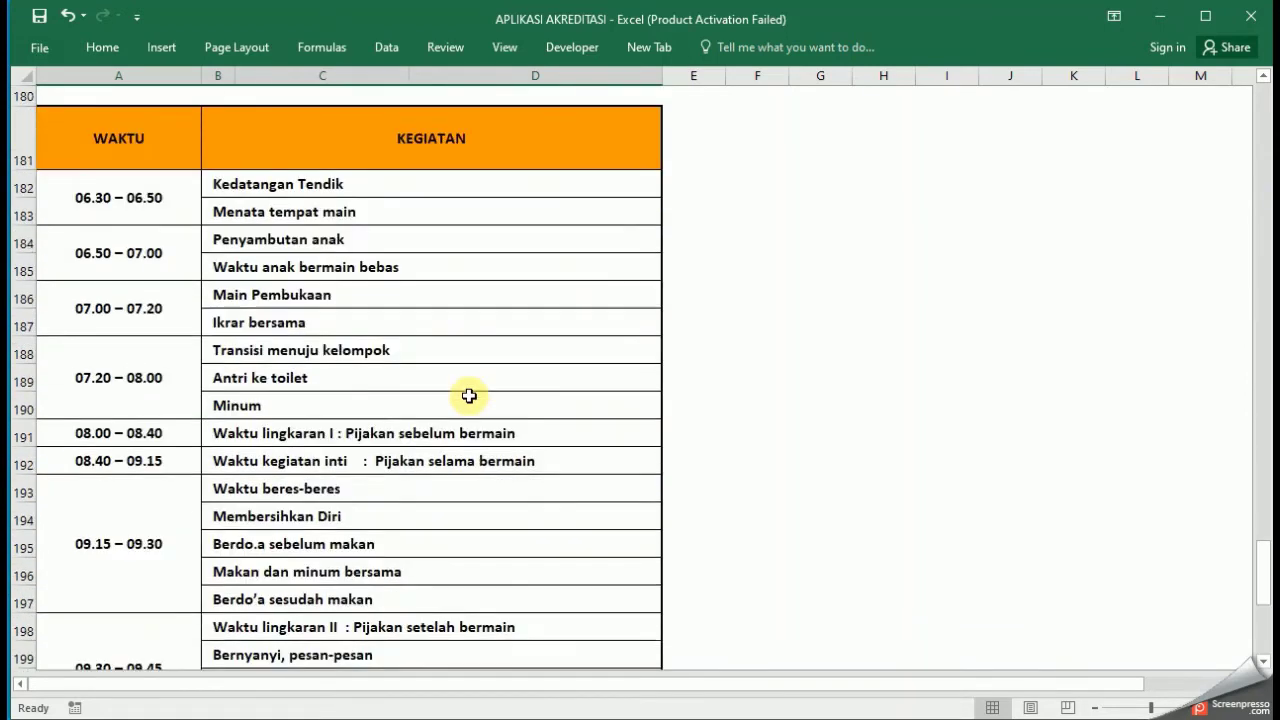
{"action": "scroll", "coordinate": [469, 396], "scroll_direction": "up", "scroll_amount": 4}
{"action": "scroll", "coordinate": [466, 471], "scroll_direction": "down", "scroll_amount": 4}
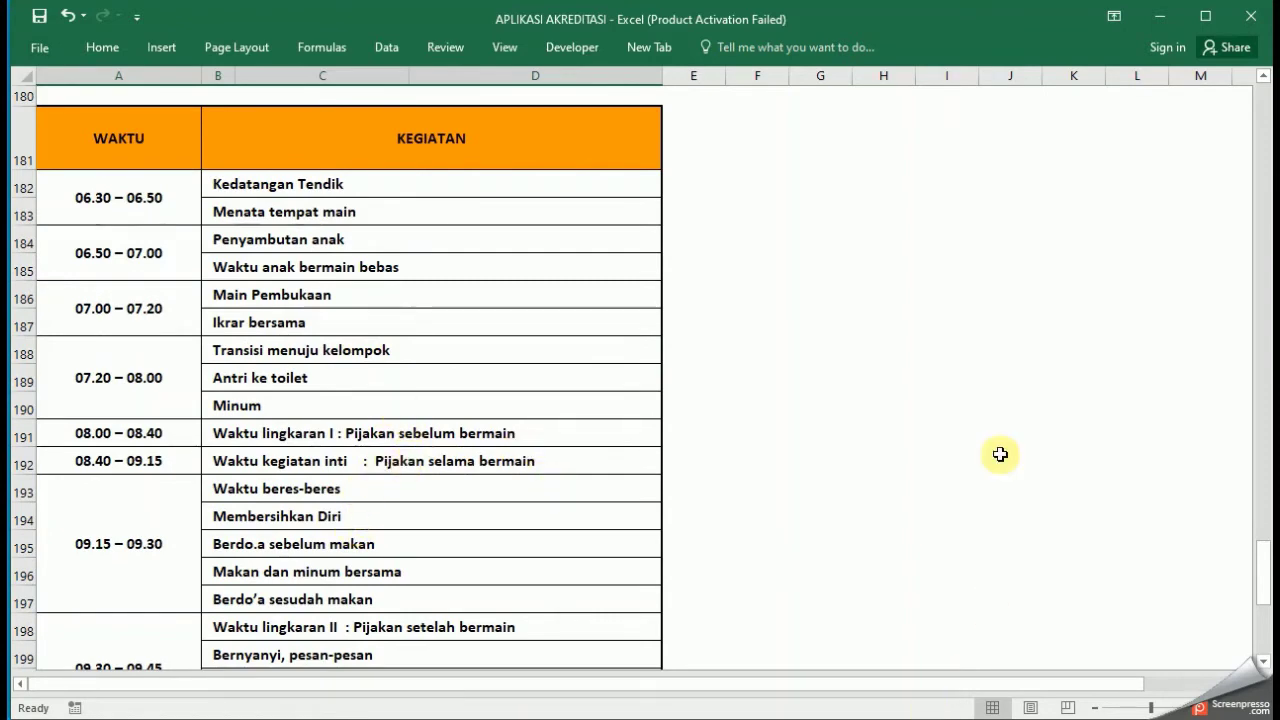
{"action": "scroll", "coordinate": [1000, 445], "scroll_direction": "up", "scroll_amount": 19}
{"action": "left_click_drag", "start_coordinate": [1265, 445], "coordinate": [1262, 90]}
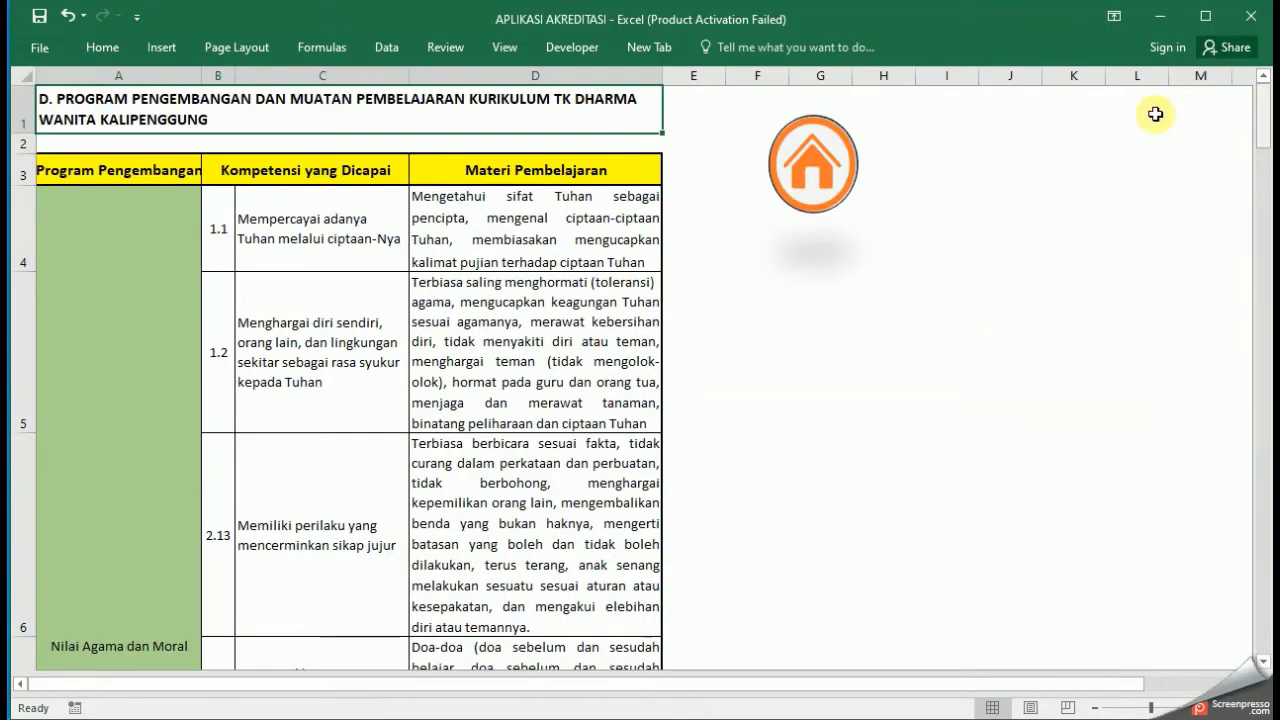
Step: Return to Document 1 and open the Kaldik education calendar sheet
{"action": "left_click", "coordinate": [846, 176]}
{"action": "left_click", "coordinate": [335, 512]}
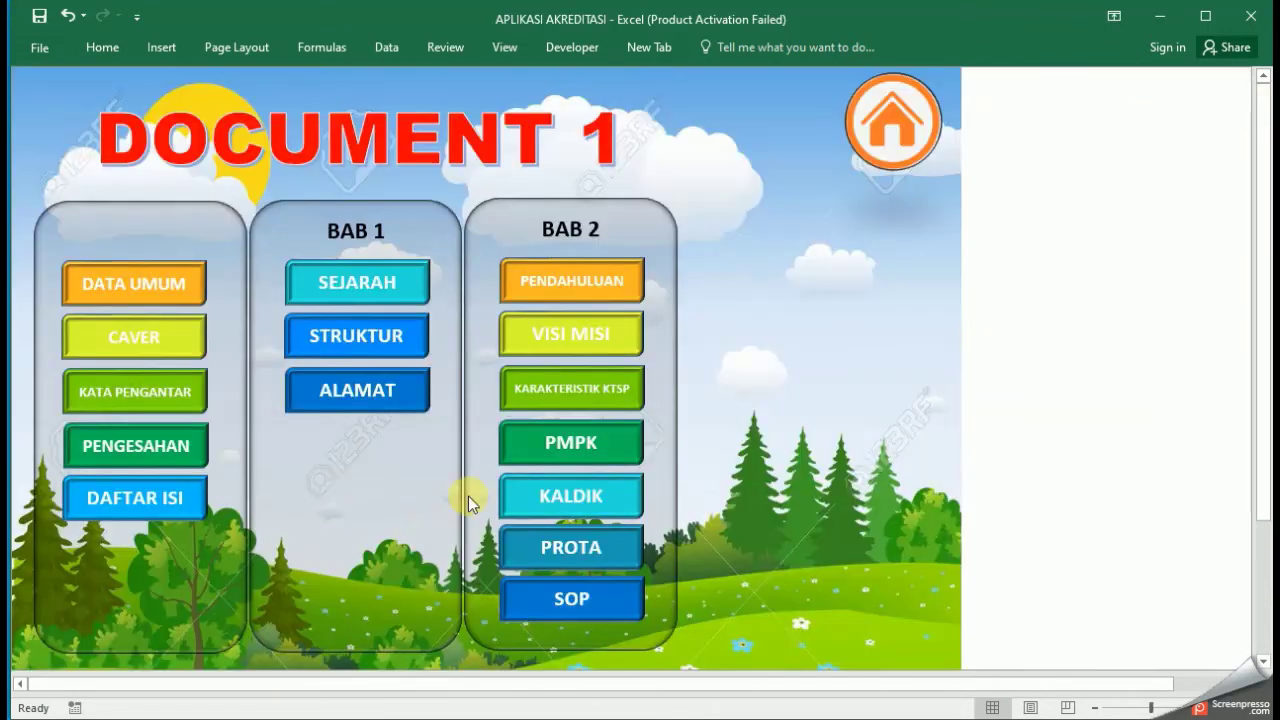
{"action": "left_click", "coordinate": [578, 498]}
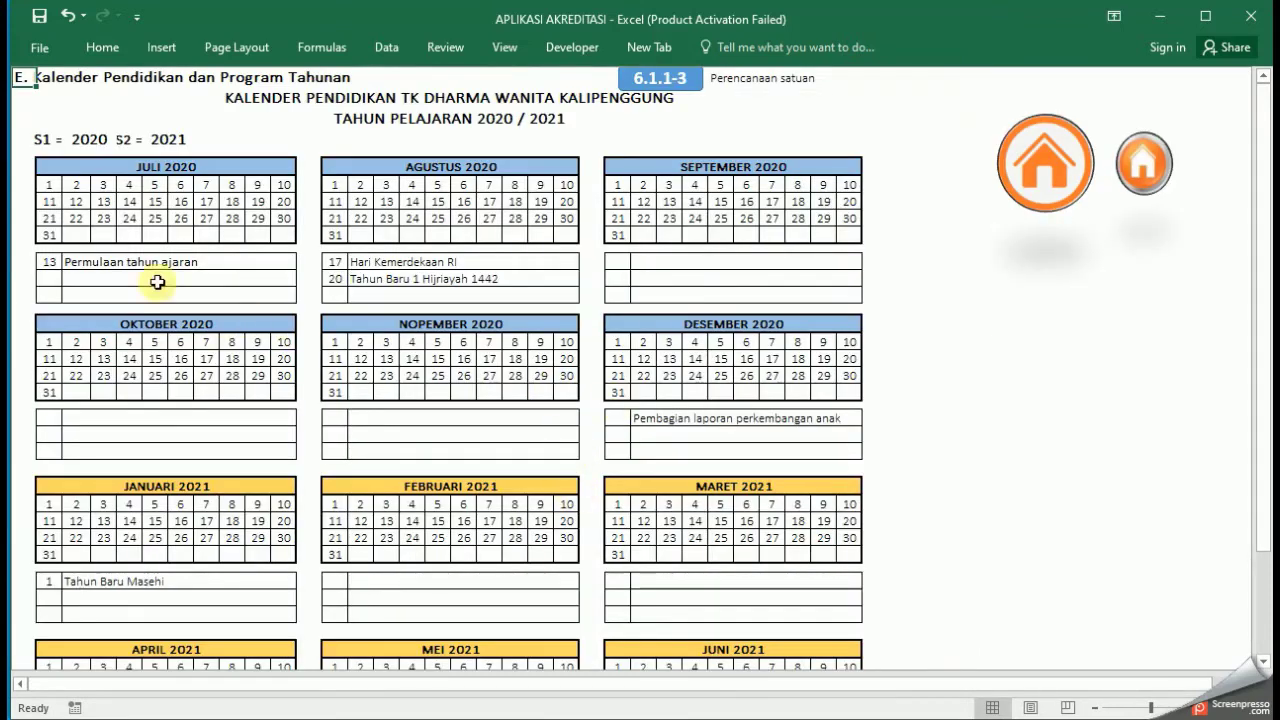
Step: Add a second entry under Juli 2020 with date 22 and the description "Permulaan tema"
{"action": "left_click", "coordinate": [48, 261]}
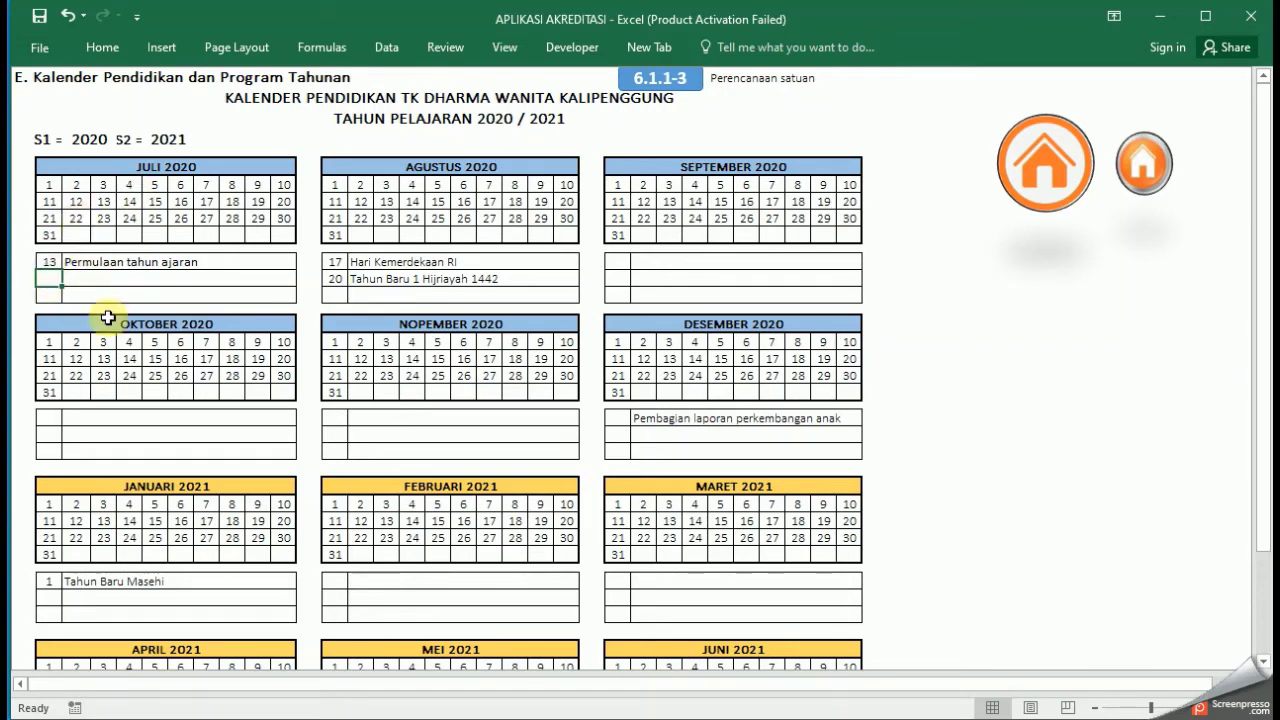
{"action": "left_click", "coordinate": [127, 283]}
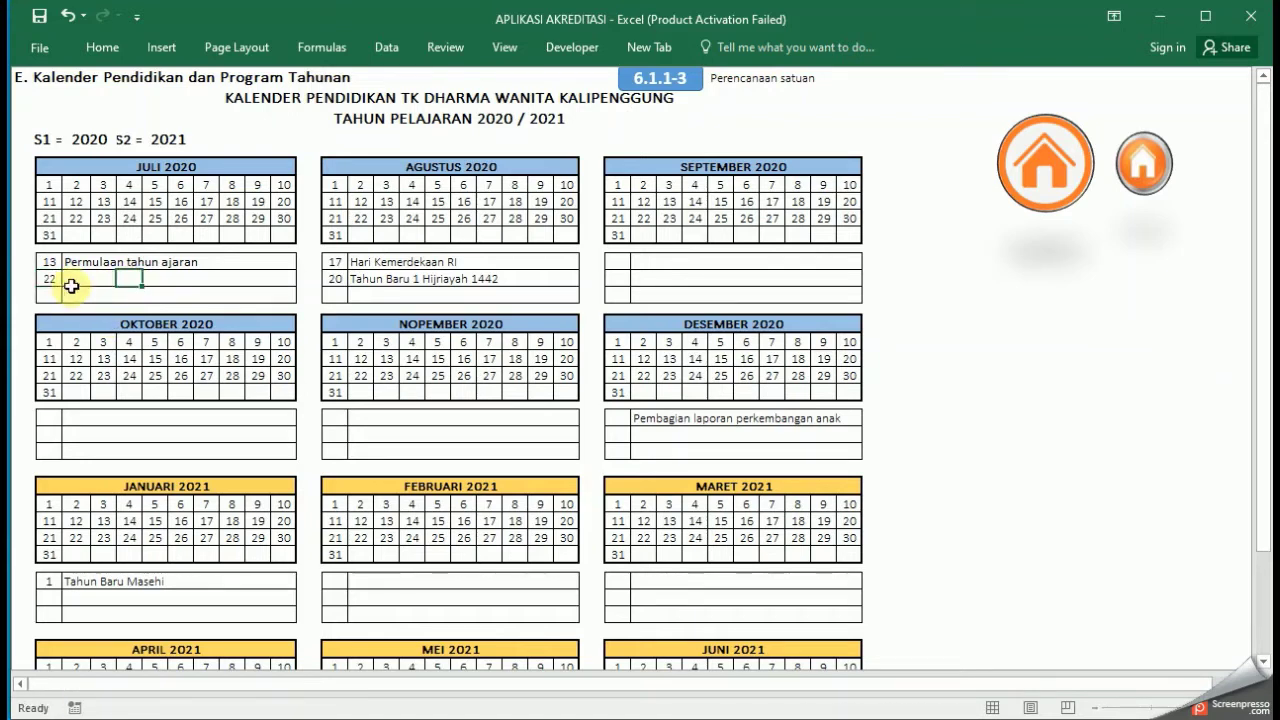
{"action": "left_click", "coordinate": [74, 279]}
{"action": "type", "text": "pe"}
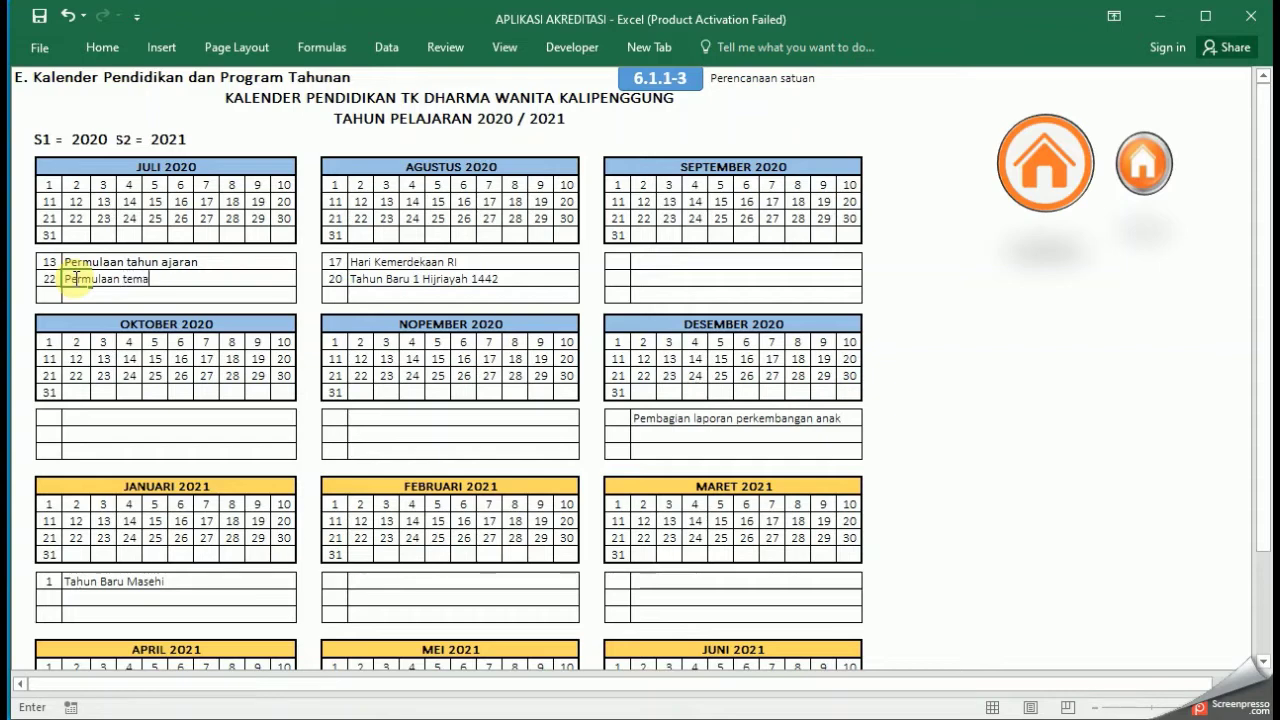
{"action": "type", "text": "rmulaan tema"}
{"action": "key", "text": "Return"}
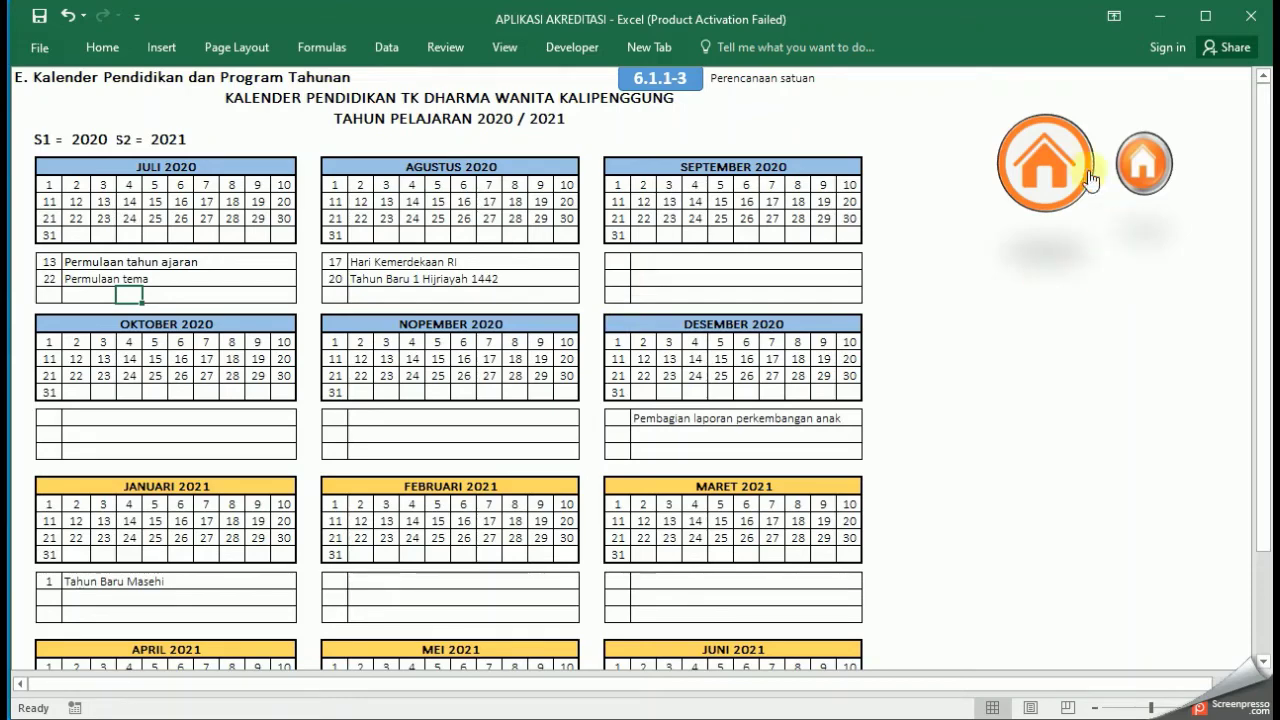
Step: Open the Prota sheet from Document 1 and check the Permulaan tema row under Hari-hari libur
{"action": "left_click", "coordinate": [1052, 160]}
{"action": "left_click", "coordinate": [343, 505]}
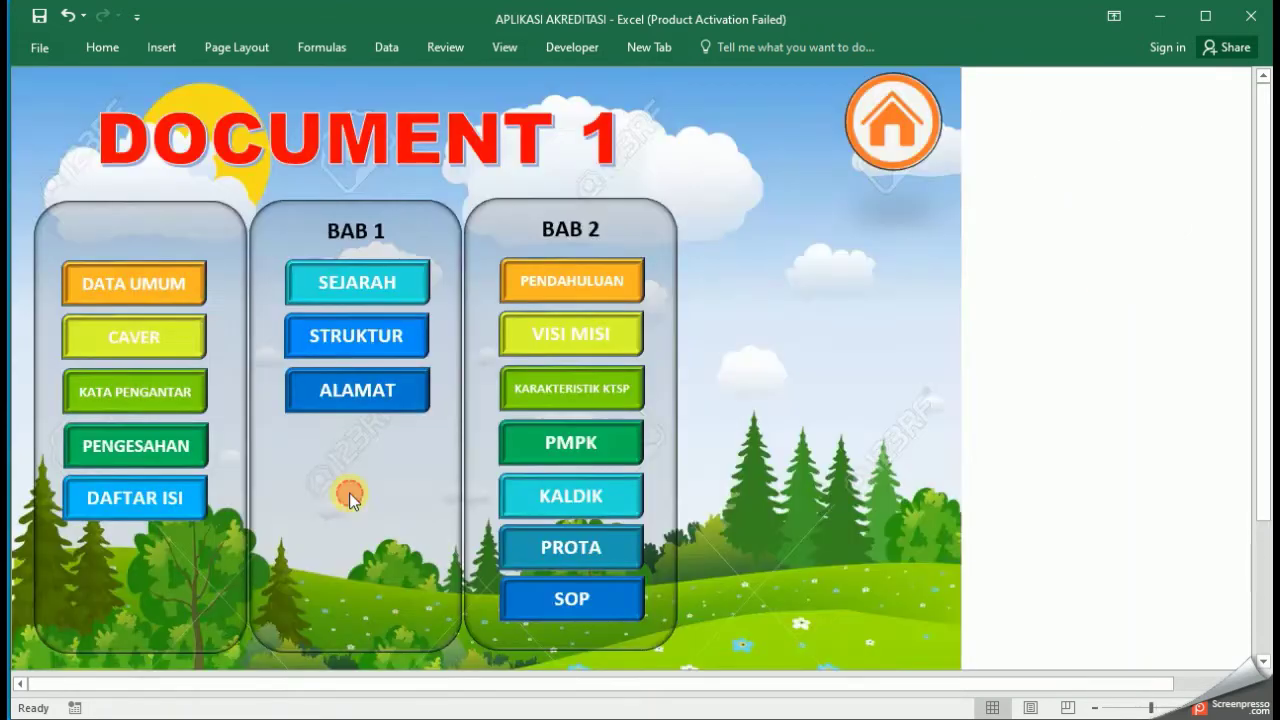
{"action": "left_click", "coordinate": [583, 548]}
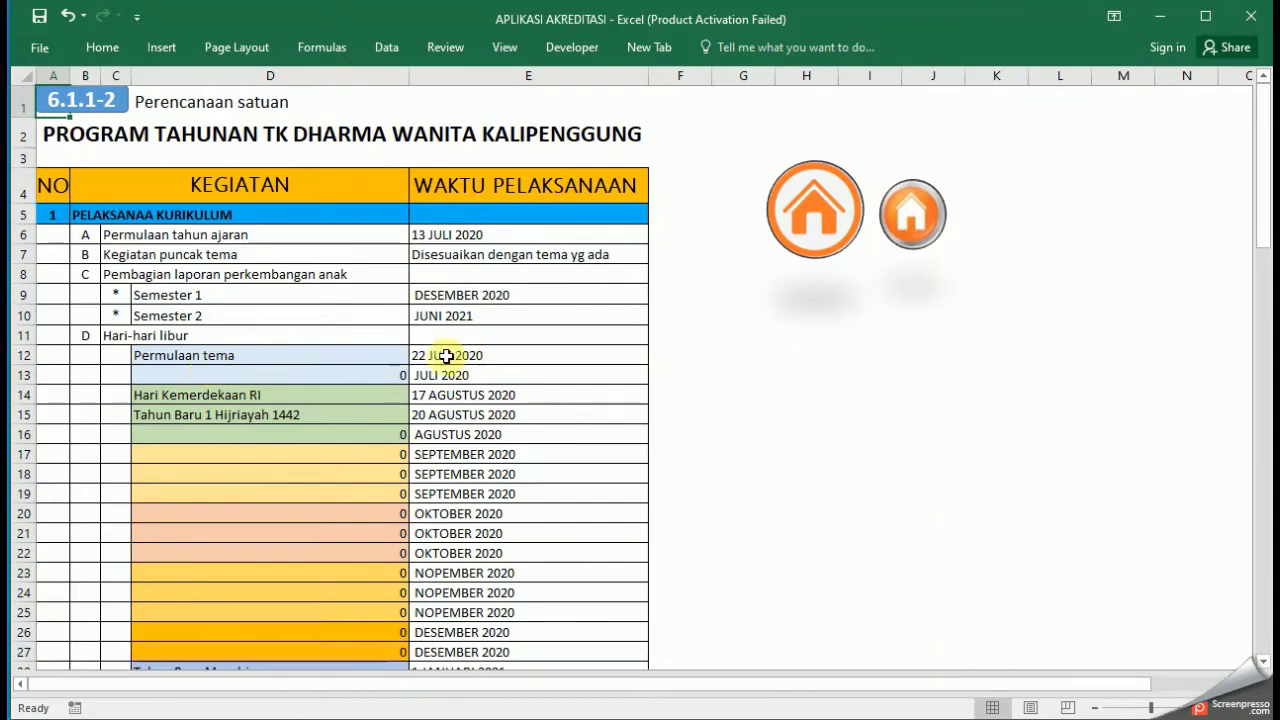
{"action": "left_click", "coordinate": [163, 363]}
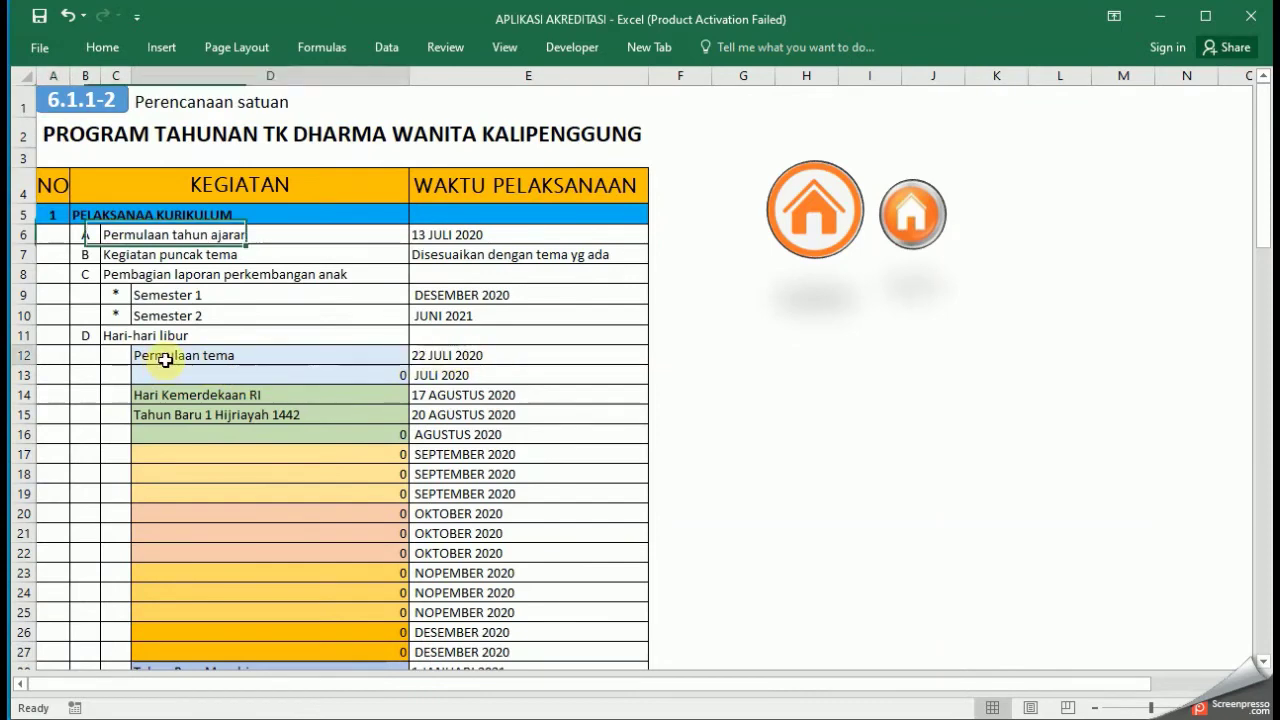
Step: Check the date beside Permulaan tema and the monthly holiday rows below it in the annual program
{"action": "left_click", "coordinate": [477, 355]}
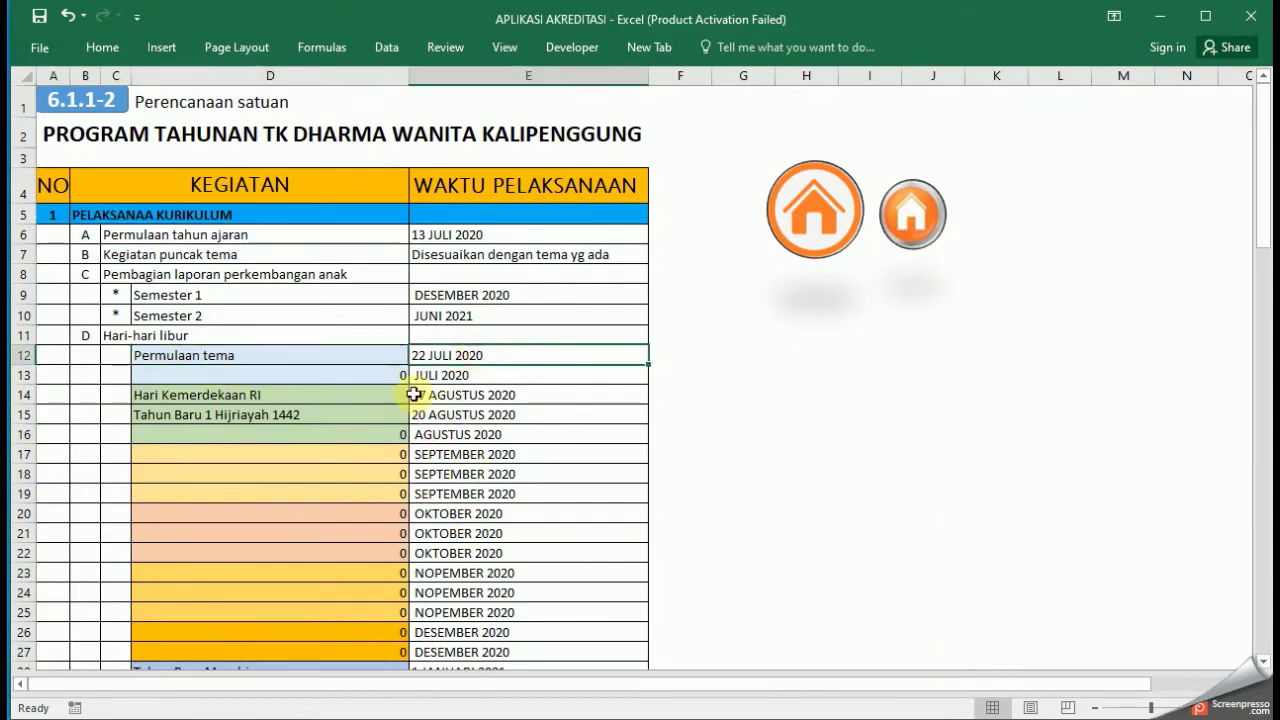
{"action": "scroll", "coordinate": [422, 535], "scroll_direction": "down", "scroll_amount": 3}
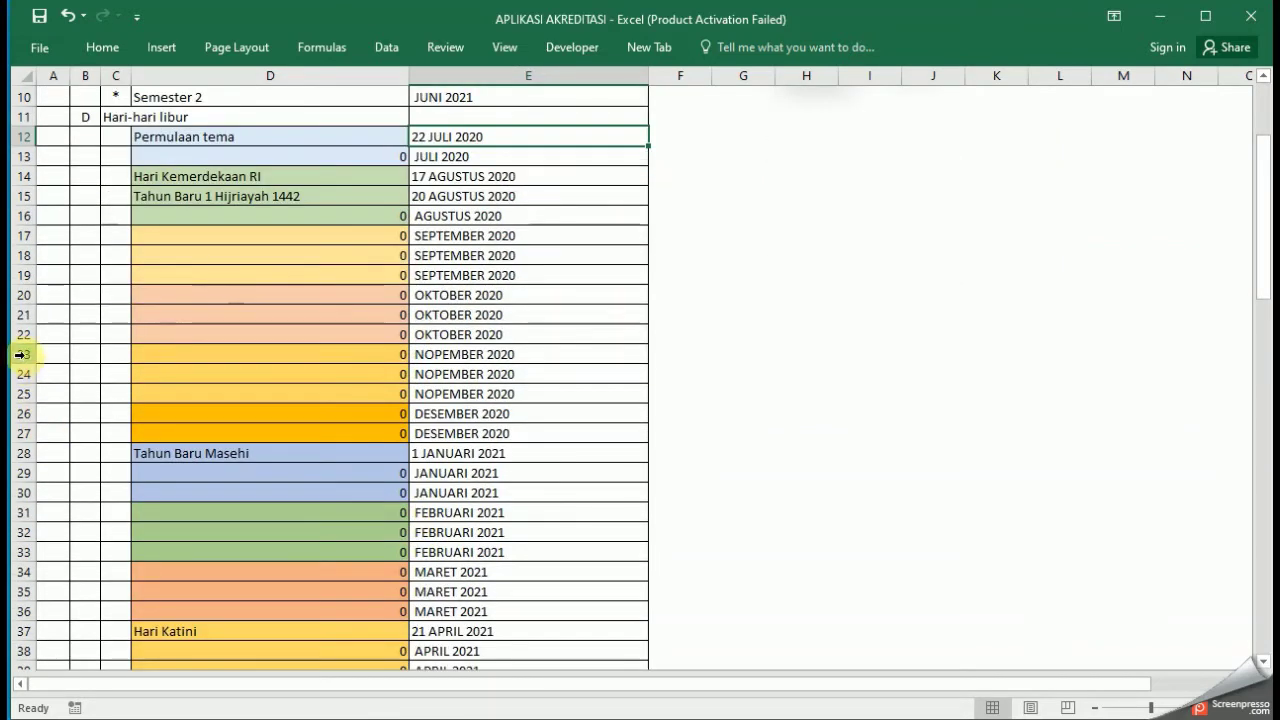
{"action": "left_click_drag", "start_coordinate": [20, 354], "coordinate": [22, 390]}
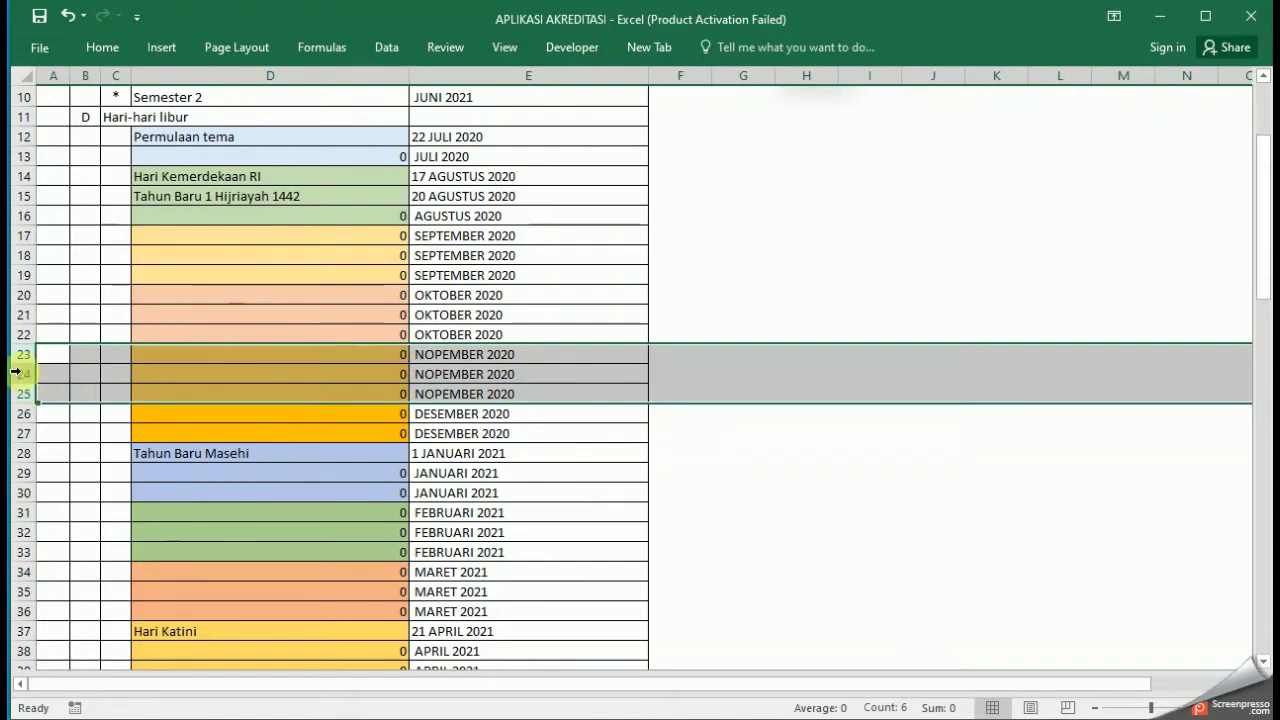
{"action": "right_click", "coordinate": [25, 355]}
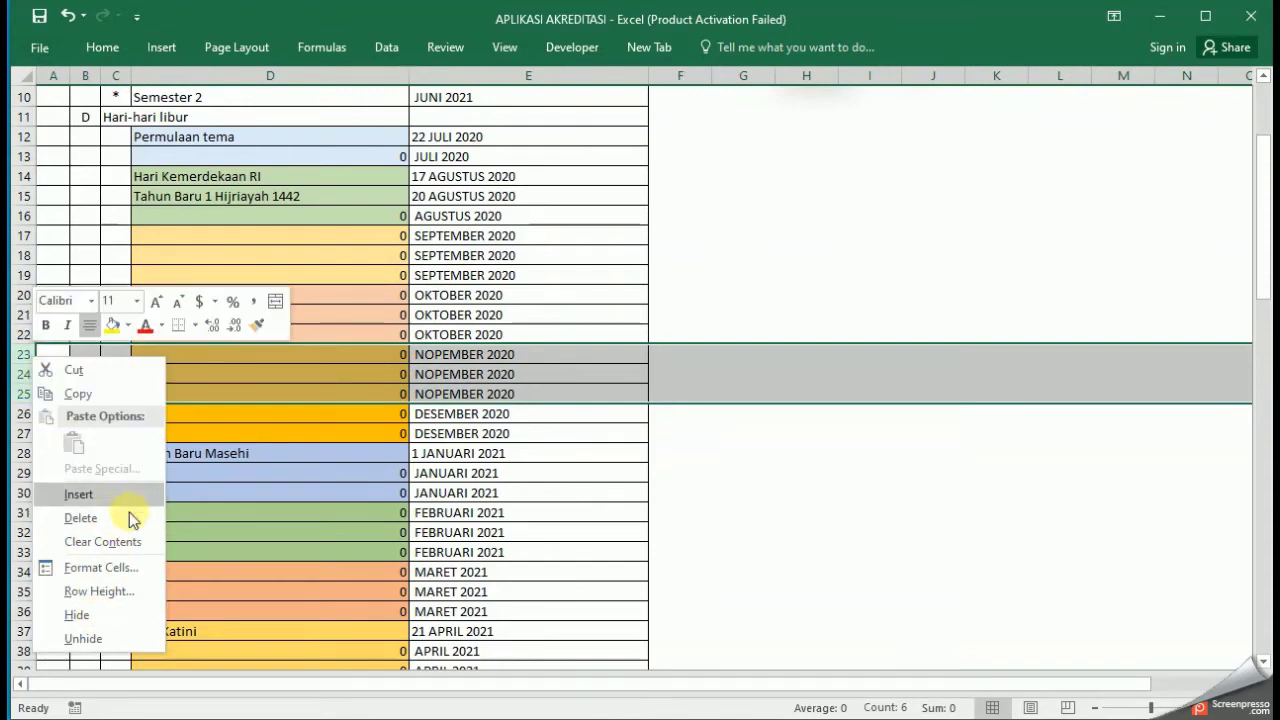
{"action": "left_click", "coordinate": [843, 520]}
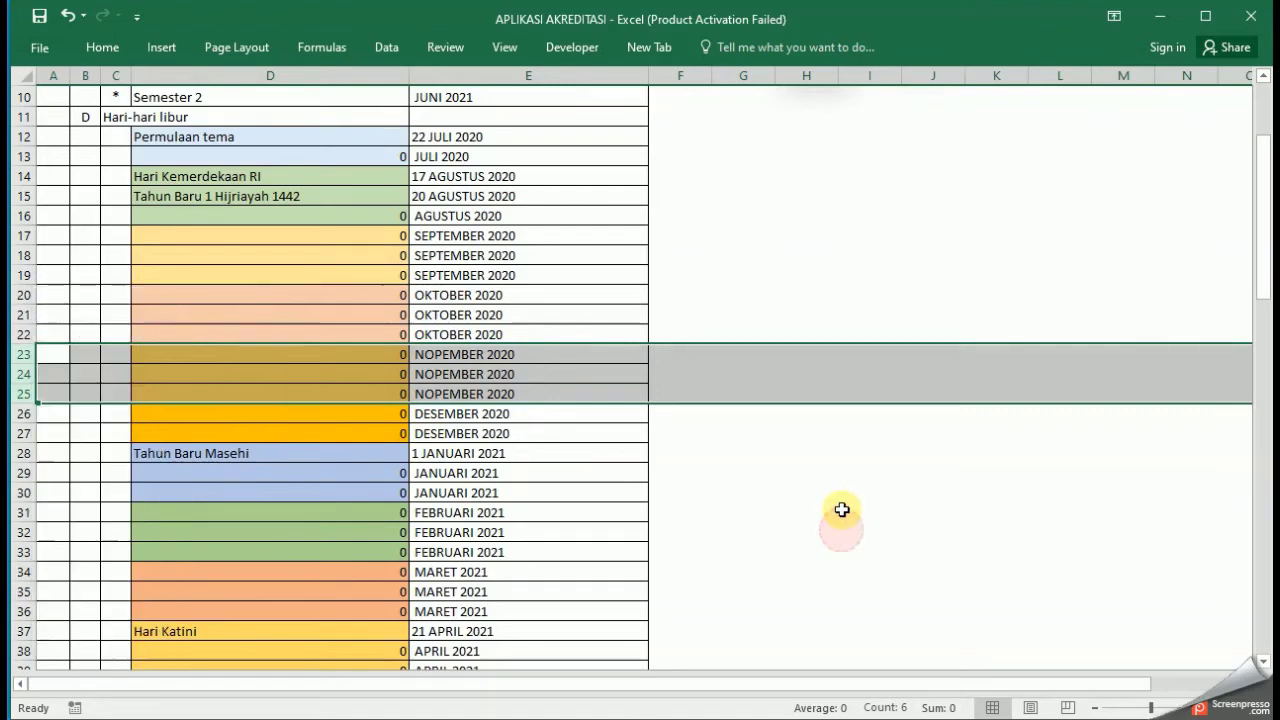
{"action": "left_click", "coordinate": [850, 510]}
Step: Return to Document 1 and open the SOP sheet
{"action": "scroll", "coordinate": [832, 400], "scroll_direction": "up", "scroll_amount": 3}
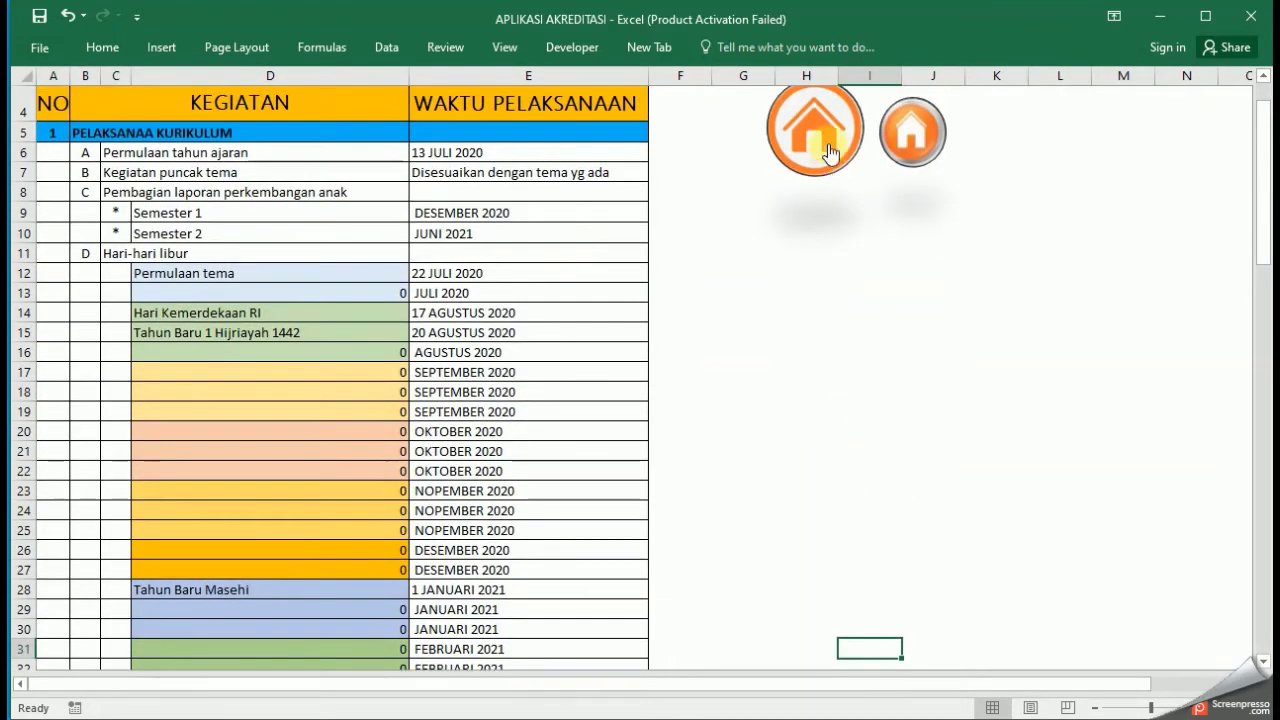
{"action": "left_click", "coordinate": [823, 140]}
{"action": "left_click", "coordinate": [332, 570]}
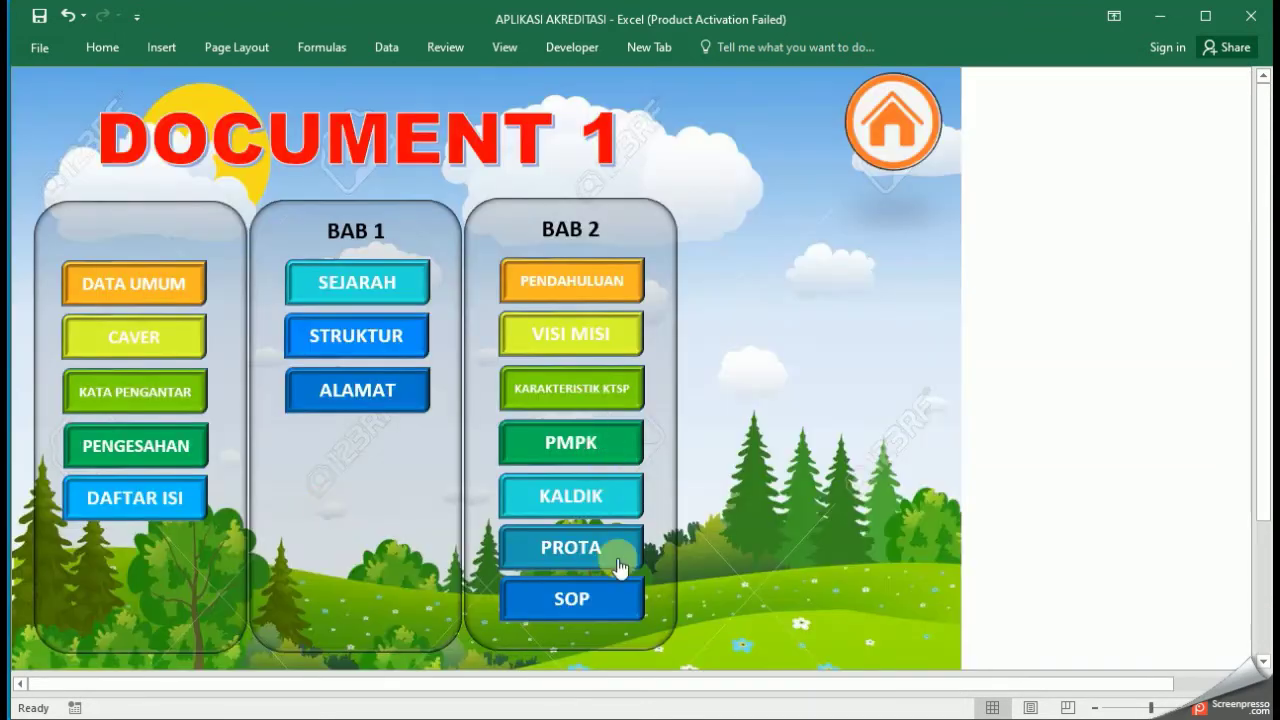
{"action": "left_click", "coordinate": [584, 600]}
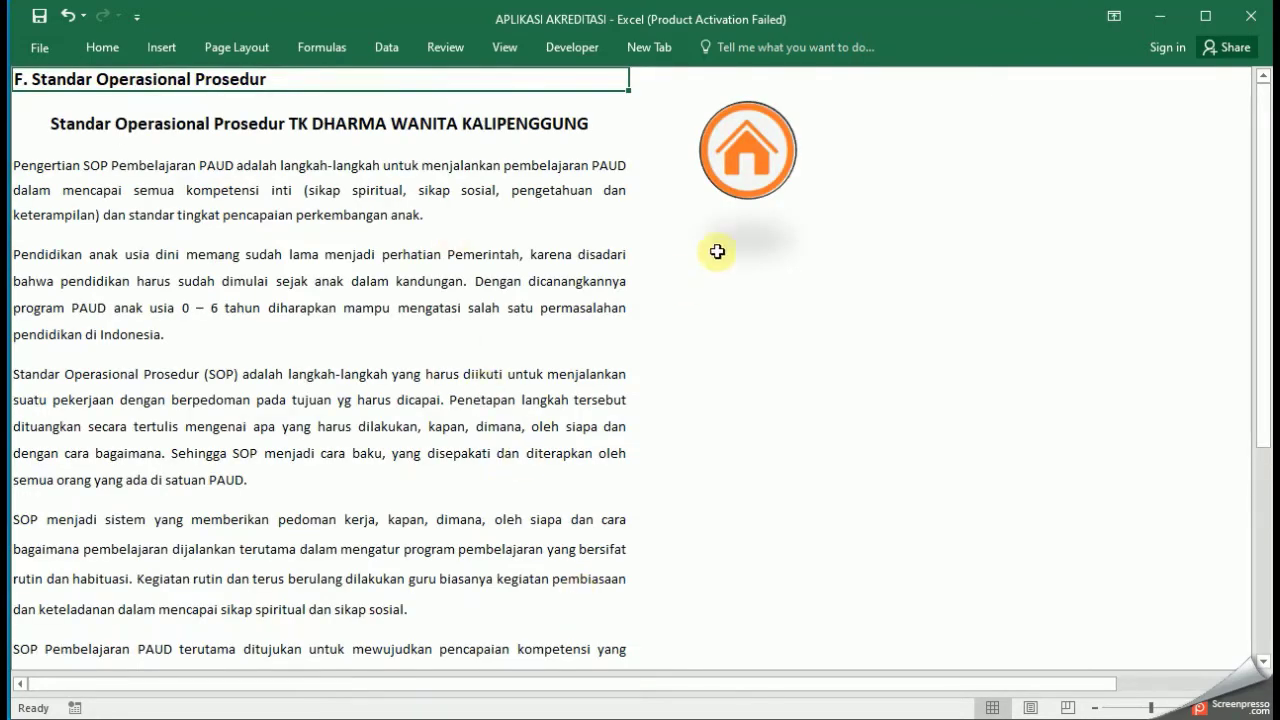
Step: Leave the SOP sheet and open Lampiran 1 - 4 from Document 2
{"action": "left_click", "coordinate": [757, 166]}
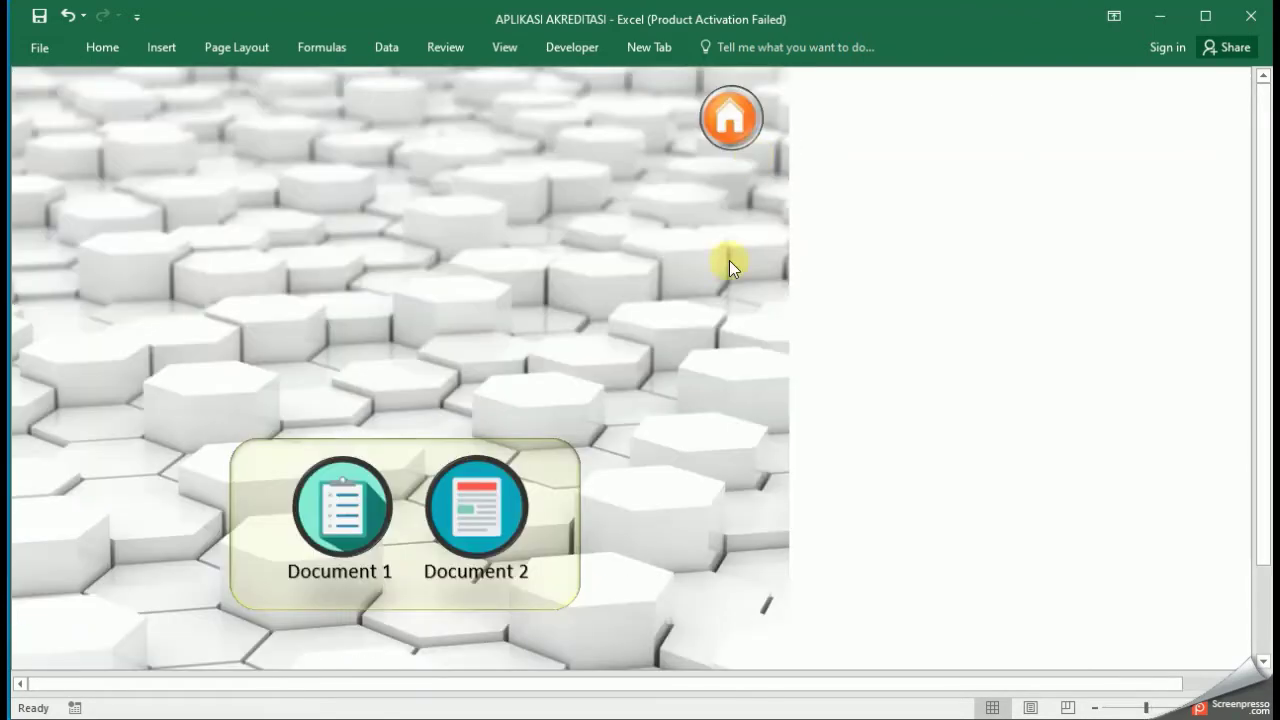
{"action": "left_click", "coordinate": [479, 515]}
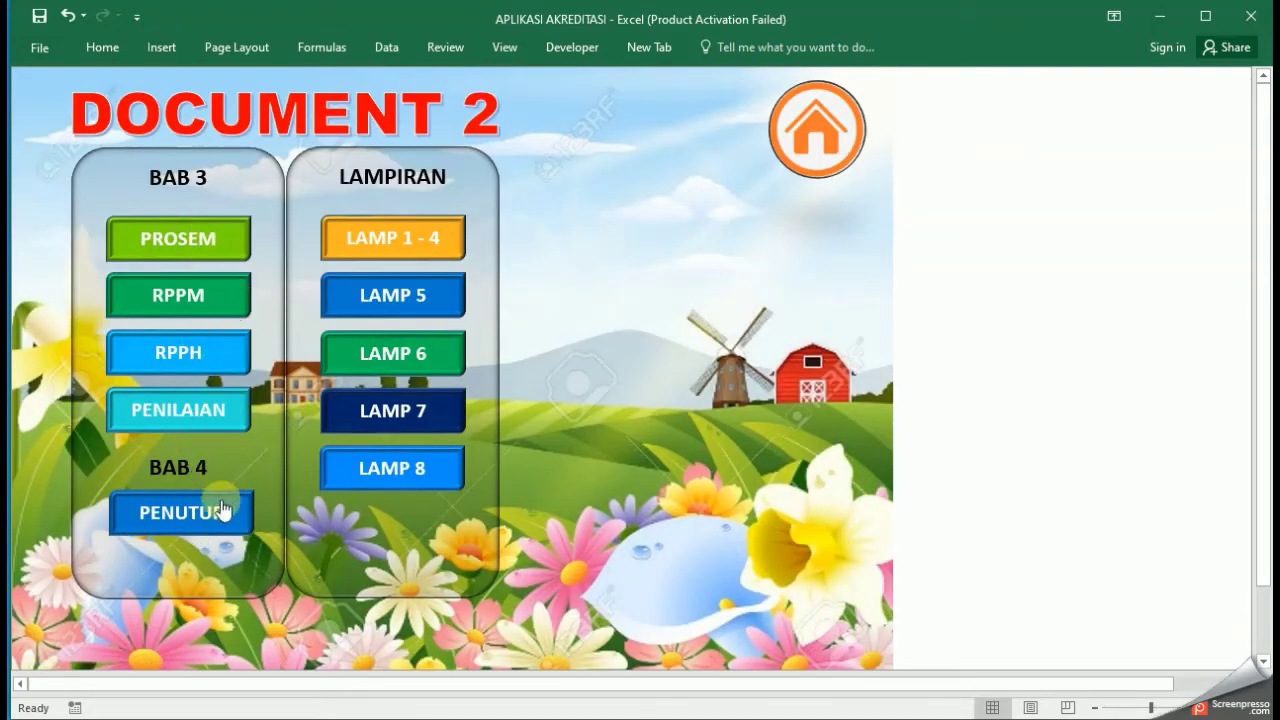
{"action": "left_click", "coordinate": [378, 248]}
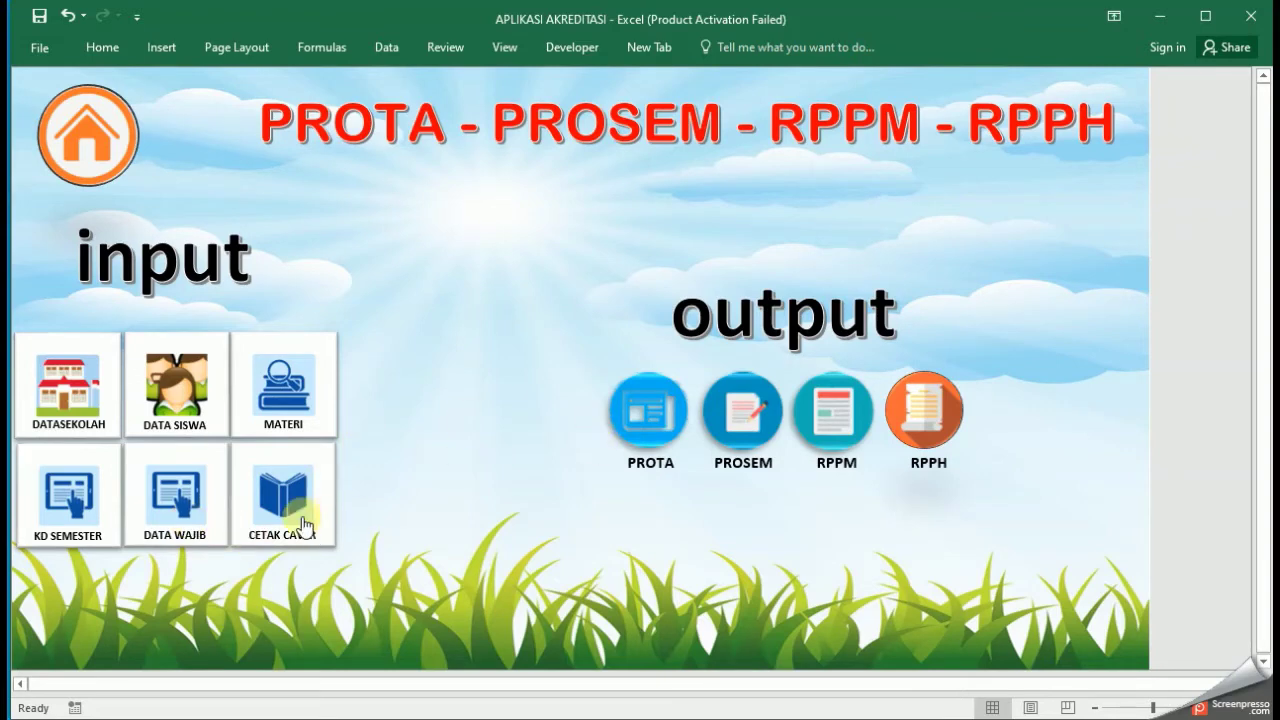
Step: Open the Data Wajib sheet and look through its Tema, Sub Tema and Sub Sub Tema table
{"action": "left_click", "coordinate": [189, 508]}
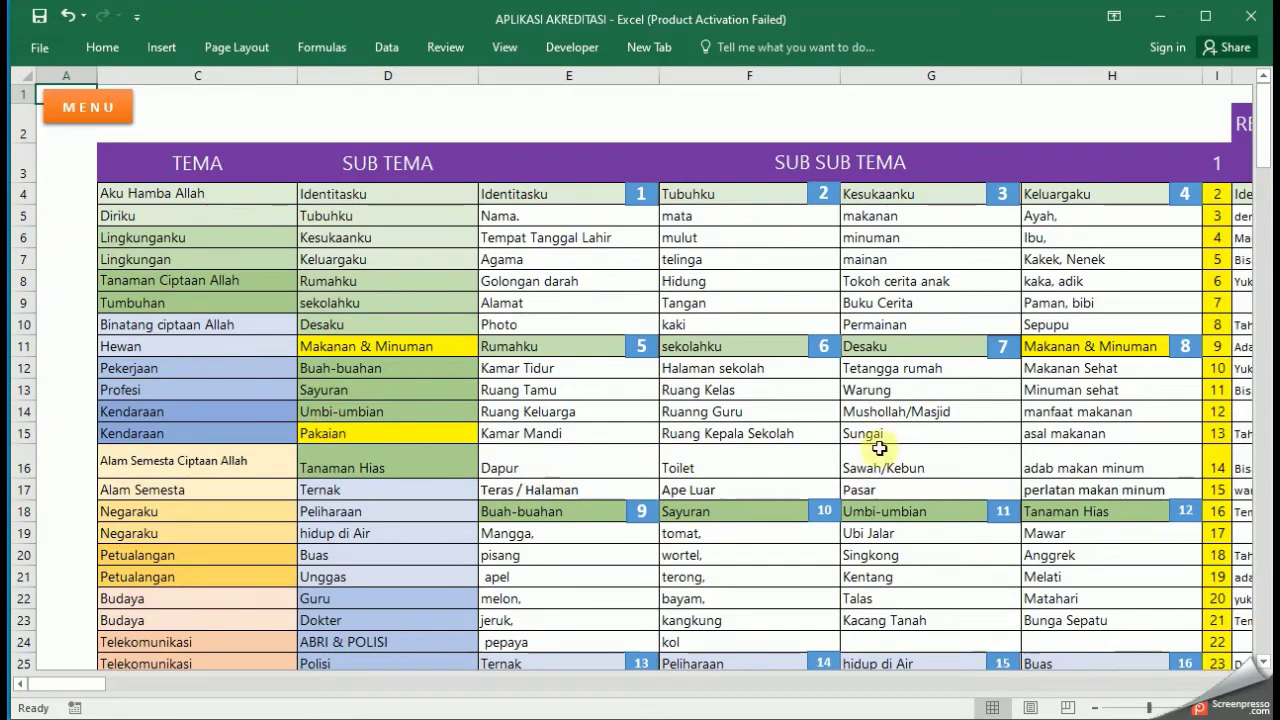
{"action": "scroll", "coordinate": [860, 425], "scroll_direction": "down", "scroll_amount": 3}
{"action": "scroll", "coordinate": [840, 410], "scroll_direction": "up", "scroll_amount": 3}
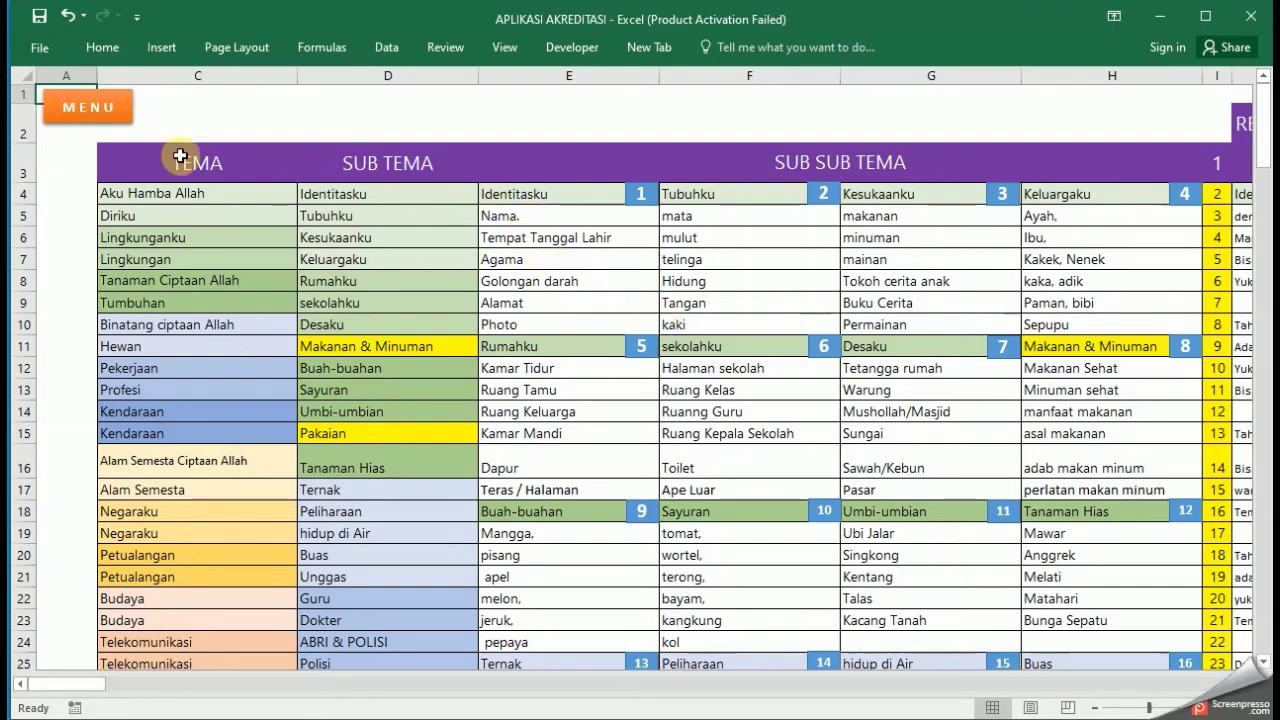
Step: Go back to Document 2, open Lampiran 6 and read through the Penataan Alat Bermain SOP down to its Prosedur Kerja section
{"action": "left_click", "coordinate": [110, 118]}
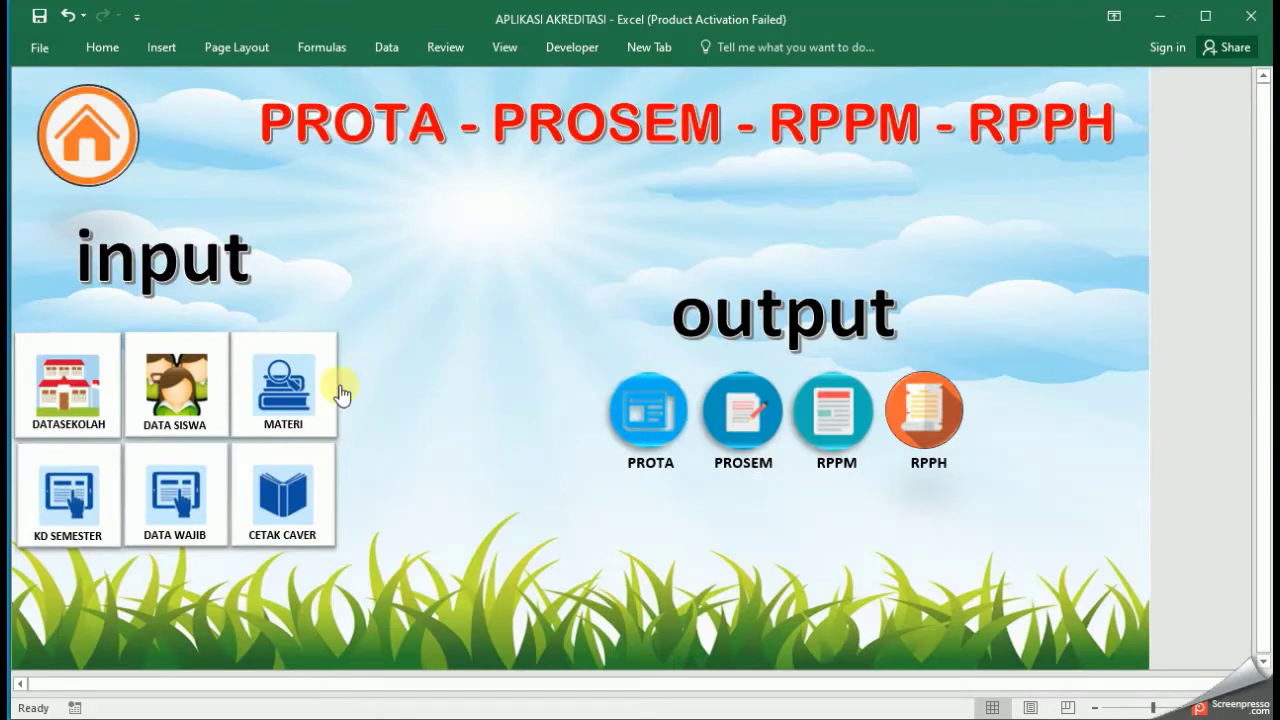
{"action": "left_click", "coordinate": [115, 153]}
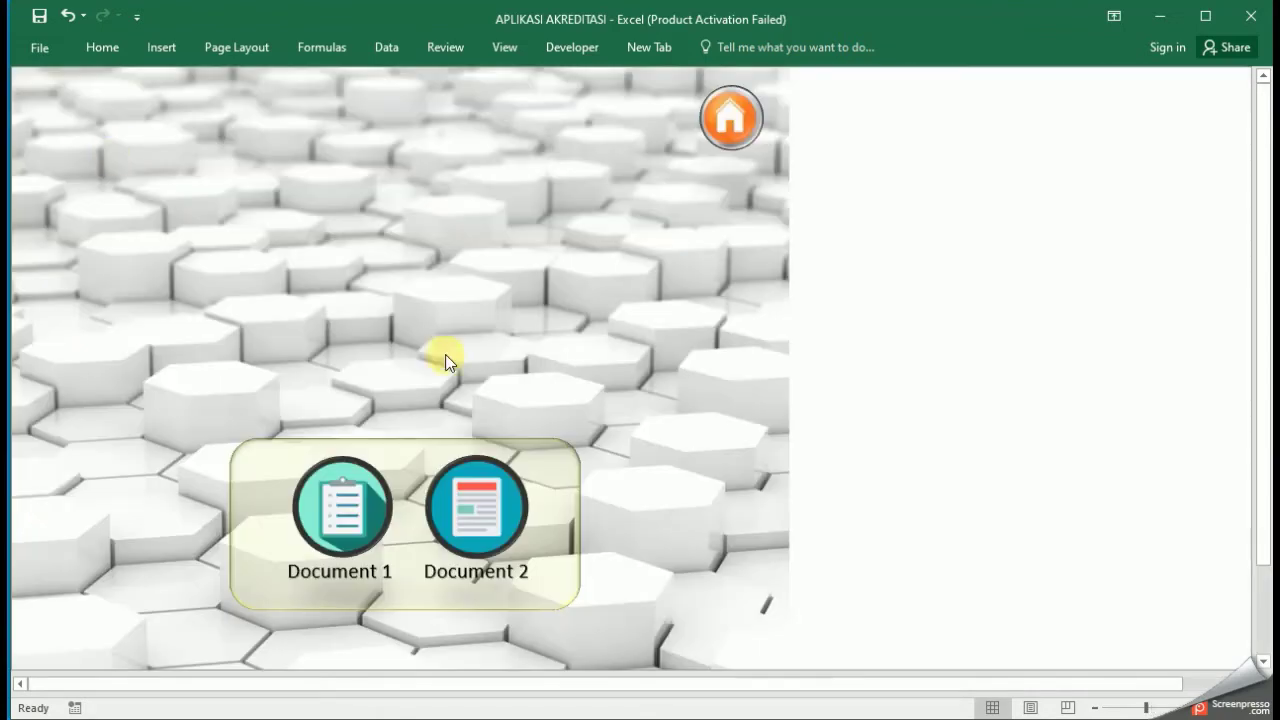
{"action": "left_click", "coordinate": [508, 508]}
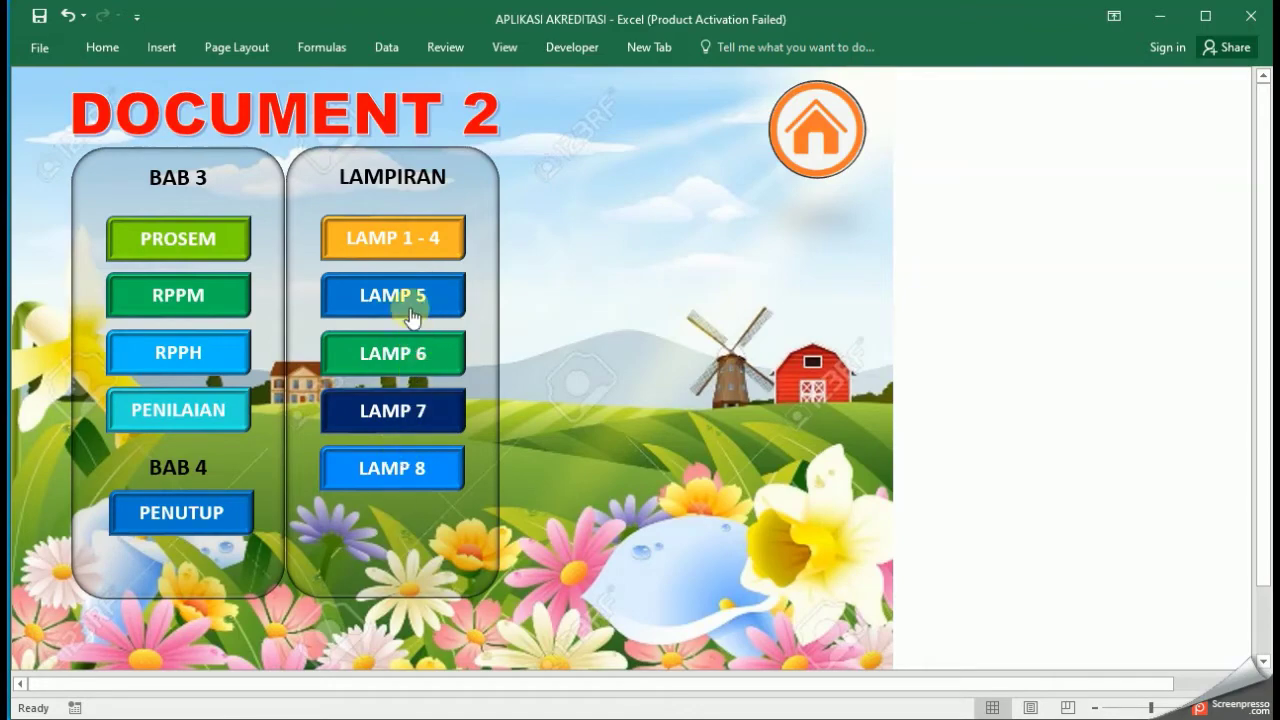
{"action": "left_click", "coordinate": [402, 348]}
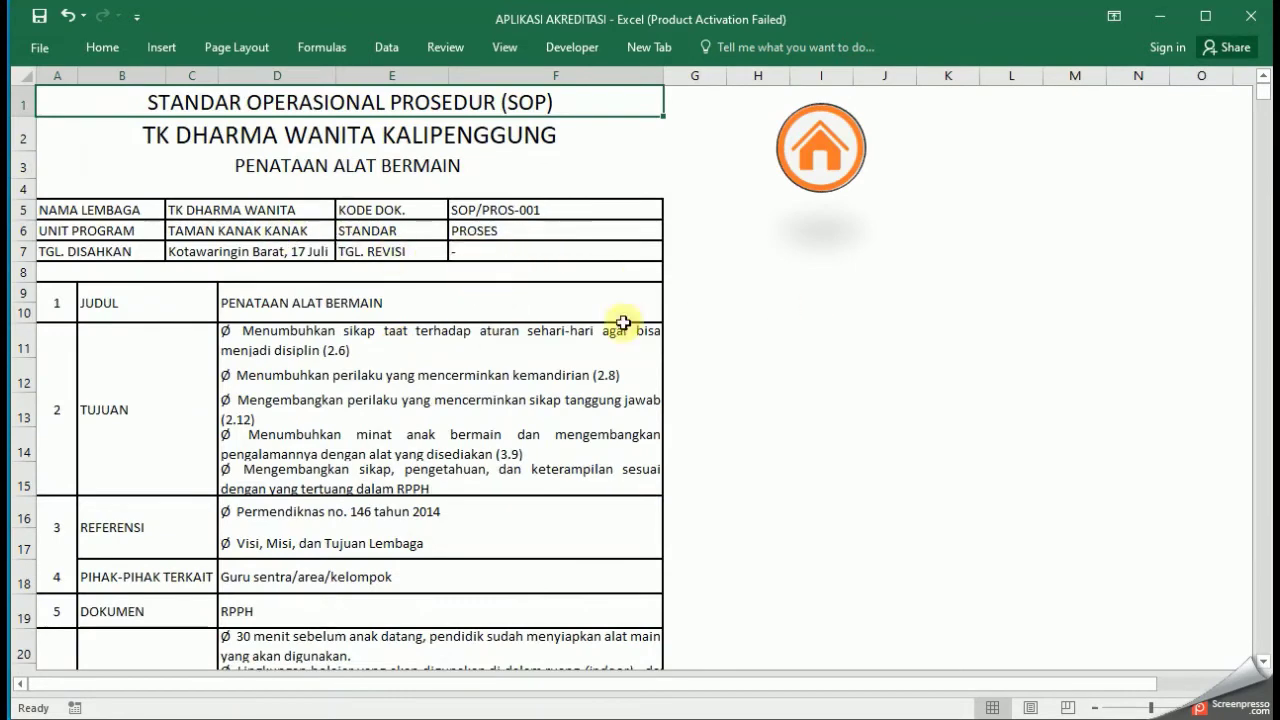
{"action": "scroll", "coordinate": [490, 340], "scroll_direction": "down", "scroll_amount": 5}
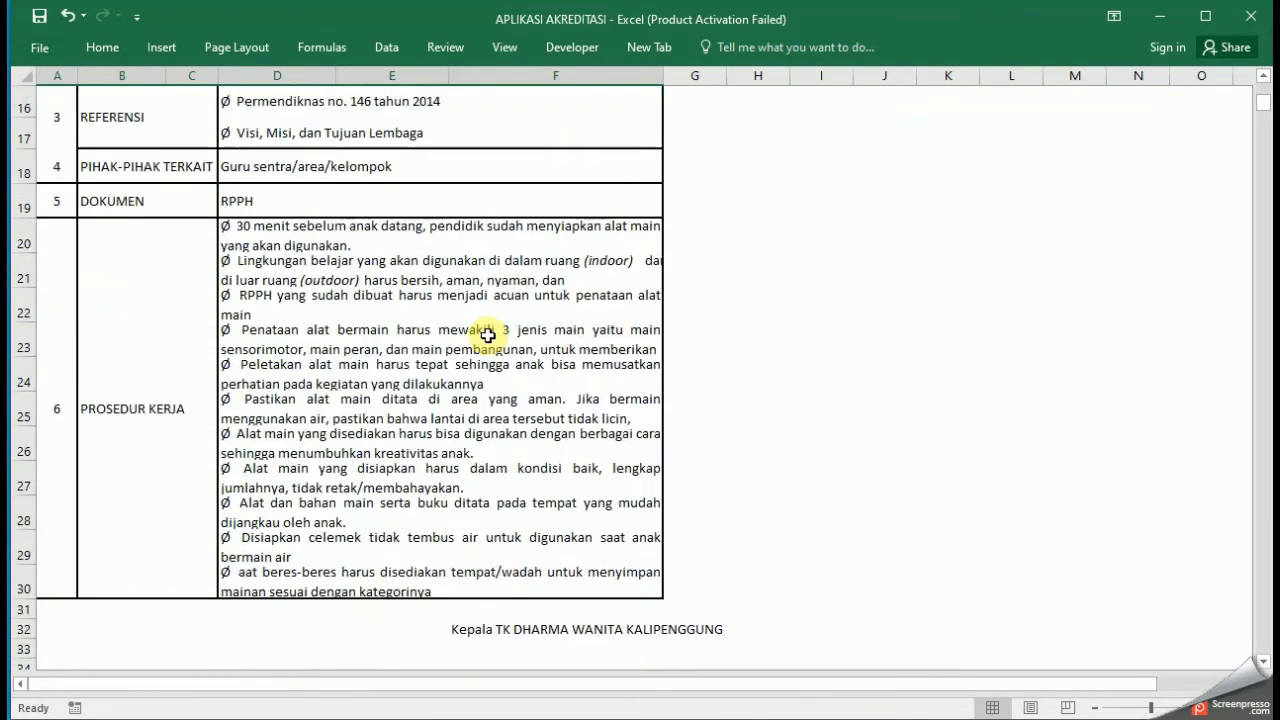
{"action": "scroll", "coordinate": [488, 336], "scroll_direction": "up", "scroll_amount": 5}
{"action": "scroll", "coordinate": [487, 335], "scroll_direction": "down", "scroll_amount": 5}
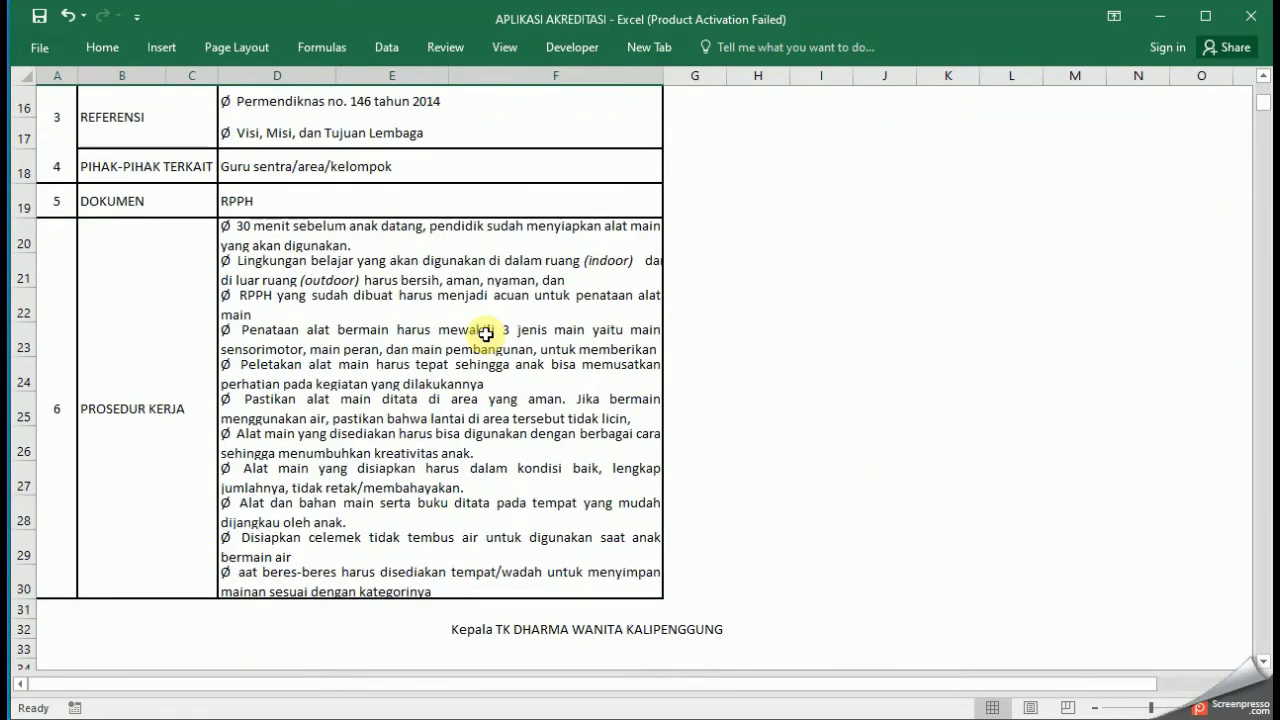
{"action": "scroll", "coordinate": [486, 334], "scroll_direction": "down", "scroll_amount": 4}
{"action": "scroll", "coordinate": [485, 334], "scroll_direction": "up", "scroll_amount": 9}
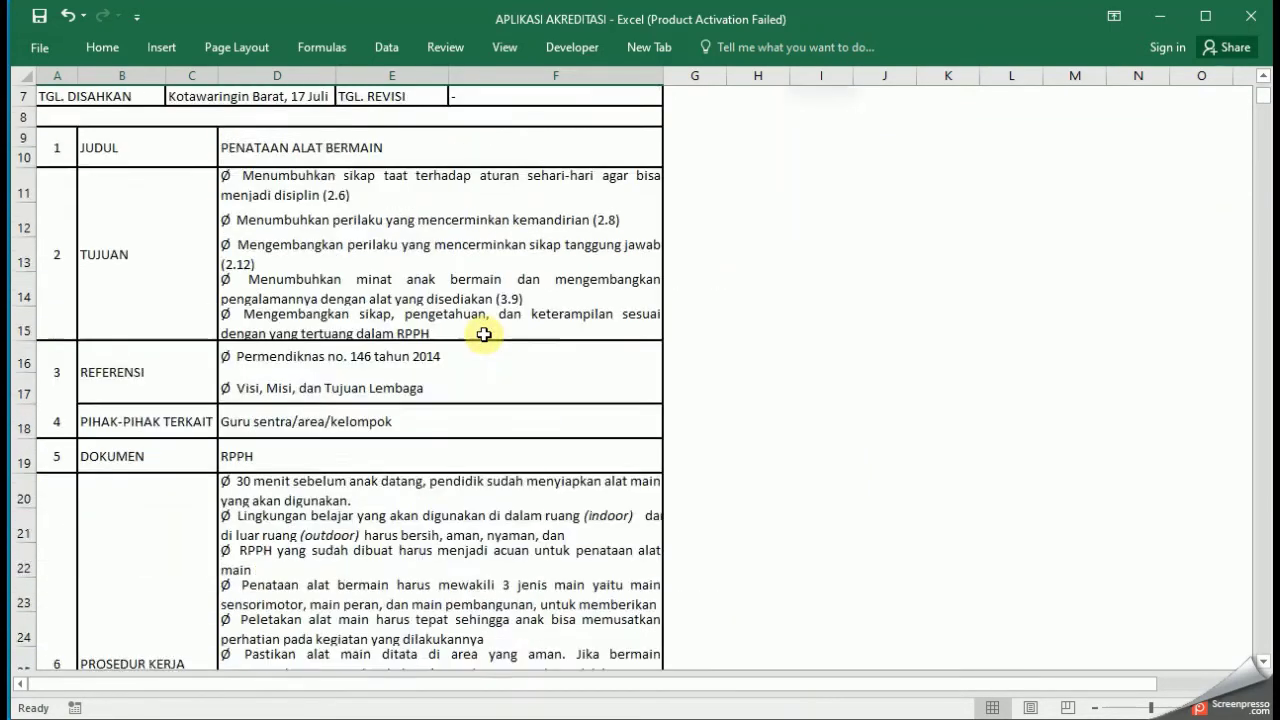
Step: Open Lampiran 7 from Document 2 and examine the Tata Tertib Siswa rules on school hours and absence
{"action": "left_click", "coordinate": [830, 137]}
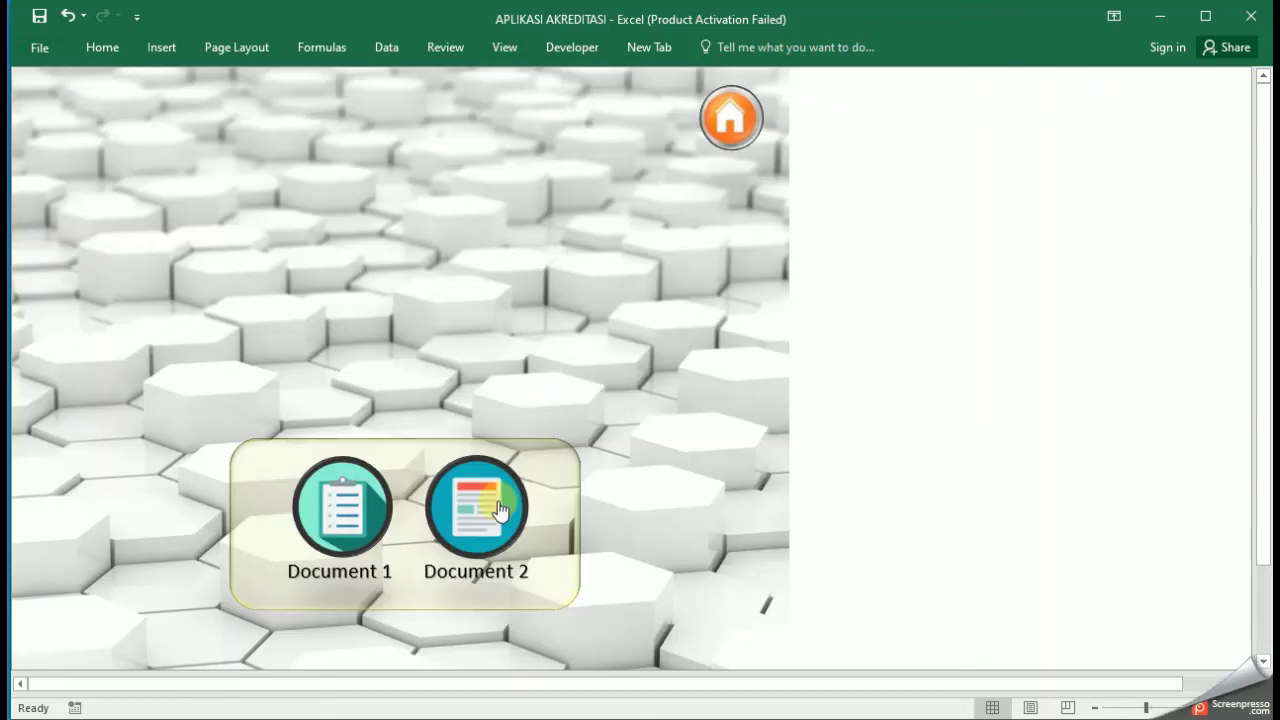
{"action": "left_click", "coordinate": [484, 499]}
{"action": "left_click", "coordinate": [400, 414]}
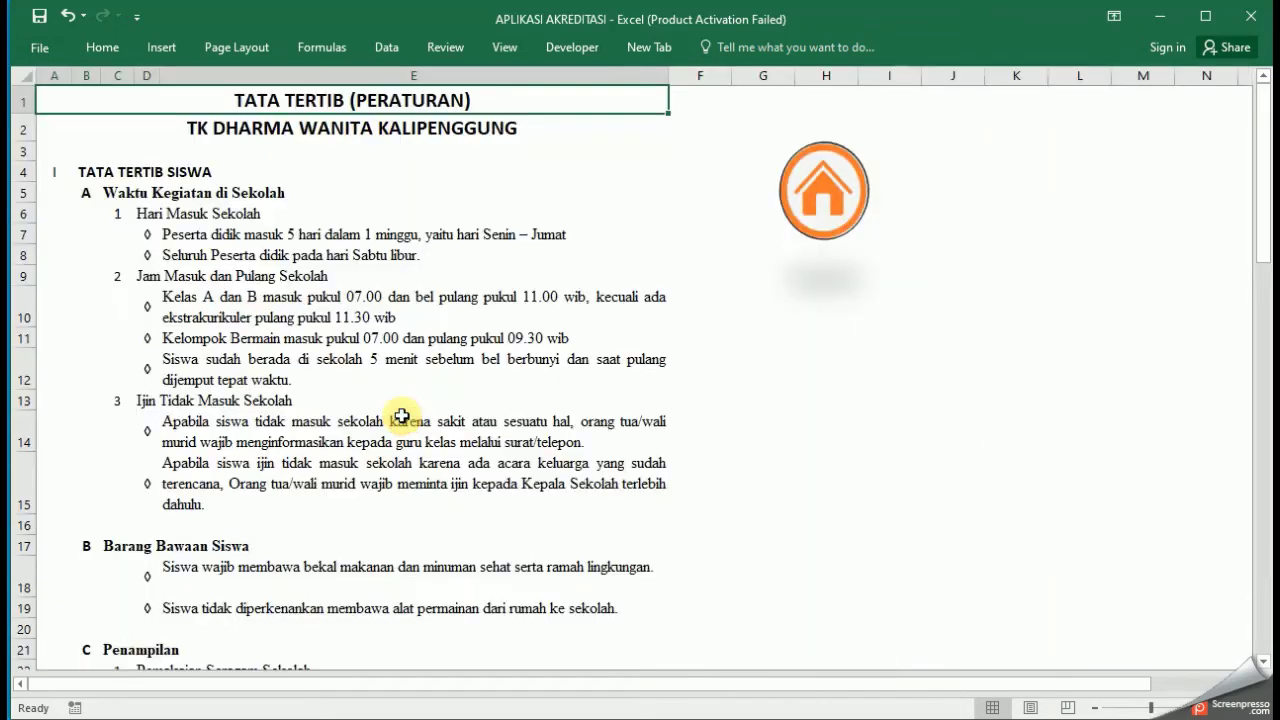
{"action": "left_click_drag", "start_coordinate": [415, 252], "coordinate": [414, 531]}
{"action": "left_click", "coordinate": [452, 368]}
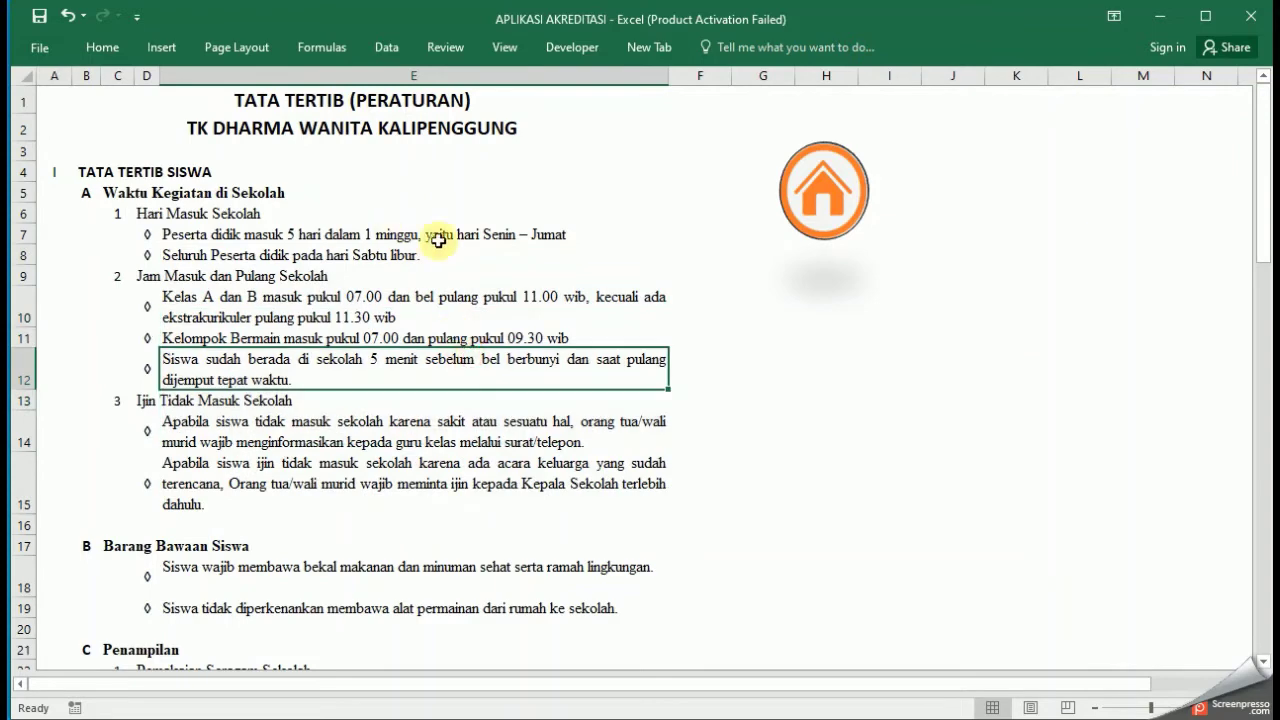
Step: Open Lampiran 8 from Document 2 and look through the decree's attachment listing the Document I - II drafting team
{"action": "left_click", "coordinate": [838, 193]}
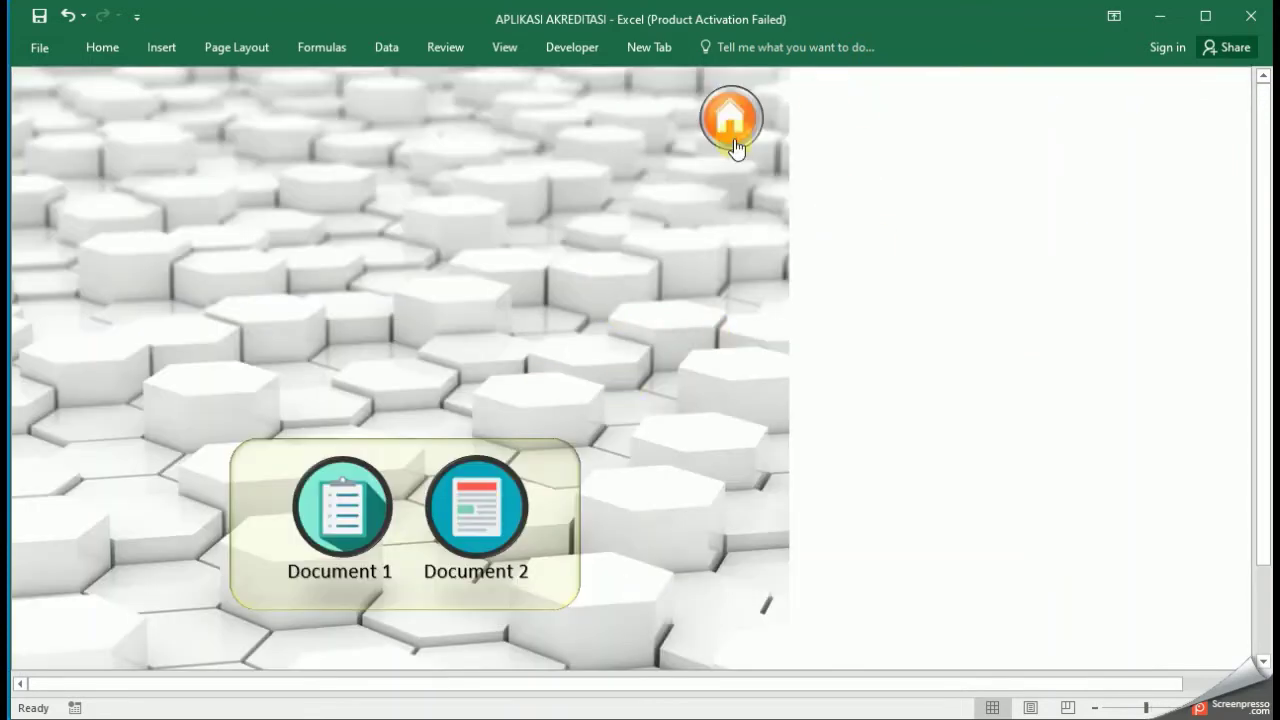
{"action": "left_click", "coordinate": [476, 510]}
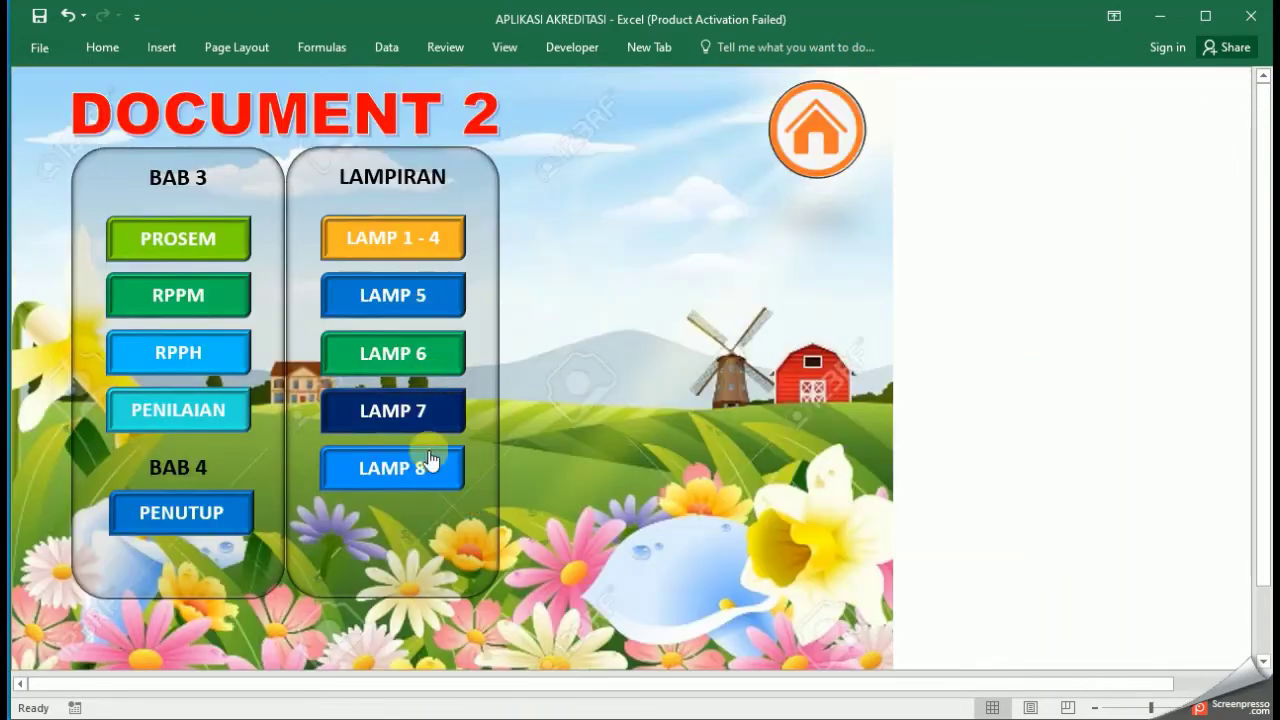
{"action": "left_click", "coordinate": [395, 479]}
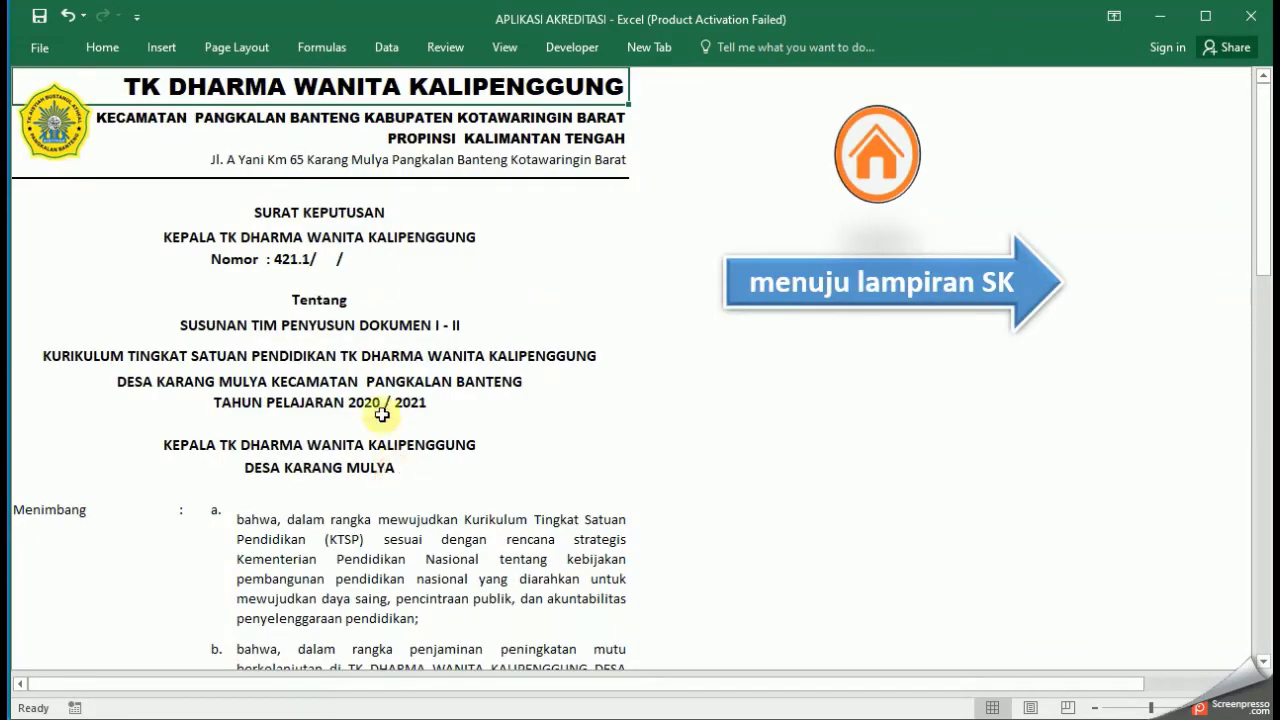
{"action": "left_click", "coordinate": [932, 305]}
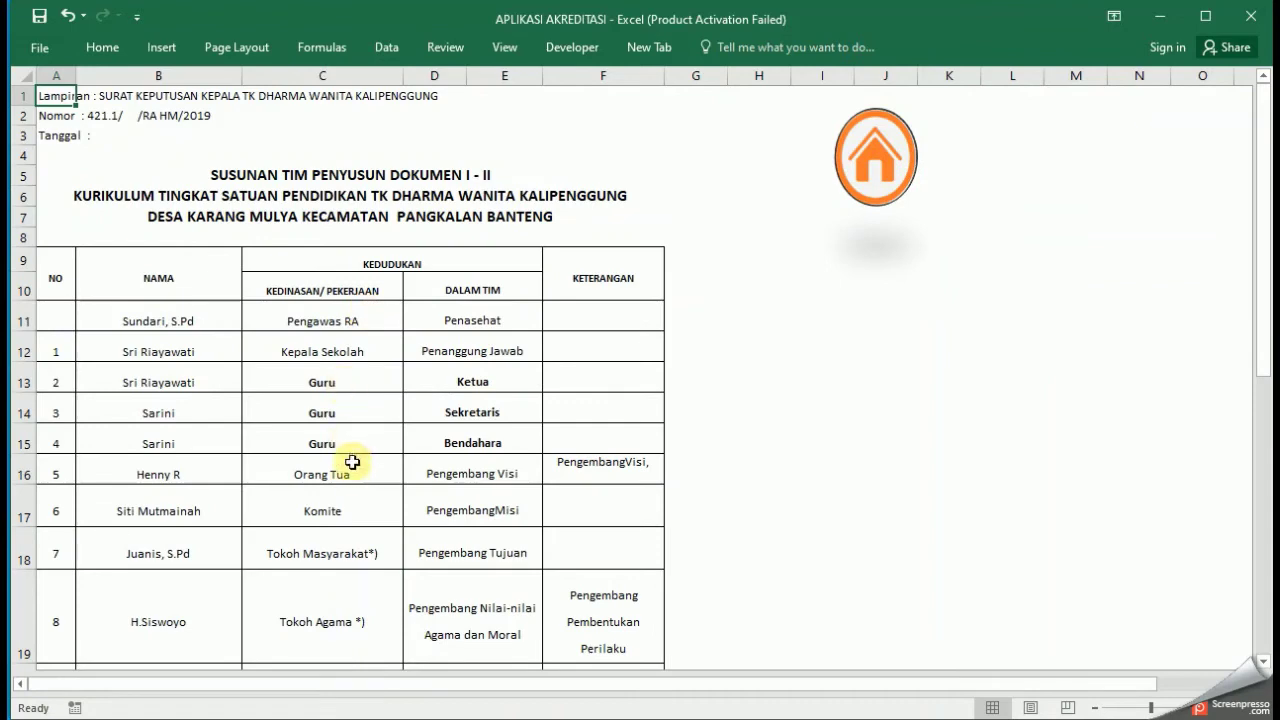
{"action": "scroll", "coordinate": [350, 470], "scroll_direction": "down", "scroll_amount": 5}
{"action": "scroll", "coordinate": [350, 470], "scroll_direction": "up", "scroll_amount": 5}
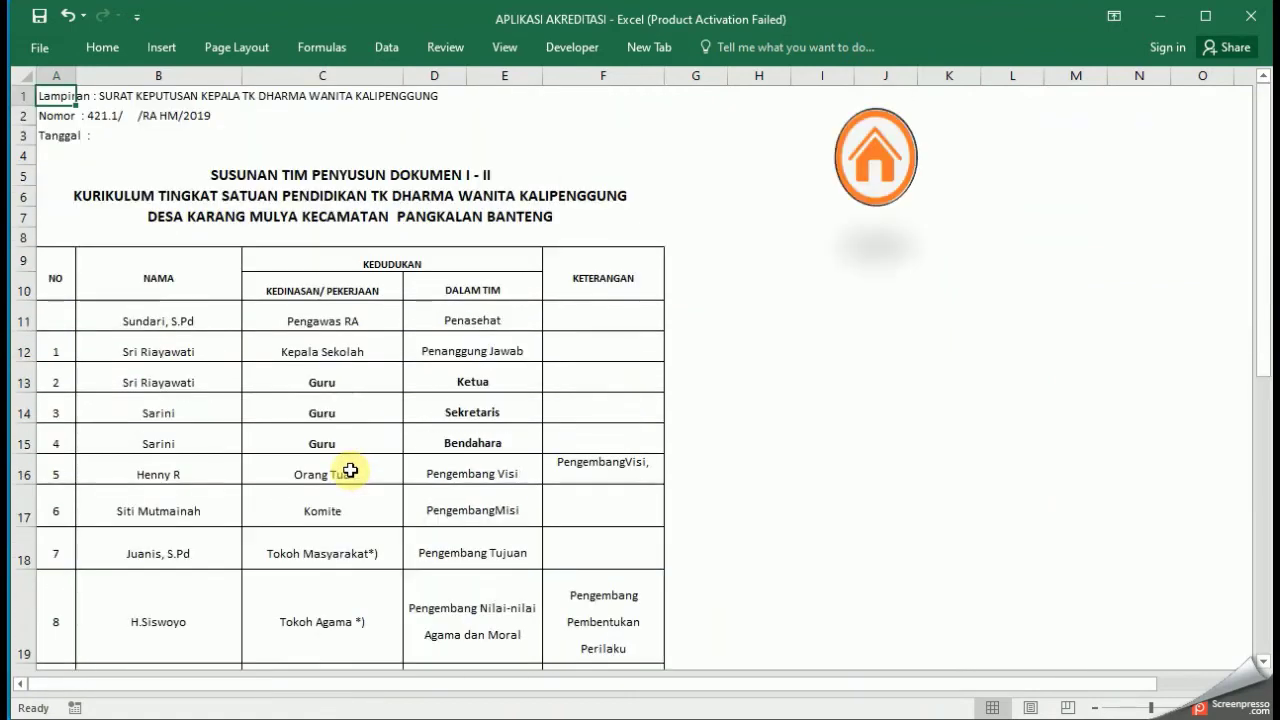
Step: Return to the Standar 2 menu and open the 2.2.1 Acuan kurikulum sheet
{"action": "left_click", "coordinate": [885, 163]}
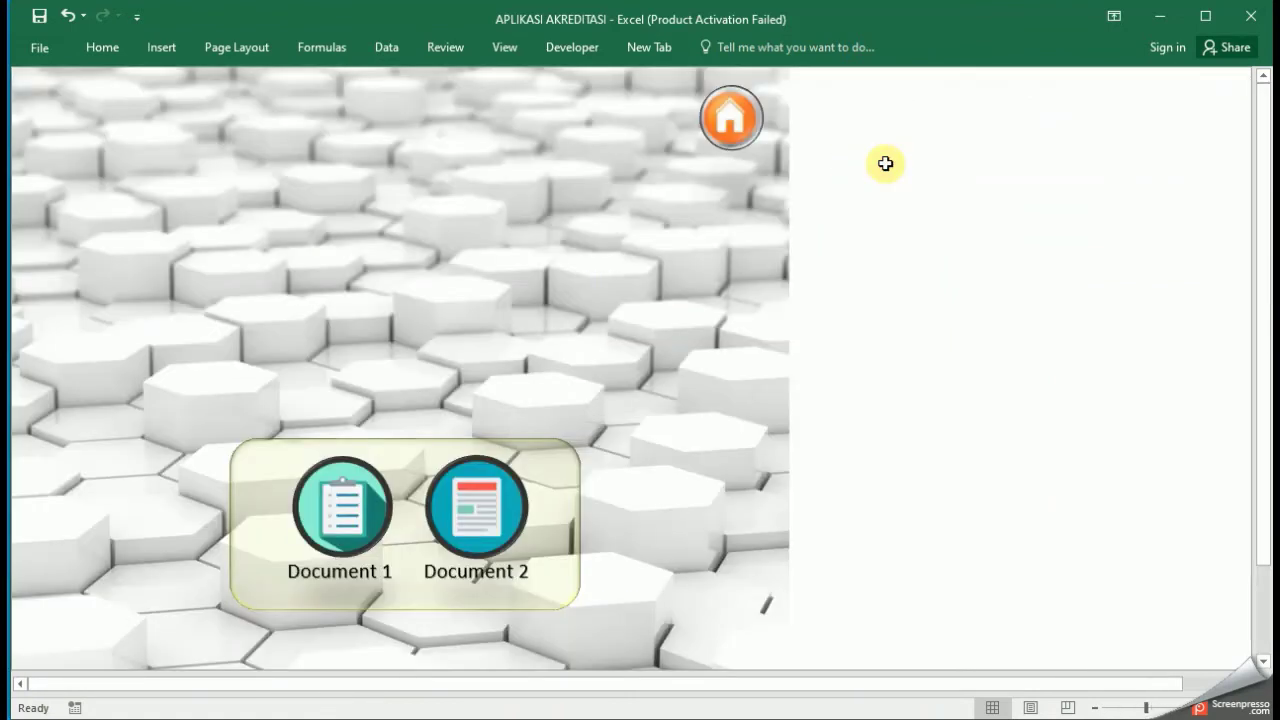
{"action": "left_click", "coordinate": [740, 120]}
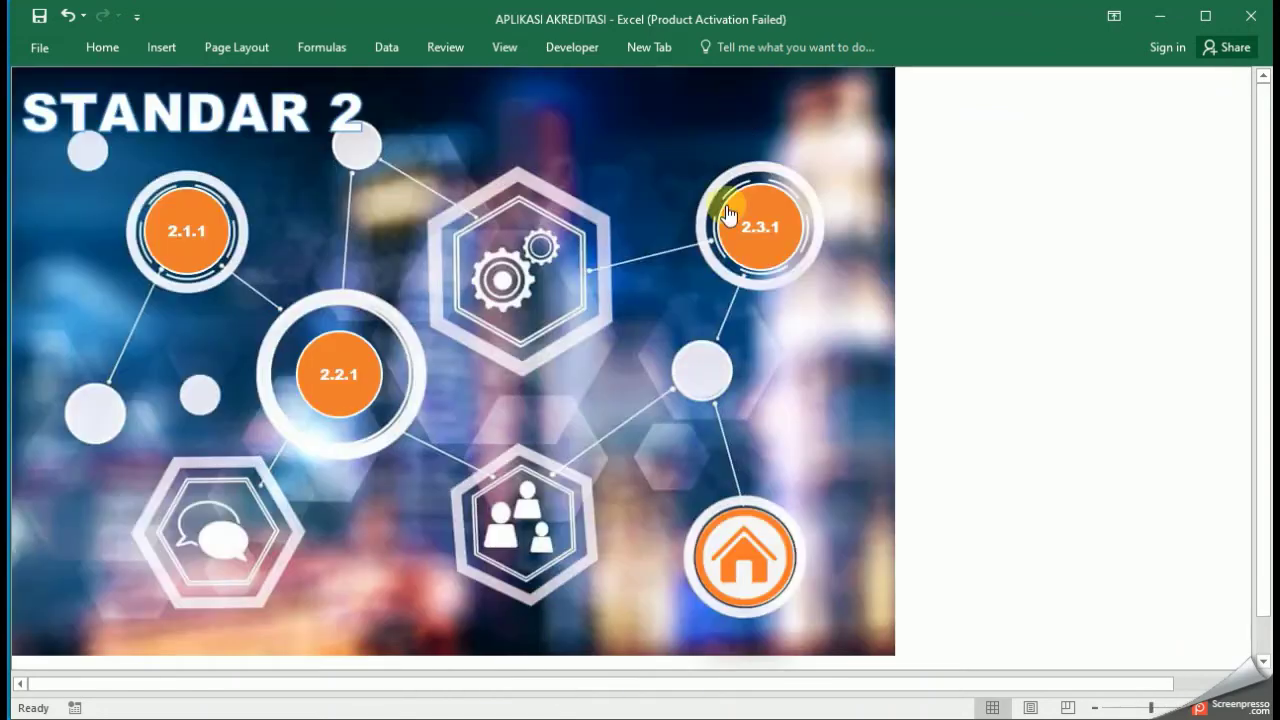
{"action": "left_click", "coordinate": [339, 390]}
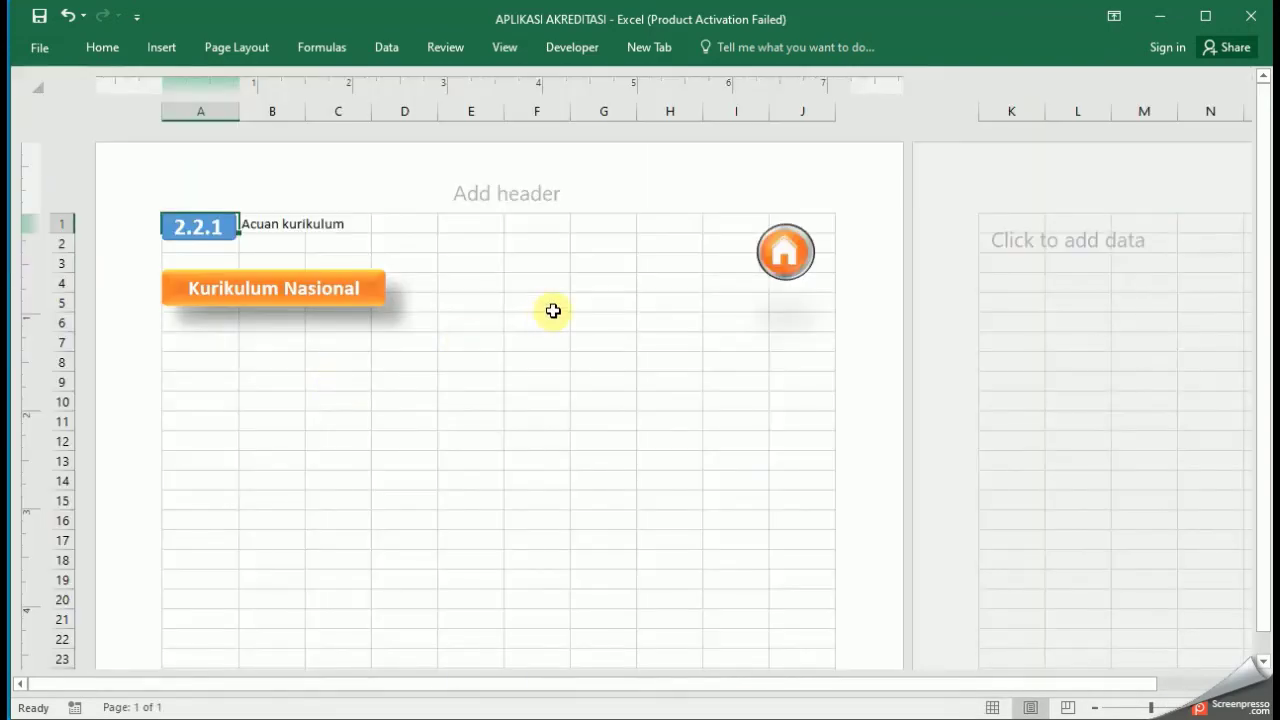
{"action": "left_click", "coordinate": [553, 311]}
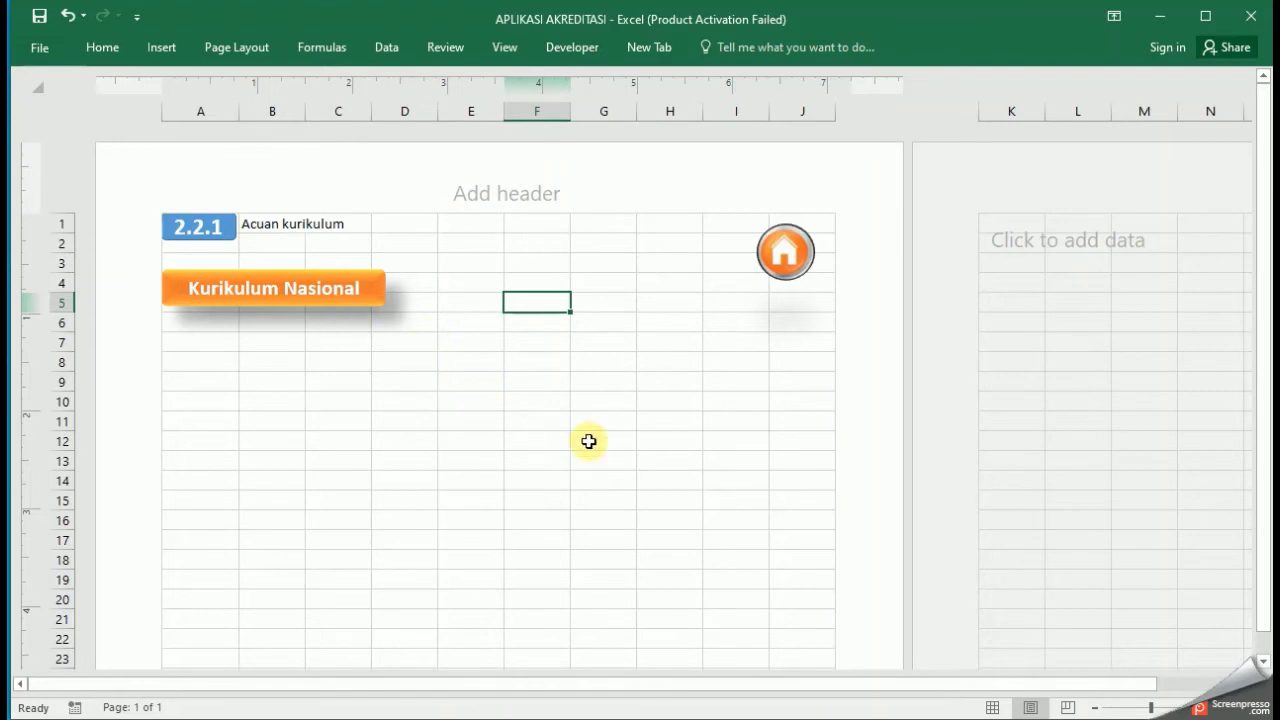
Step: Open the 2.3.1 sheet from Standar 2 and select the first eight Nama Siswa entries of Kelompok A
{"action": "left_click", "coordinate": [780, 252]}
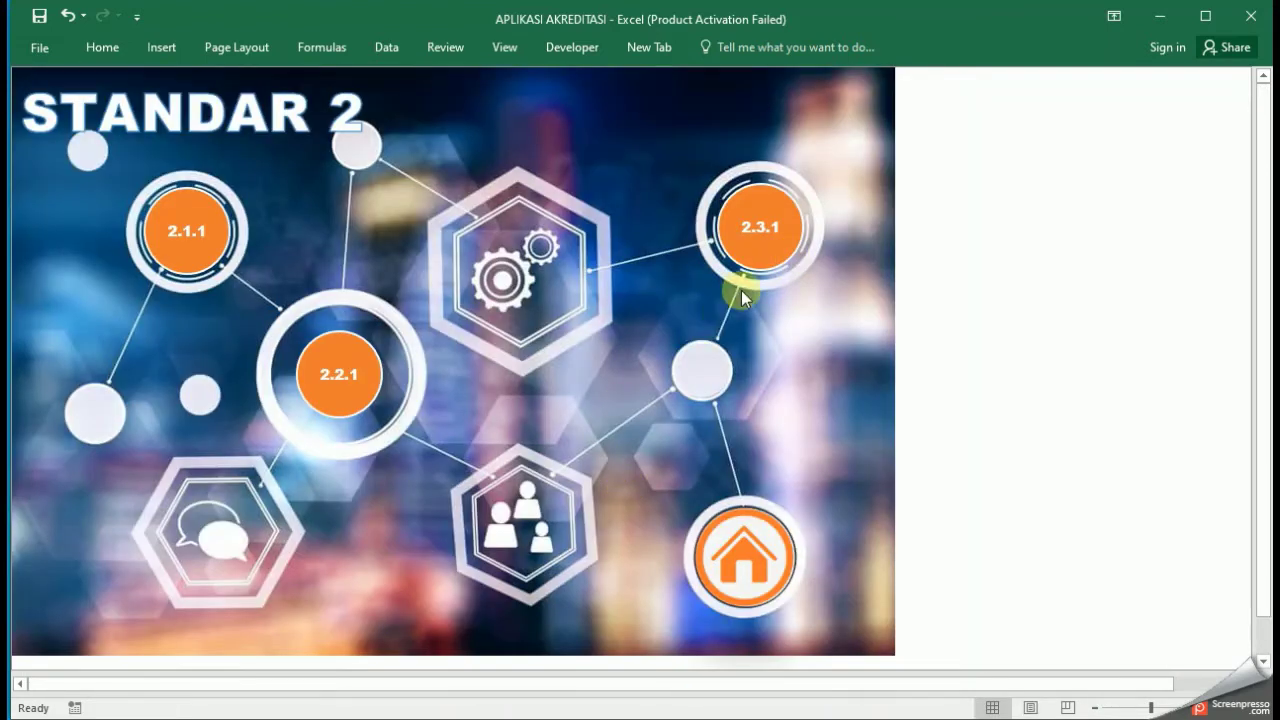
{"action": "left_click", "coordinate": [771, 245]}
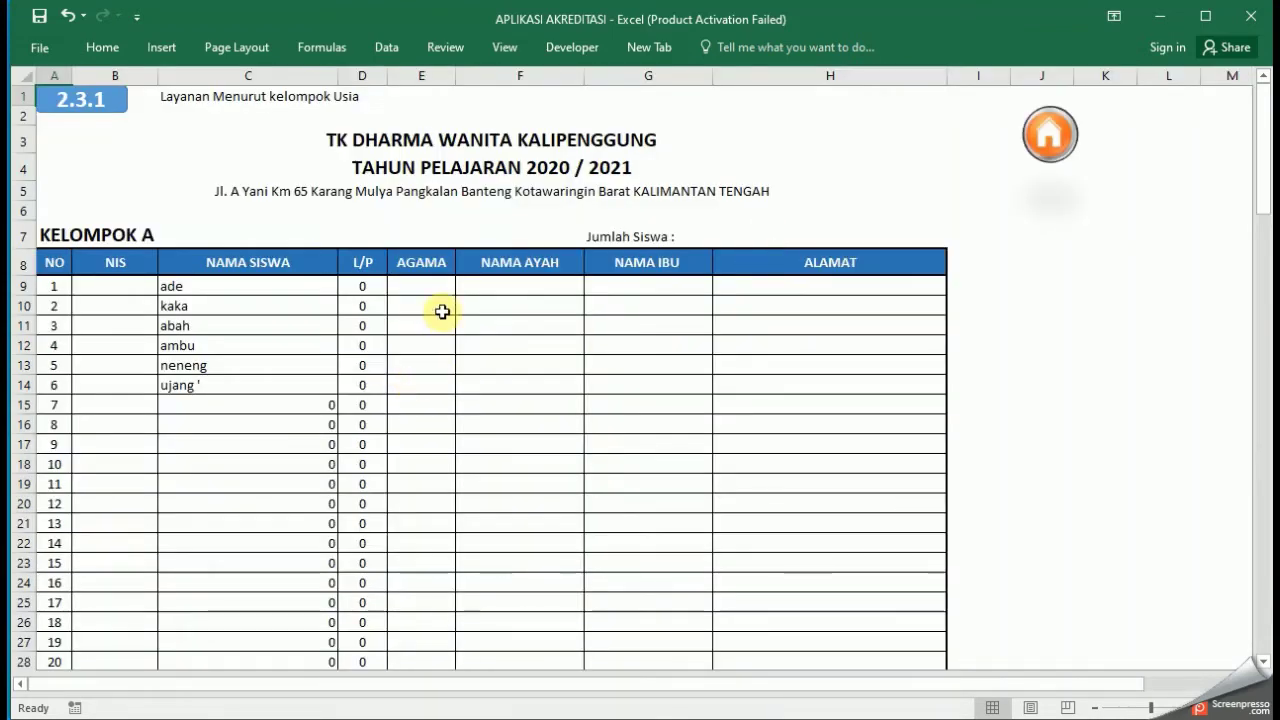
{"action": "left_click_drag", "start_coordinate": [240, 286], "coordinate": [256, 420]}
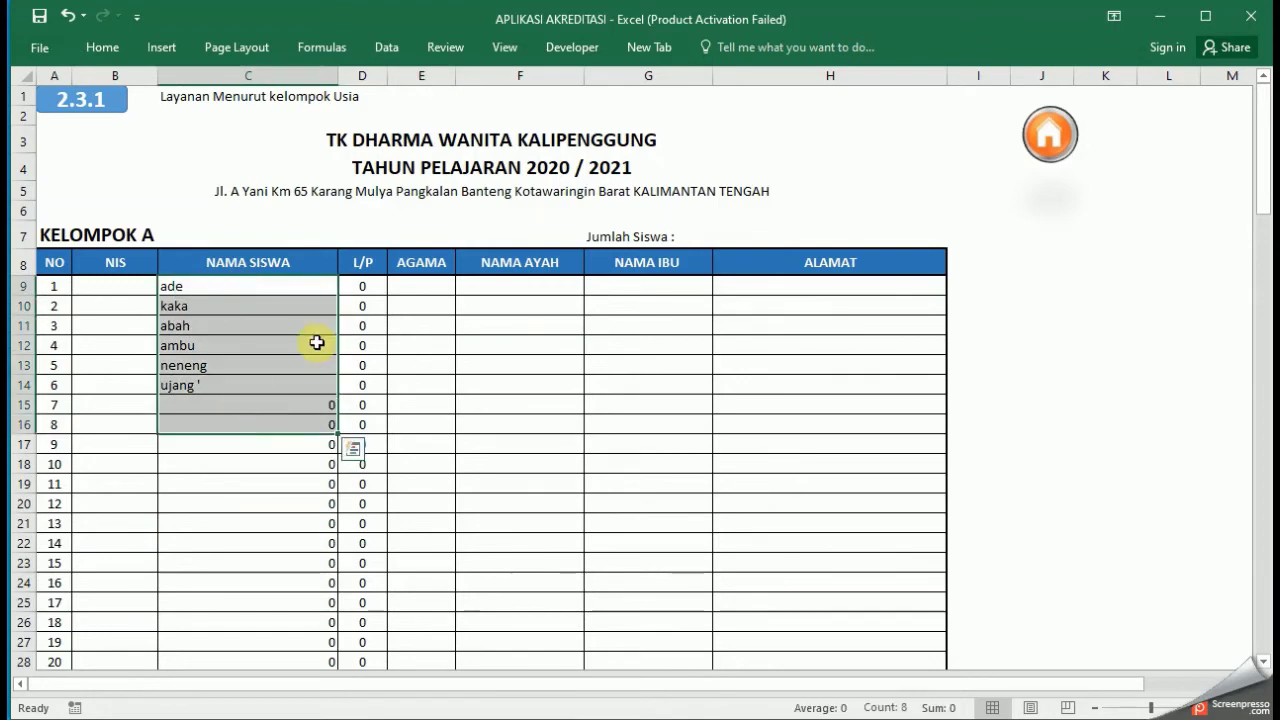
Step: Examine the Kelompok A columns on sheet 2.3.1: L/P, NIS, Agama through Alamat, and the Jumlah Siswa cell
{"action": "left_click_drag", "start_coordinate": [363, 286], "coordinate": [363, 423]}
{"action": "left_click", "coordinate": [268, 347]}
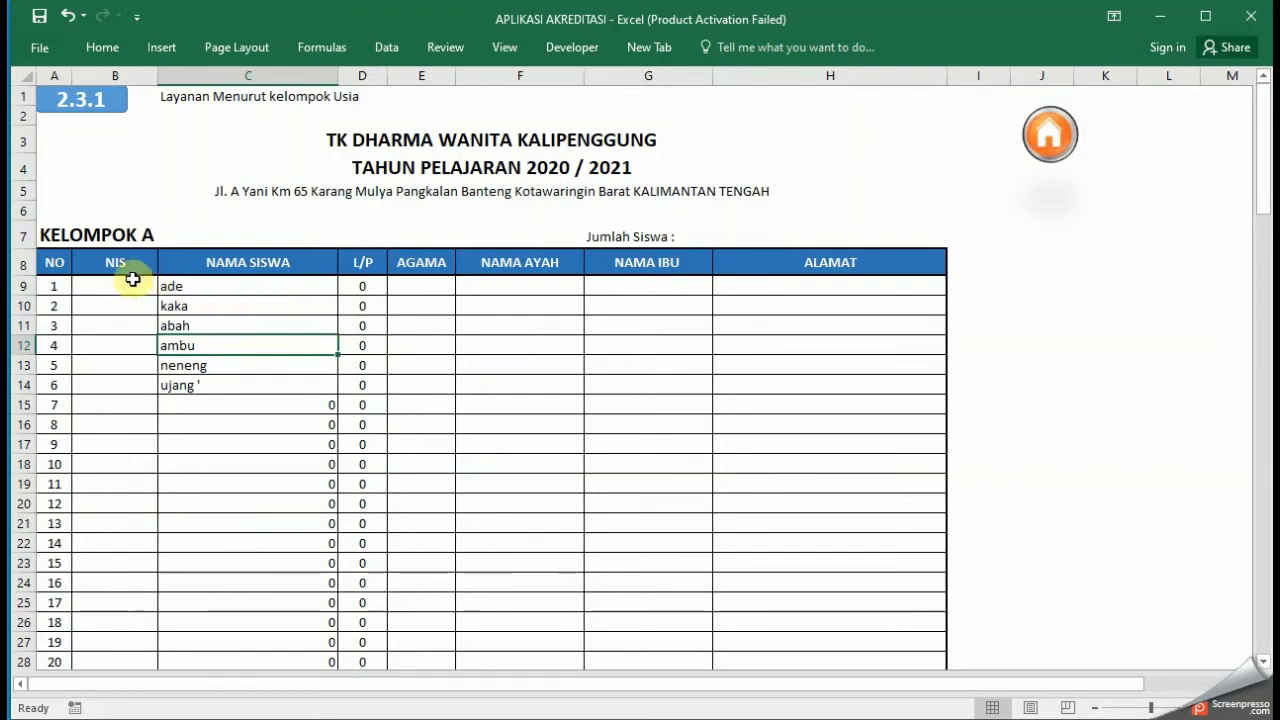
{"action": "left_click_drag", "start_coordinate": [132, 279], "coordinate": [134, 580]}
{"action": "left_click_drag", "start_coordinate": [429, 286], "coordinate": [866, 492]}
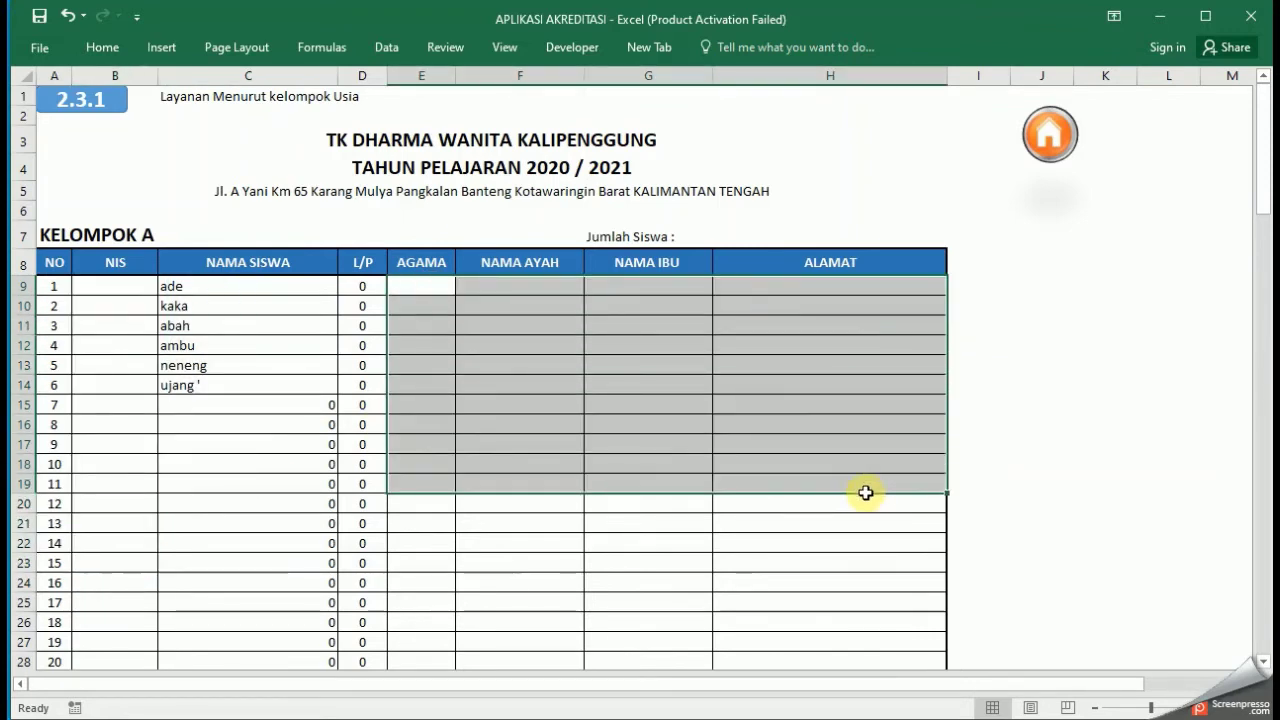
{"action": "left_click", "coordinate": [543, 346]}
{"action": "left_click", "coordinate": [699, 240]}
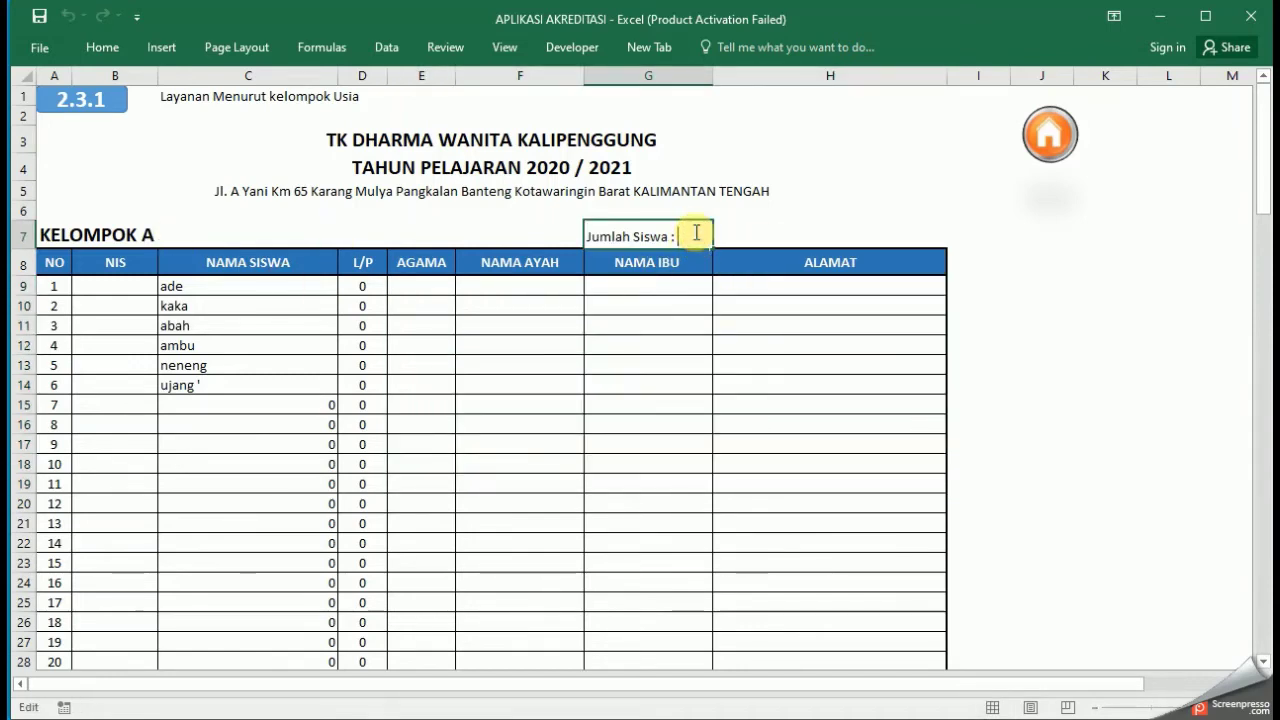
{"action": "left_click", "coordinate": [689, 366]}
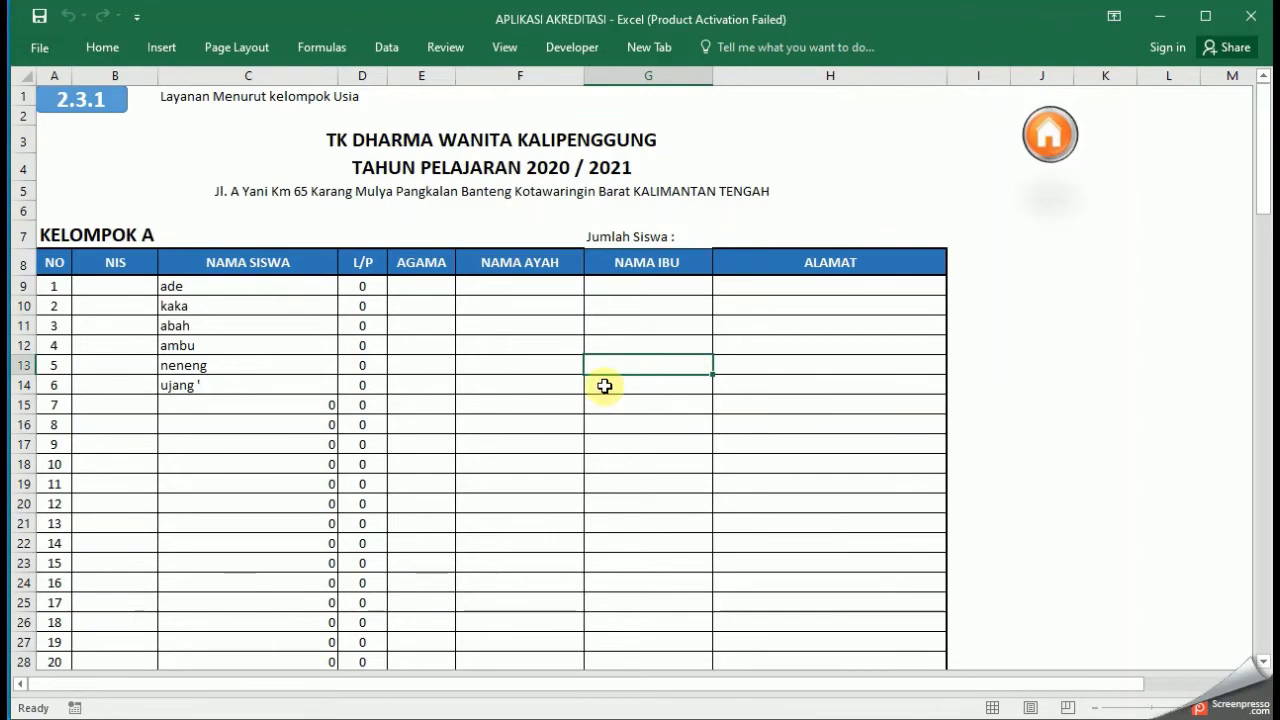
Step: Find the Nama Guru table at the end of sheet 2.3.1 and go through its first-row cells up to Keterangan
{"action": "scroll", "coordinate": [484, 331], "scroll_direction": "down", "scroll_amount": 8}
{"action": "left_click", "coordinate": [486, 333]}
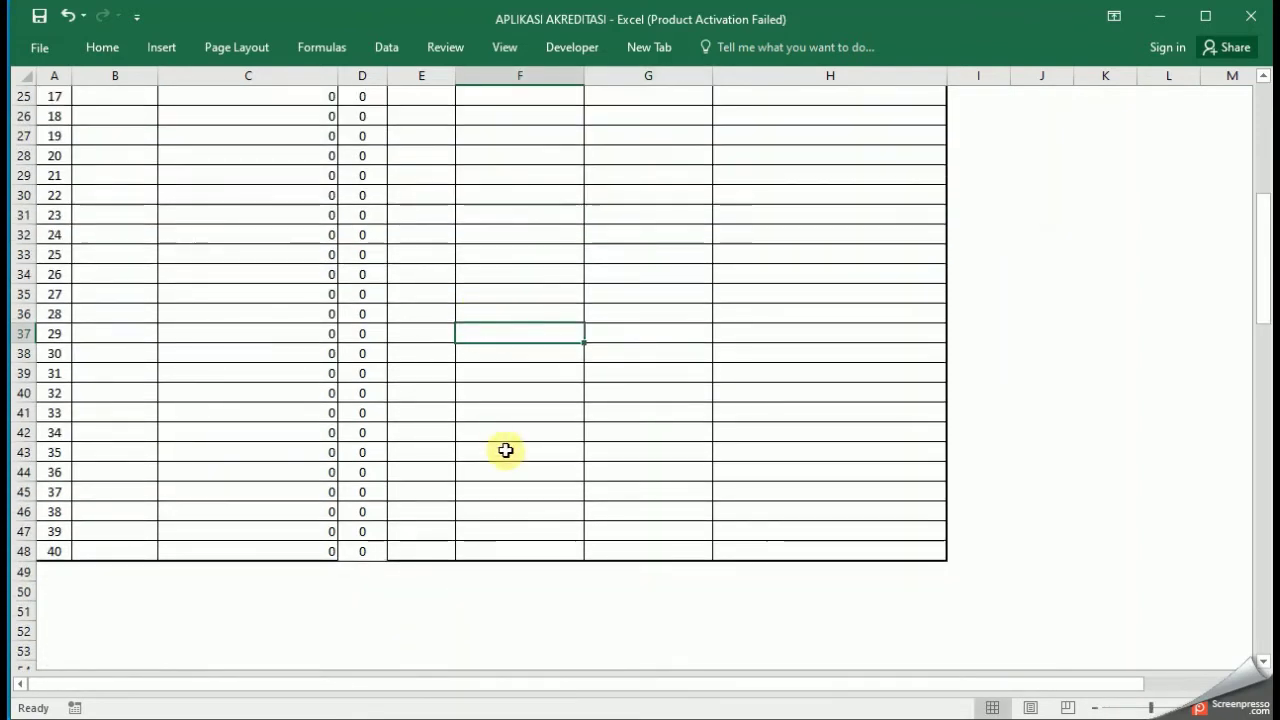
{"action": "scroll", "coordinate": [506, 451], "scroll_direction": "down", "scroll_amount": 16}
{"action": "scroll", "coordinate": [506, 451], "scroll_direction": "down", "scroll_amount": 10}
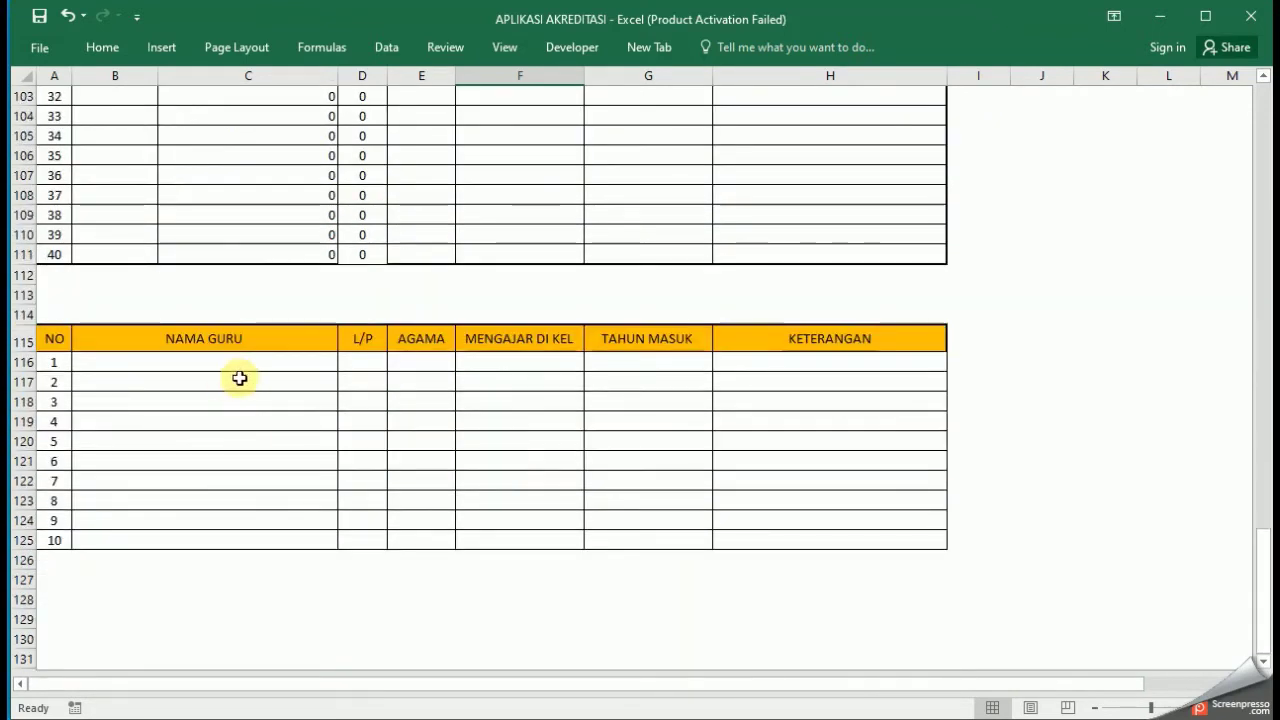
{"action": "left_click", "coordinate": [273, 366]}
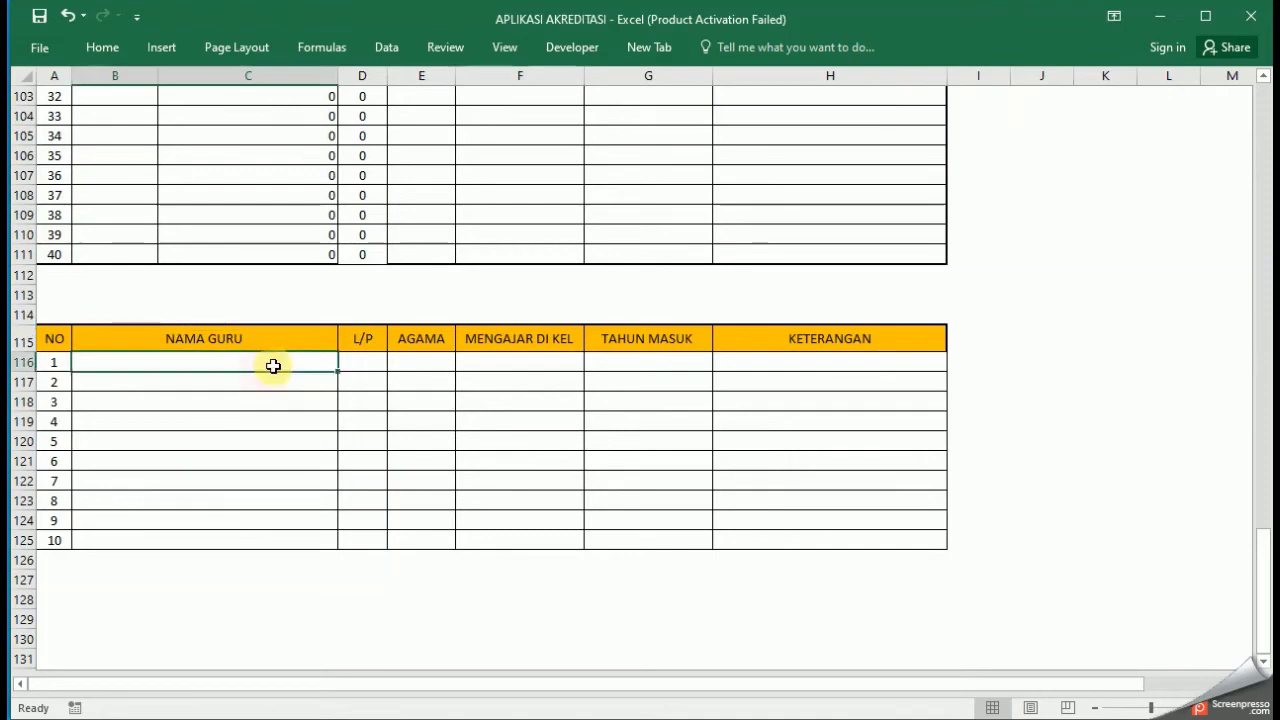
{"action": "left_click", "coordinate": [430, 362]}
{"action": "left_click", "coordinate": [527, 369]}
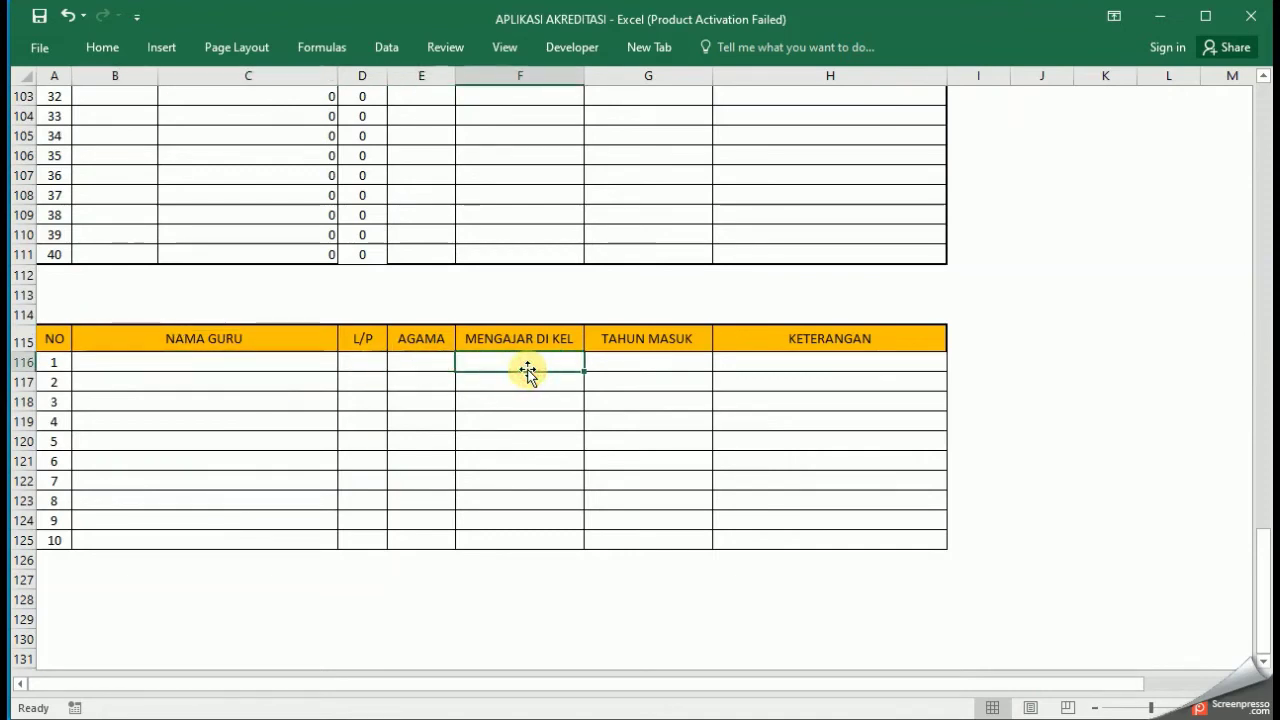
{"action": "left_click", "coordinate": [679, 363]}
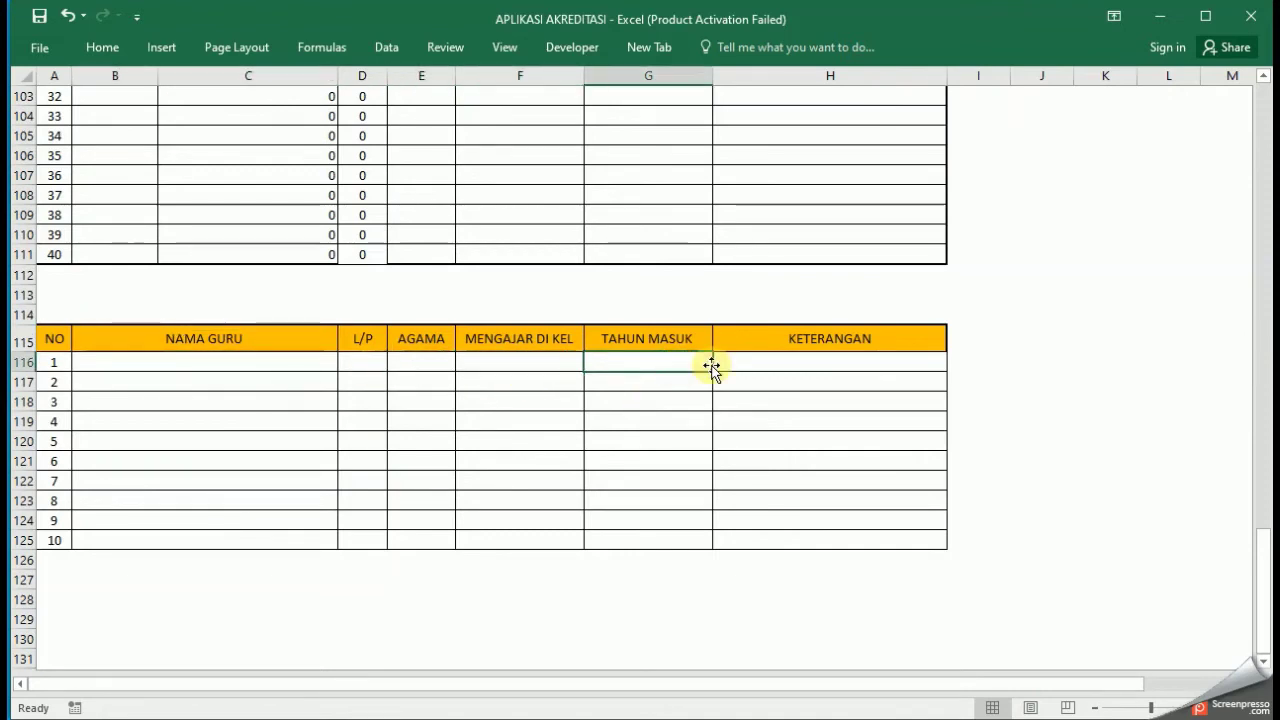
{"action": "left_click", "coordinate": [826, 363]}
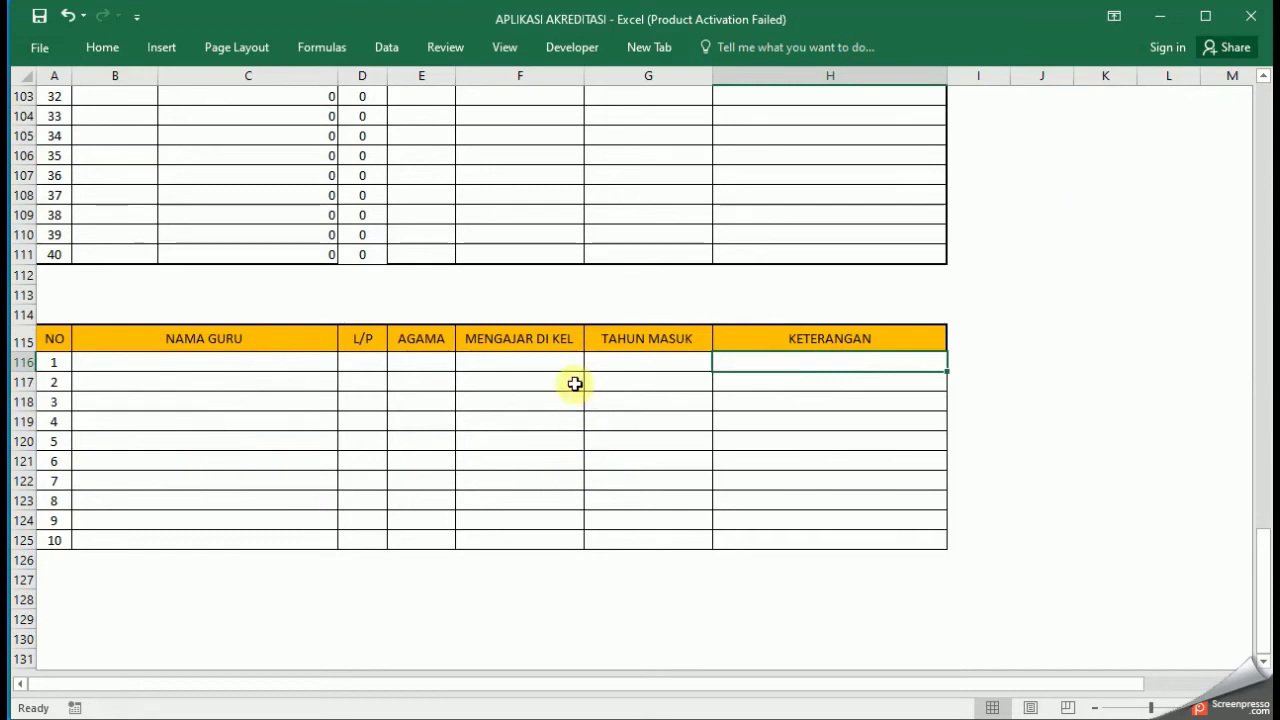
Step: Return from sheet 2.3.1 through the Standar 2 menu to 8 Standar and open Standar 3
{"action": "scroll", "coordinate": [666, 386], "scroll_direction": "up", "scroll_amount": 5}
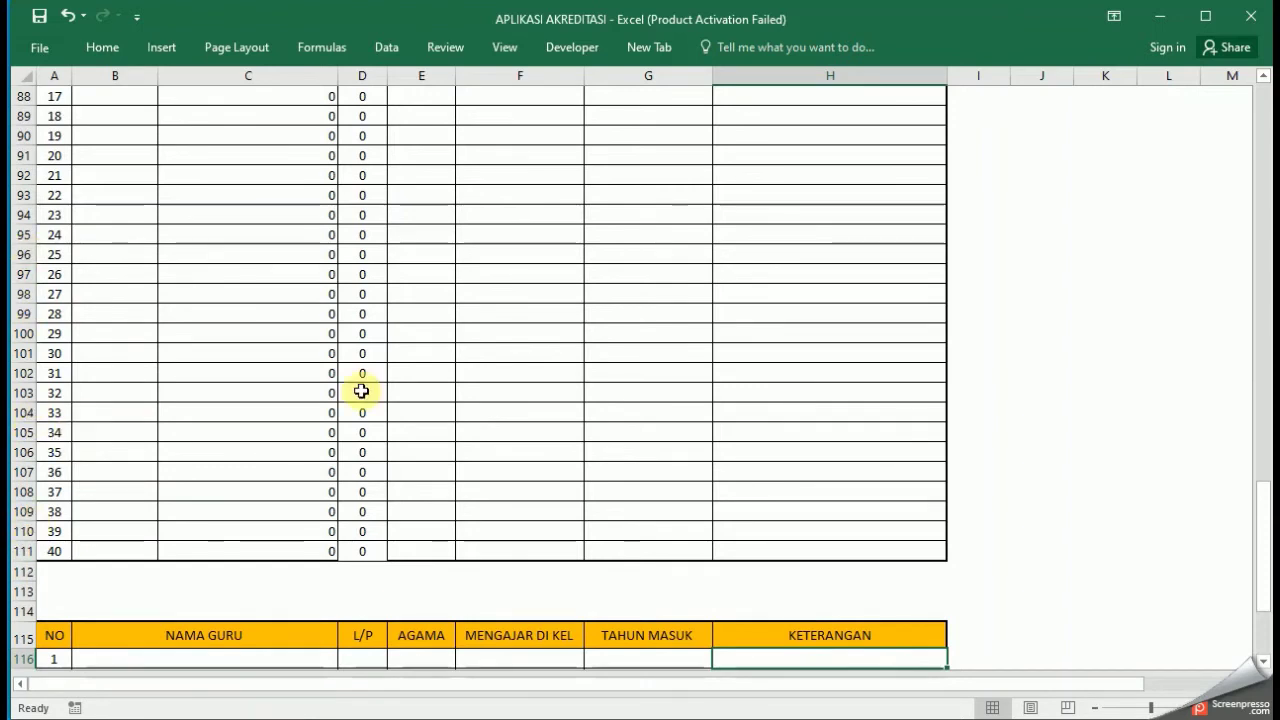
{"action": "scroll", "coordinate": [643, 411], "scroll_direction": "up", "scroll_amount": 11}
{"action": "scroll", "coordinate": [646, 414], "scroll_direction": "up", "scroll_amount": 18}
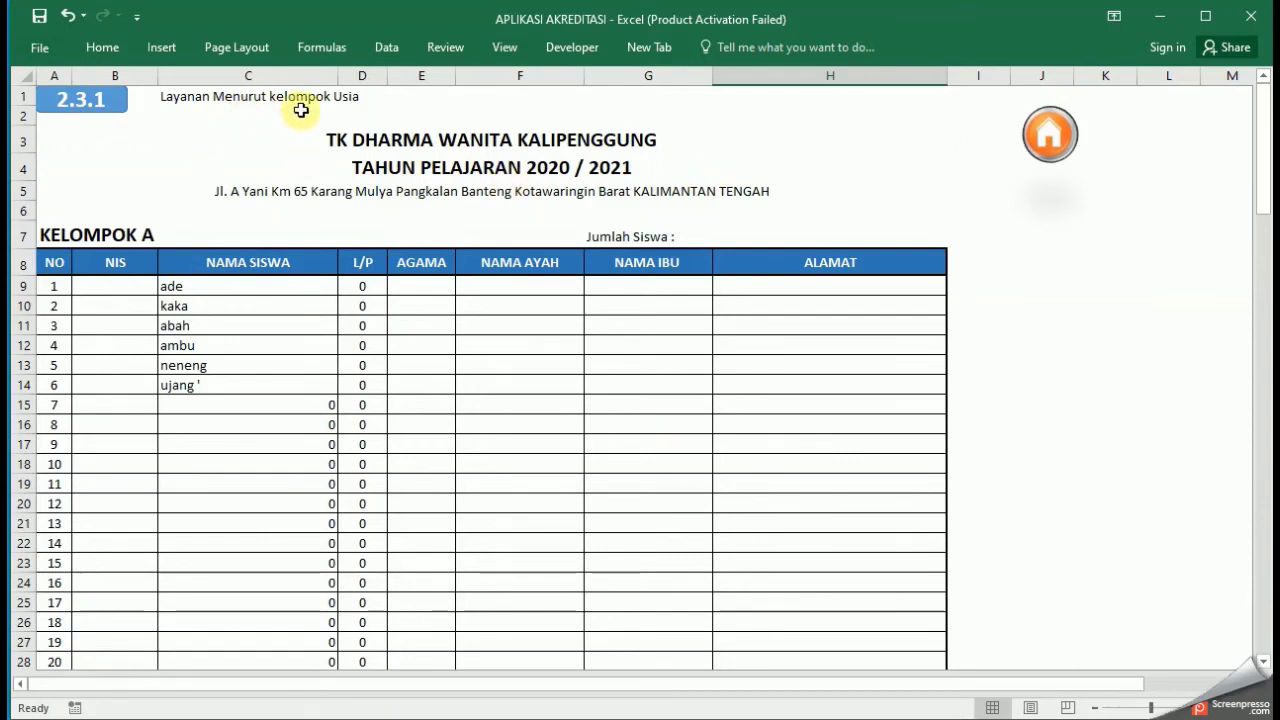
{"action": "left_click", "coordinate": [1049, 134]}
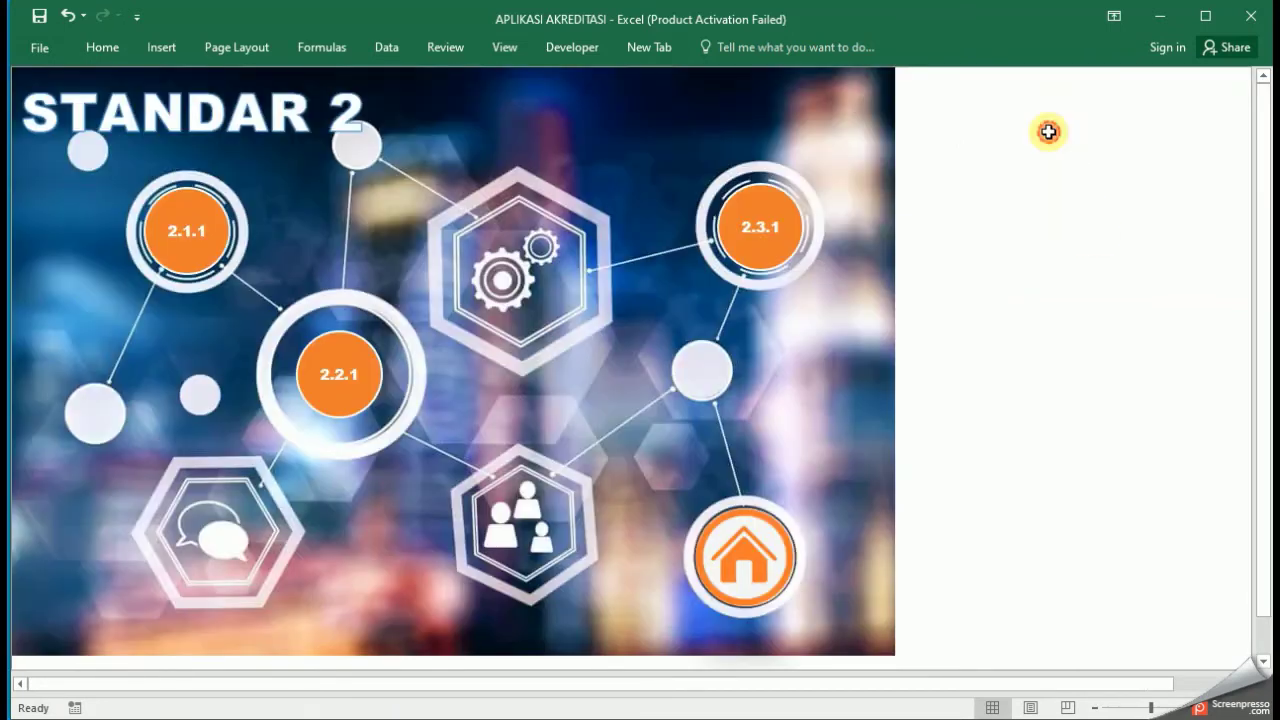
{"action": "left_click", "coordinate": [737, 558]}
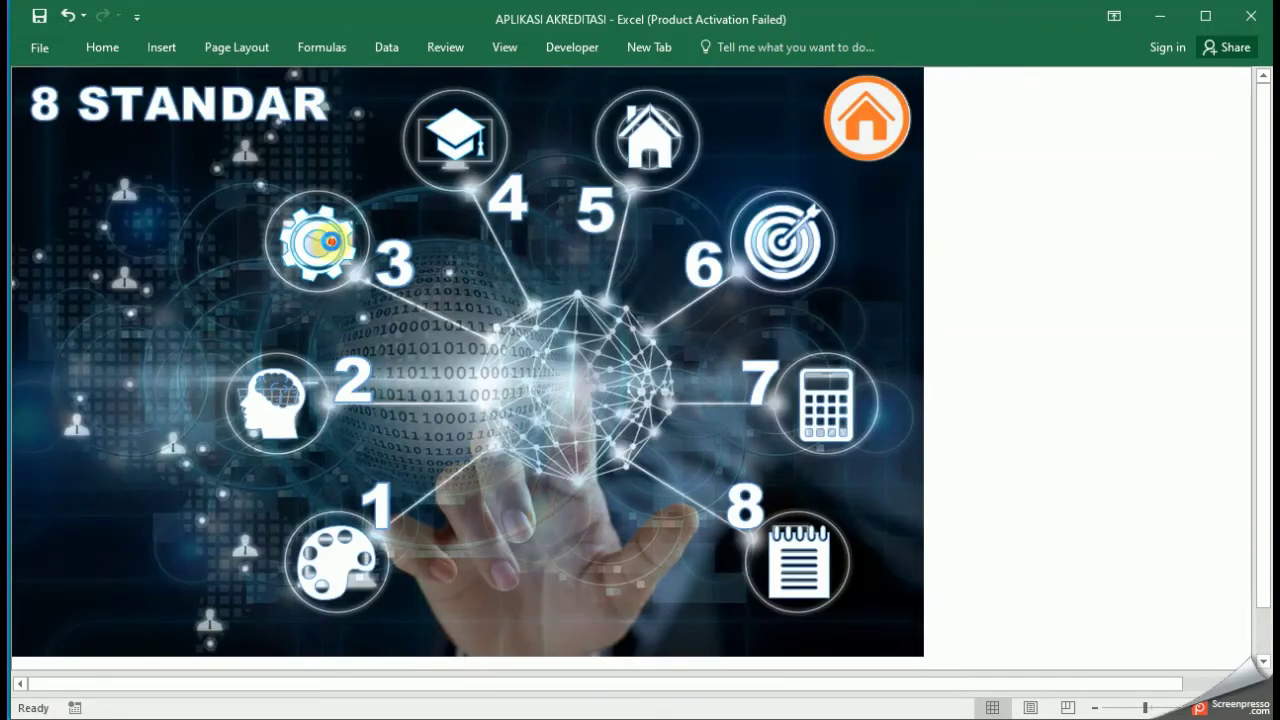
{"action": "left_click", "coordinate": [332, 248]}
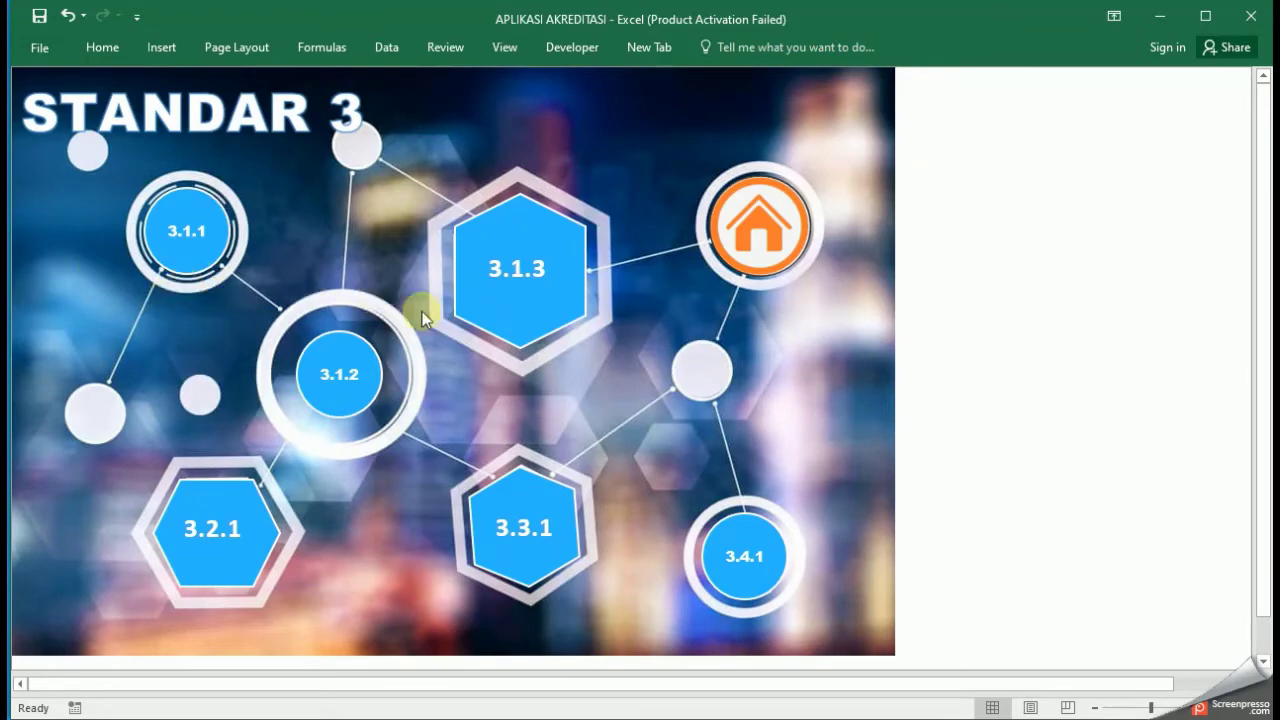
Step: Go back to the 8 Standar menu and open item 2.1.1 from Standar 2
{"action": "left_click", "coordinate": [749, 251]}
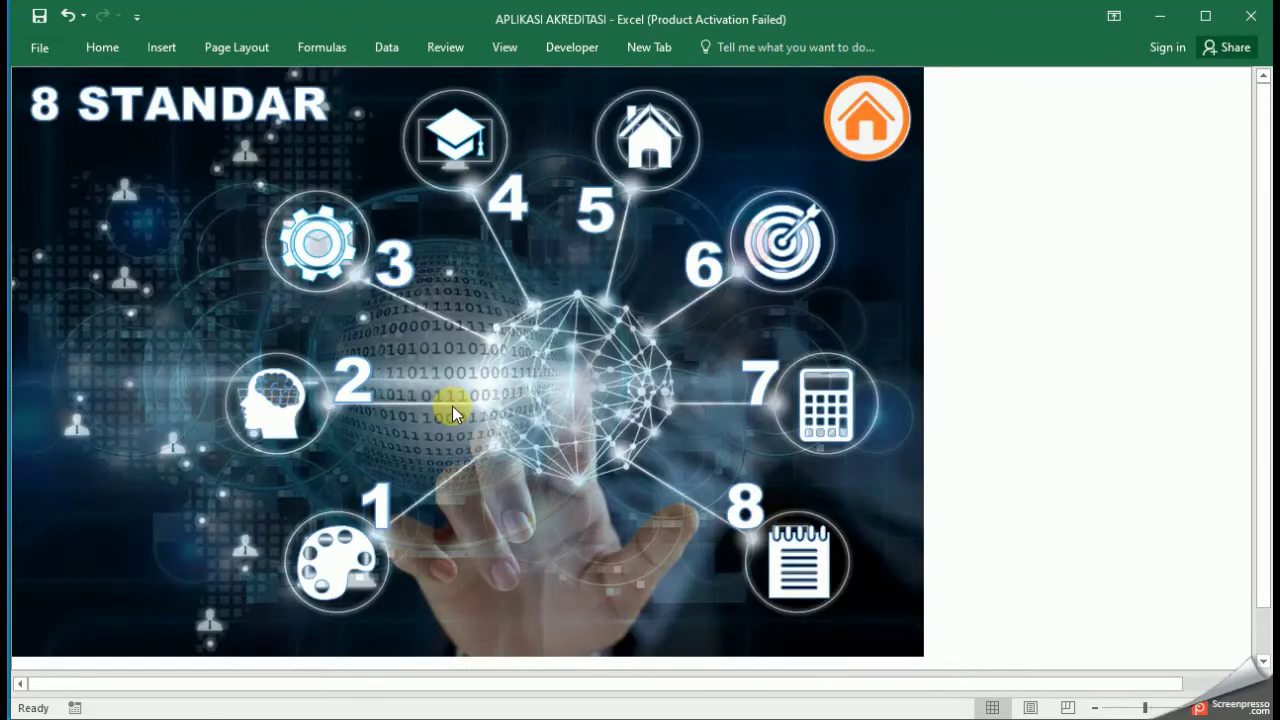
{"action": "left_click", "coordinate": [287, 400]}
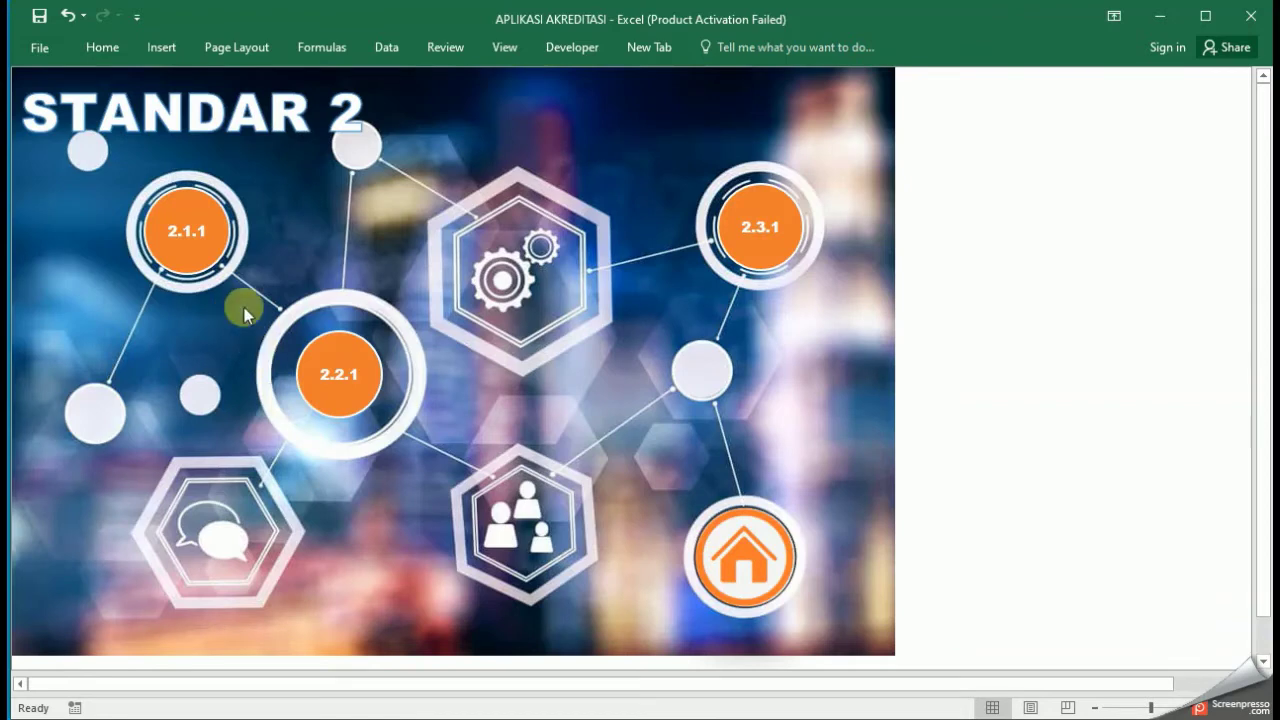
{"action": "left_click", "coordinate": [199, 243]}
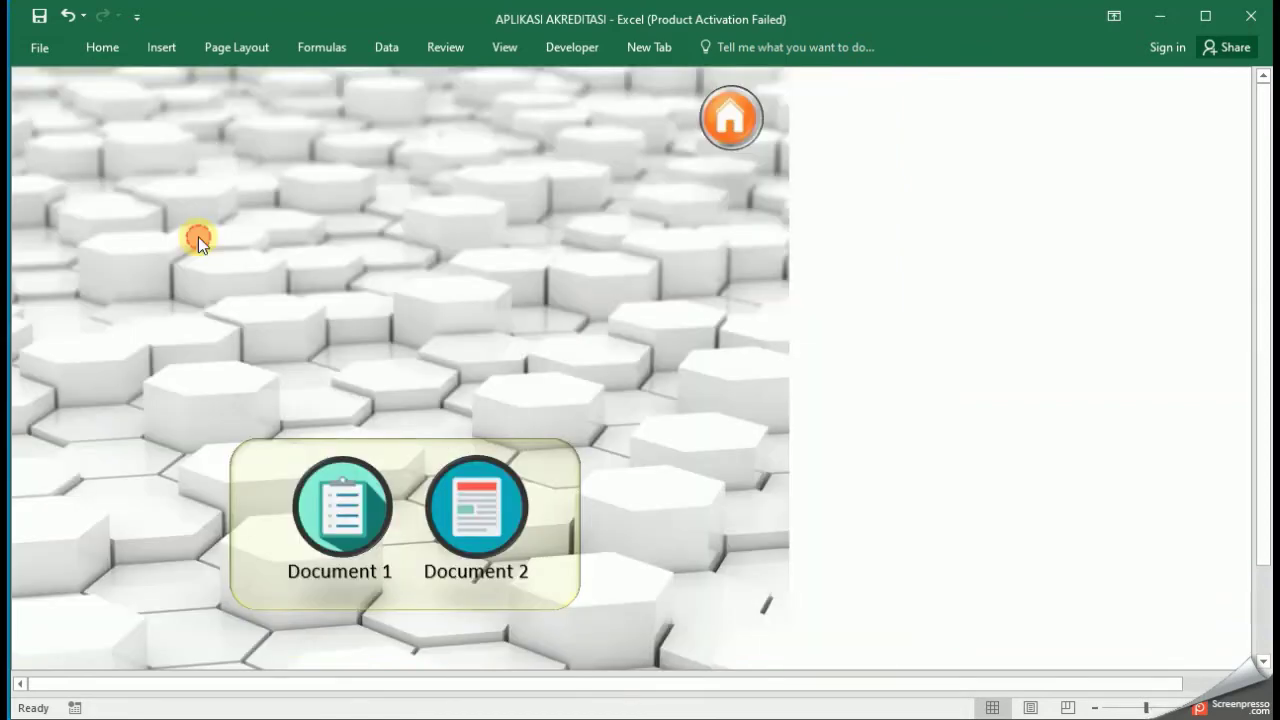
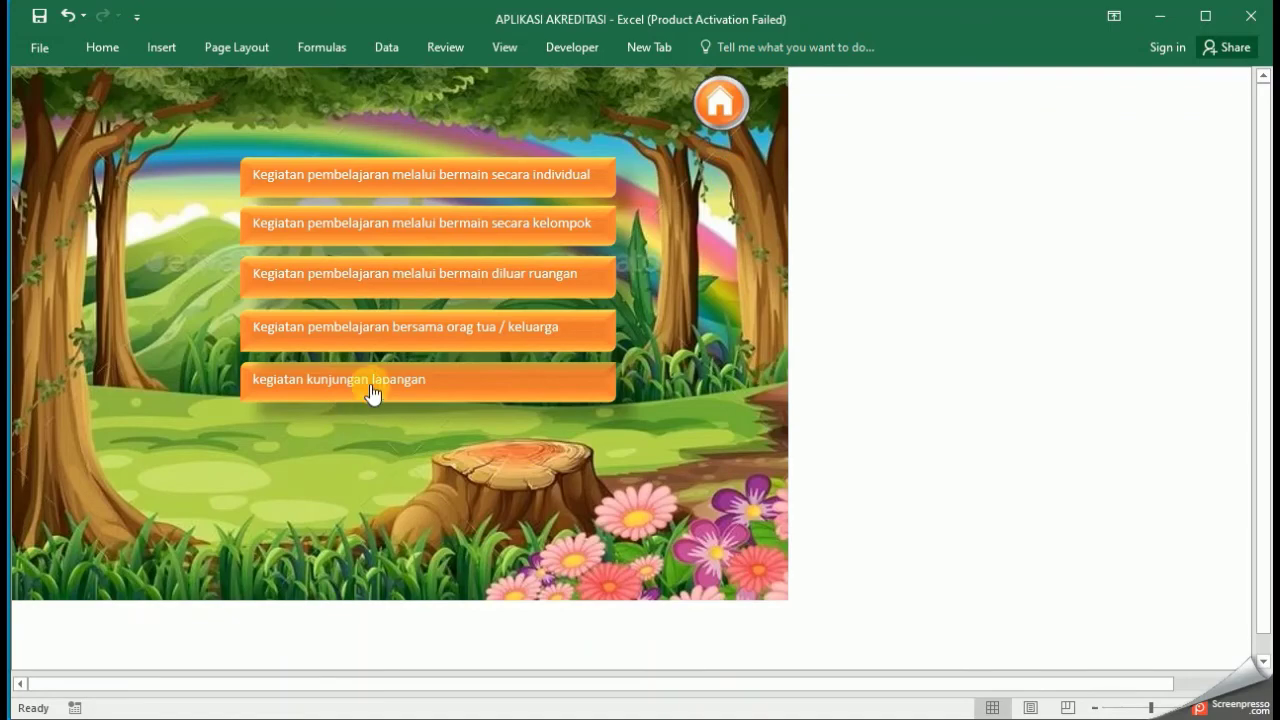
Step: View the kegiatan kunjungan lapangan sheet of 3.2.1 and return to the Standar 3 menu
{"action": "left_click", "coordinate": [386, 380]}
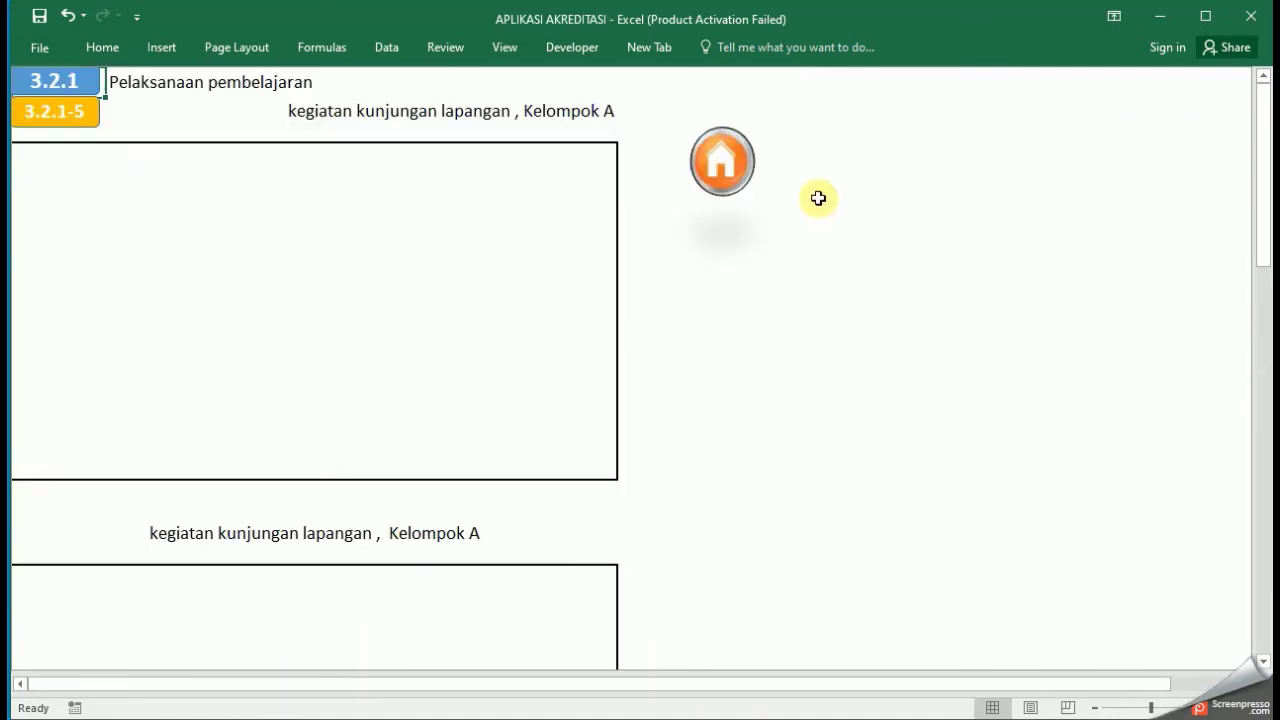
{"action": "left_click", "coordinate": [722, 164]}
{"action": "left_click", "coordinate": [708, 122]}
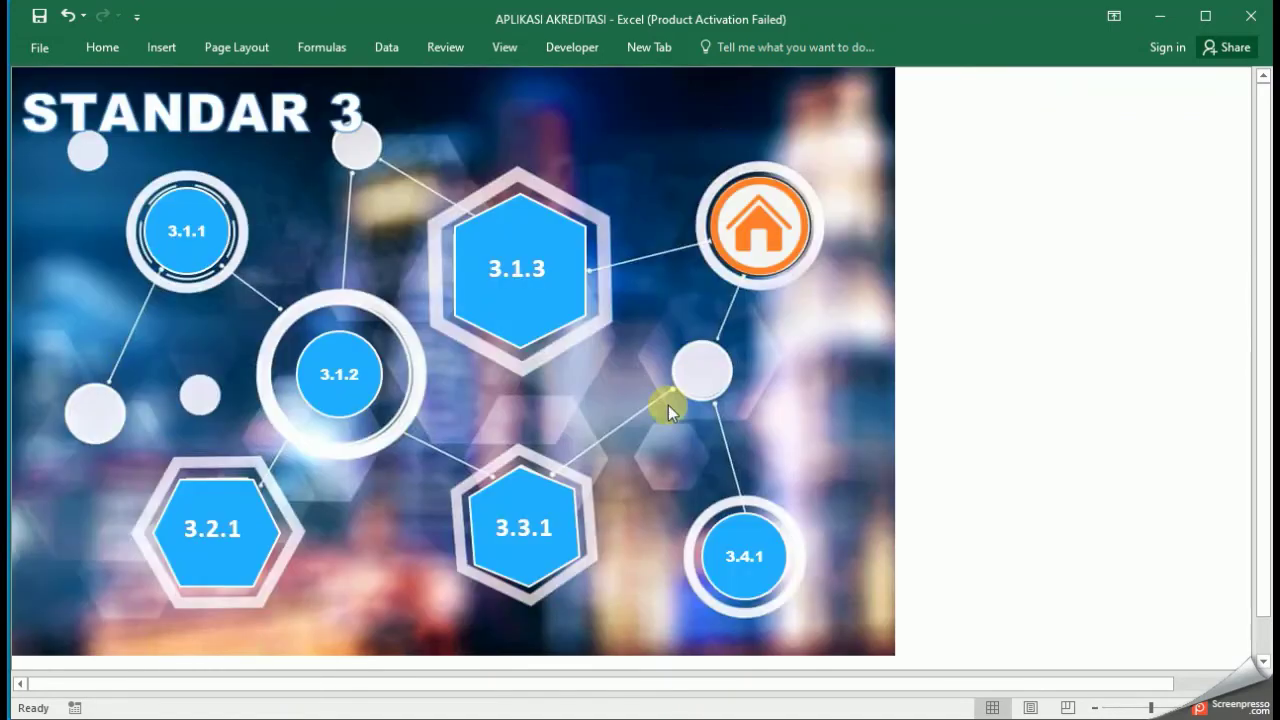
Step: Open item 3.3.1 and review the Data Sekolah entries for Nama Guru, Tanggal Penetapan, Periode Penilaian and Jumlah Jam Tatap Muka
{"action": "left_click", "coordinate": [538, 494]}
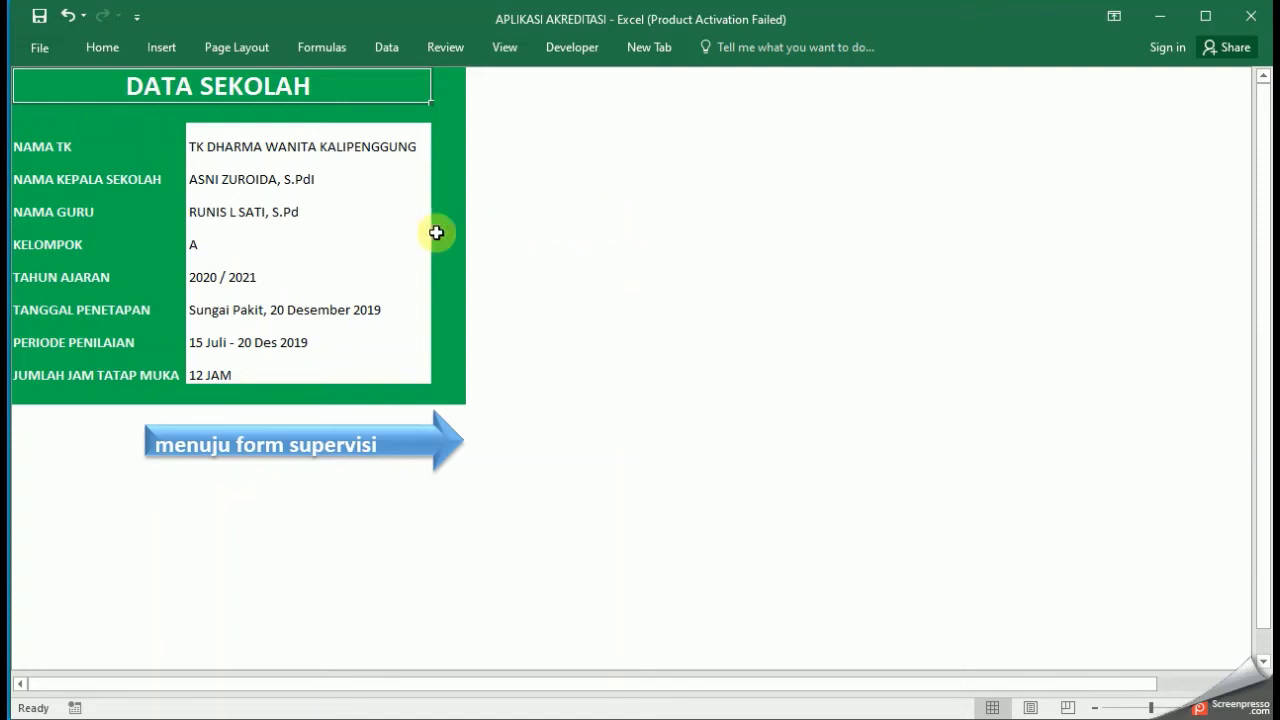
{"action": "left_click", "coordinate": [283, 212]}
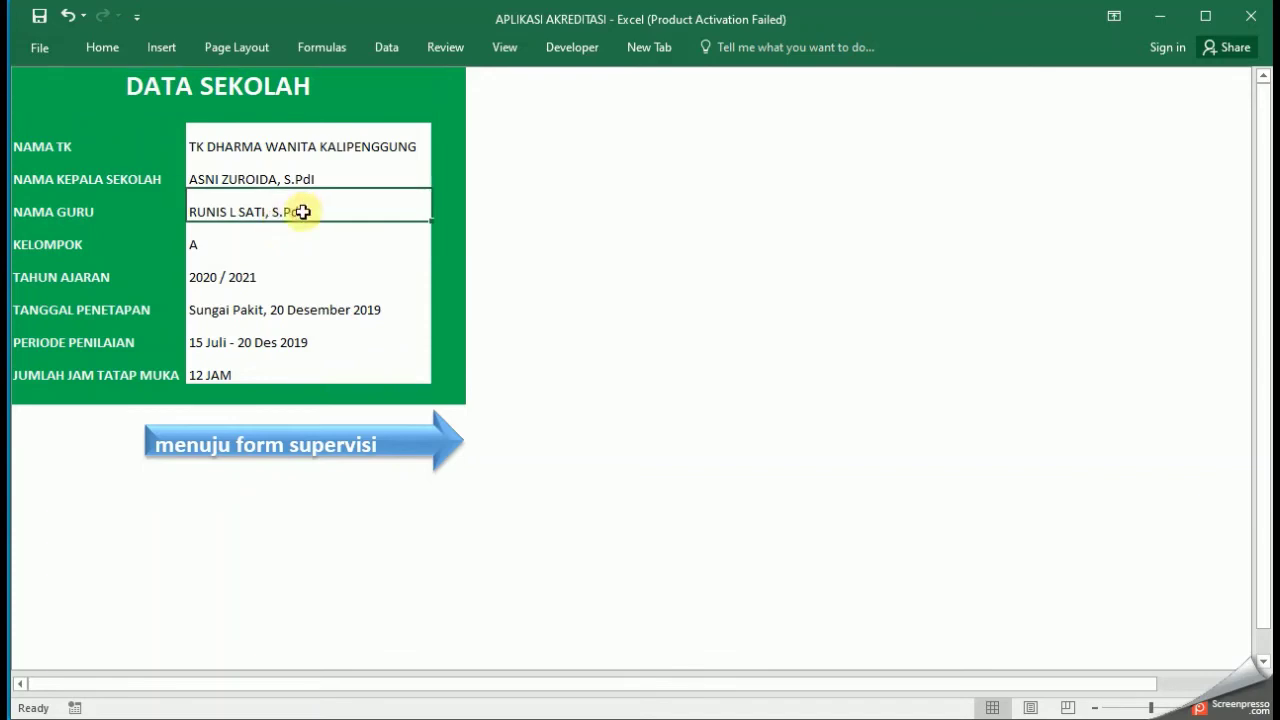
{"action": "left_click", "coordinate": [284, 314]}
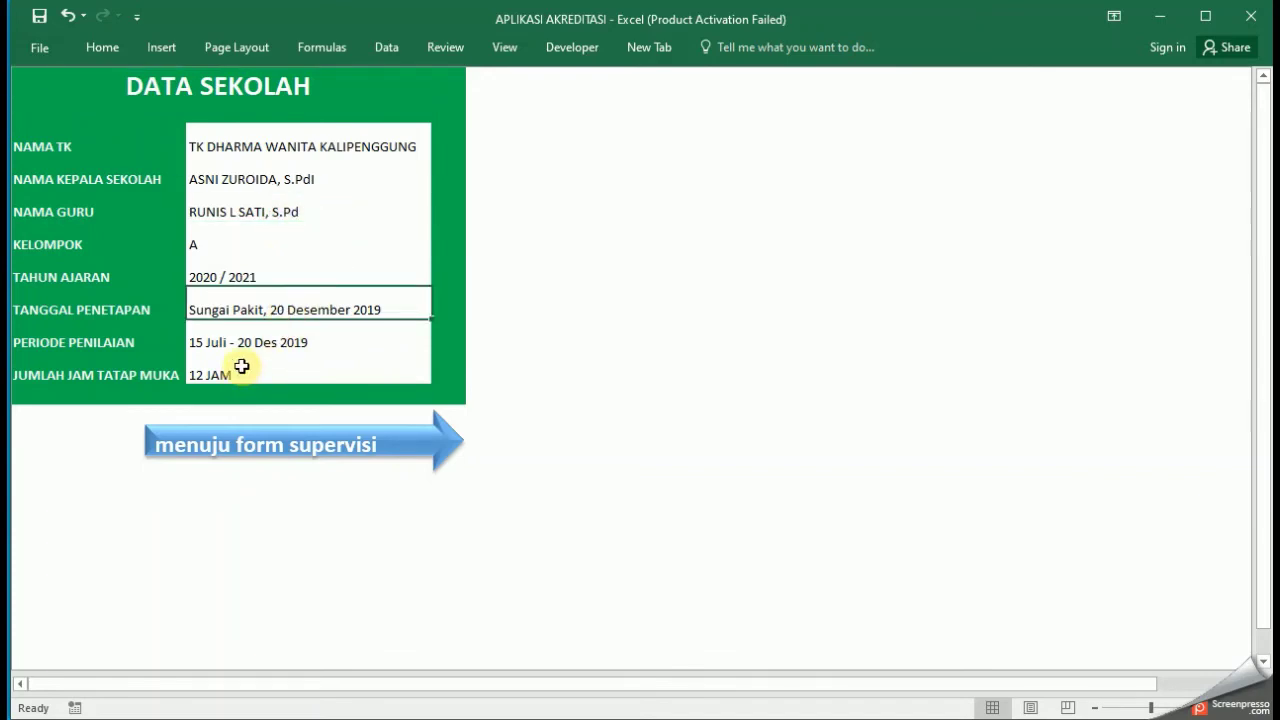
{"action": "key", "text": "Down"}
{"action": "key", "text": "Down"}
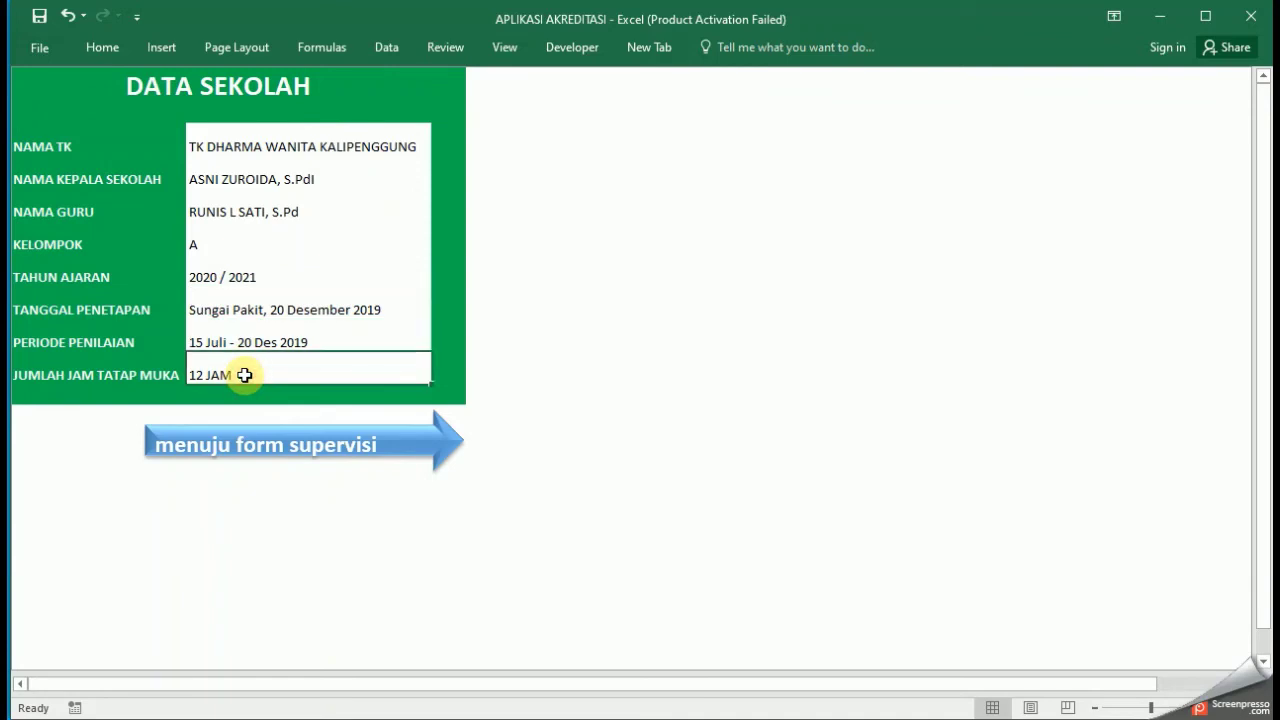
{"action": "left_click", "coordinate": [260, 342]}
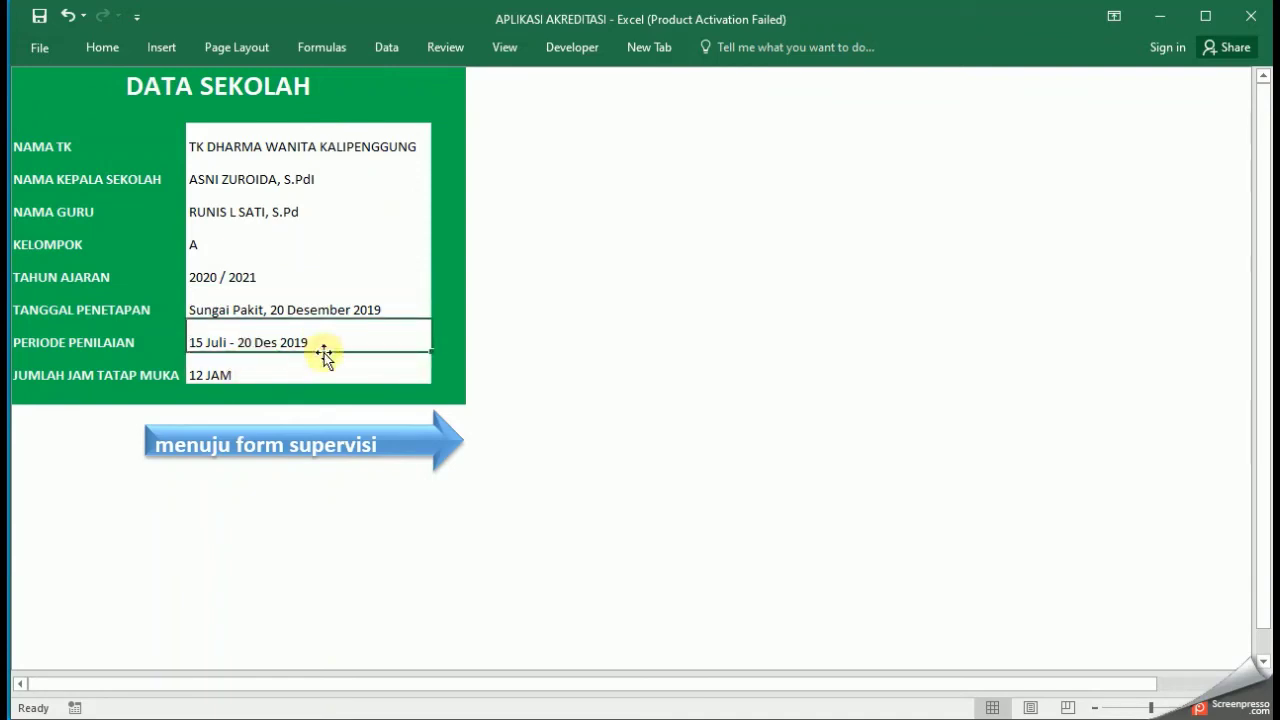
Step: Open the supervision form from Data Sekolah and examine the Skor Nilai entries and Nilai Akhir of Supervisi Administrasi Penilaian Pembelajaran
{"action": "left_click", "coordinate": [288, 450]}
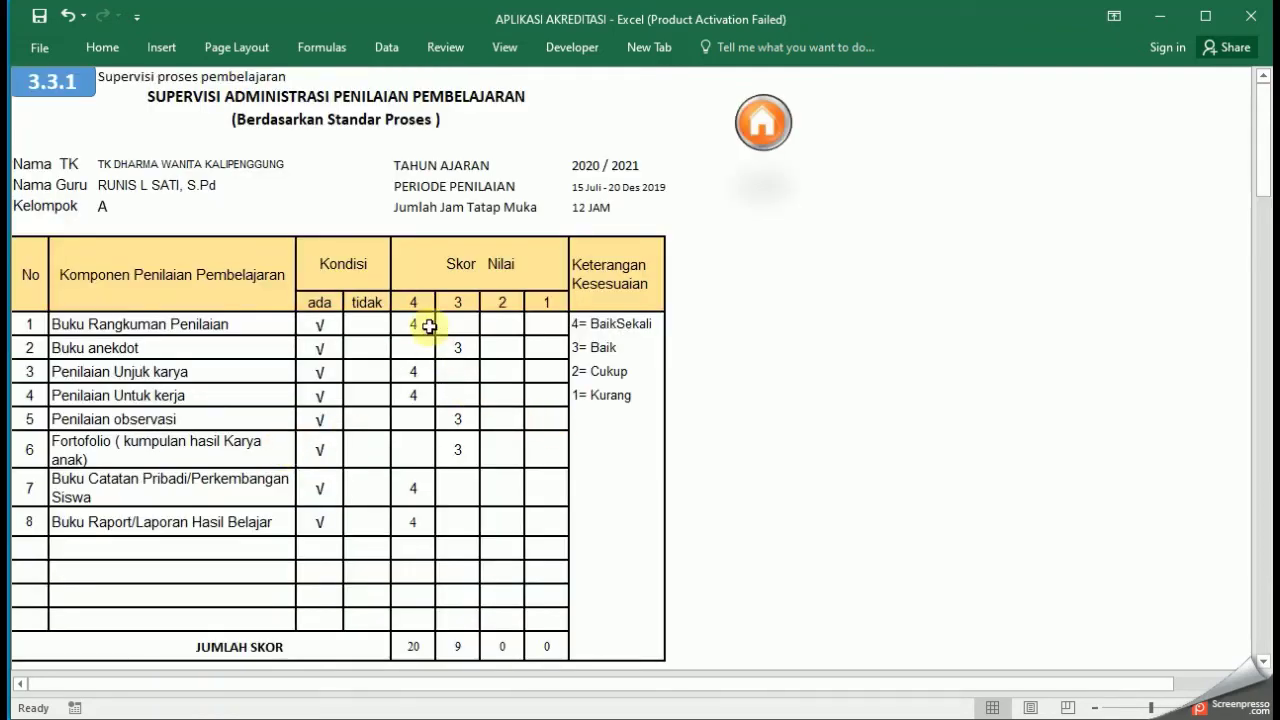
{"action": "left_click", "coordinate": [457, 348]}
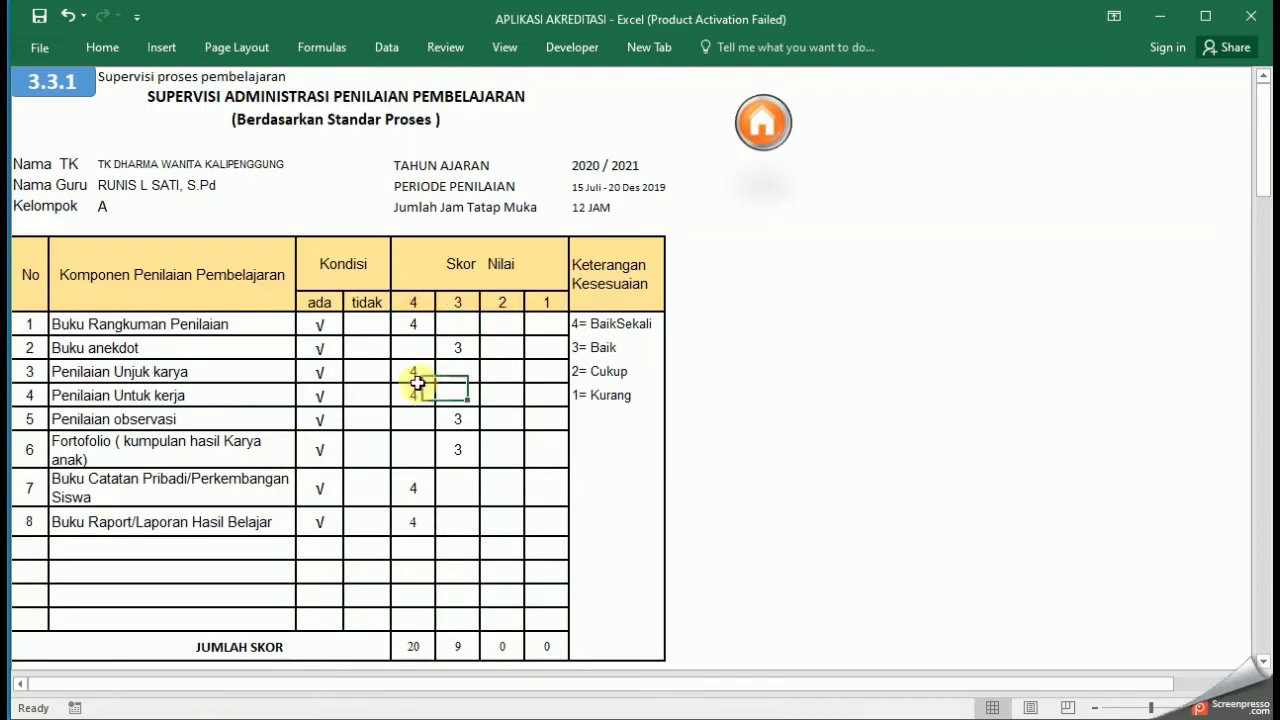
{"action": "left_click", "coordinate": [489, 440]}
{"action": "scroll", "coordinate": [543, 485], "scroll_direction": "down", "scroll_amount": 5}
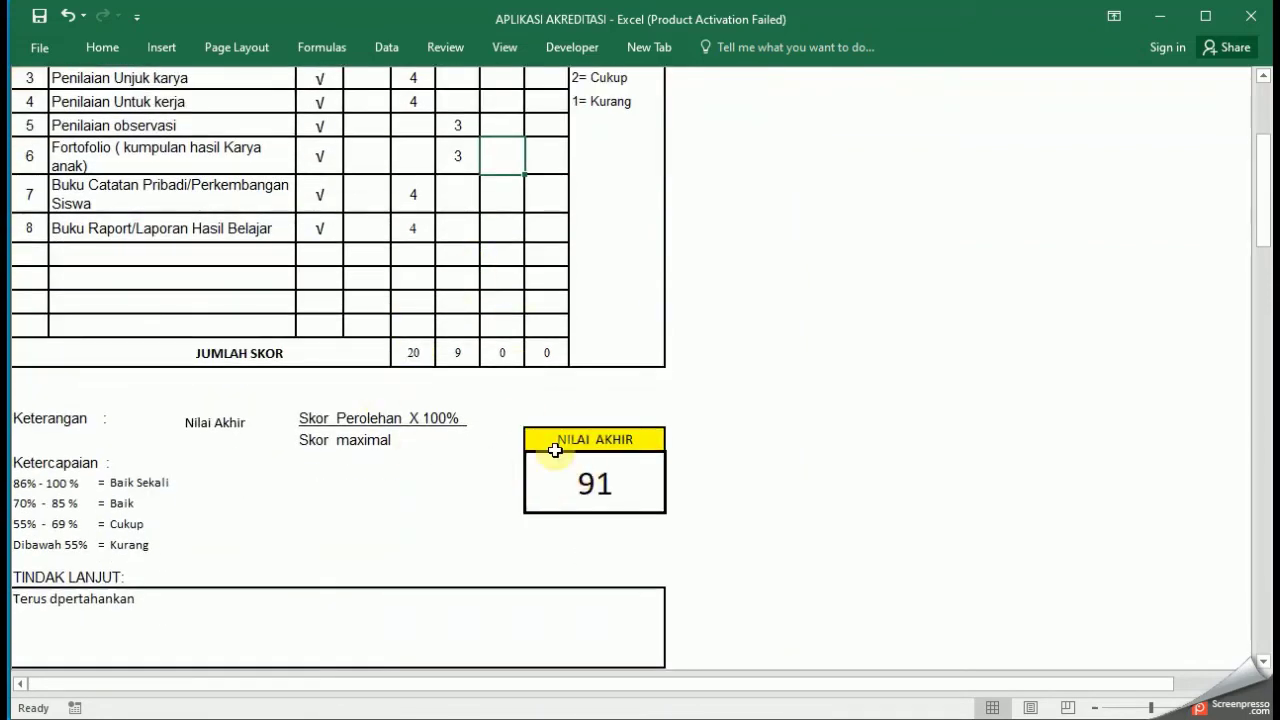
{"action": "left_click", "coordinate": [597, 474]}
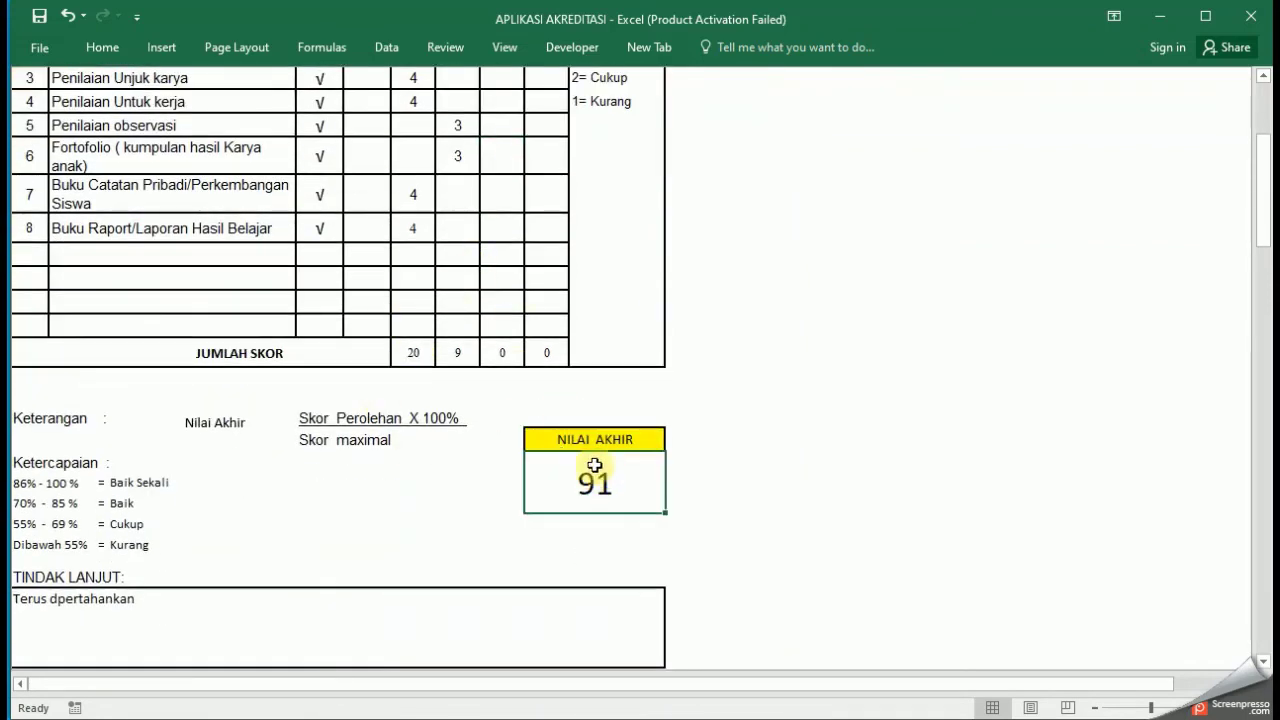
{"action": "scroll", "coordinate": [380, 390], "scroll_direction": "up", "scroll_amount": 3}
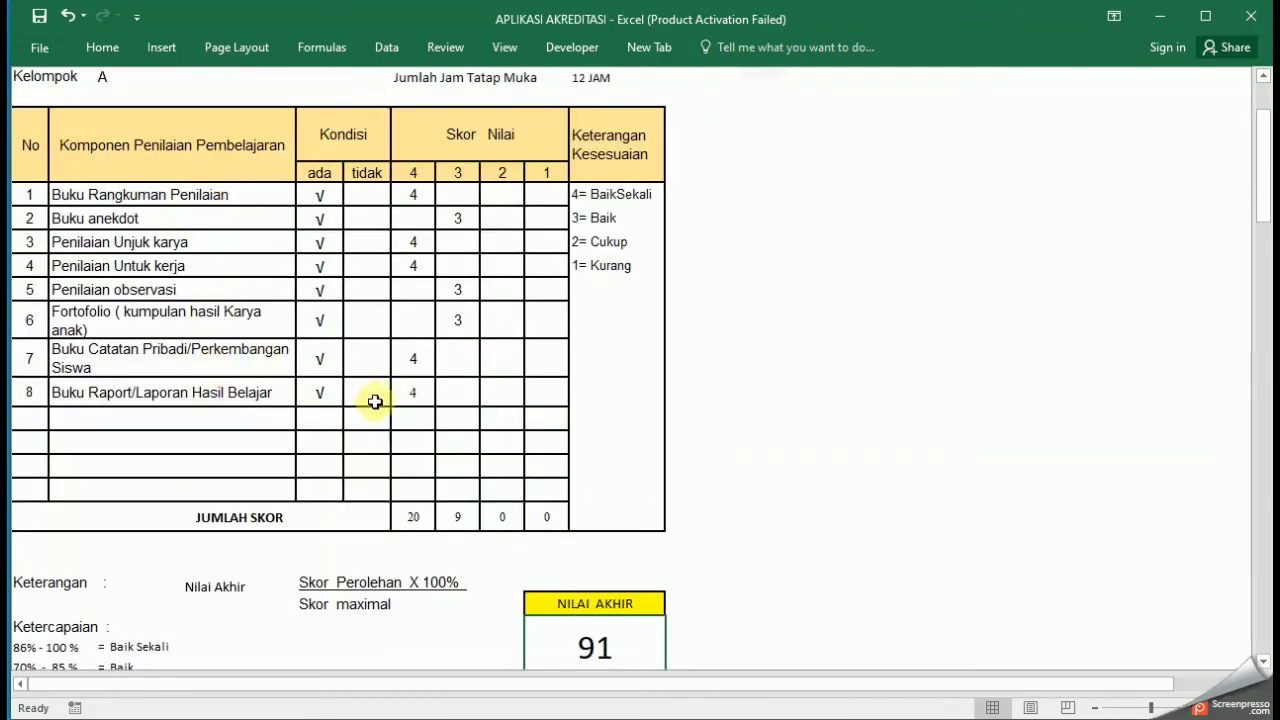
Step: Look through the remaining 3.3.1 supervision forms down to Supervisi Kegiatan Pembelajaran and return to the start of the sheet
{"action": "scroll", "coordinate": [266, 376], "scroll_direction": "down", "scroll_amount": 20}
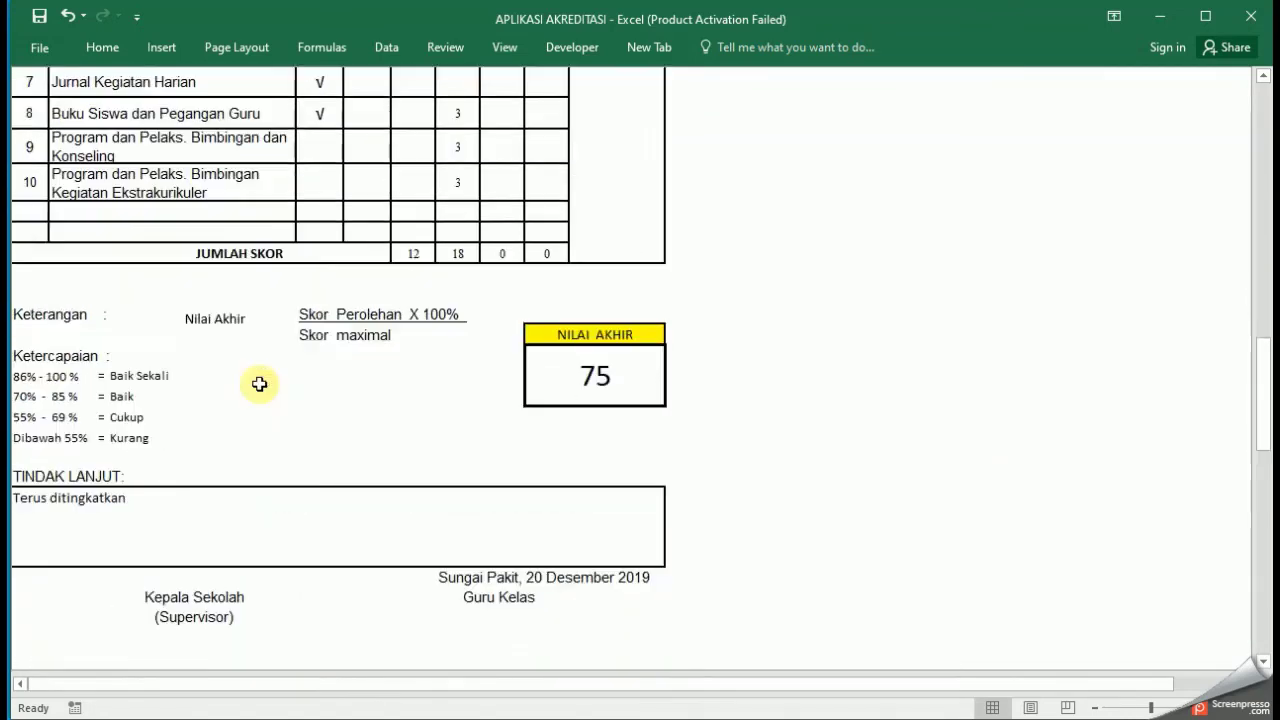
{"action": "scroll", "coordinate": [260, 384], "scroll_direction": "down", "scroll_amount": 9}
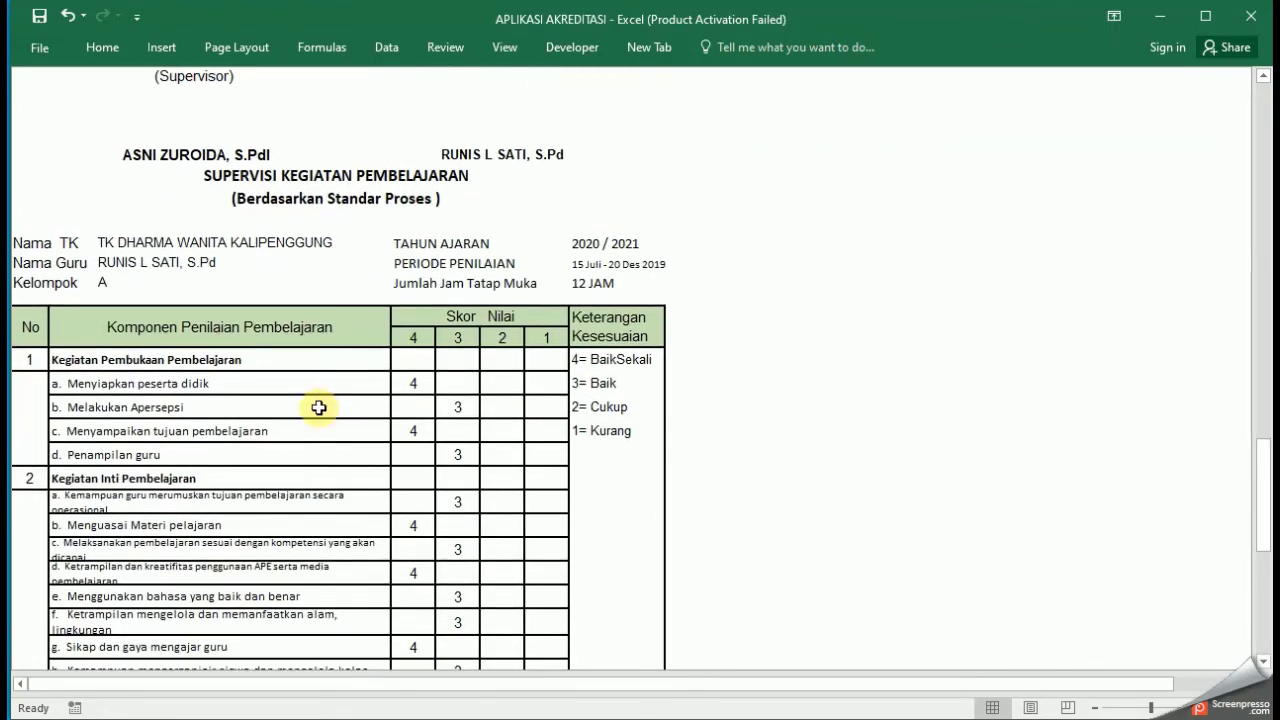
{"action": "scroll", "coordinate": [318, 407], "scroll_direction": "up", "scroll_amount": 20}
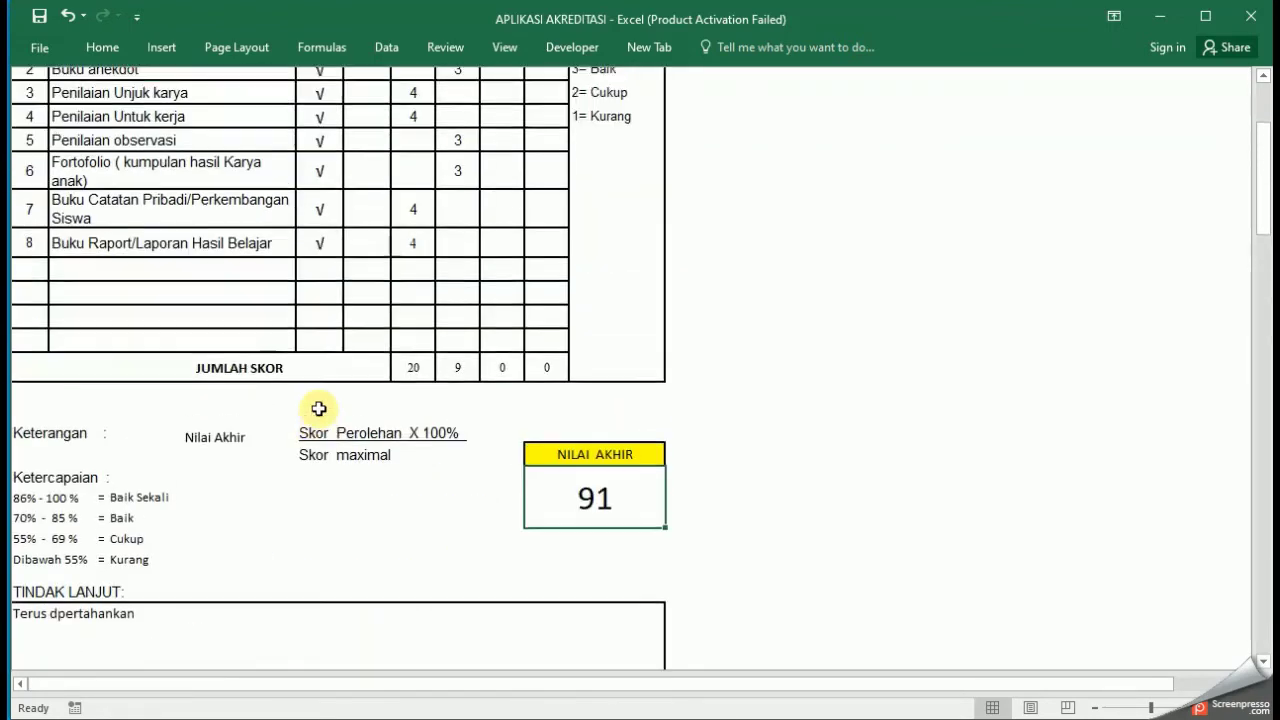
{"action": "scroll", "coordinate": [318, 408], "scroll_direction": "up", "scroll_amount": 4}
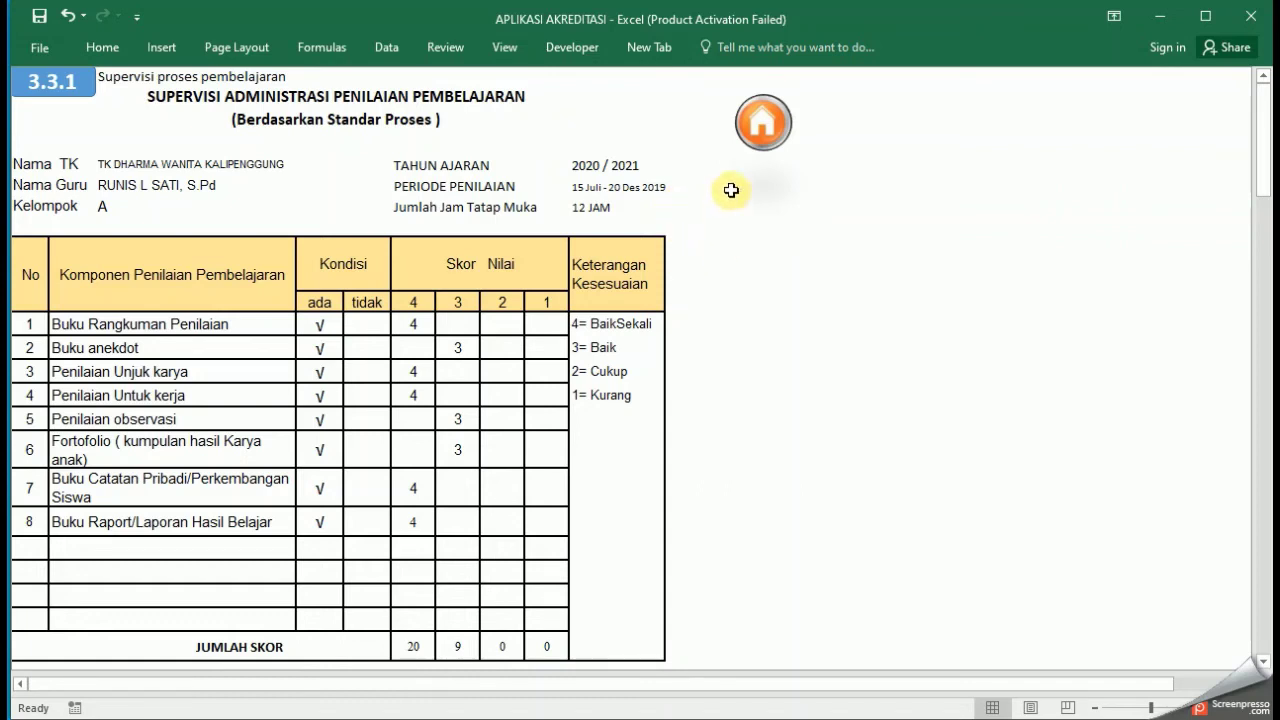
Step: Open item 3.4.1 of Standar 3, view the Buku penghubung orang tua dgn guru sheet for Kelompok A and B, and return to its menu
{"action": "left_click", "coordinate": [763, 132]}
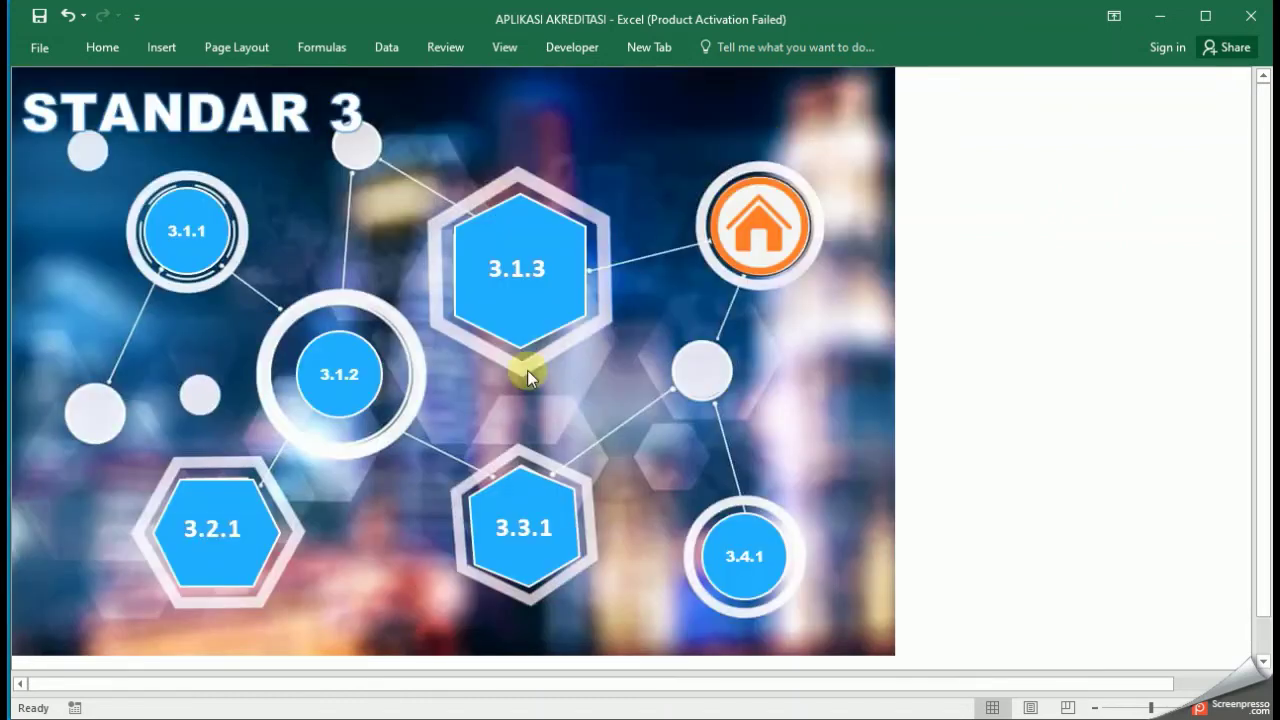
{"action": "left_click", "coordinate": [745, 574]}
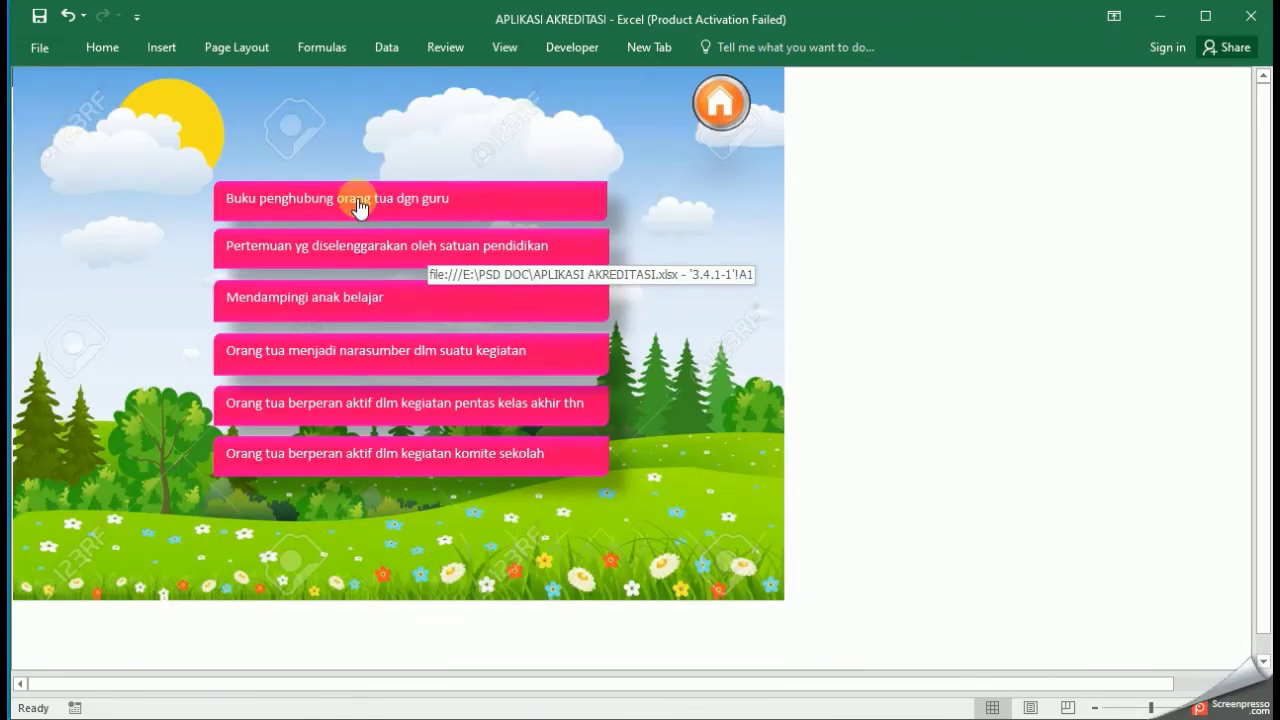
{"action": "left_click", "coordinate": [358, 208]}
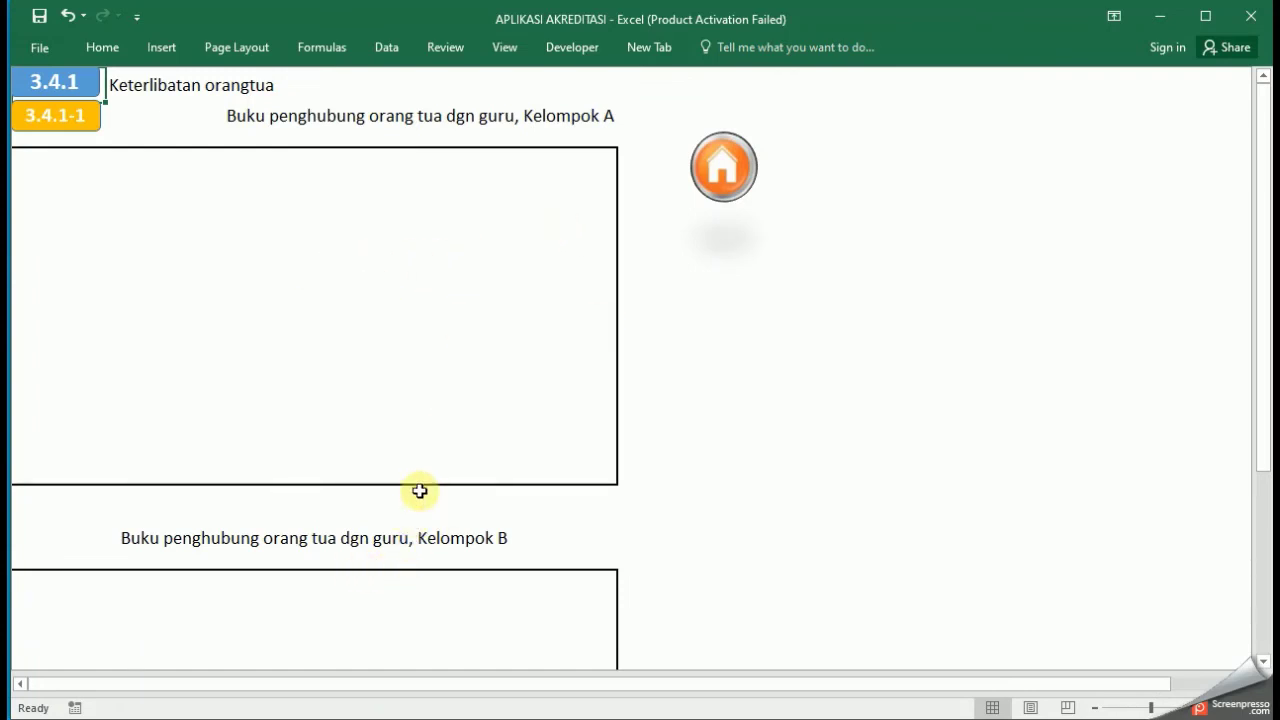
{"action": "scroll", "coordinate": [453, 299], "scroll_direction": "down", "scroll_amount": 5}
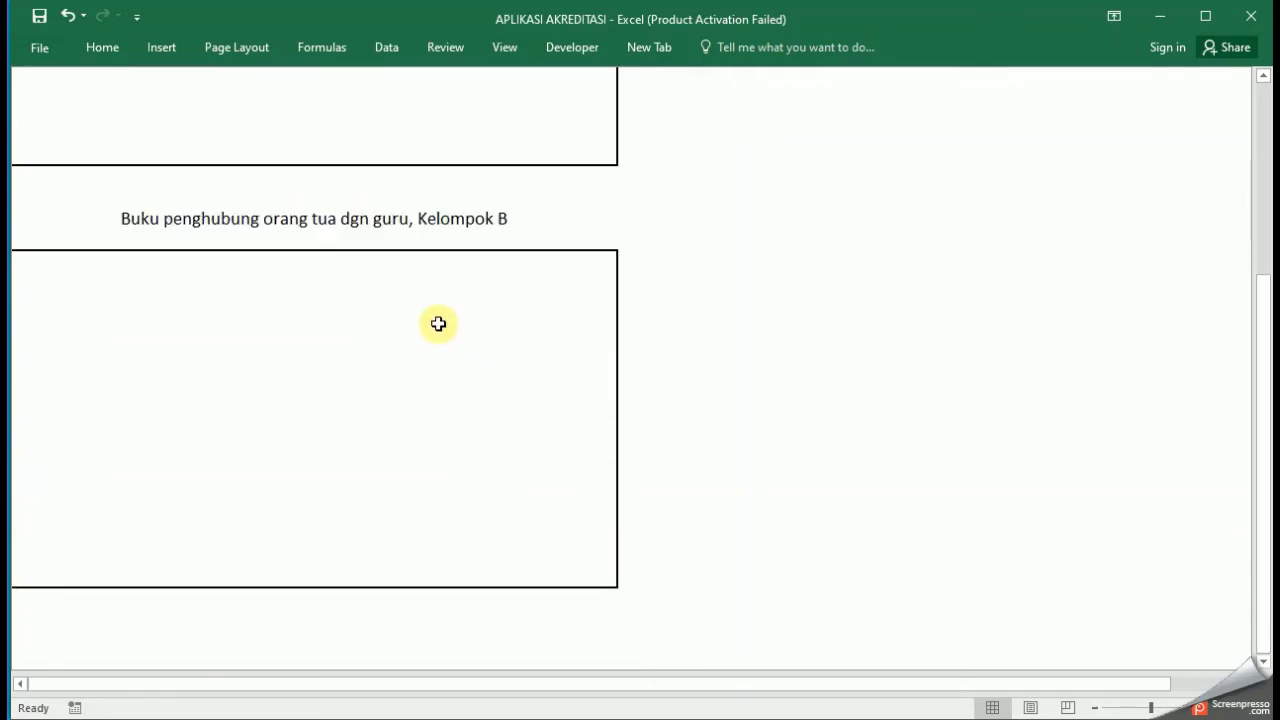
{"action": "scroll", "coordinate": [437, 323], "scroll_direction": "down", "scroll_amount": 4}
{"action": "scroll", "coordinate": [437, 323], "scroll_direction": "up", "scroll_amount": 2}
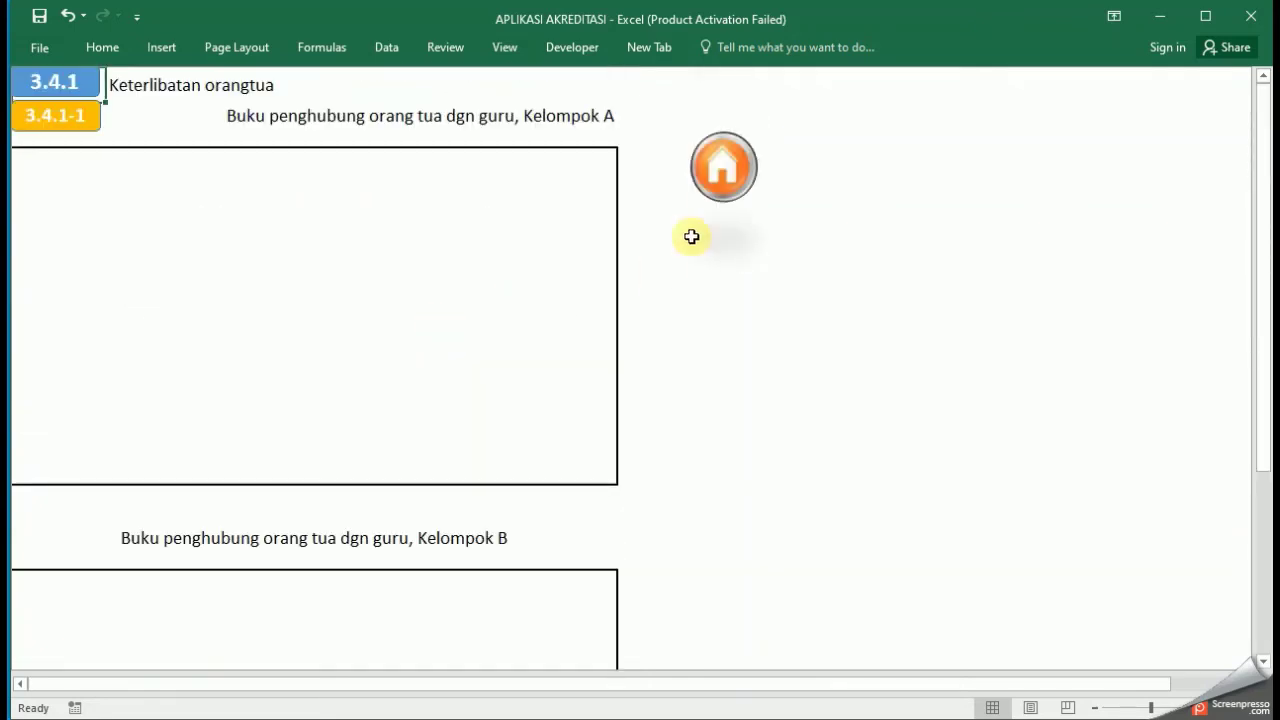
{"action": "left_click", "coordinate": [723, 183]}
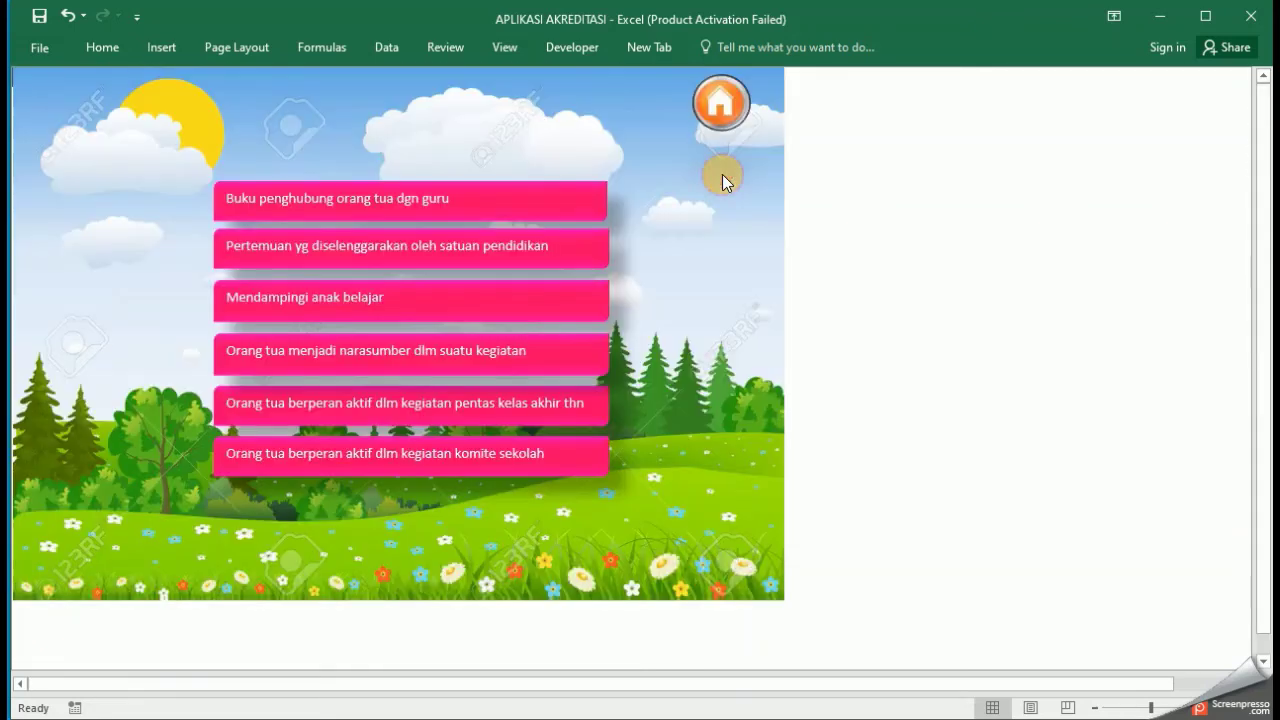
Step: View the Pertemuan yg diselenggarakan oleh satuan pendidikan and Mendampingi anak belajar sheets, returning to the 3.4.1 menu
{"action": "left_click", "coordinate": [484, 262]}
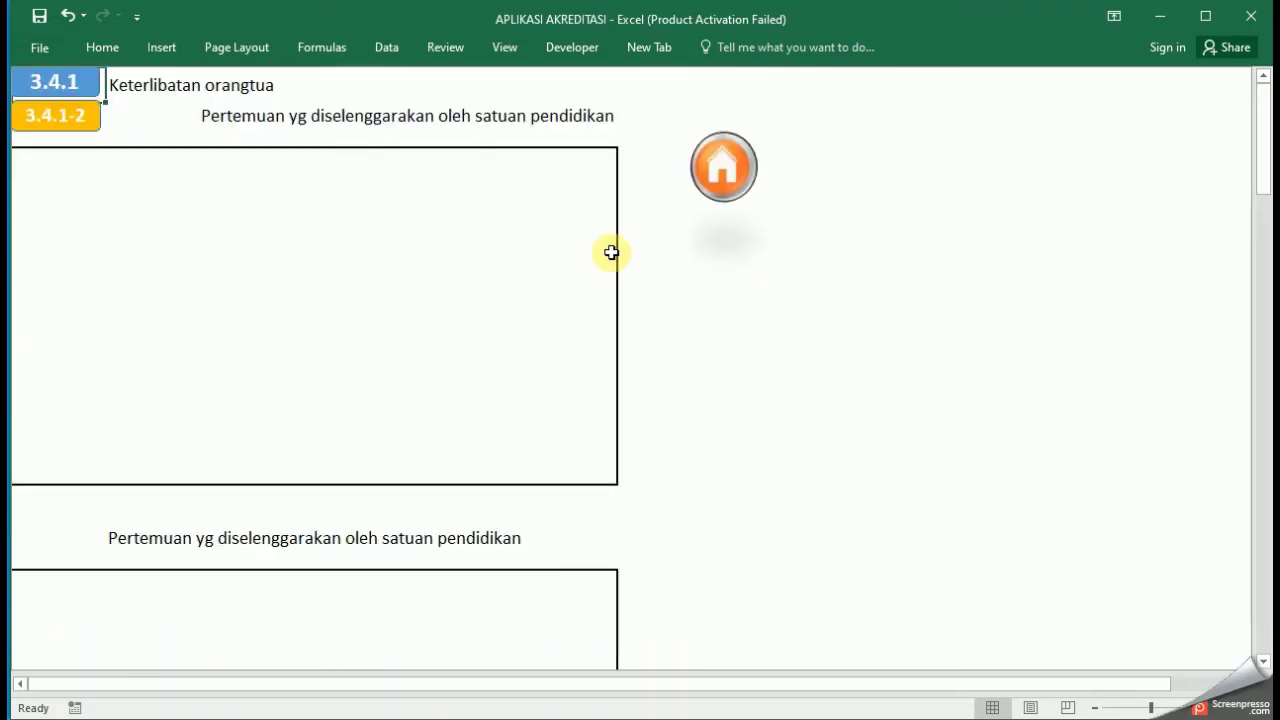
{"action": "left_click", "coordinate": [737, 180]}
{"action": "left_click", "coordinate": [425, 303]}
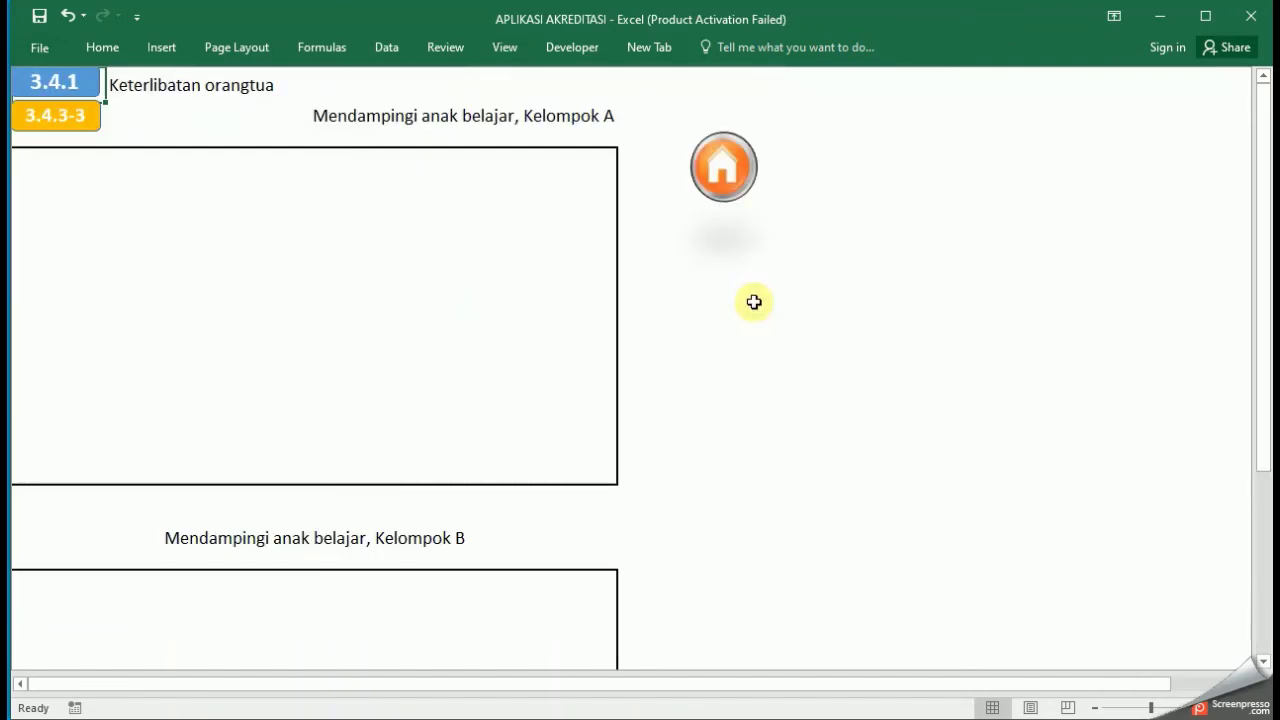
{"action": "left_click", "coordinate": [731, 175]}
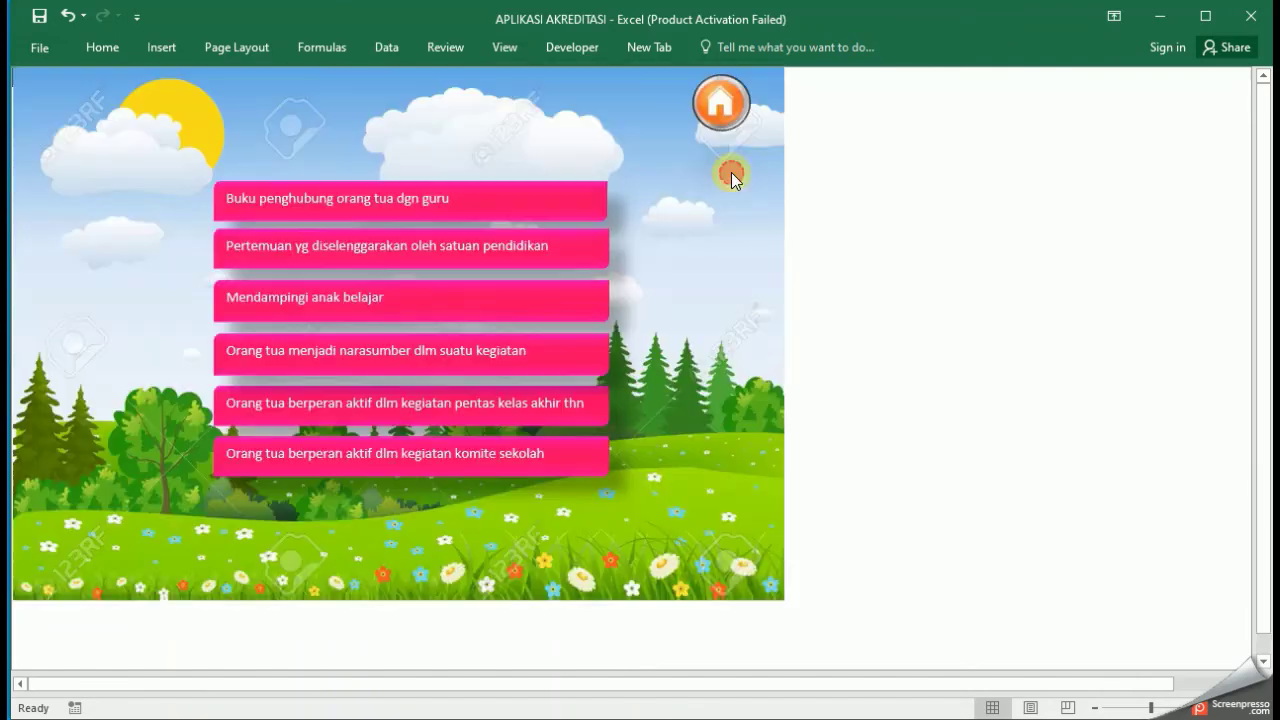
Step: View the 3.4.1 sheets for parents as narasumber, in pentas kelas akhir tahun and in komite sekolah, returning to the menu
{"action": "left_click", "coordinate": [439, 362]}
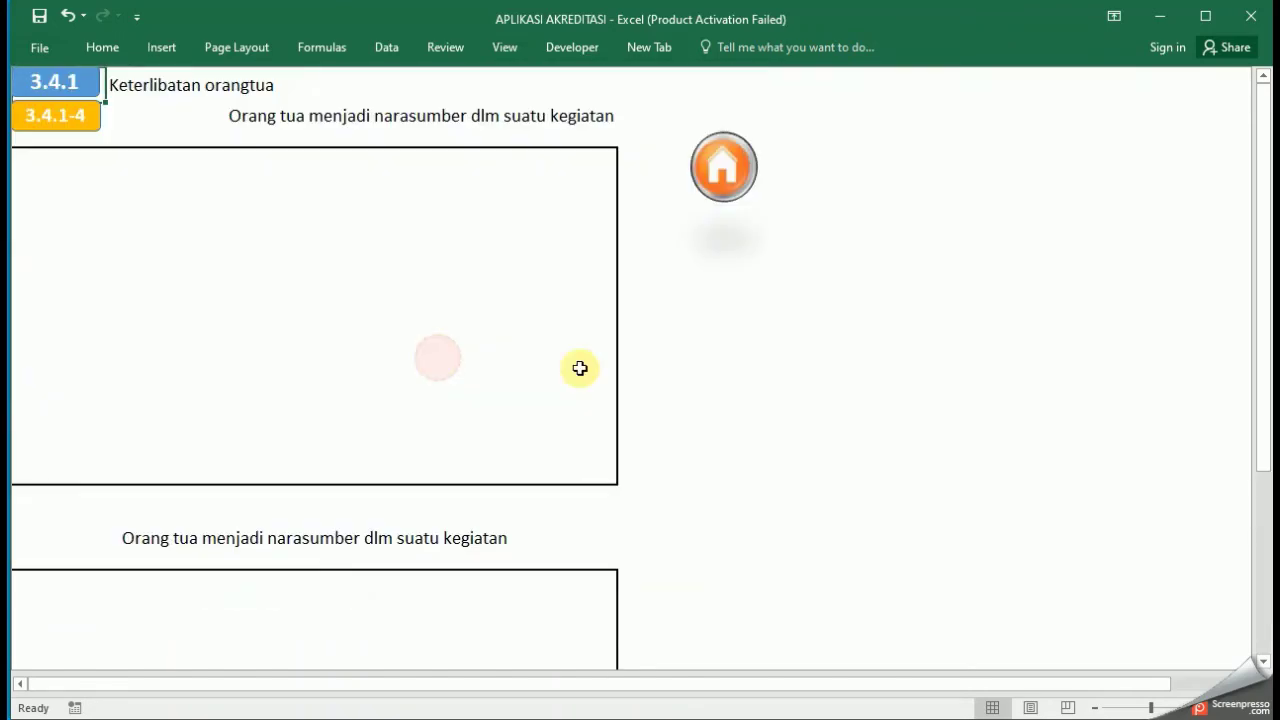
{"action": "left_click", "coordinate": [726, 170]}
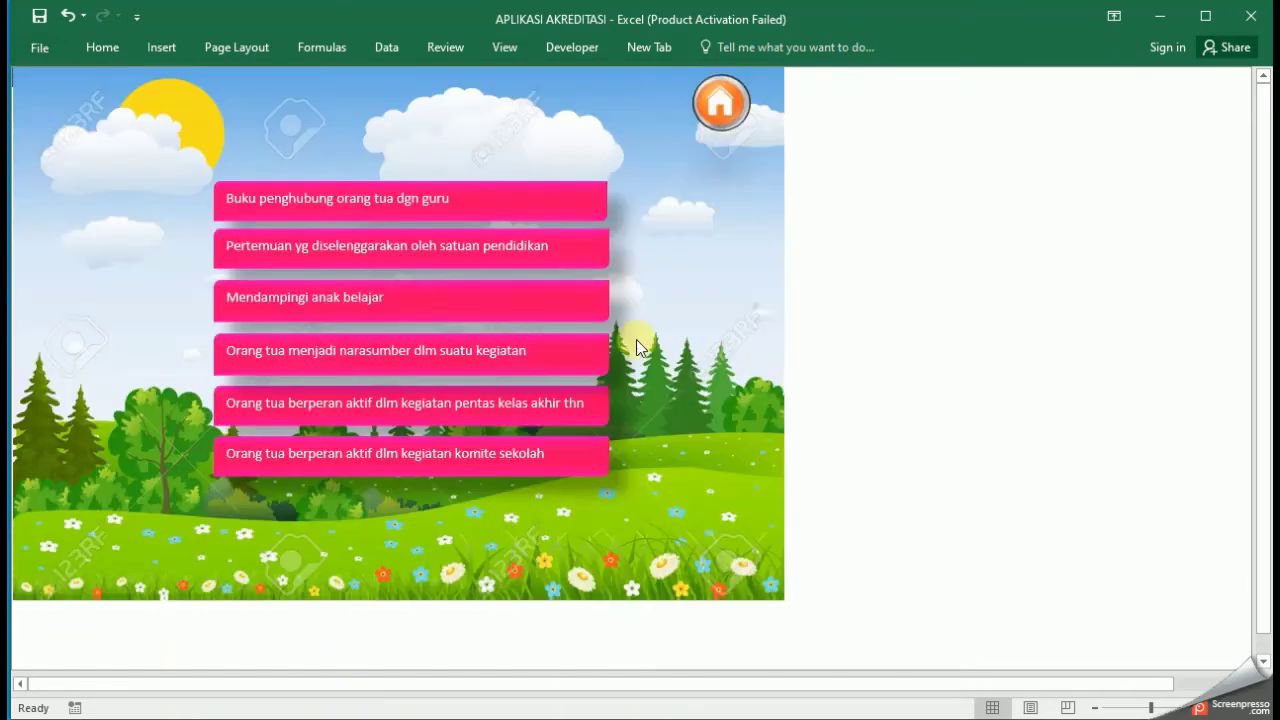
{"action": "left_click", "coordinate": [407, 412]}
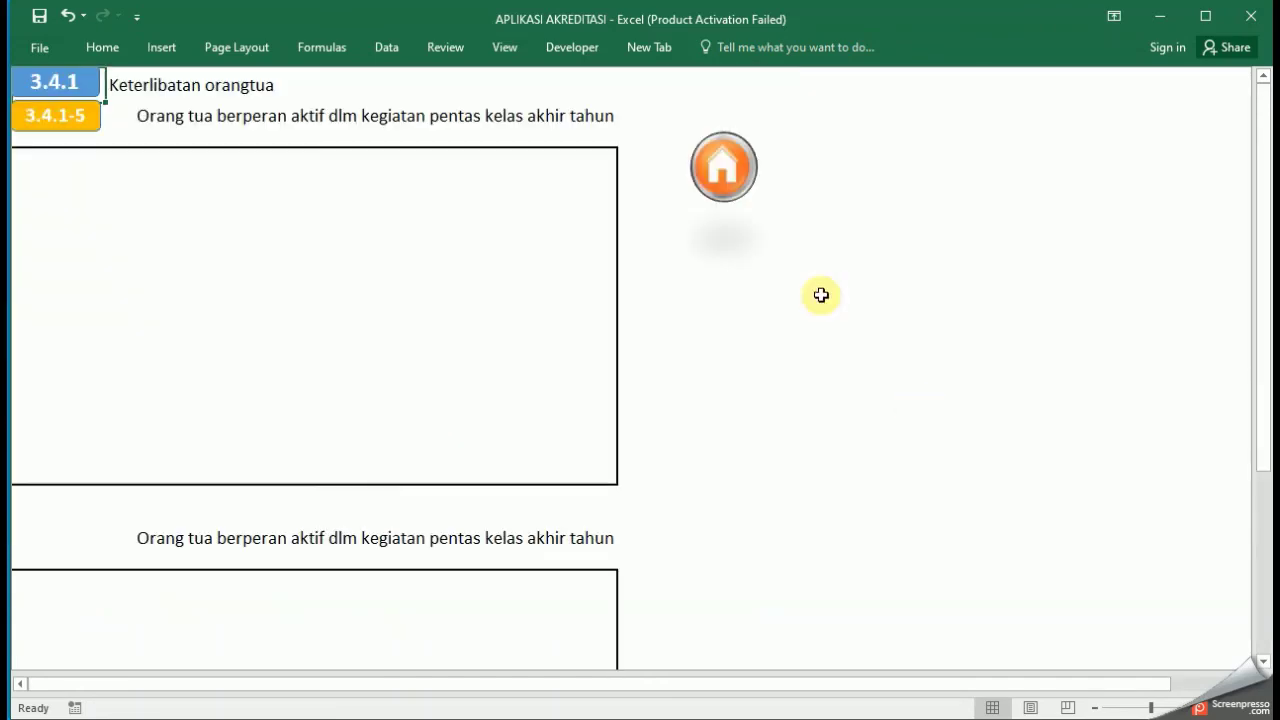
{"action": "left_click", "coordinate": [749, 190]}
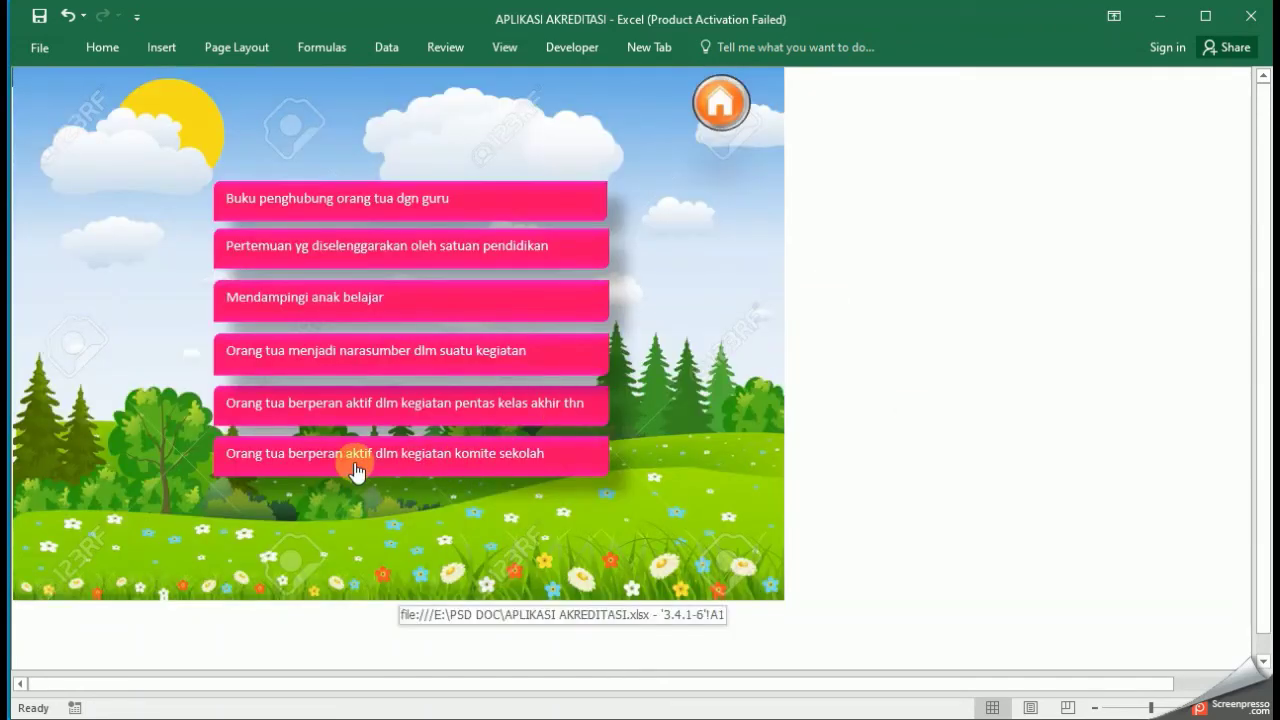
{"action": "left_click", "coordinate": [459, 470]}
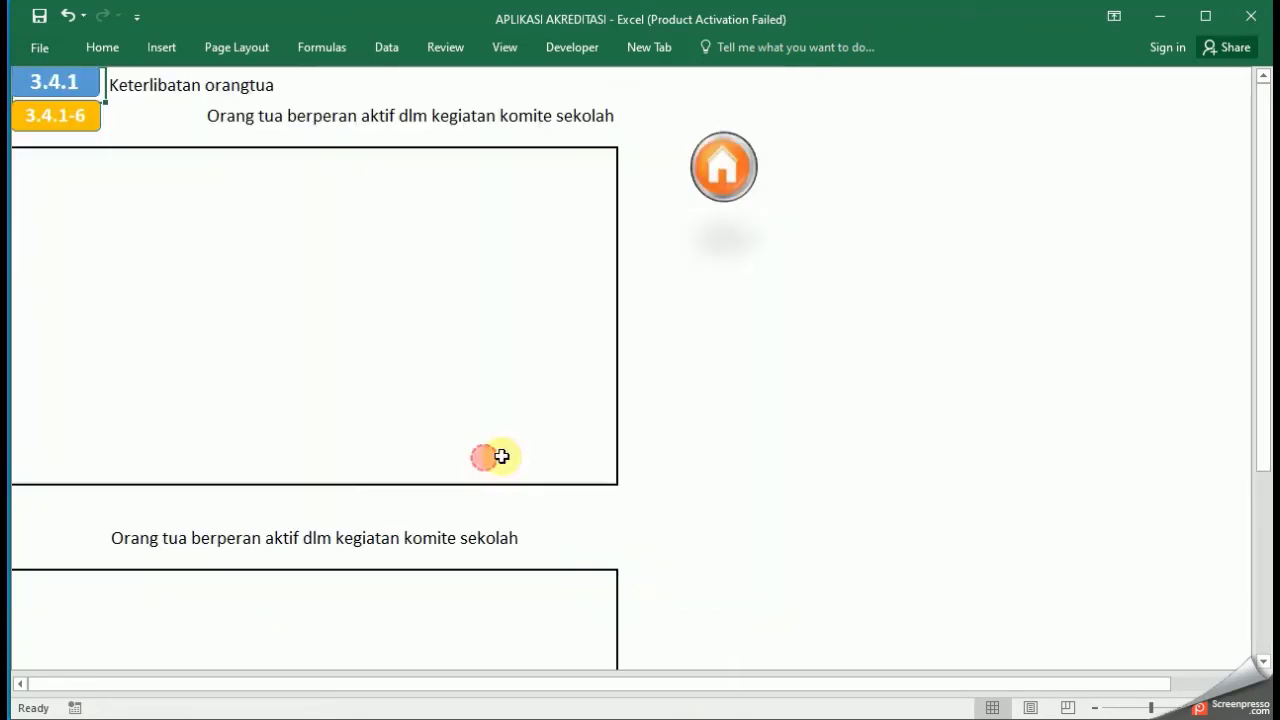
{"action": "left_click", "coordinate": [742, 187]}
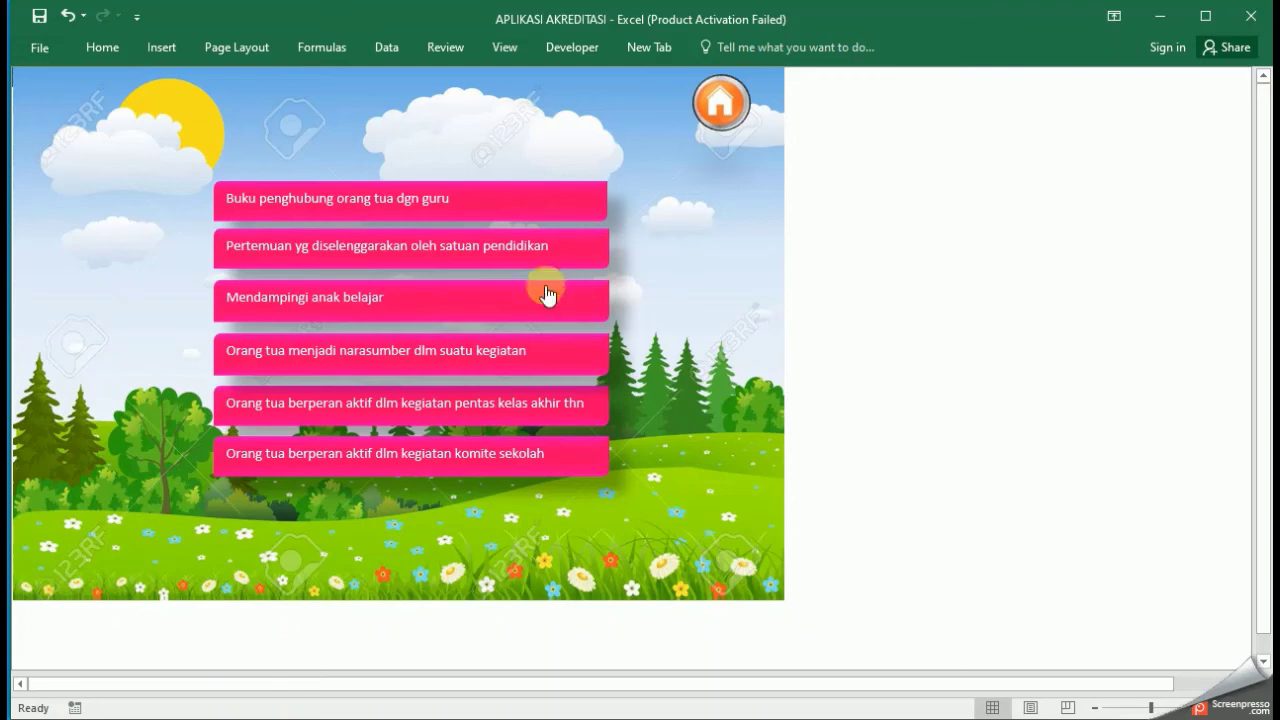
Step: Go back from 3.4.1 through the Standar 3 menu to 8 Standar and open Standar 4
{"action": "left_click", "coordinate": [690, 120]}
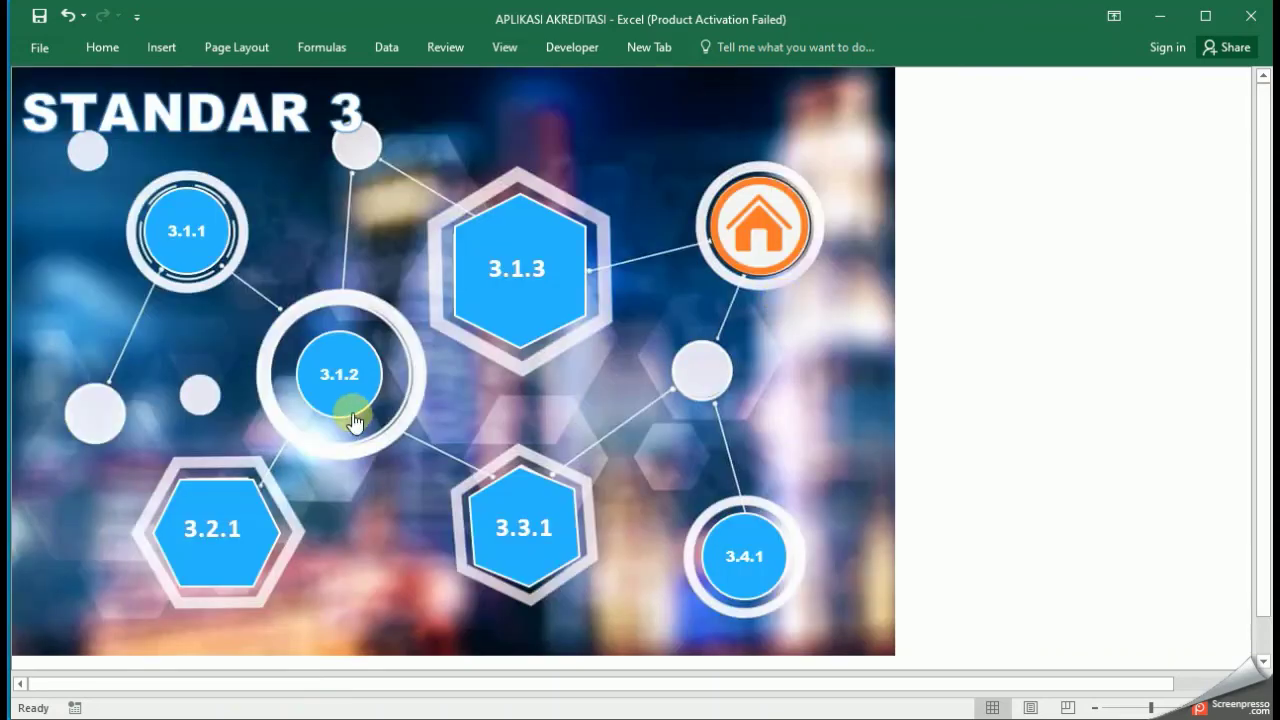
{"action": "left_click", "coordinate": [775, 262]}
{"action": "left_click", "coordinate": [767, 243]}
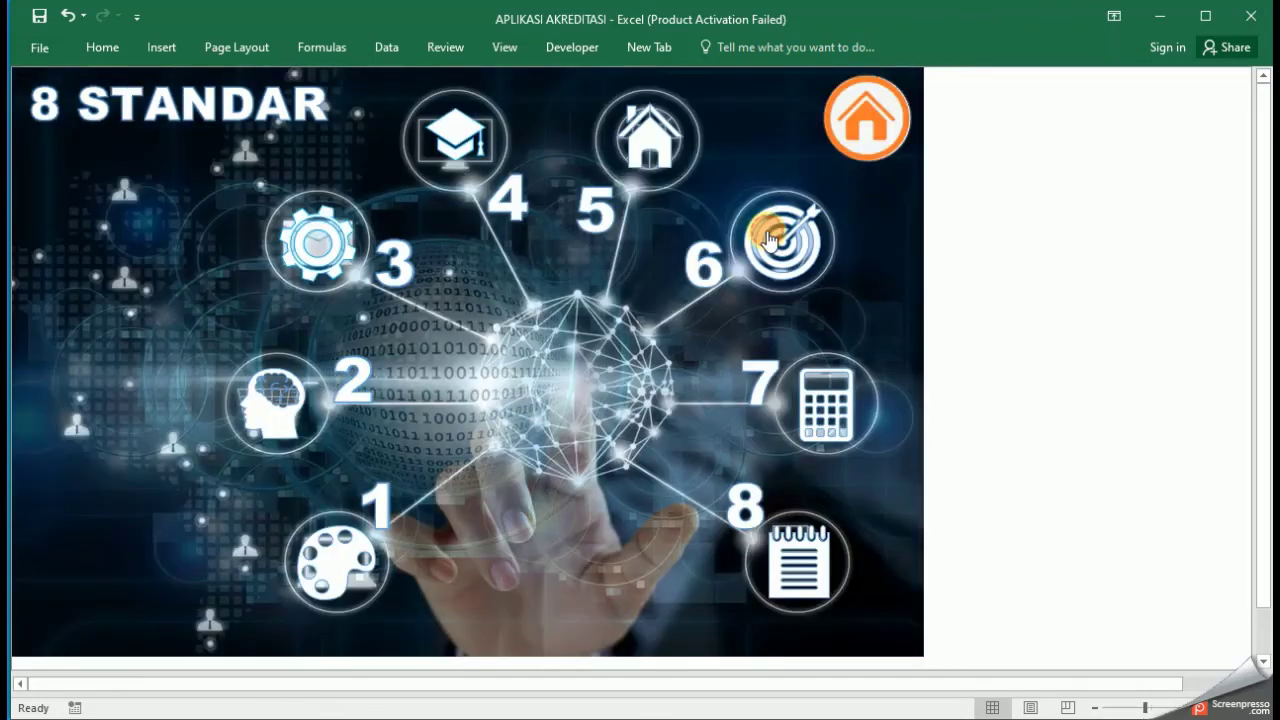
{"action": "left_click", "coordinate": [463, 143]}
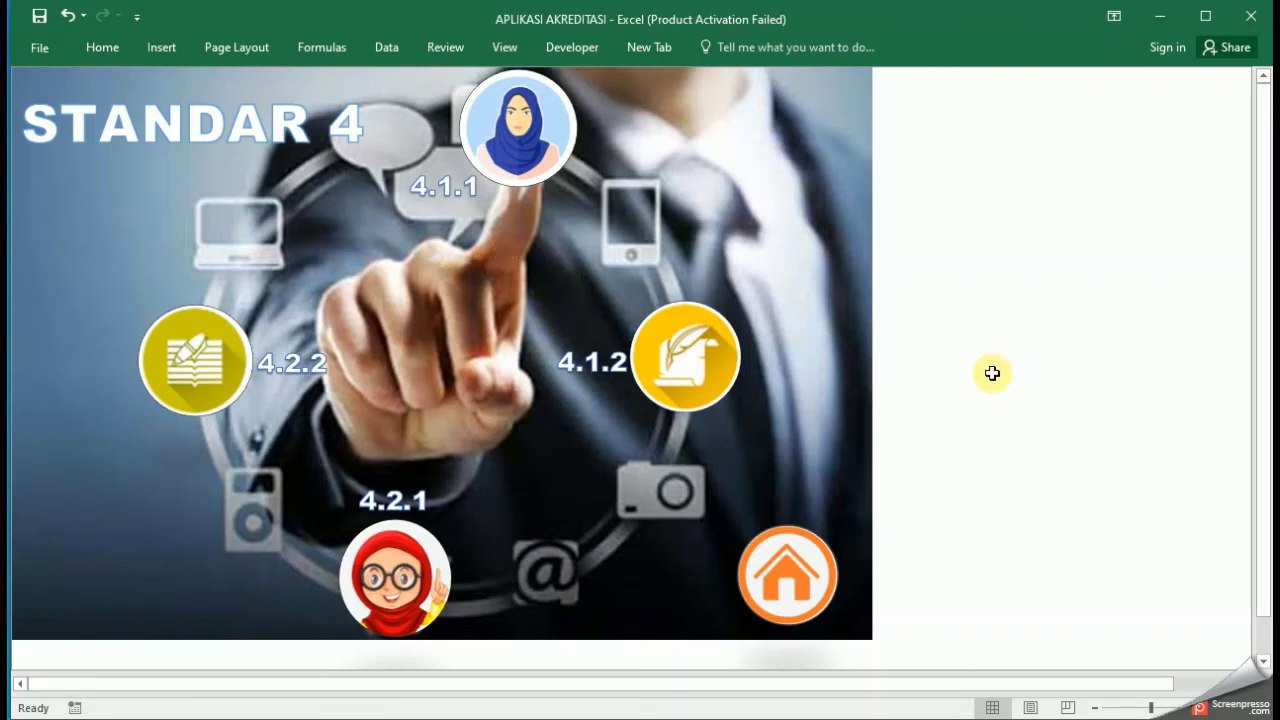
Step: Open item 4.1.1 and examine the Kualifikasi Akademik table's NUPTK, Pendidikan Terakhir, Tanggal SK and Photo entries
{"action": "left_click", "coordinate": [522, 145]}
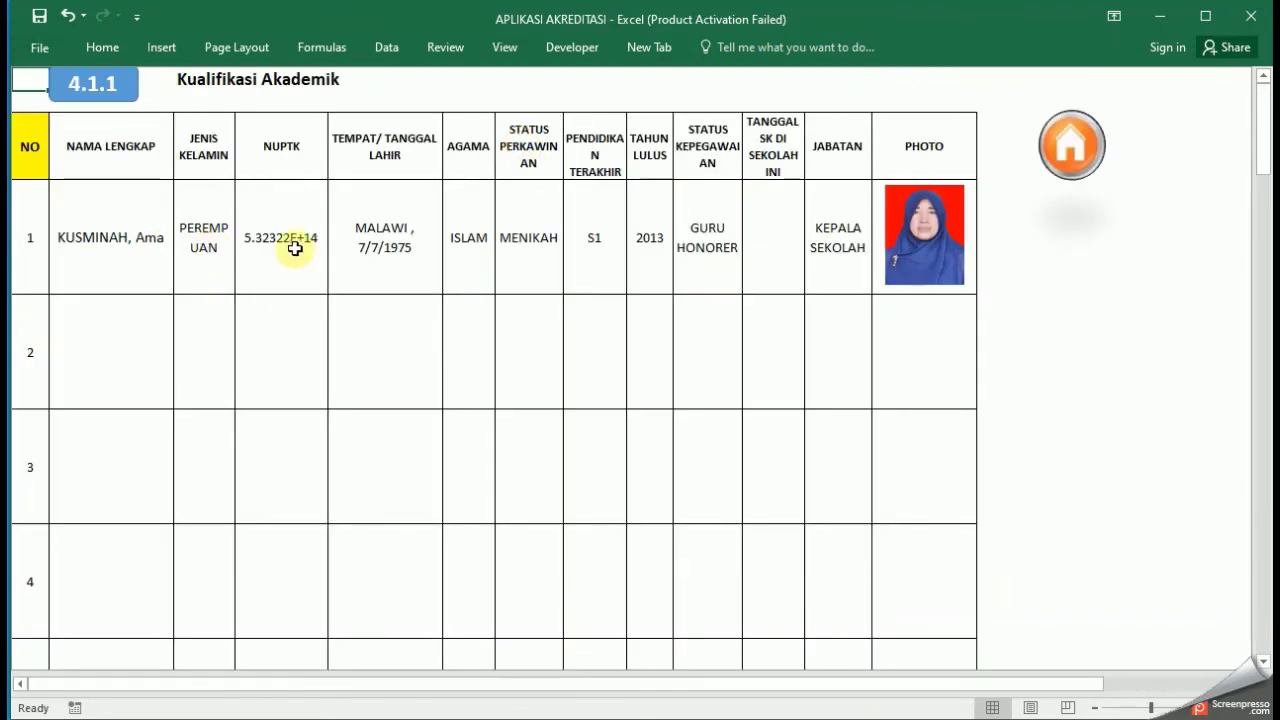
{"action": "left_click", "coordinate": [295, 248]}
{"action": "left_click", "coordinate": [588, 256]}
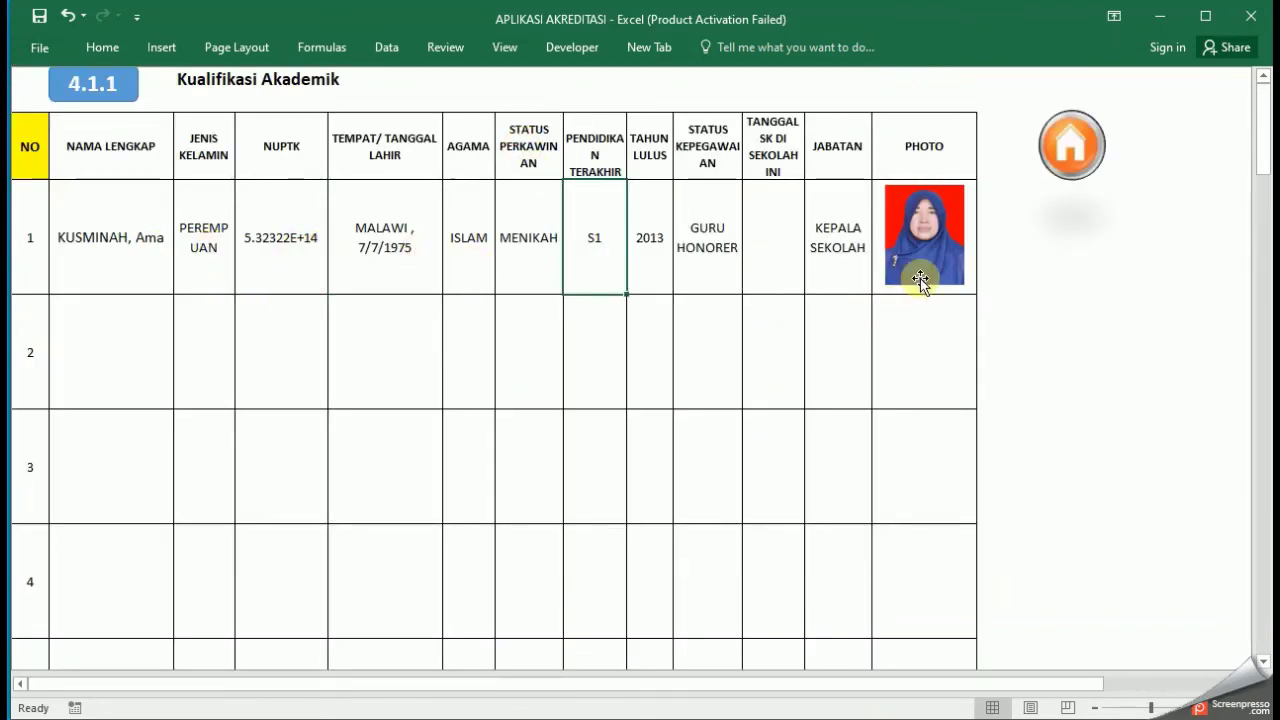
{"action": "left_click", "coordinate": [940, 255]}
{"action": "left_click", "coordinate": [776, 254]}
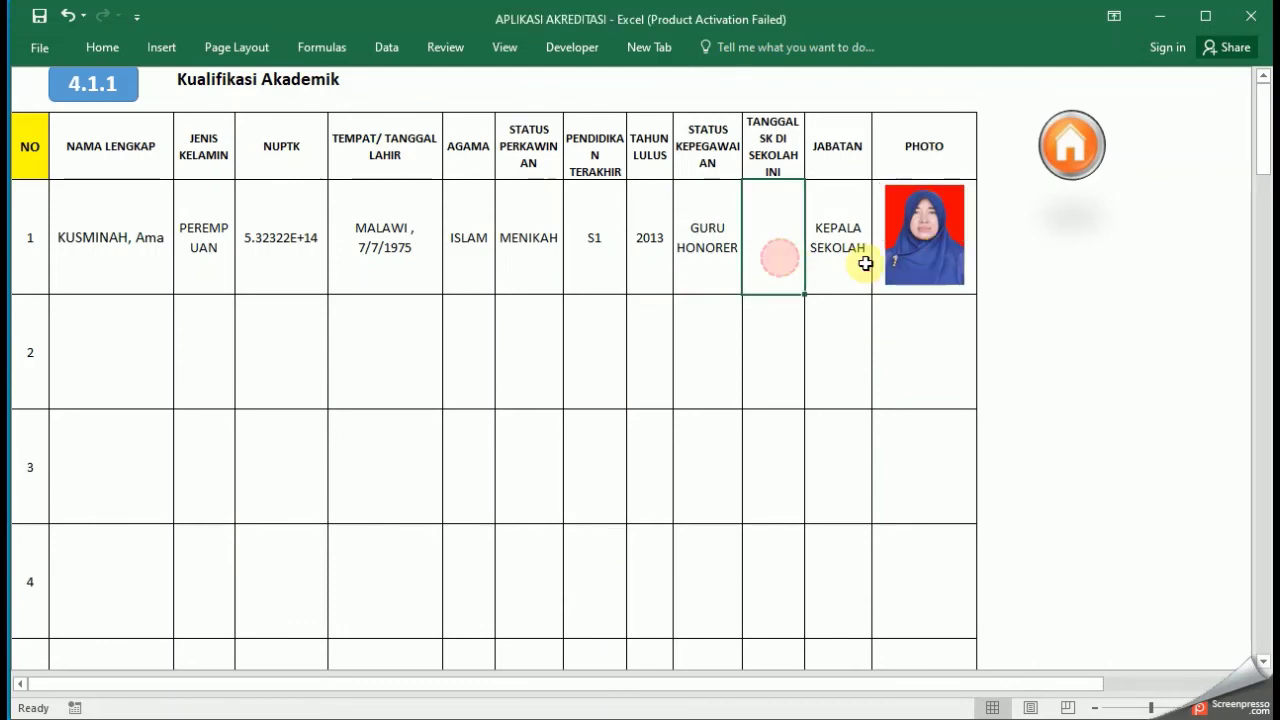
{"action": "left_click", "coordinate": [935, 344]}
{"action": "left_click", "coordinate": [413, 378]}
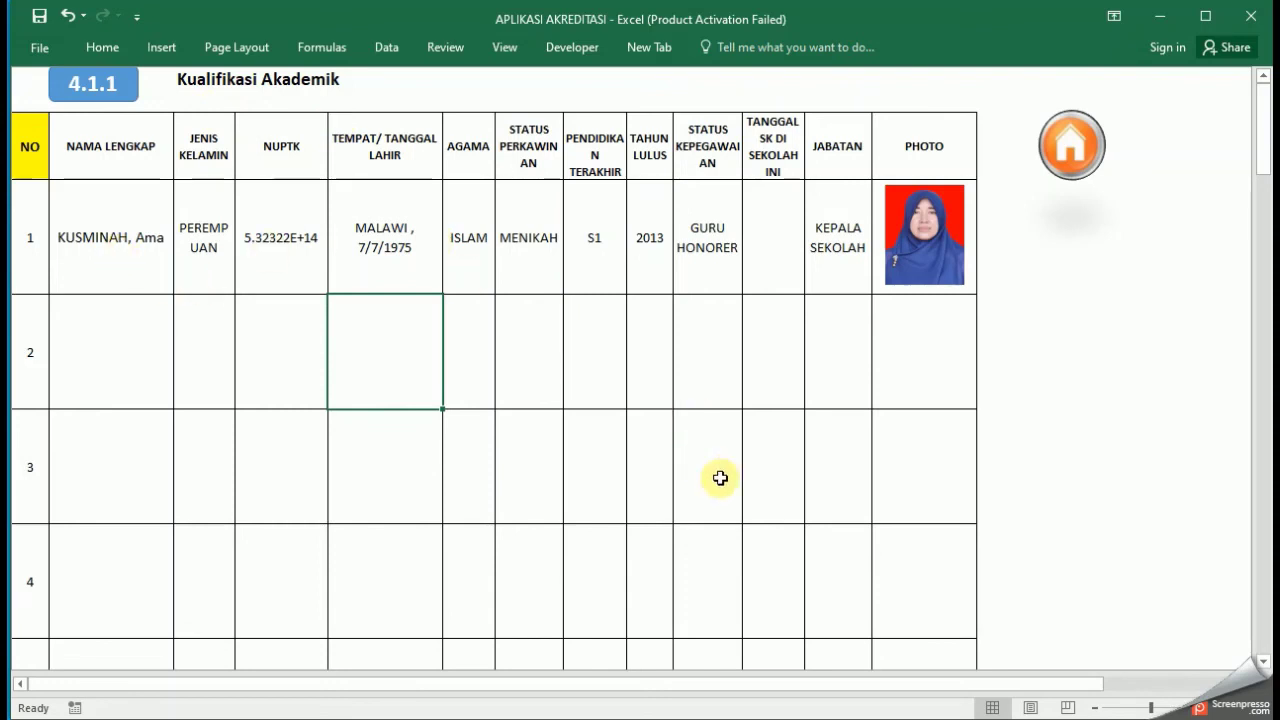
Step: Insert the picture IMG-20191013-WA0060 into the first Ijazah Tenaga Pendidik box of 4.1.1
{"action": "scroll", "coordinate": [720, 478], "scroll_direction": "down", "scroll_amount": 8}
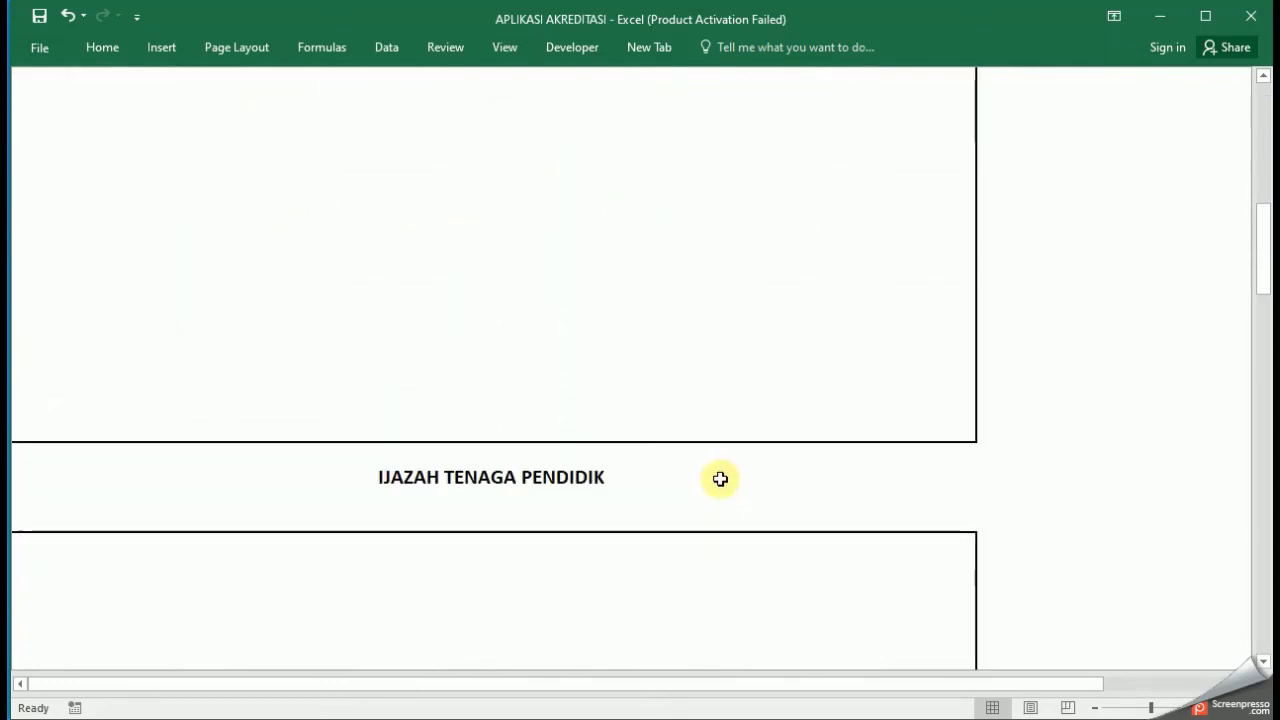
{"action": "scroll", "coordinate": [720, 479], "scroll_direction": "up", "scroll_amount": 5}
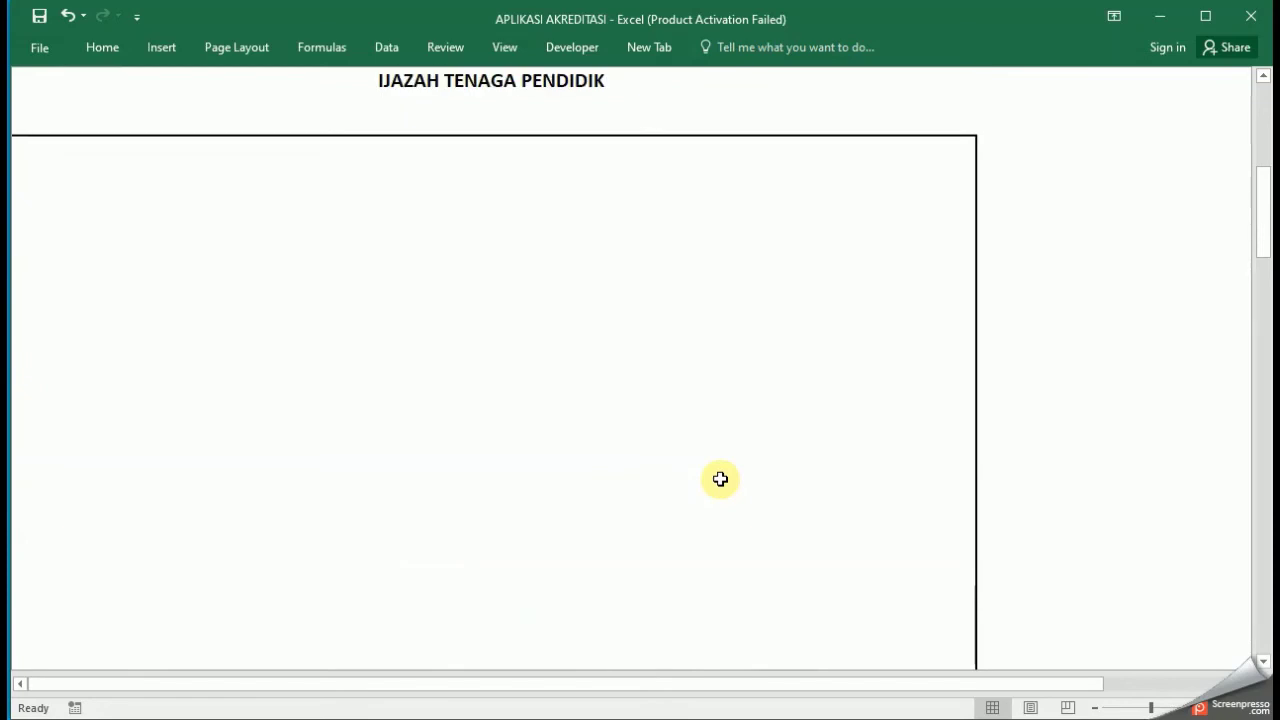
{"action": "scroll", "coordinate": [720, 479], "scroll_direction": "up", "scroll_amount": 1}
{"action": "left_click", "coordinate": [611, 380]}
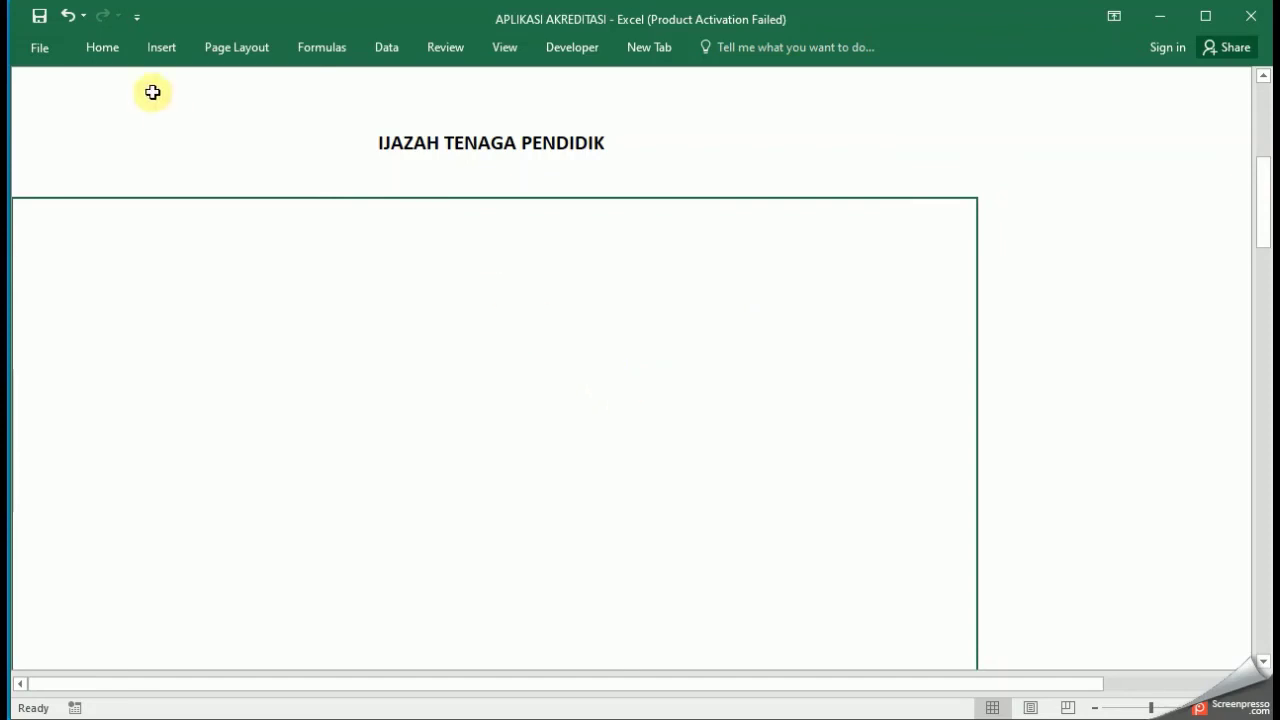
{"action": "left_click", "coordinate": [168, 49]}
{"action": "left_click", "coordinate": [237, 108]}
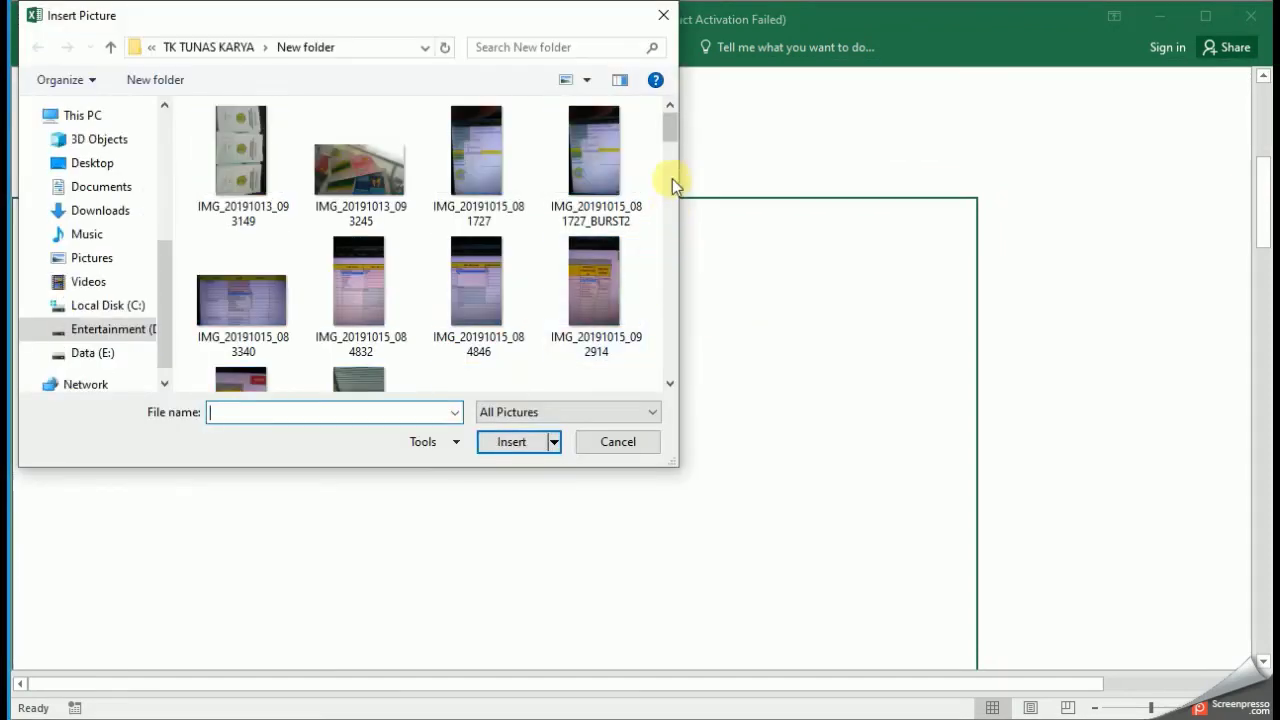
{"action": "left_click_drag", "start_coordinate": [671, 133], "coordinate": [653, 298]}
{"action": "left_click", "coordinate": [479, 314]}
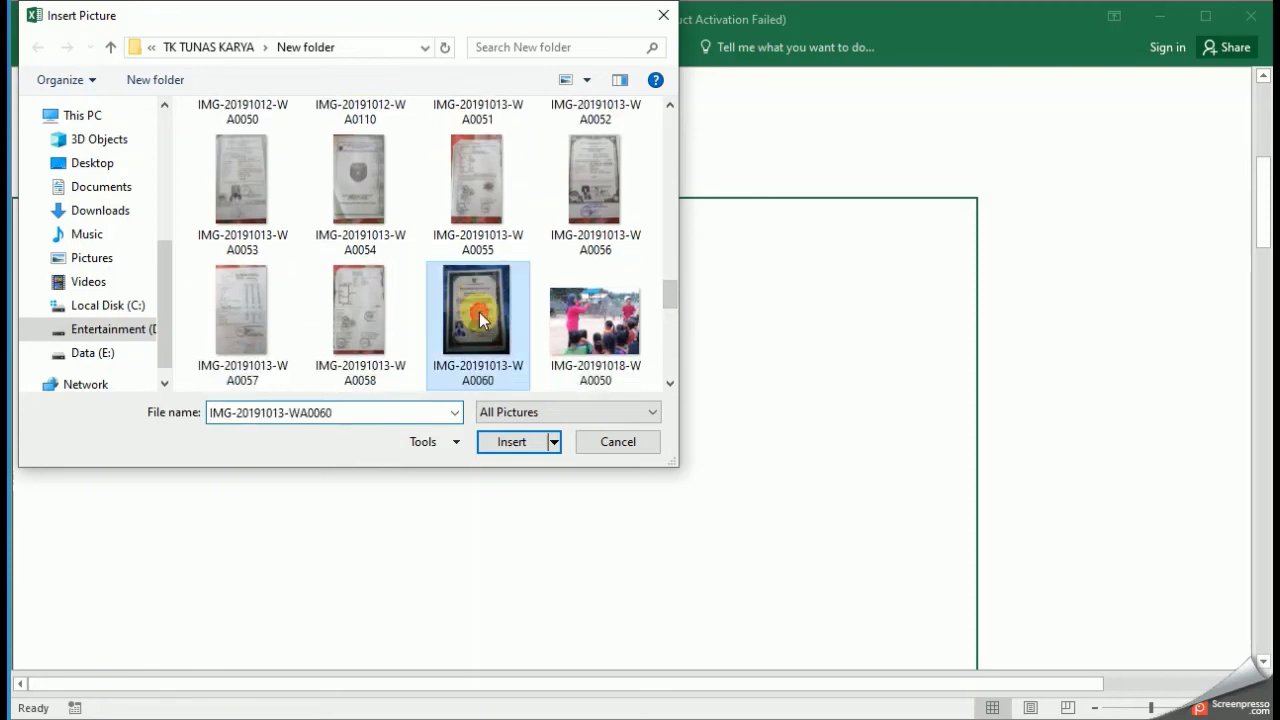
{"action": "left_click", "coordinate": [523, 449]}
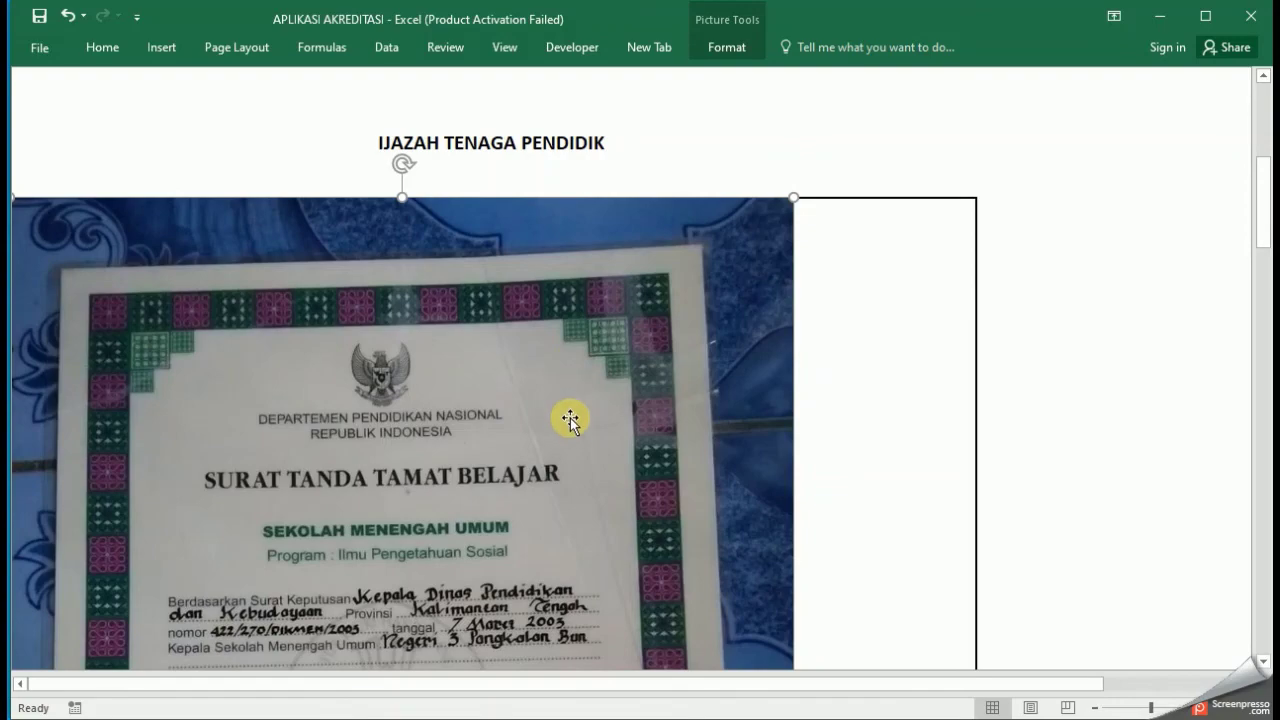
Step: Shrink the inserted certificate picture proportionally until it fits within the height of the first Ijazah Tenaga Pendidik box
{"action": "scroll", "coordinate": [565, 424], "scroll_direction": "down", "scroll_amount": 15}
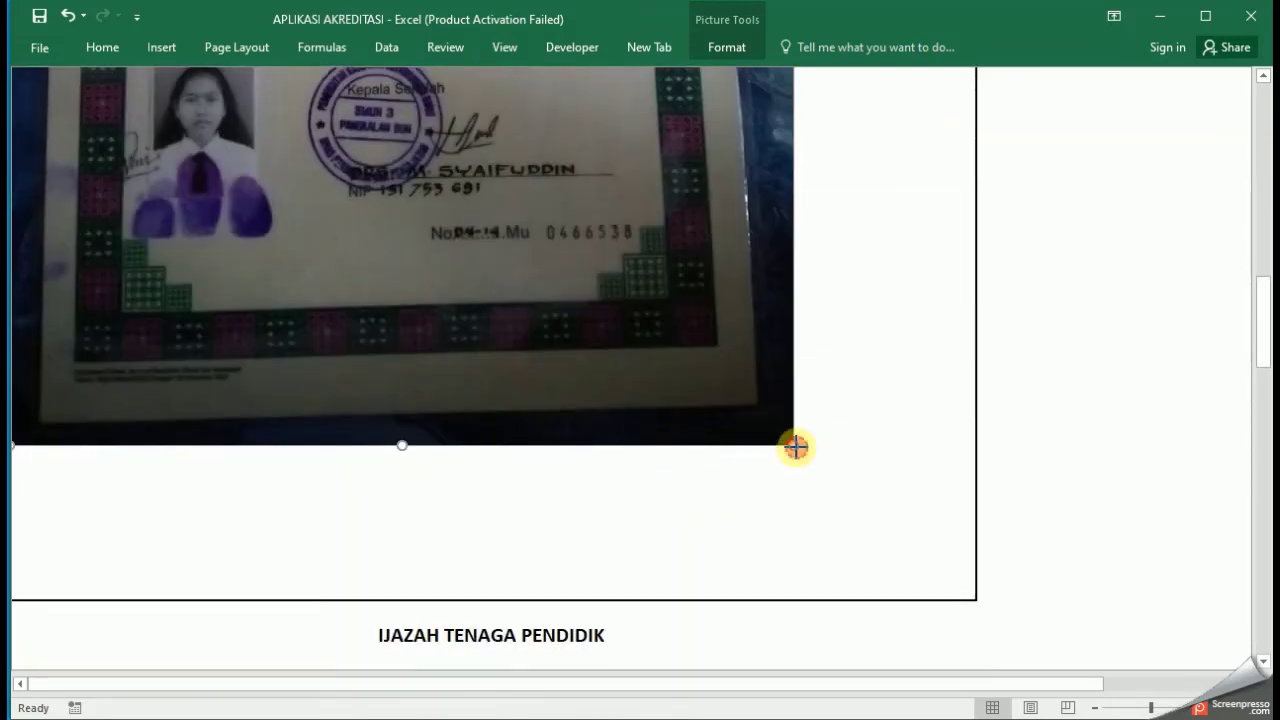
{"action": "left_click_drag", "start_coordinate": [796, 447], "coordinate": [460, 106]}
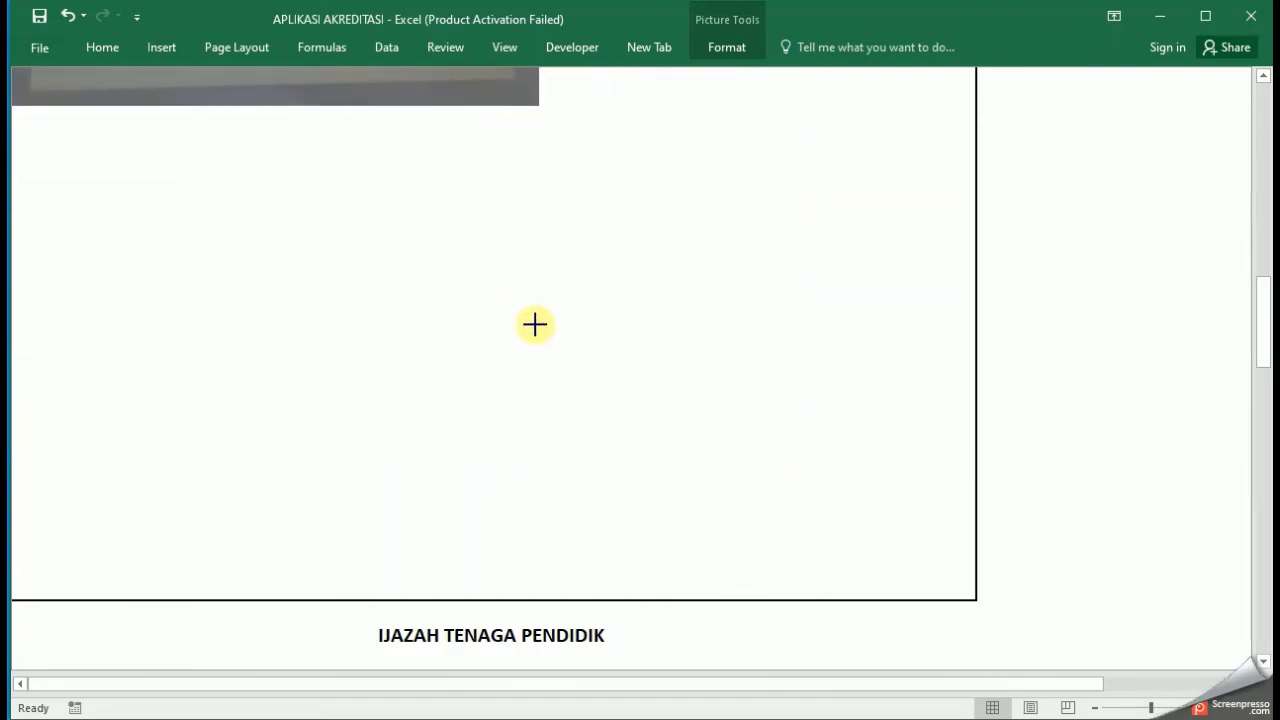
{"action": "scroll", "coordinate": [535, 324], "scroll_direction": "up", "scroll_amount": 8}
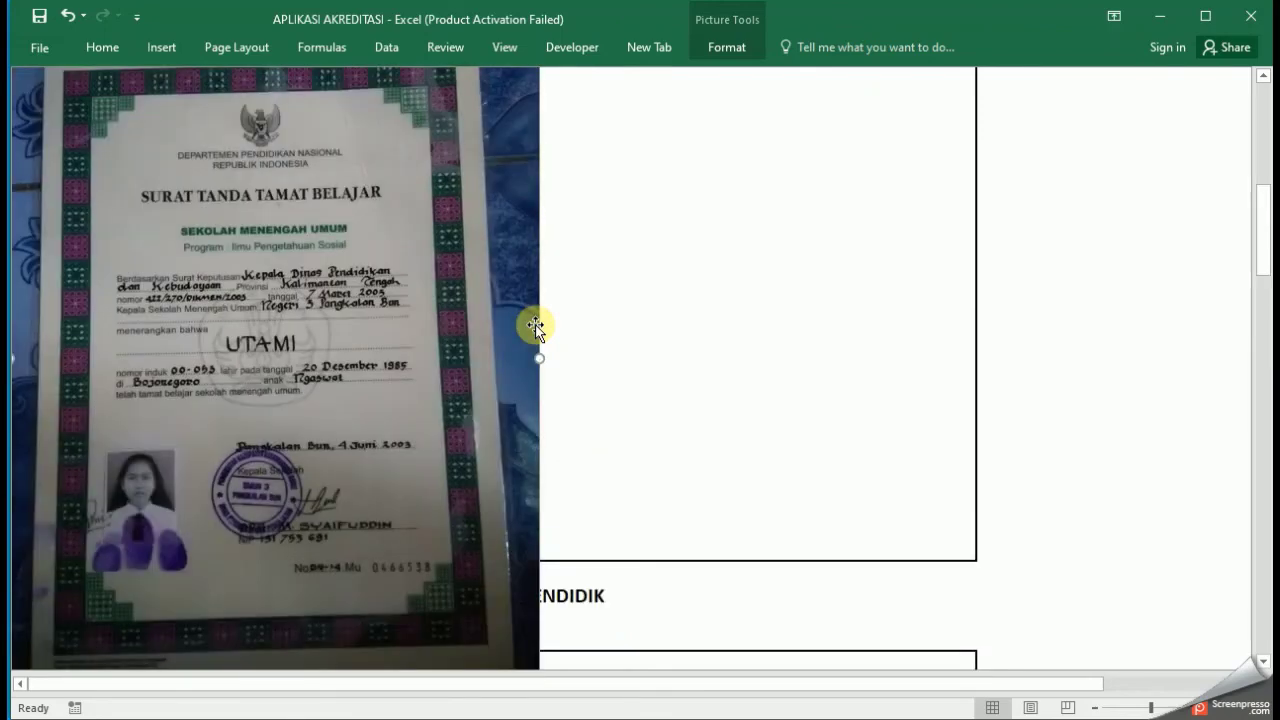
{"action": "scroll", "coordinate": [521, 440], "scroll_direction": "down", "scroll_amount": 2}
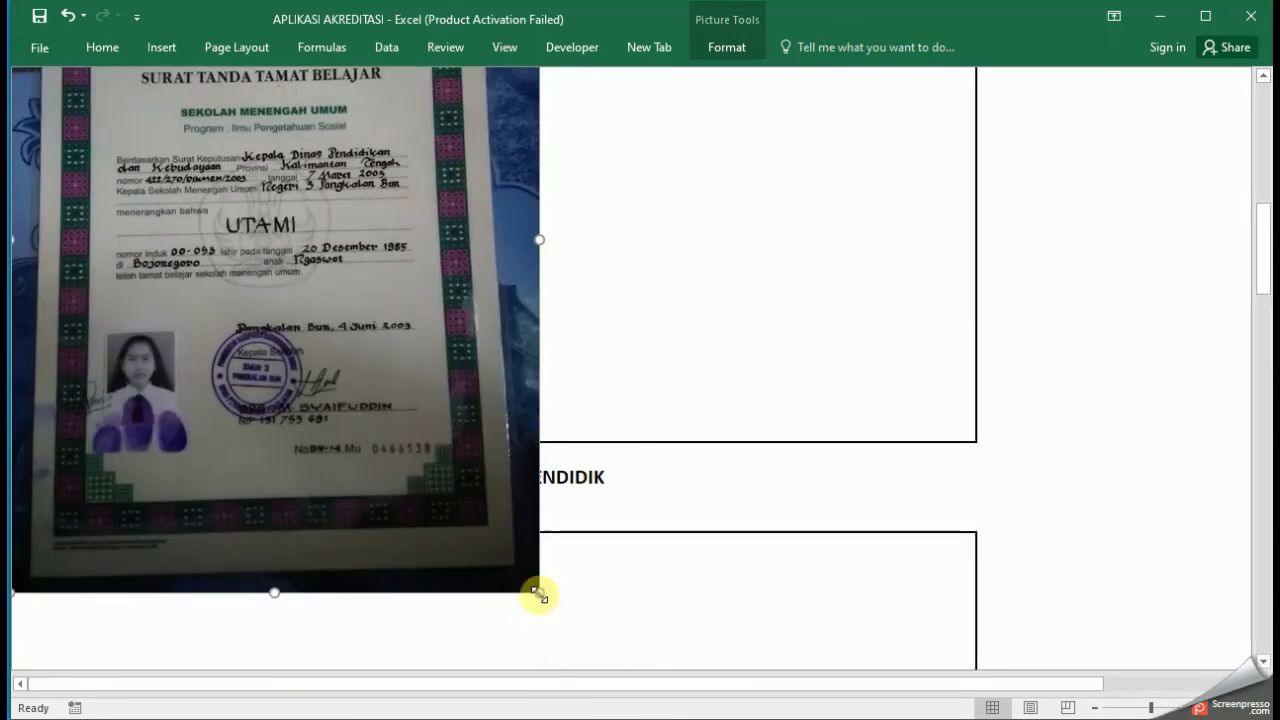
{"action": "left_click_drag", "start_coordinate": [540, 594], "coordinate": [403, 394]}
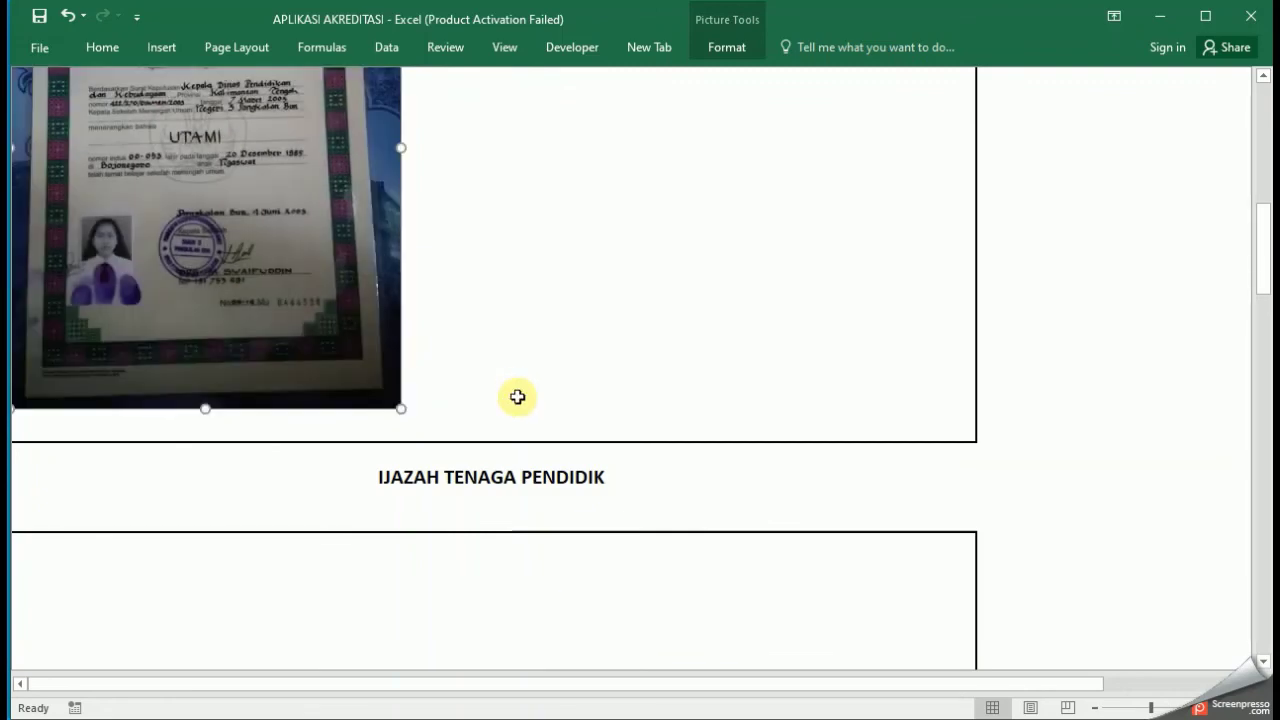
Step: Move the certificate picture away from the box's edge to about the middle of the first Ijazah Tenaga Pendidik box
{"action": "scroll", "coordinate": [517, 397], "scroll_direction": "up", "scroll_amount": 4}
{"action": "left_click_drag", "start_coordinate": [326, 384], "coordinate": [574, 394]}
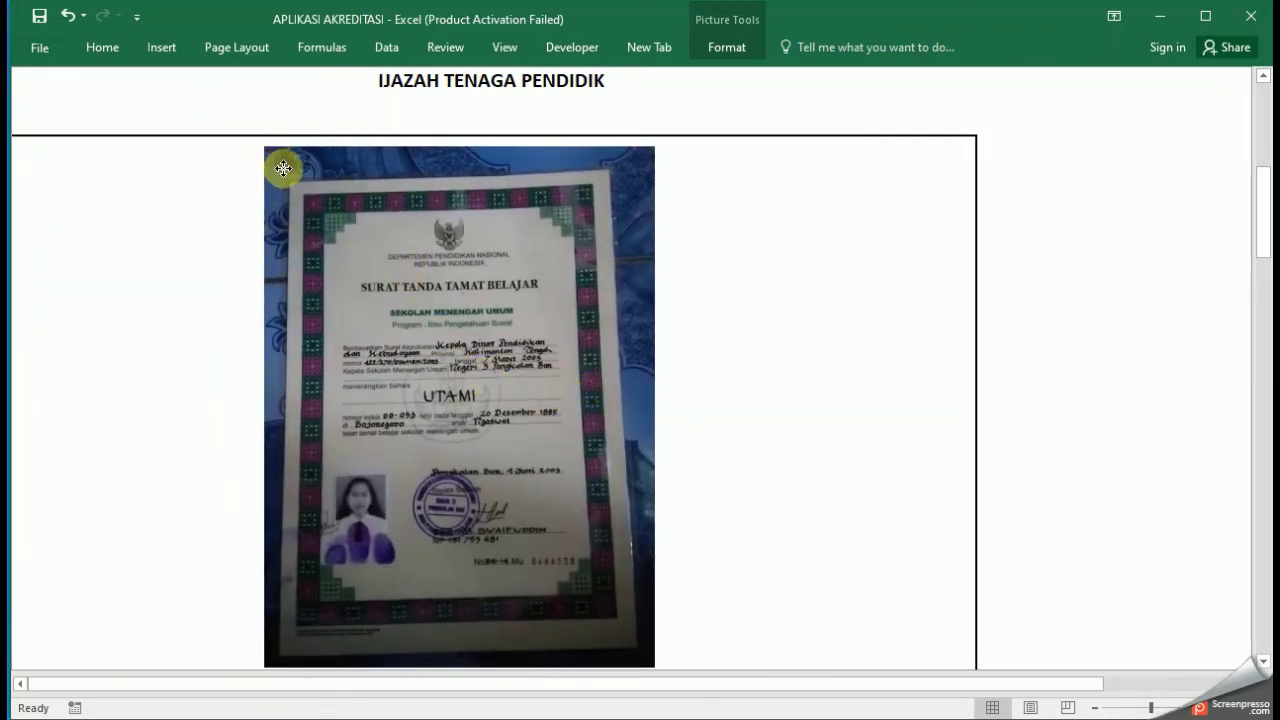
{"action": "left_click", "coordinate": [265, 151]}
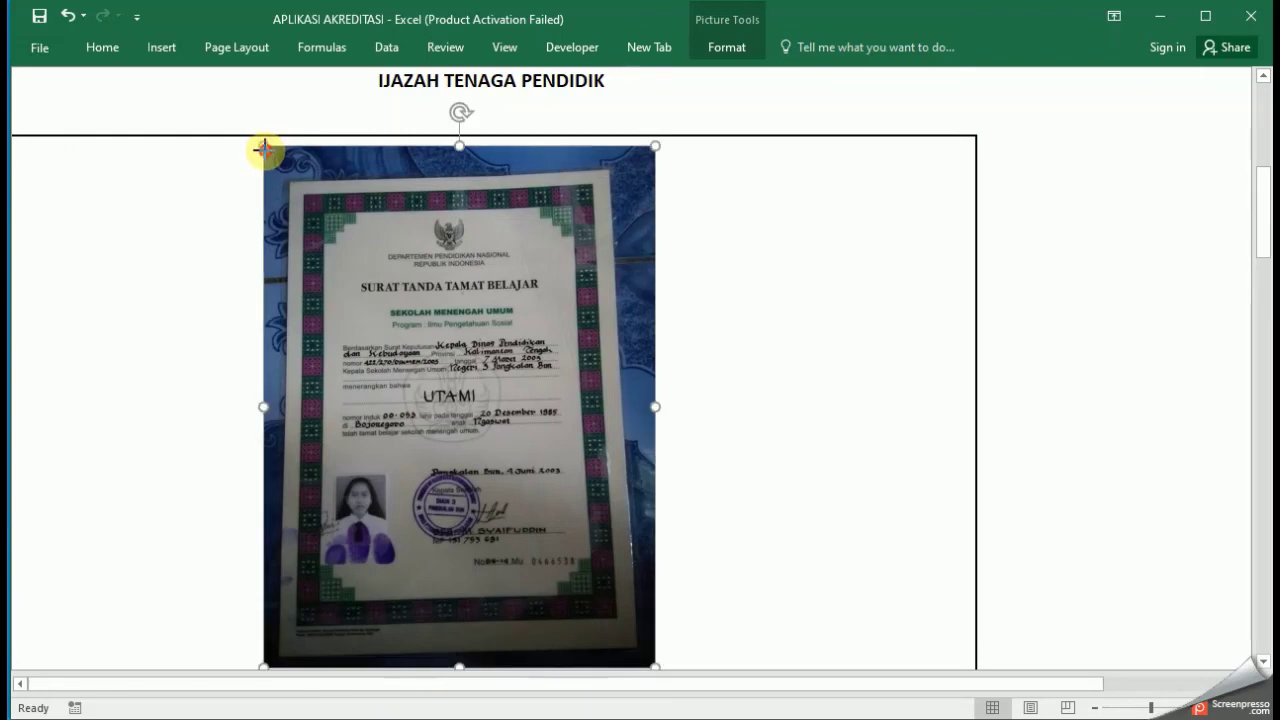
Step: Shrink the certificate picture slightly further and move it up near the upper edge of the first Ijazah Tenaga Pendidik box
{"action": "left_click_drag", "start_coordinate": [265, 151], "coordinate": [307, 204]}
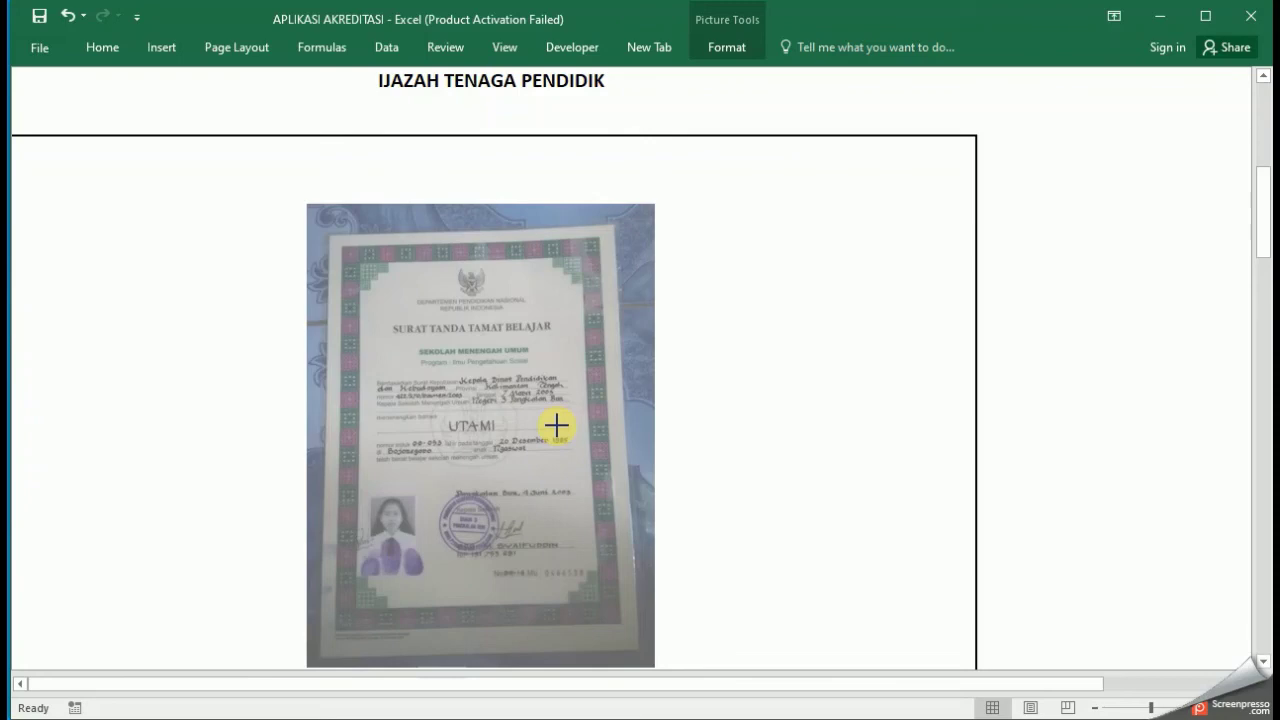
{"action": "left_click", "coordinate": [614, 387]}
{"action": "left_click_drag", "start_coordinate": [605, 387], "coordinate": [606, 345]}
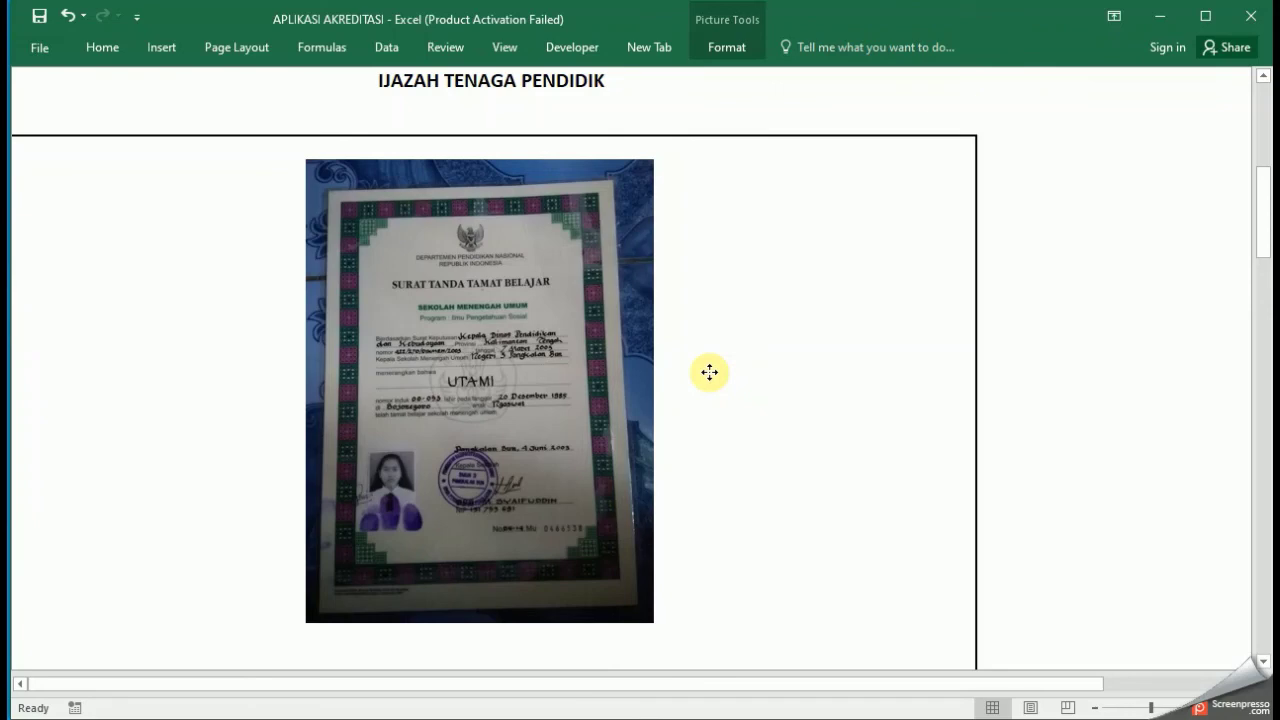
Step: Look through the remaining Ijazah Tenaga Pendidik boxes of 4.1.1 to the last one and return to the Kualifikasi Akademik table
{"action": "scroll", "coordinate": [709, 372], "scroll_direction": "down", "scroll_amount": 15}
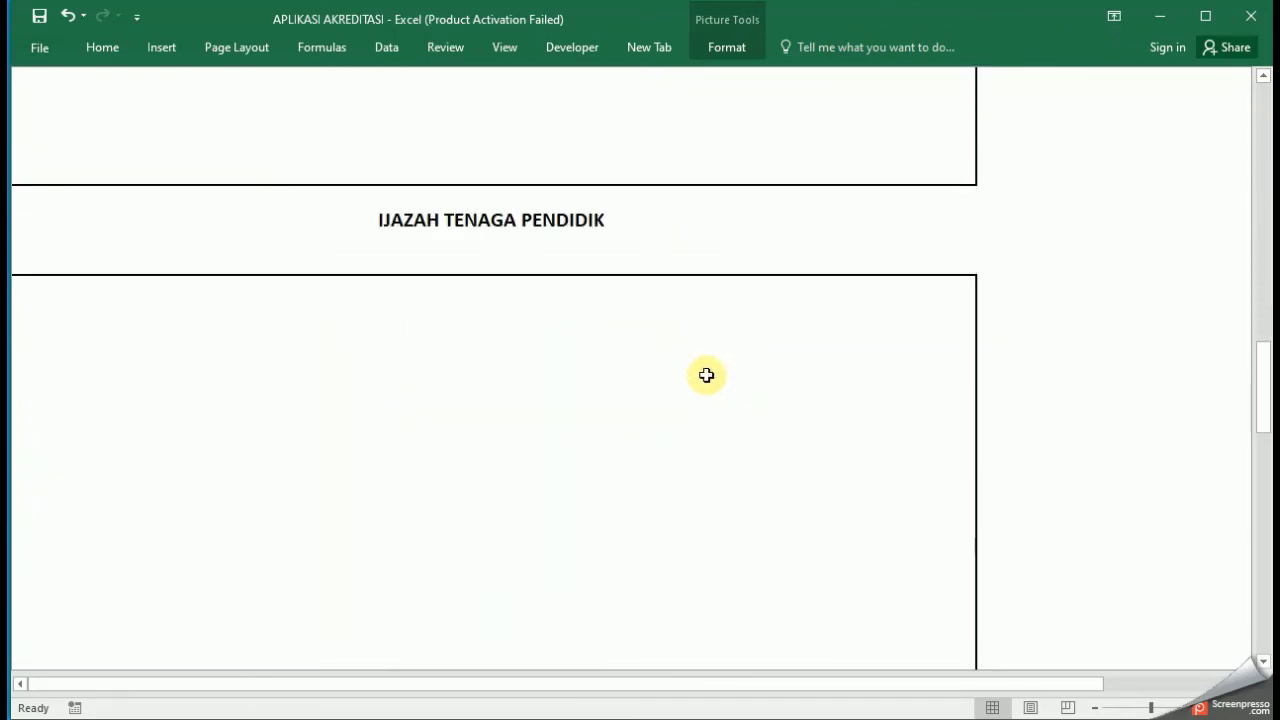
{"action": "scroll", "coordinate": [836, 325], "scroll_direction": "down", "scroll_amount": 8}
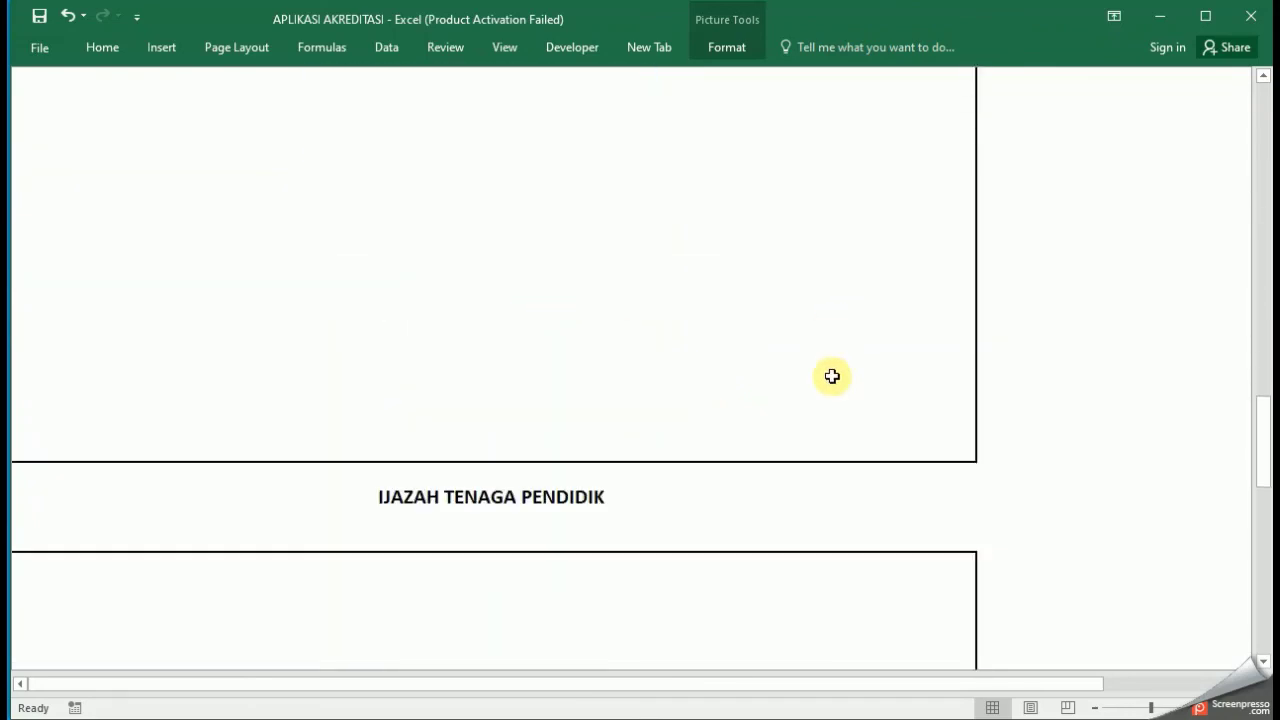
{"action": "scroll", "coordinate": [832, 376], "scroll_direction": "down", "scroll_amount": 8}
{"action": "scroll", "coordinate": [829, 360], "scroll_direction": "down", "scroll_amount": 15}
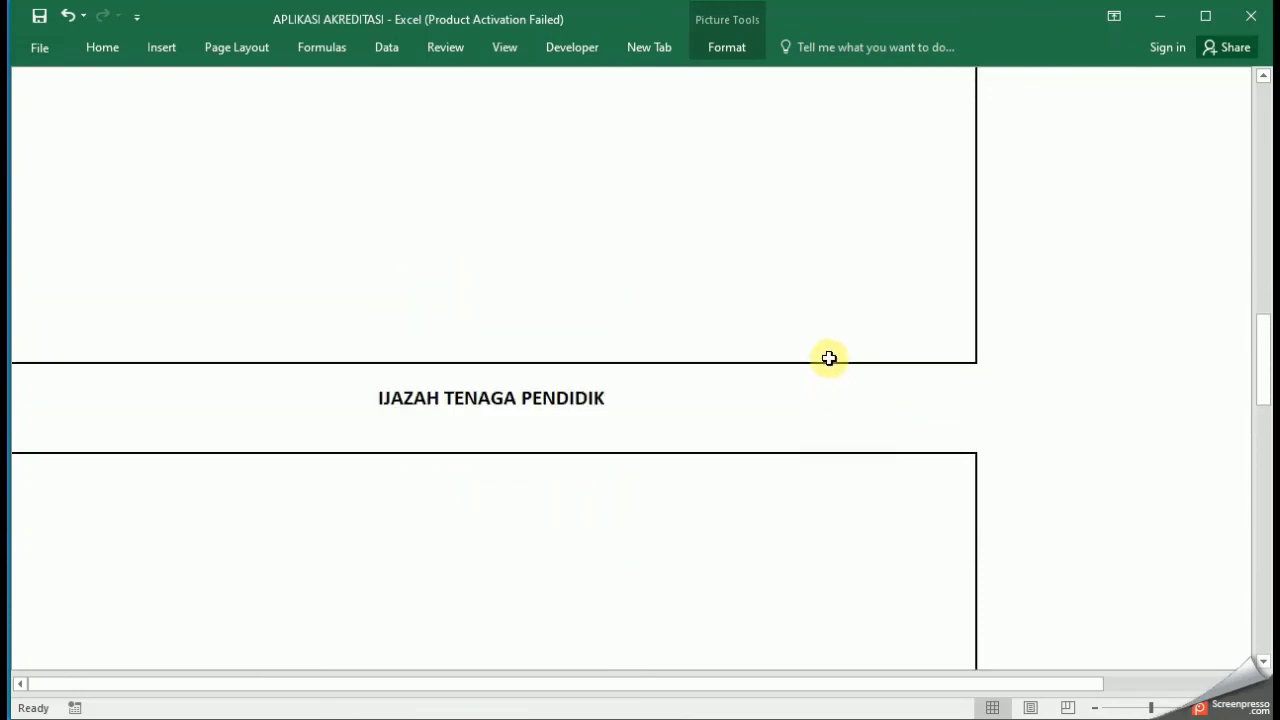
{"action": "scroll", "coordinate": [827, 357], "scroll_direction": "down", "scroll_amount": 10}
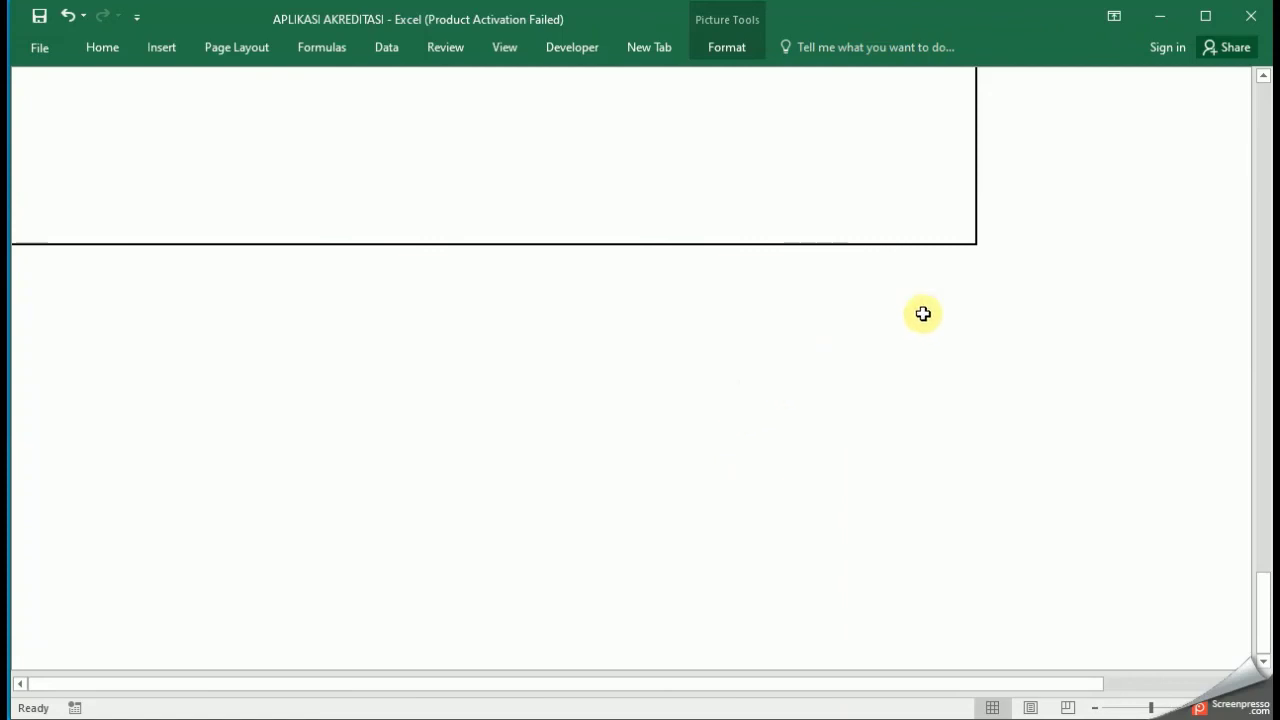
{"action": "scroll", "coordinate": [943, 325], "scroll_direction": "up", "scroll_amount": 3}
{"action": "left_click", "coordinate": [972, 412]}
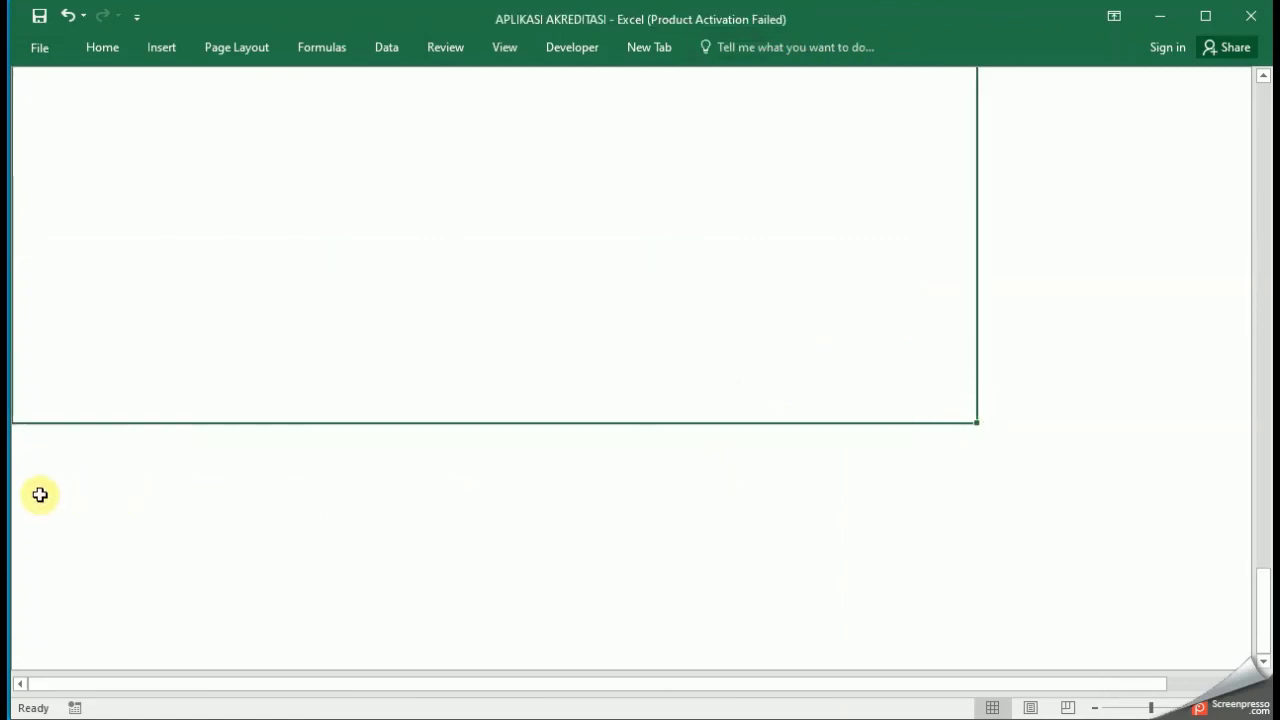
{"action": "left_click", "coordinate": [23, 470]}
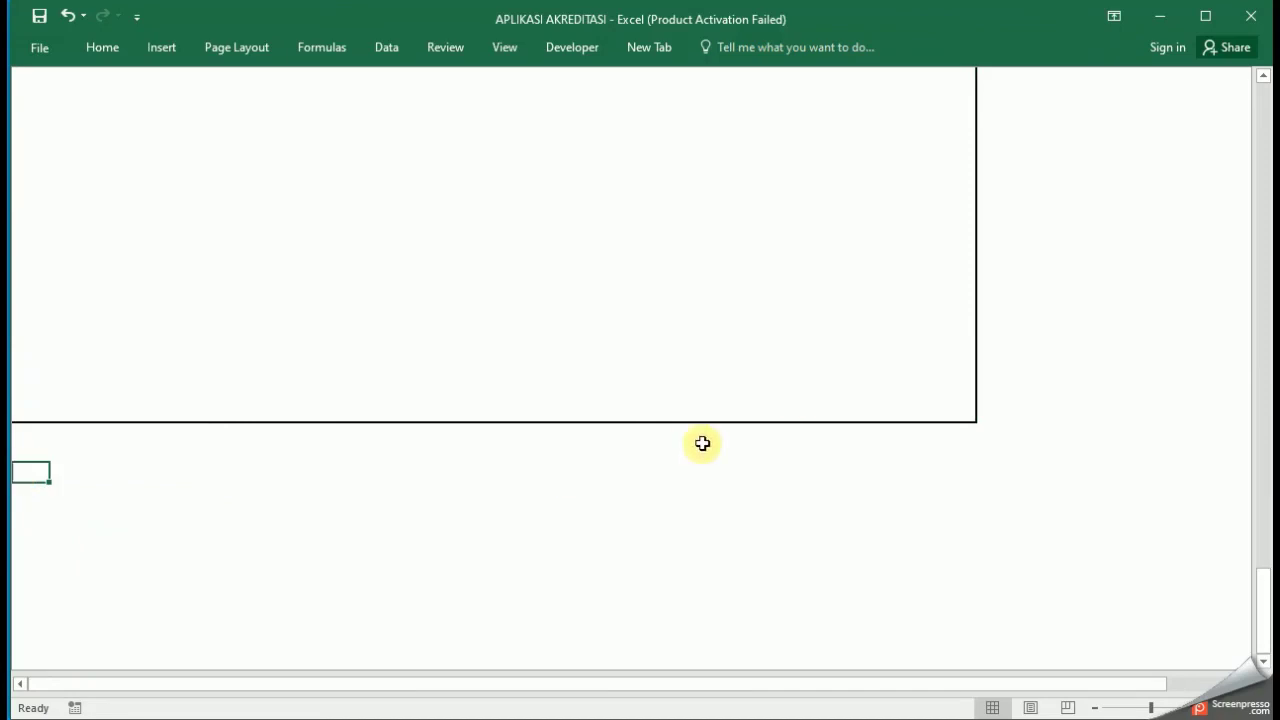
{"action": "scroll", "coordinate": [690, 445], "scroll_direction": "down", "scroll_amount": 5}
{"action": "scroll", "coordinate": [675, 451], "scroll_direction": "up", "scroll_amount": 1}
{"action": "scroll", "coordinate": [675, 451], "scroll_direction": "down", "scroll_amount": 2}
{"action": "scroll", "coordinate": [677, 445], "scroll_direction": "up", "scroll_amount": 10}
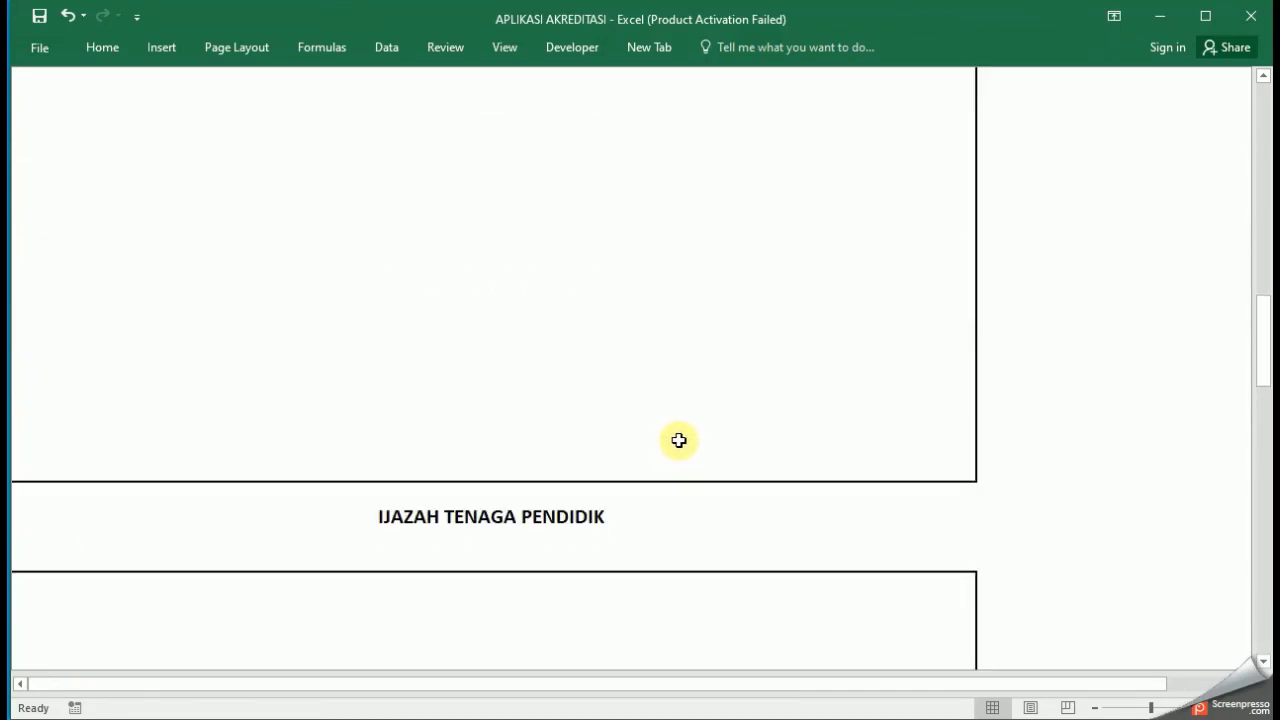
{"action": "scroll", "coordinate": [676, 440], "scroll_direction": "up", "scroll_amount": 3}
{"action": "scroll", "coordinate": [651, 486], "scroll_direction": "down", "scroll_amount": 3}
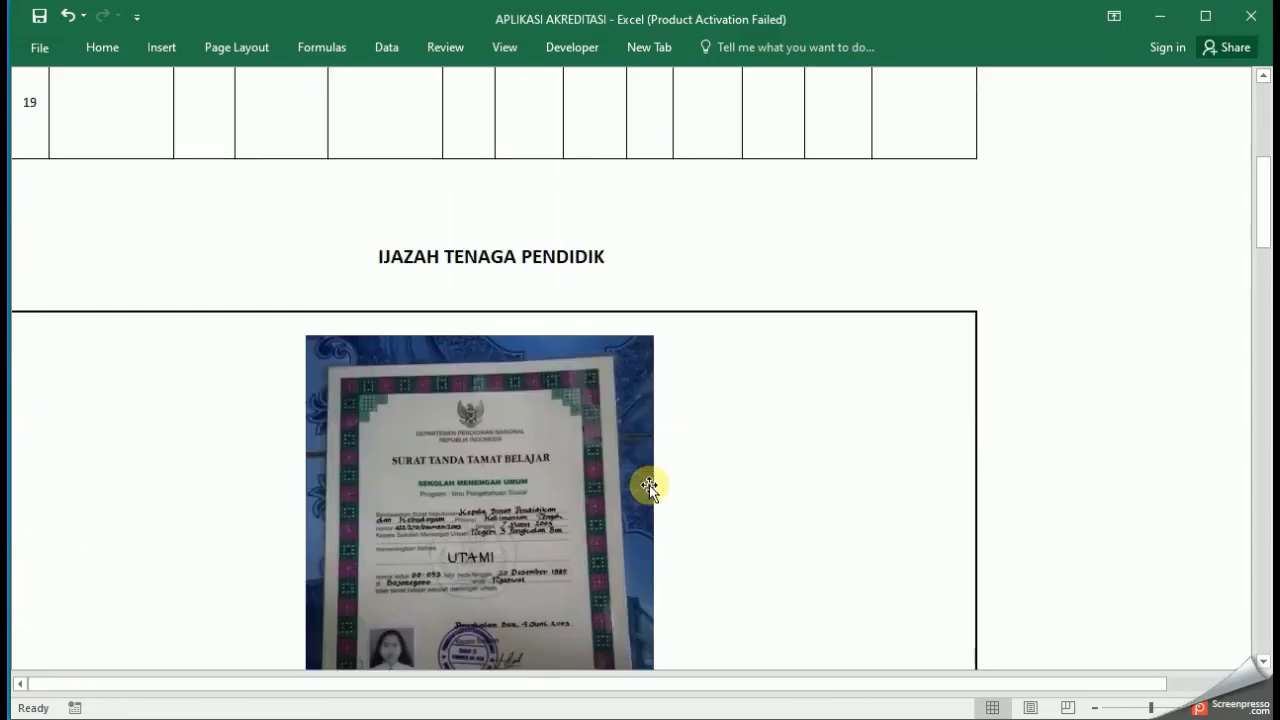
{"action": "scroll", "coordinate": [657, 418], "scroll_direction": "up", "scroll_amount": 10}
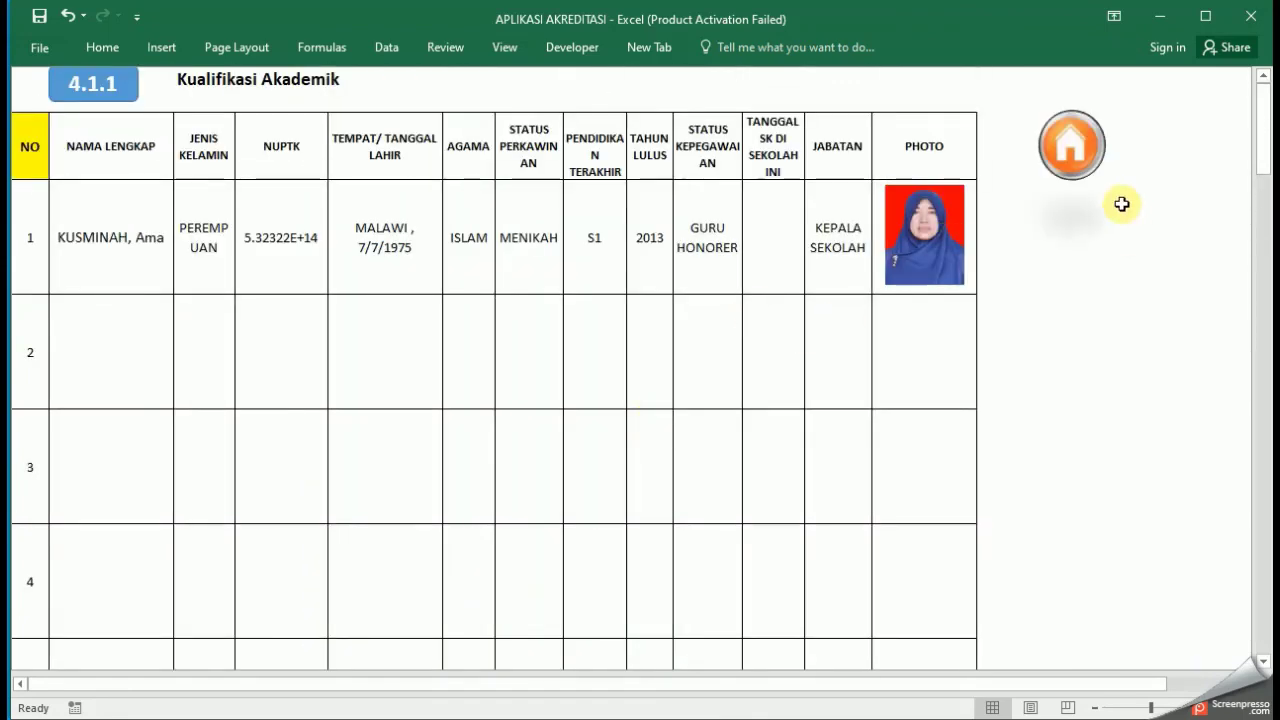
Step: Go back to the Standar 4 menu, open item 4.1.2 and examine the first row's training name, organizer, duration and date cells
{"action": "left_click", "coordinate": [1082, 162]}
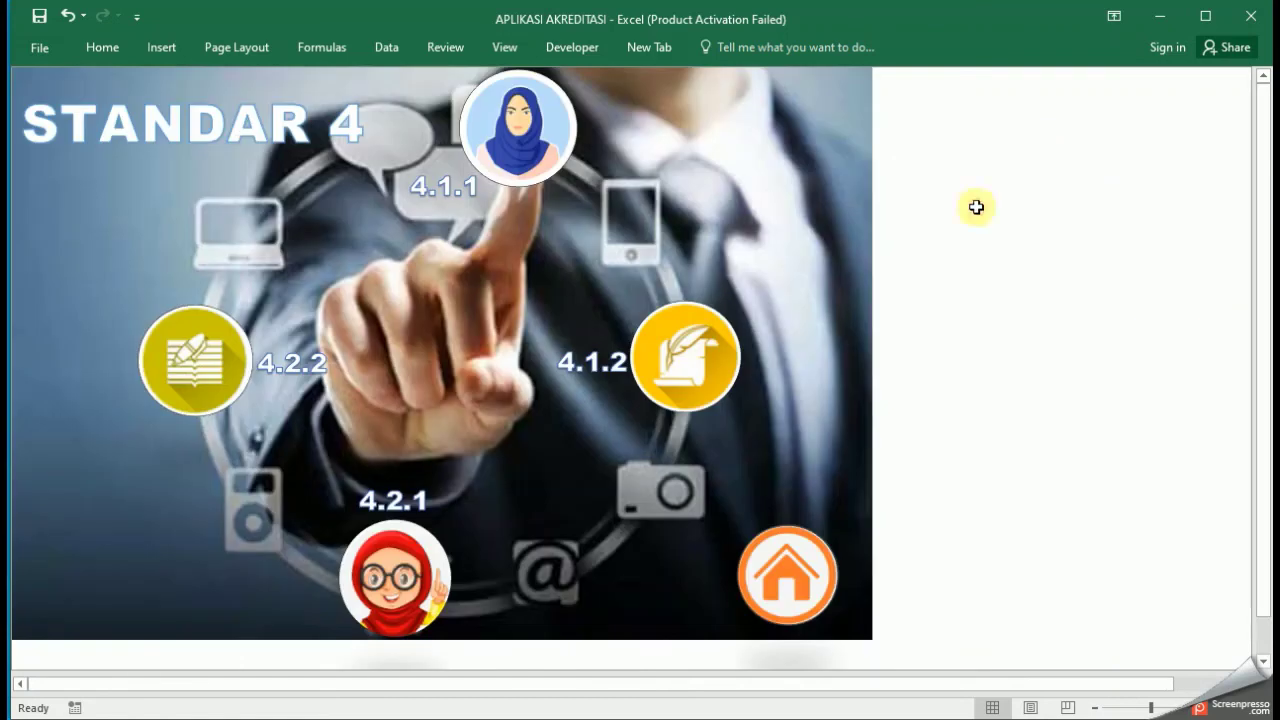
{"action": "left_click", "coordinate": [668, 375]}
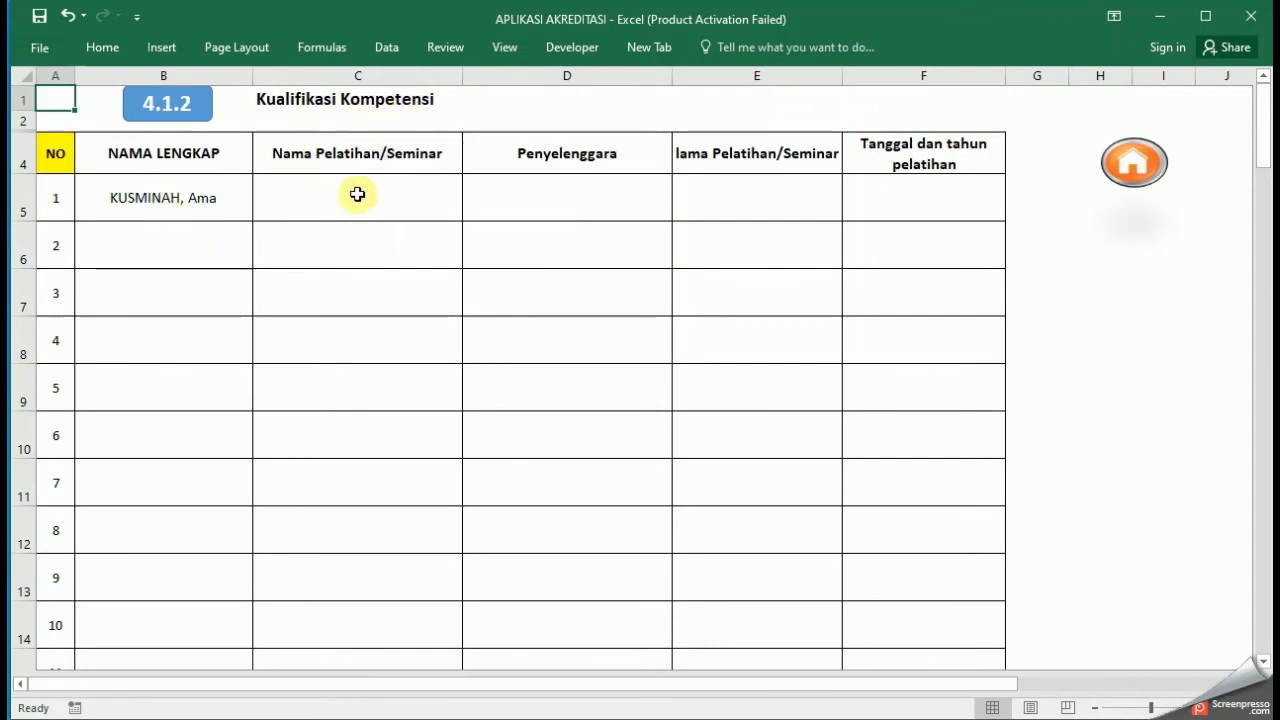
{"action": "left_click", "coordinate": [357, 194]}
{"action": "left_click", "coordinate": [545, 198]}
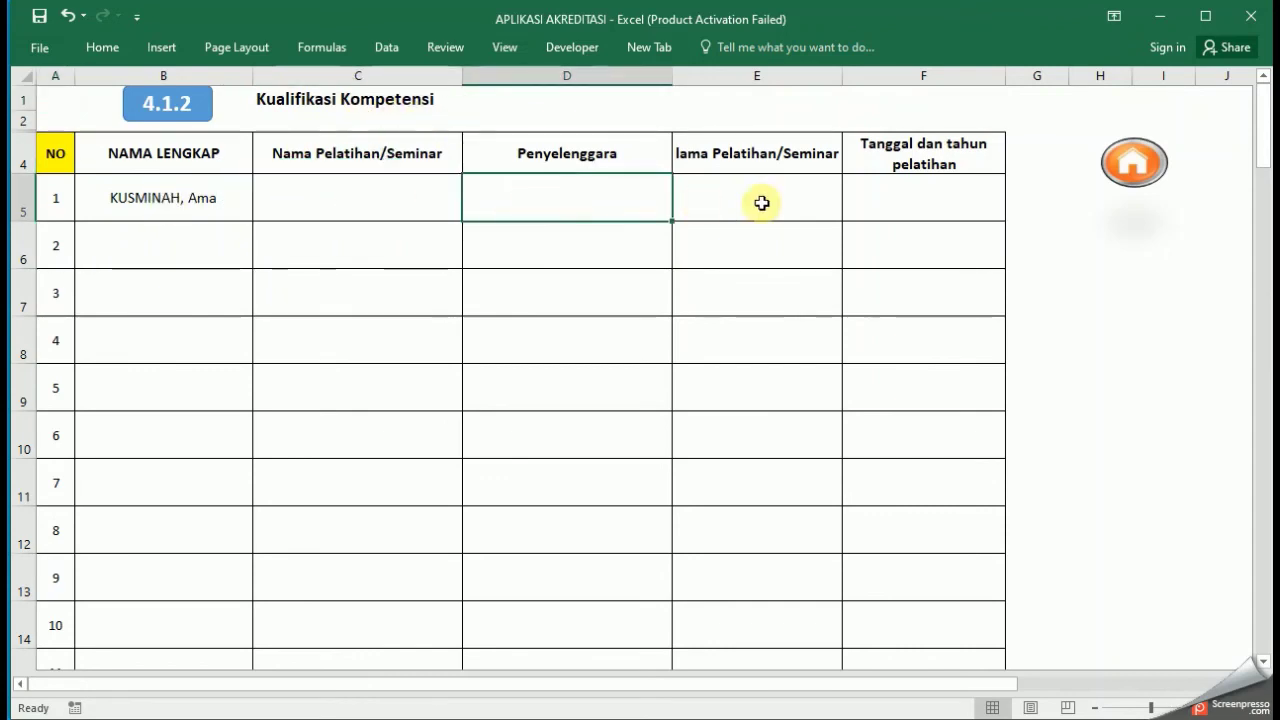
{"action": "left_click", "coordinate": [770, 199]}
{"action": "left_click", "coordinate": [956, 205]}
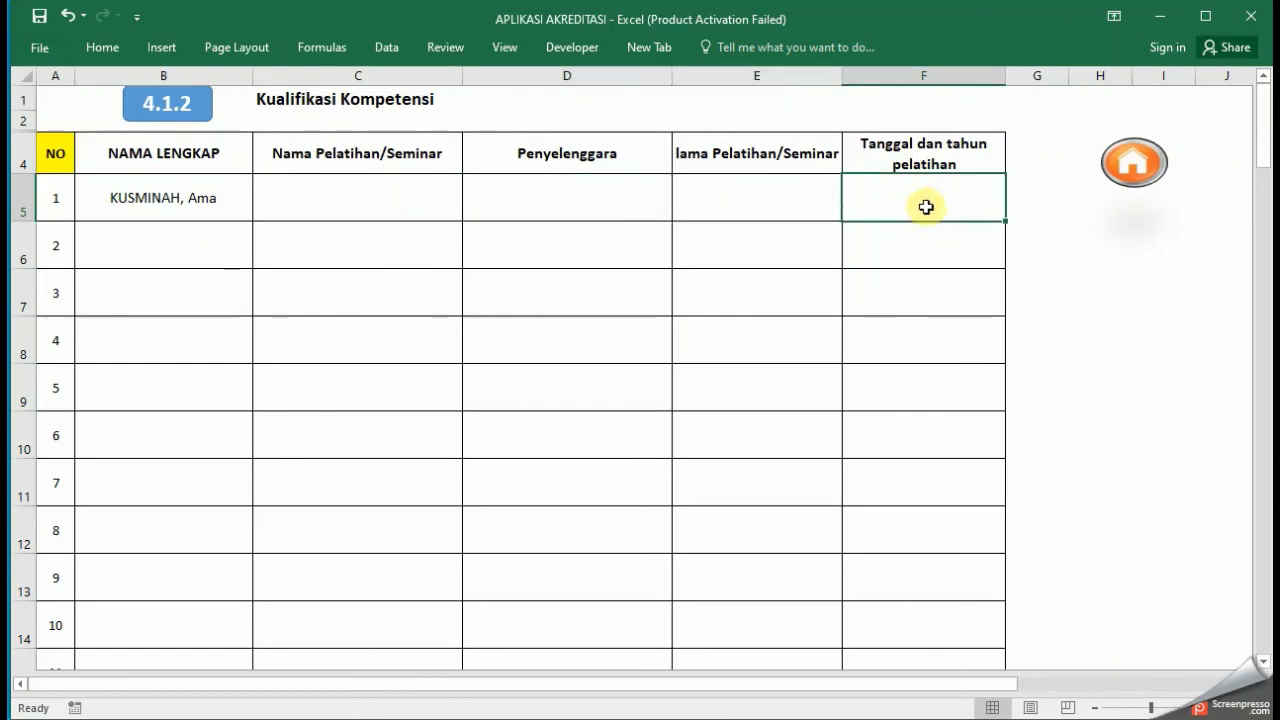
Step: Select the first Sertifikat Tenaga Pendidik box of 4.1.2 and start inserting a picture into it
{"action": "scroll", "coordinate": [716, 384], "scroll_direction": "down", "scroll_amount": 11}
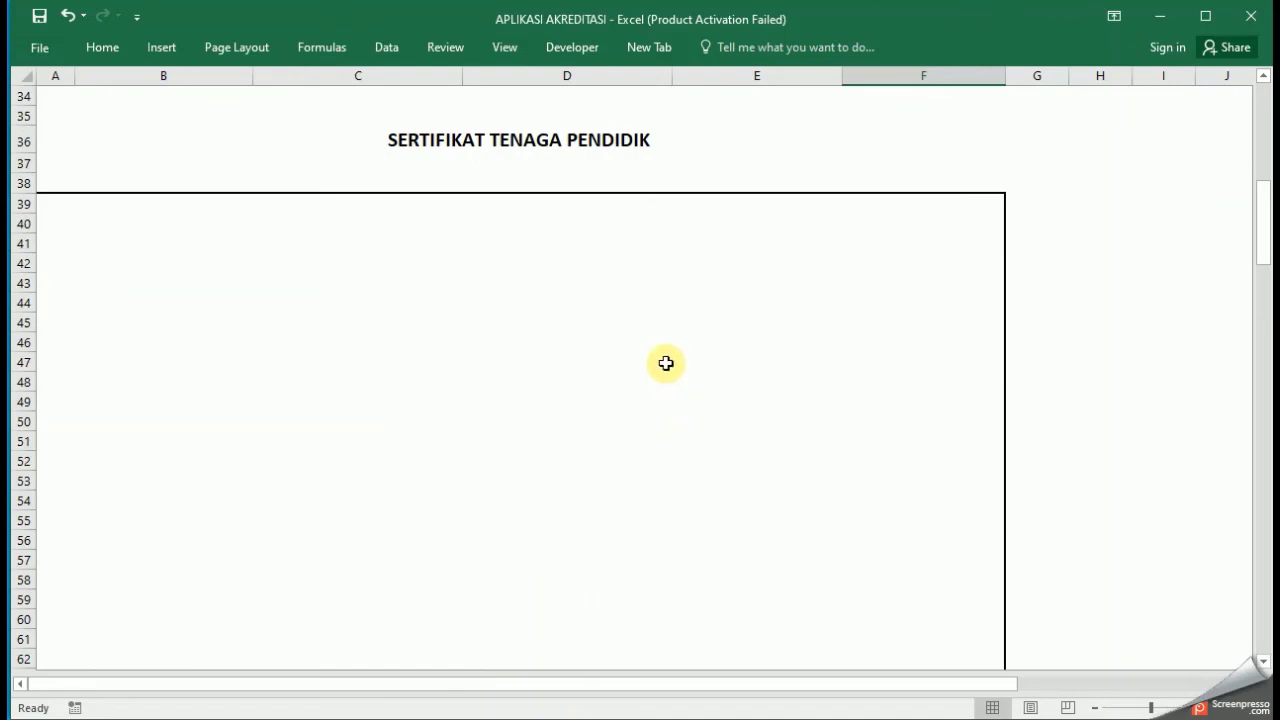
{"action": "left_click", "coordinate": [623, 318]}
{"action": "scroll", "coordinate": [651, 414], "scroll_direction": "down", "scroll_amount": 3}
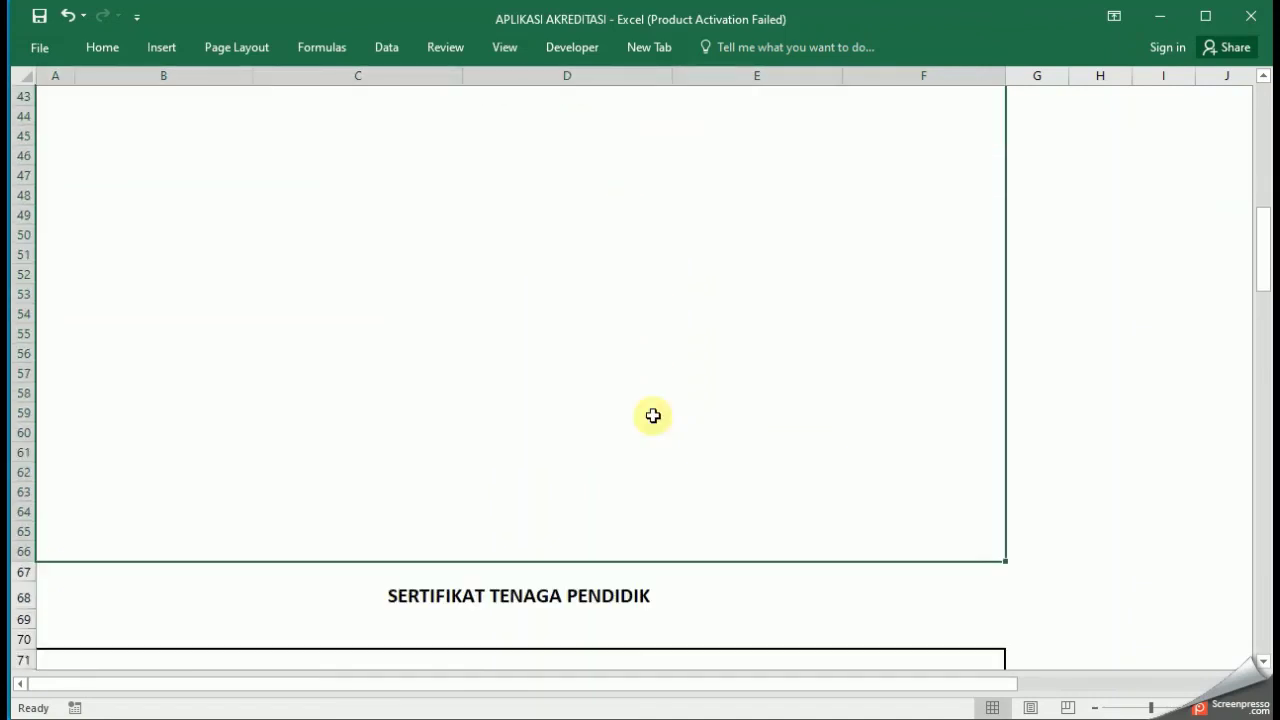
{"action": "scroll", "coordinate": [640, 369], "scroll_direction": "up", "scroll_amount": 3}
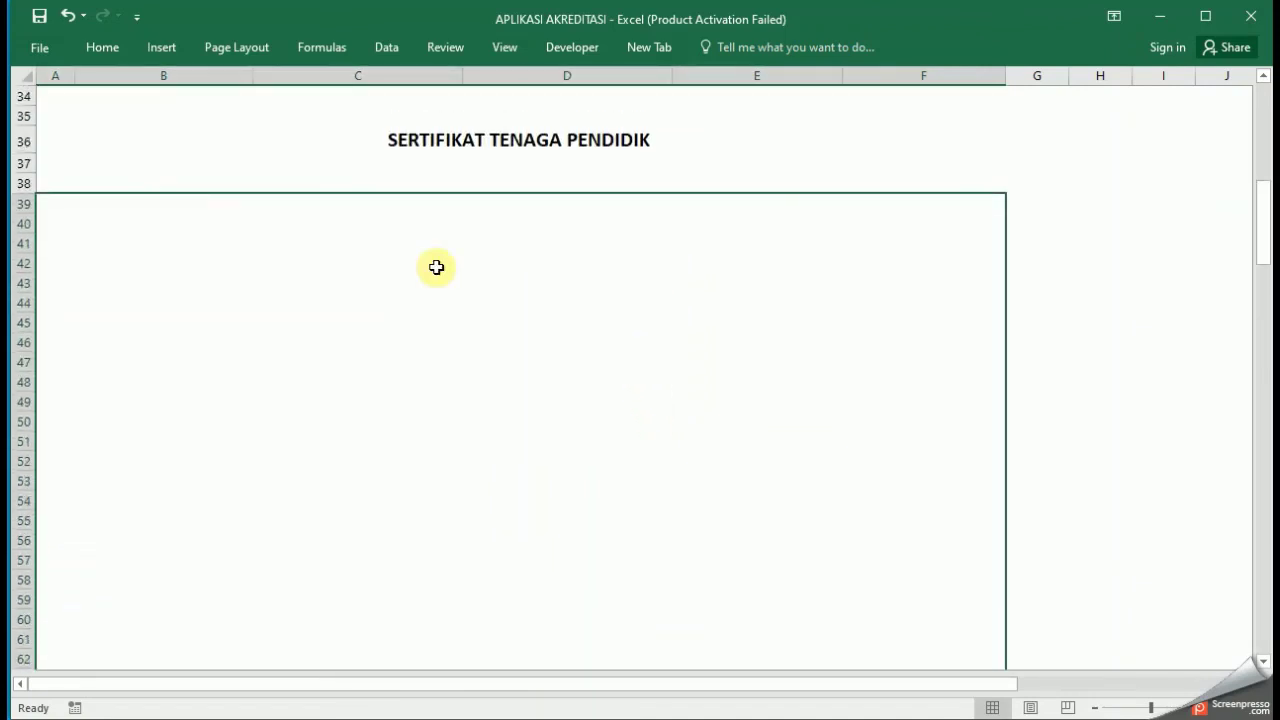
{"action": "left_click", "coordinate": [168, 47]}
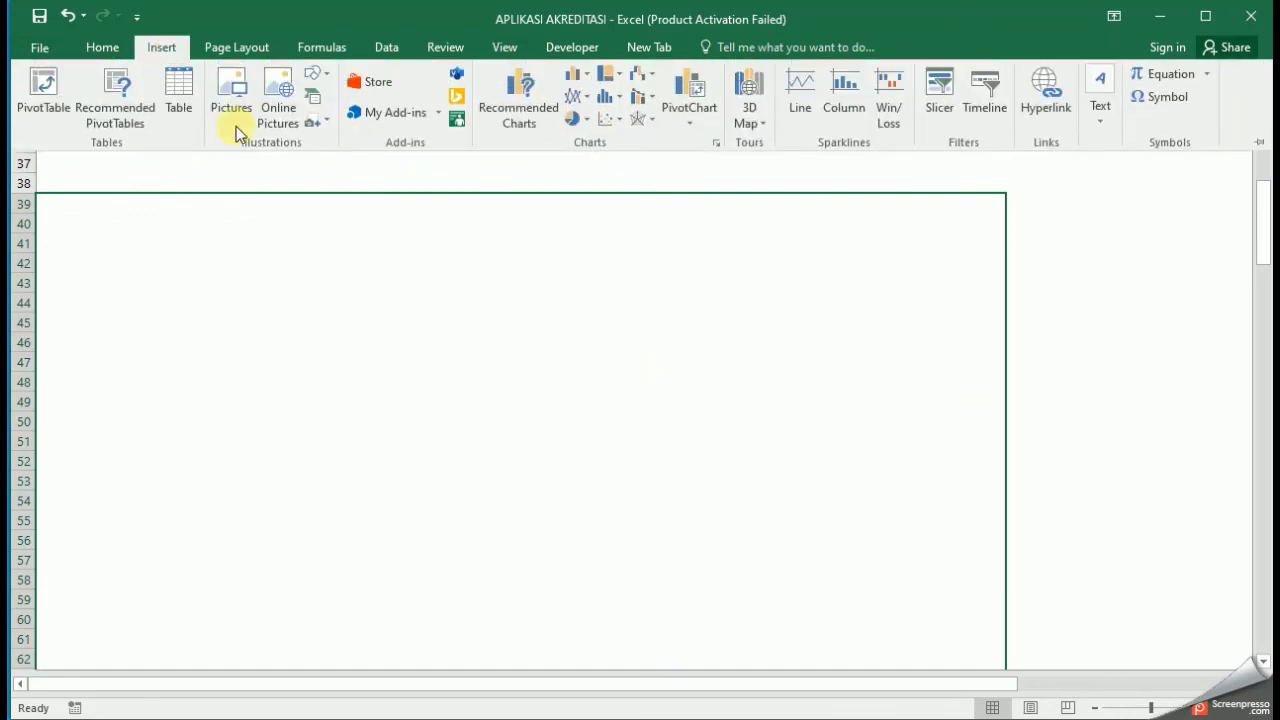